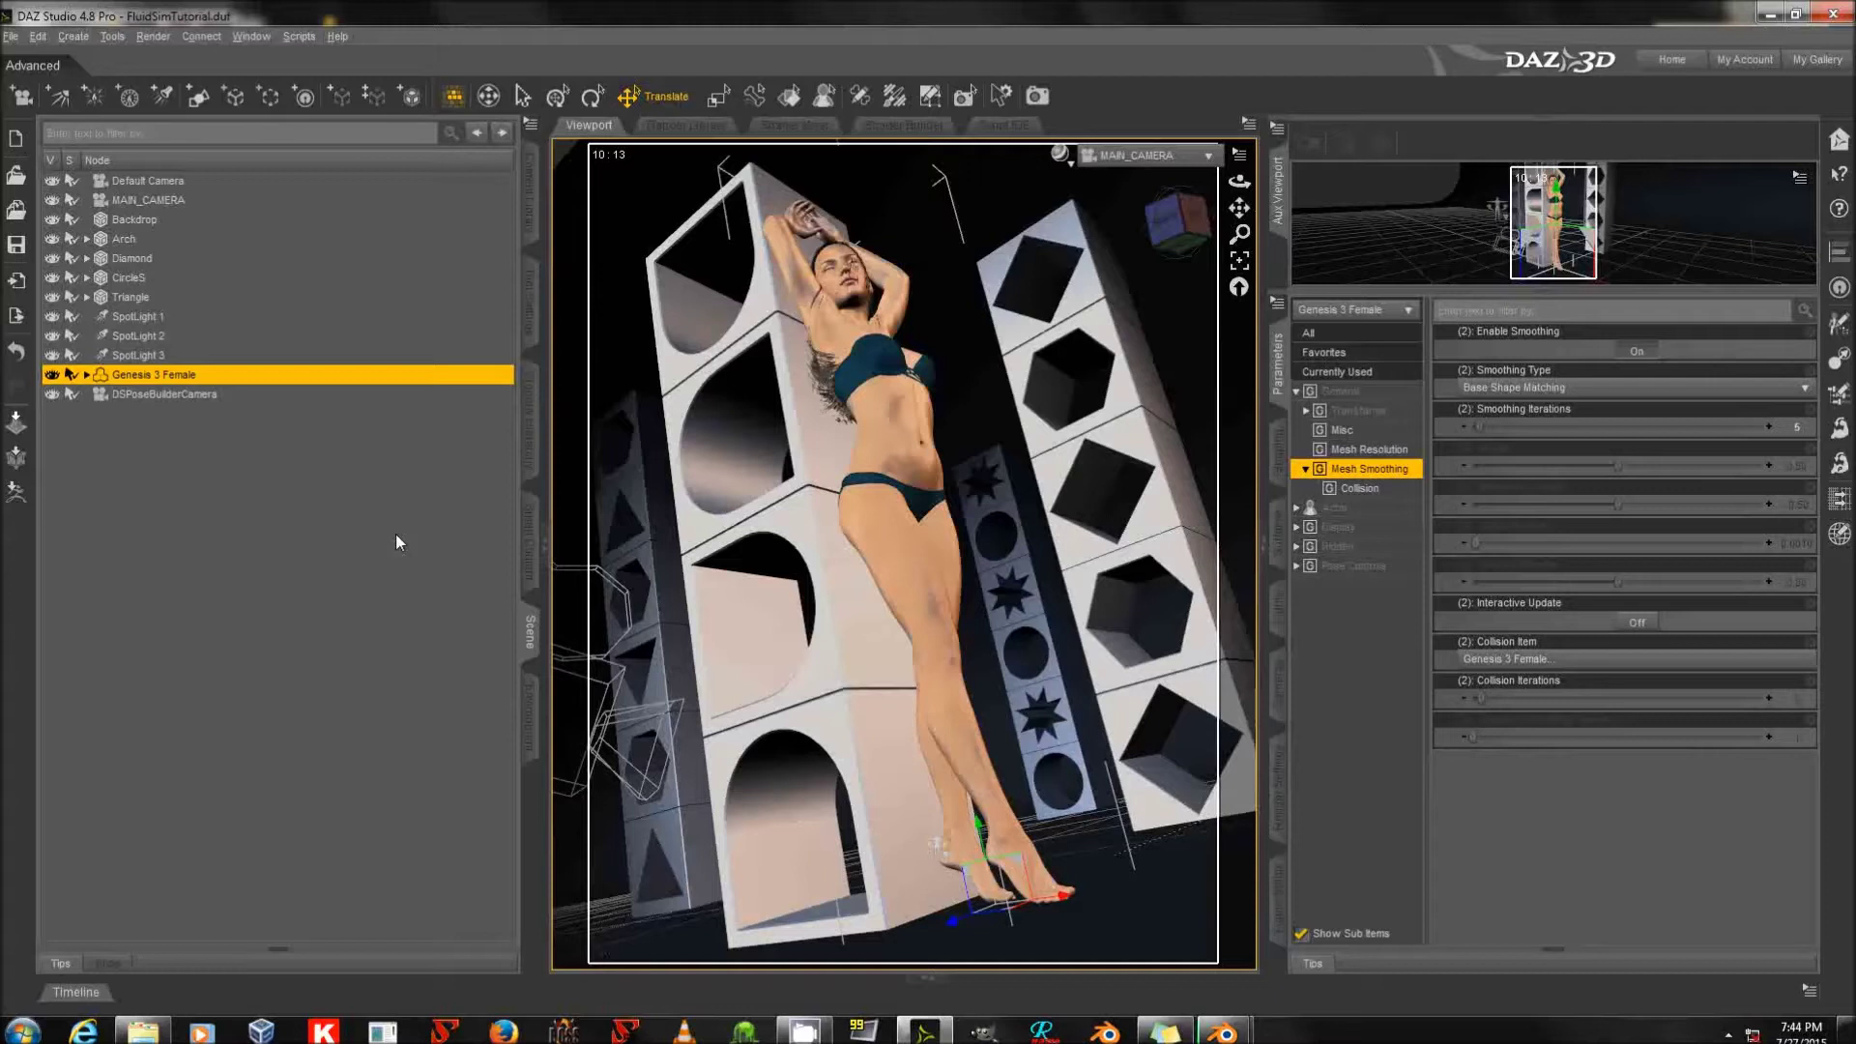
Go through the three spotlights in the scene one by one and clear the selection.
click(185, 335)
click(182, 354)
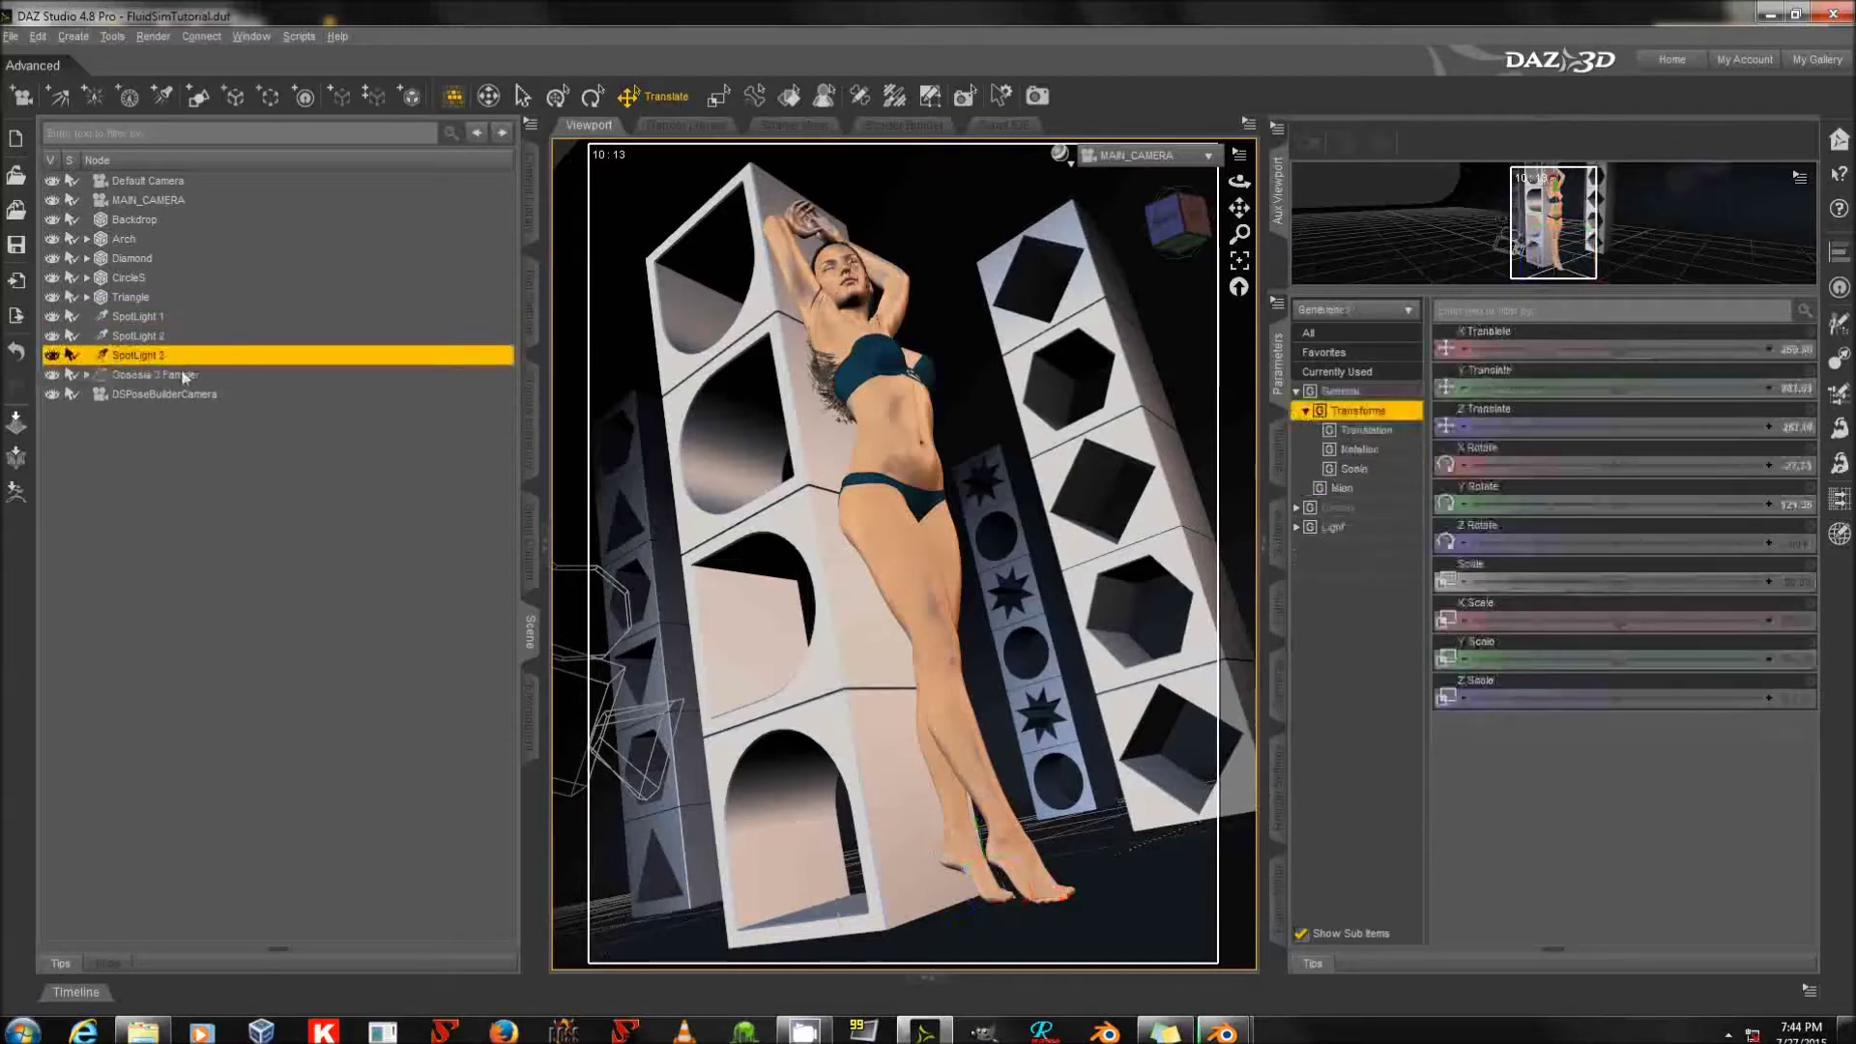
click(253, 534)
click(241, 340)
click(240, 319)
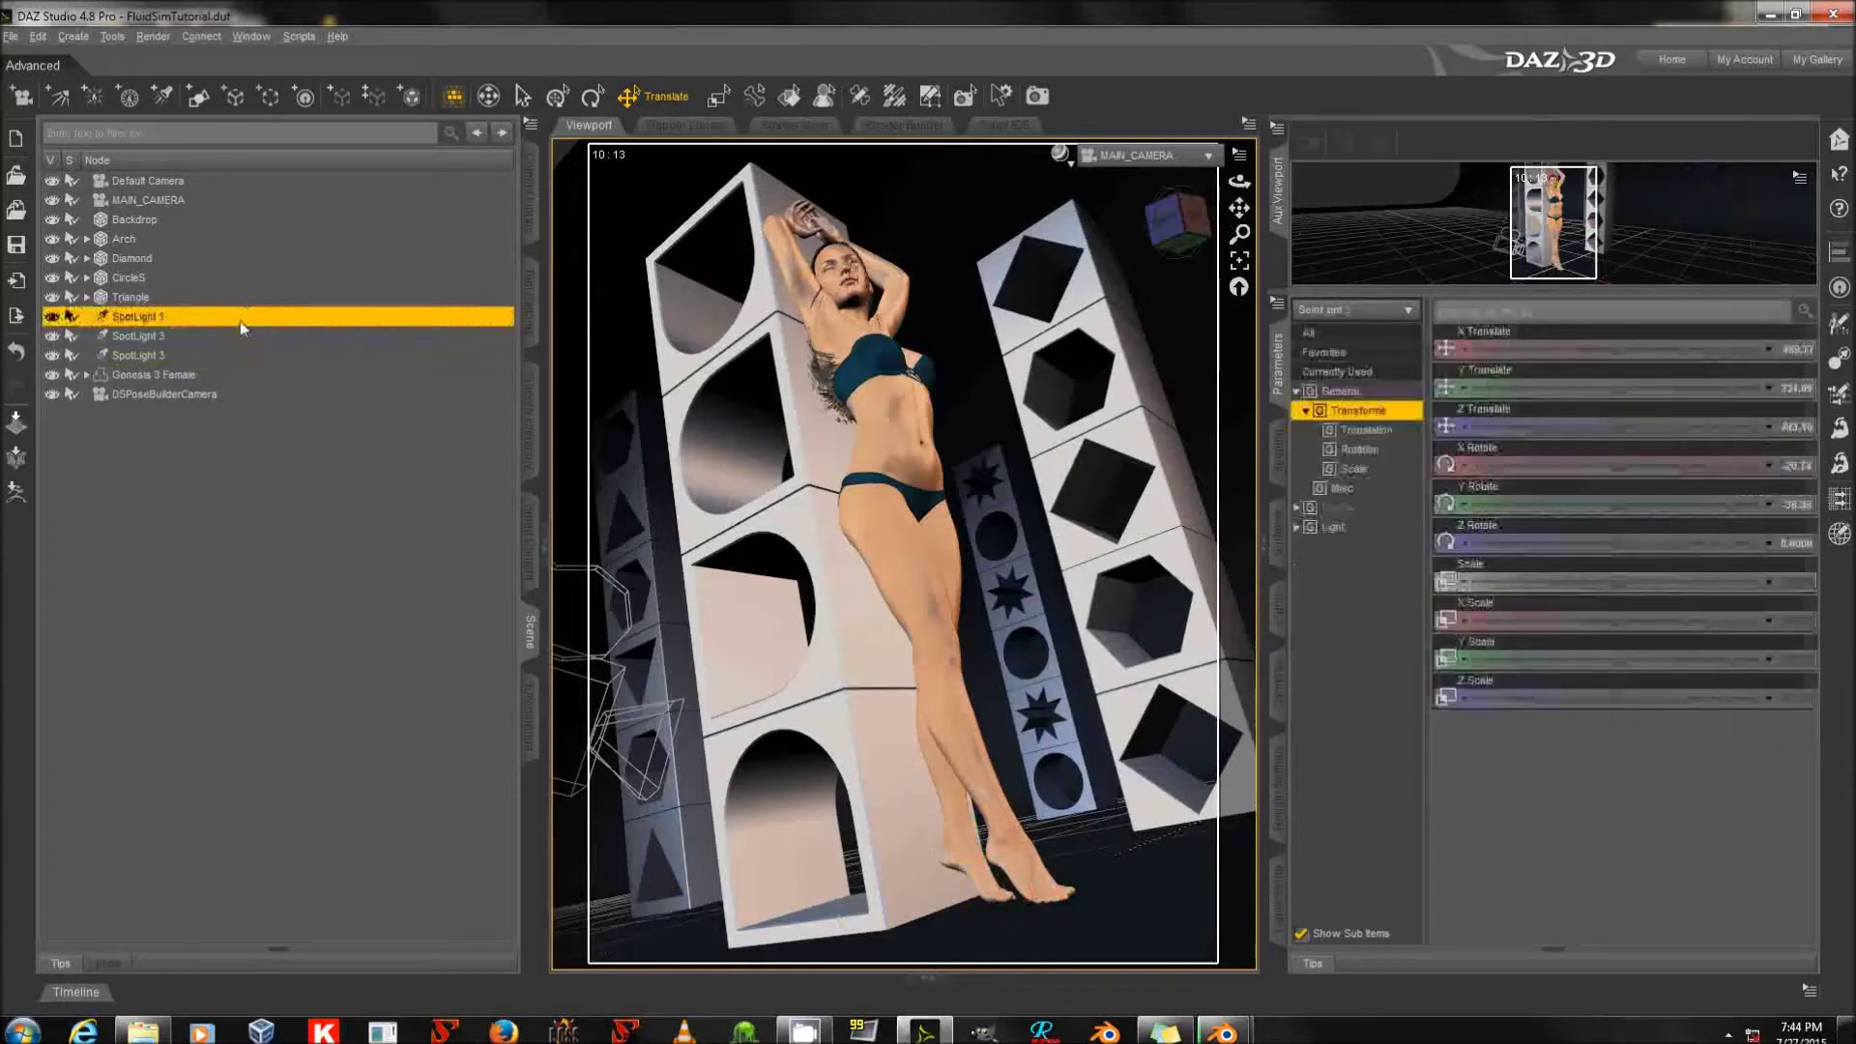
click(309, 520)
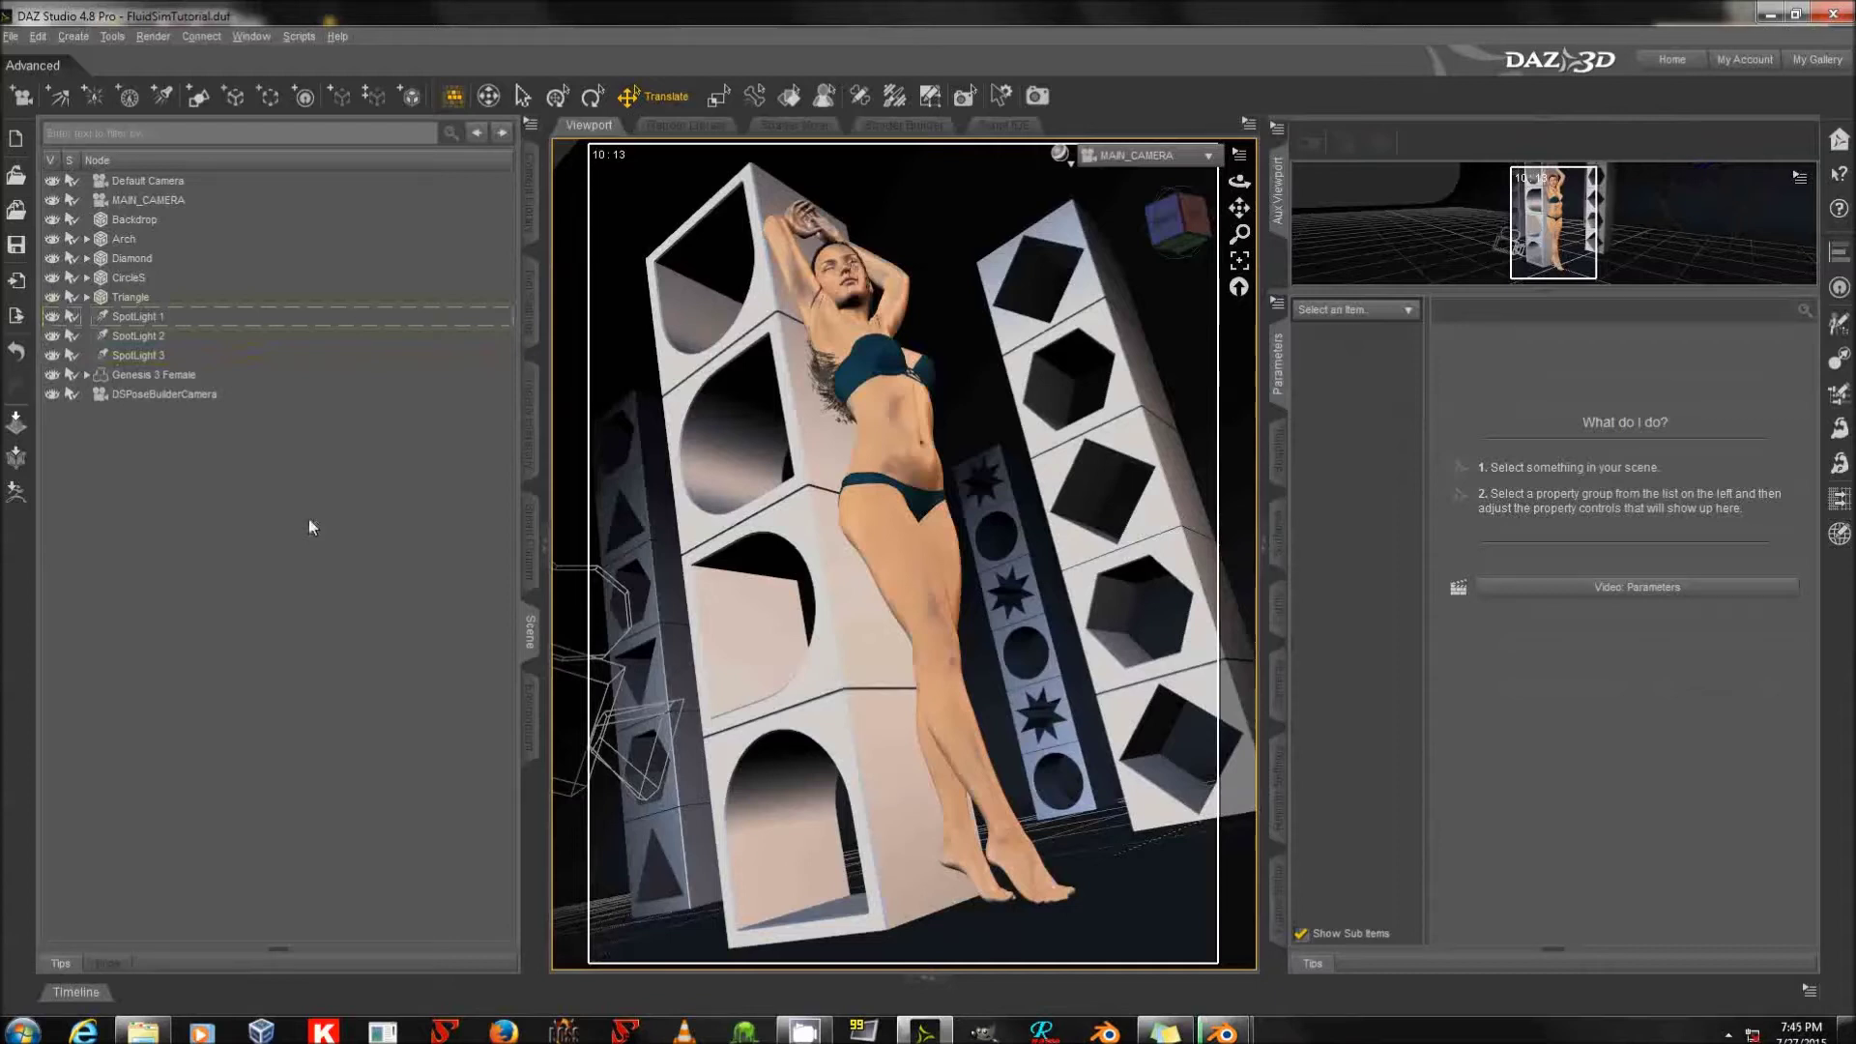
Export the scene as a Wavefront OBJ, overwriting Genesis3Female.obj in the FluidTutorial folder.
key(alt+f)
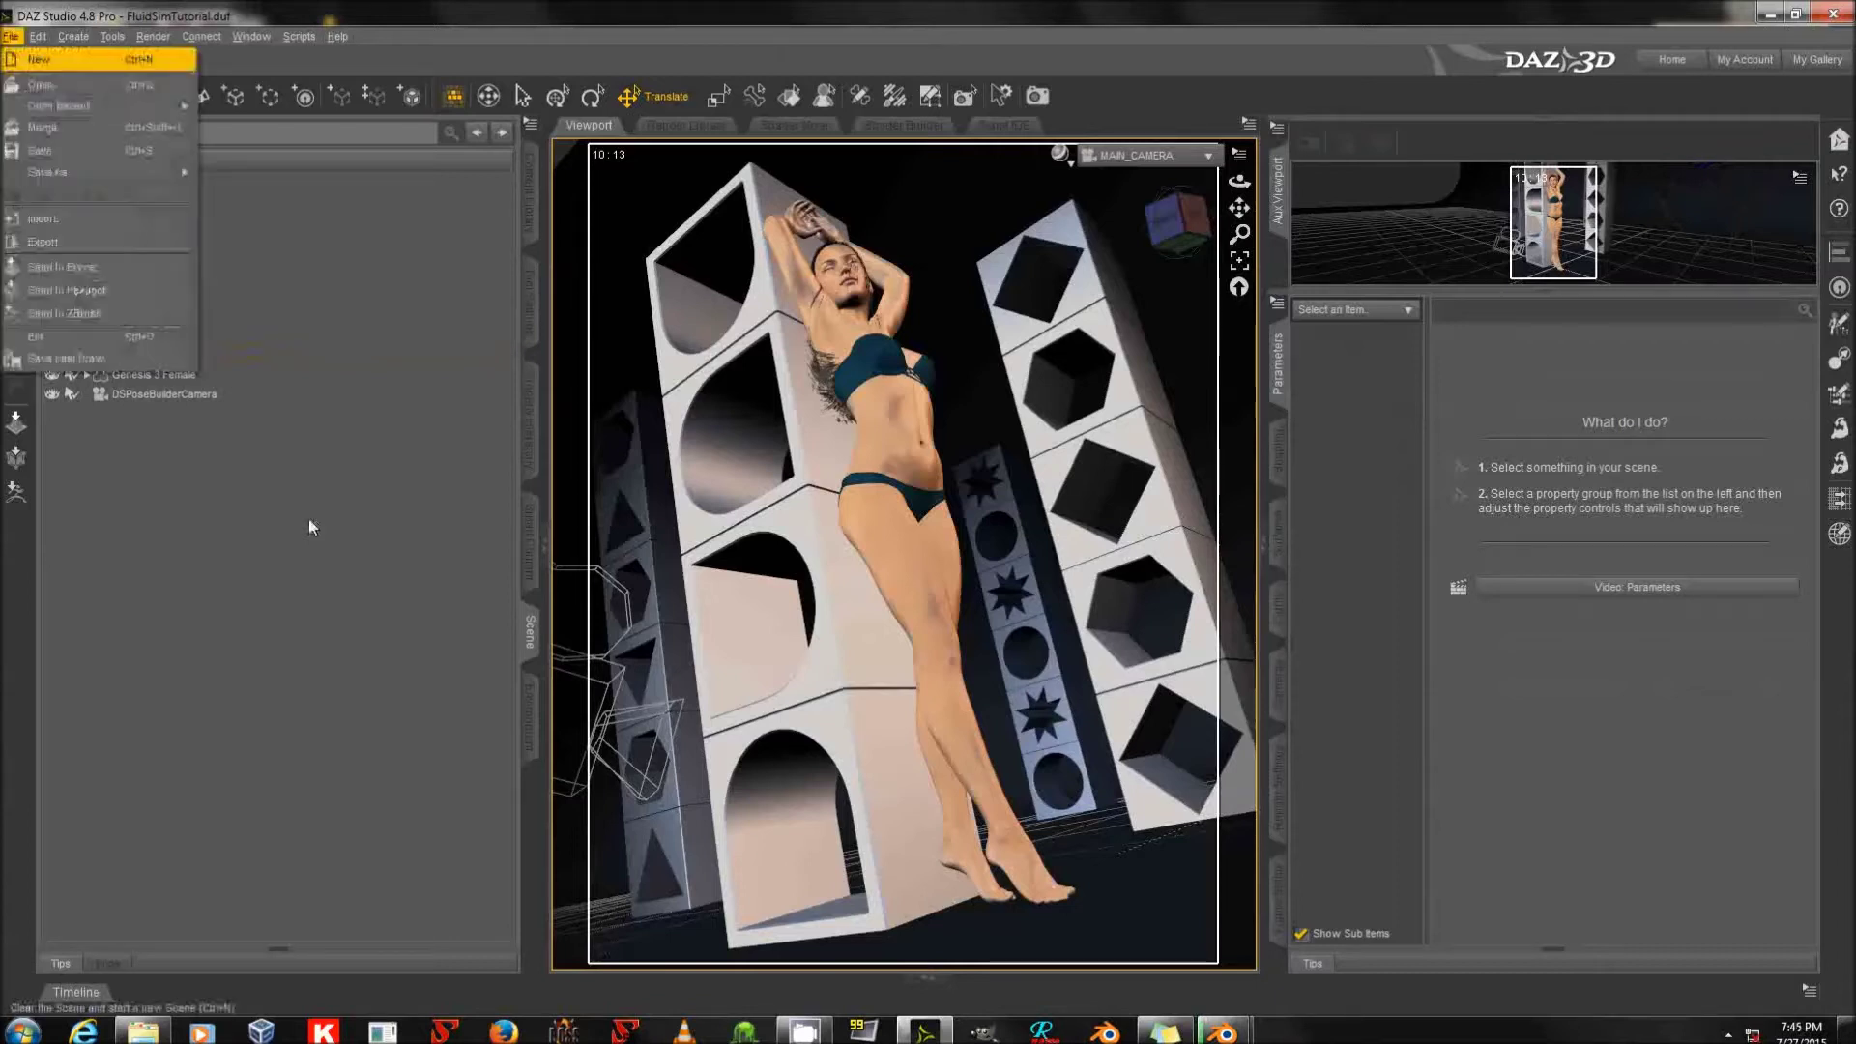
click(107, 242)
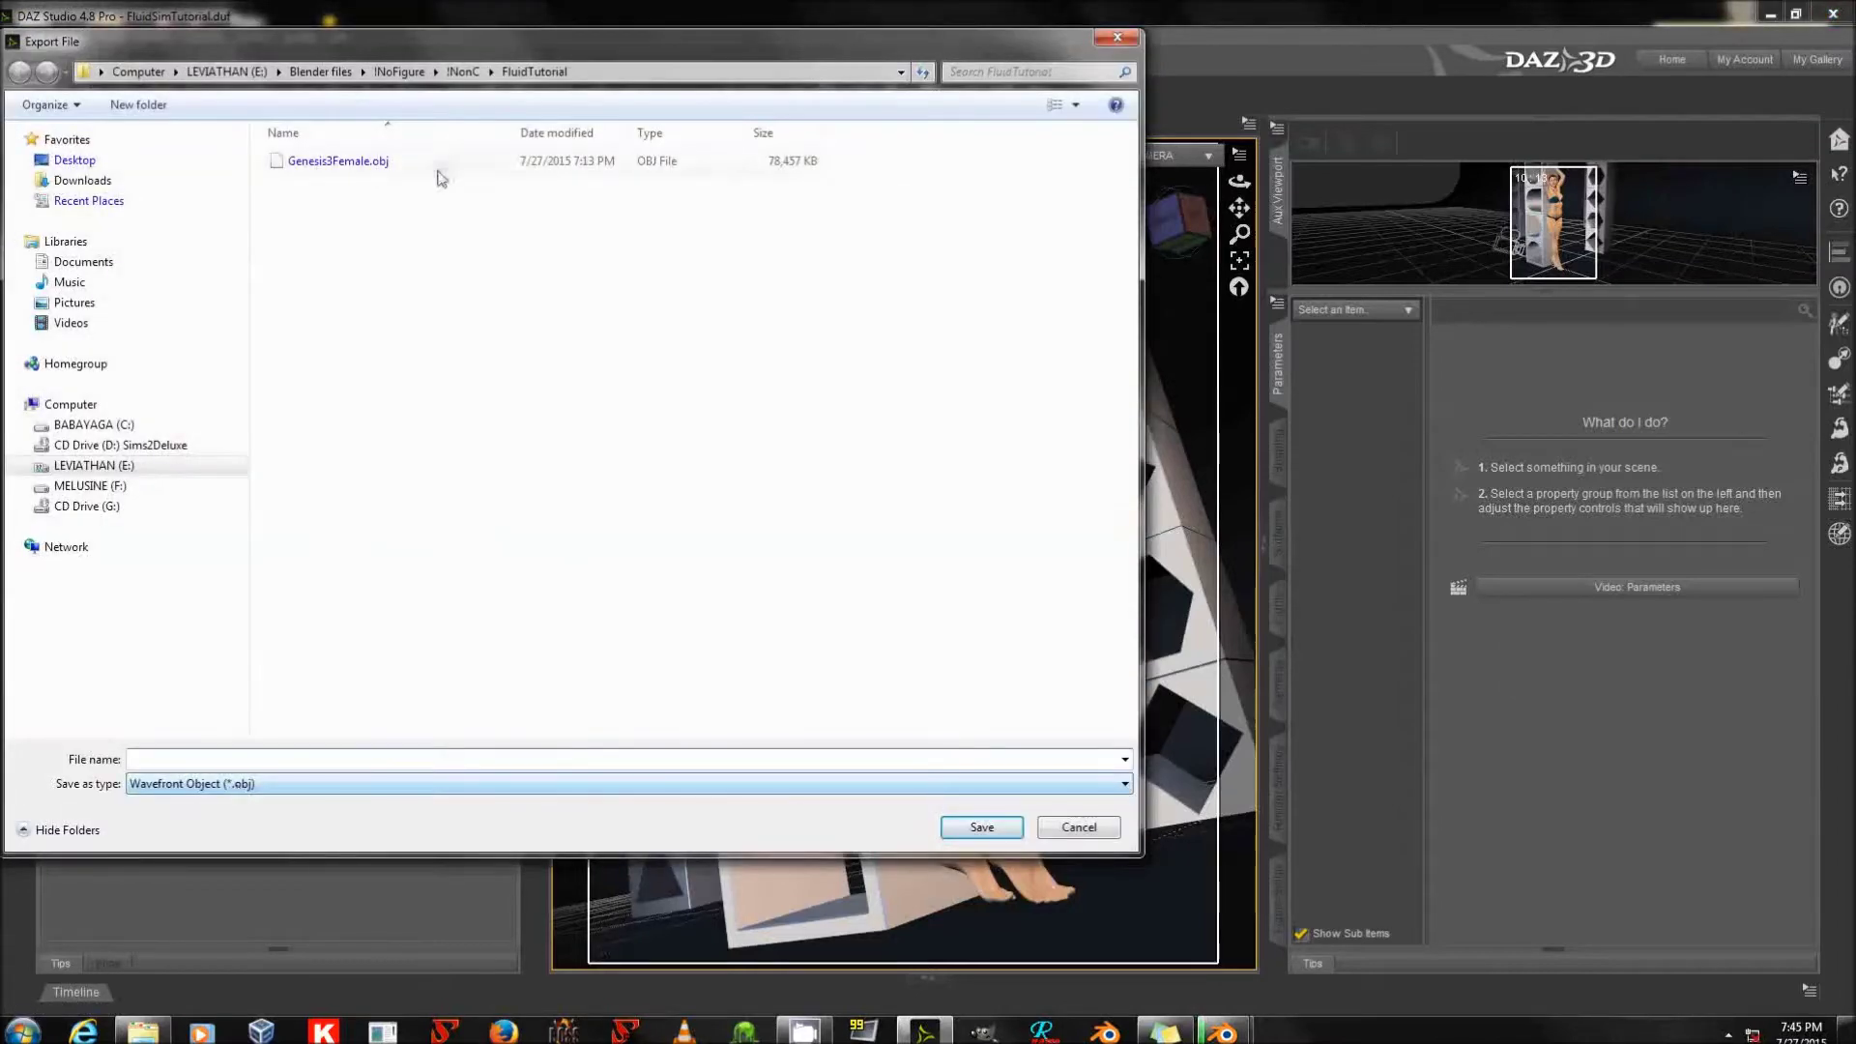
double_click(366, 166)
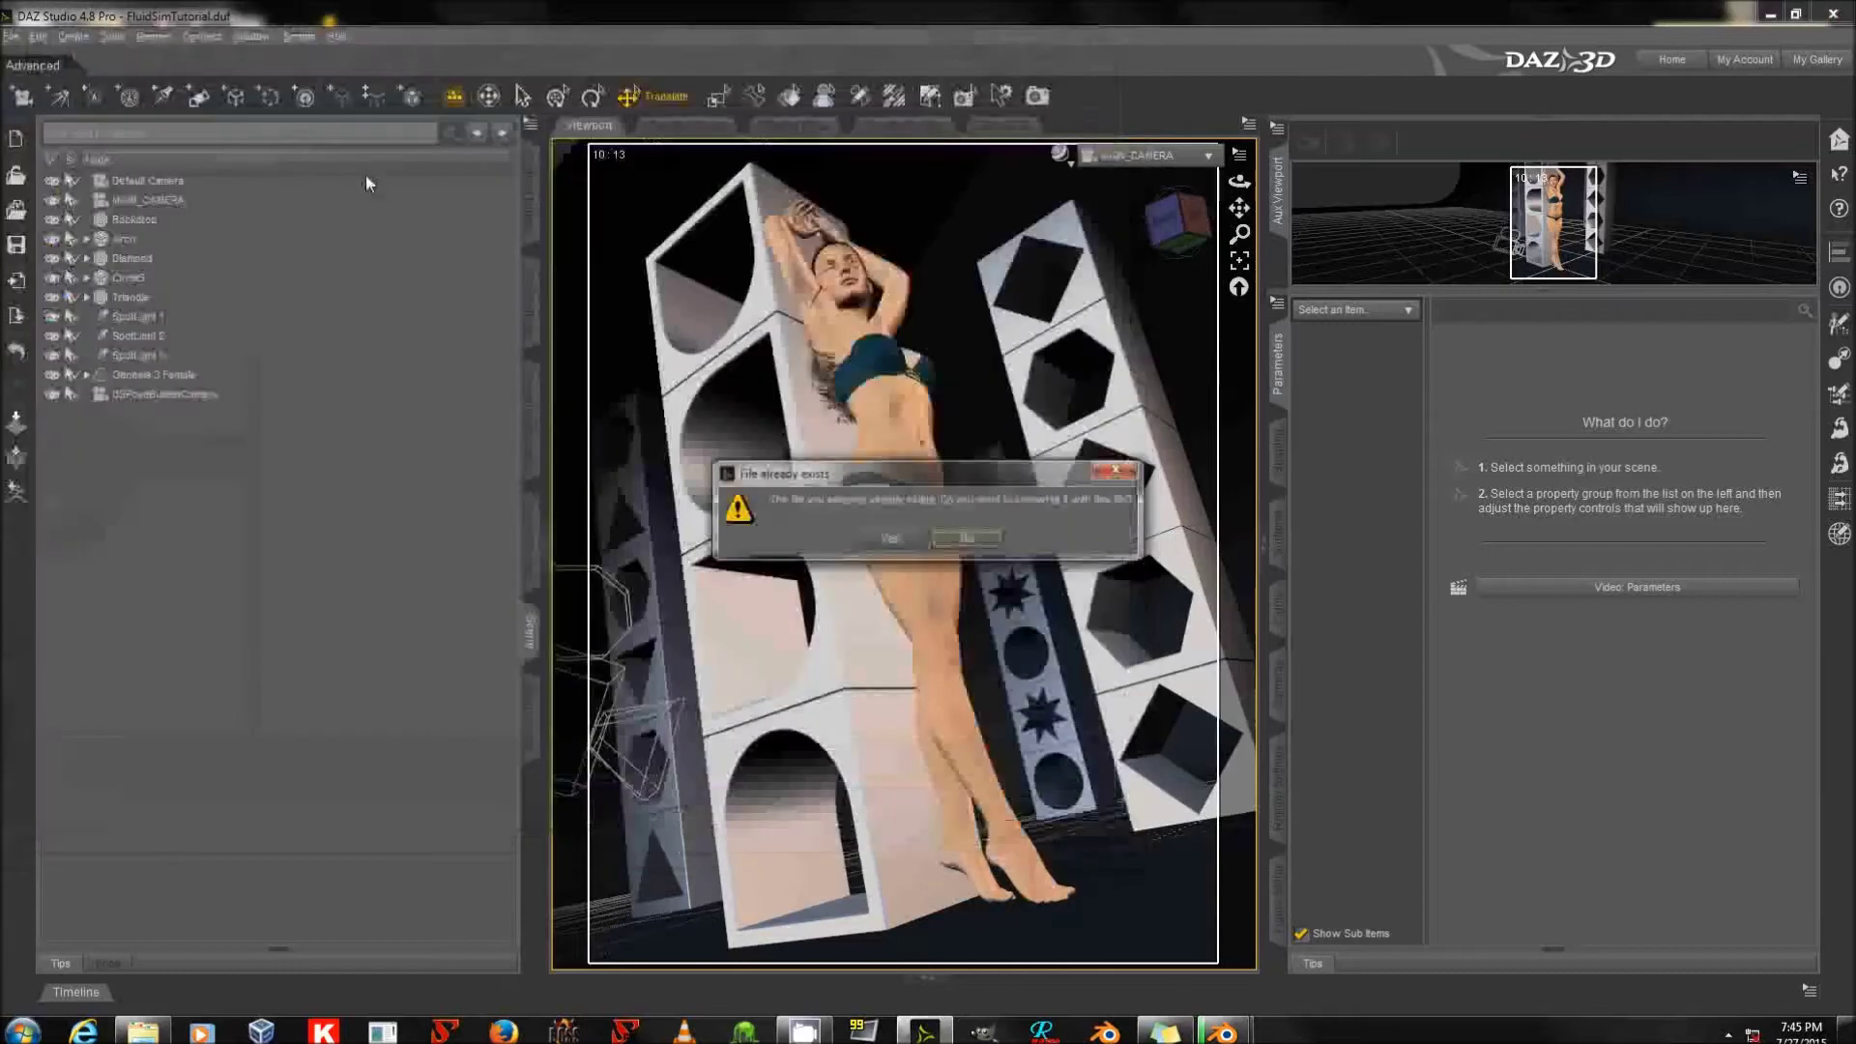
click(890, 544)
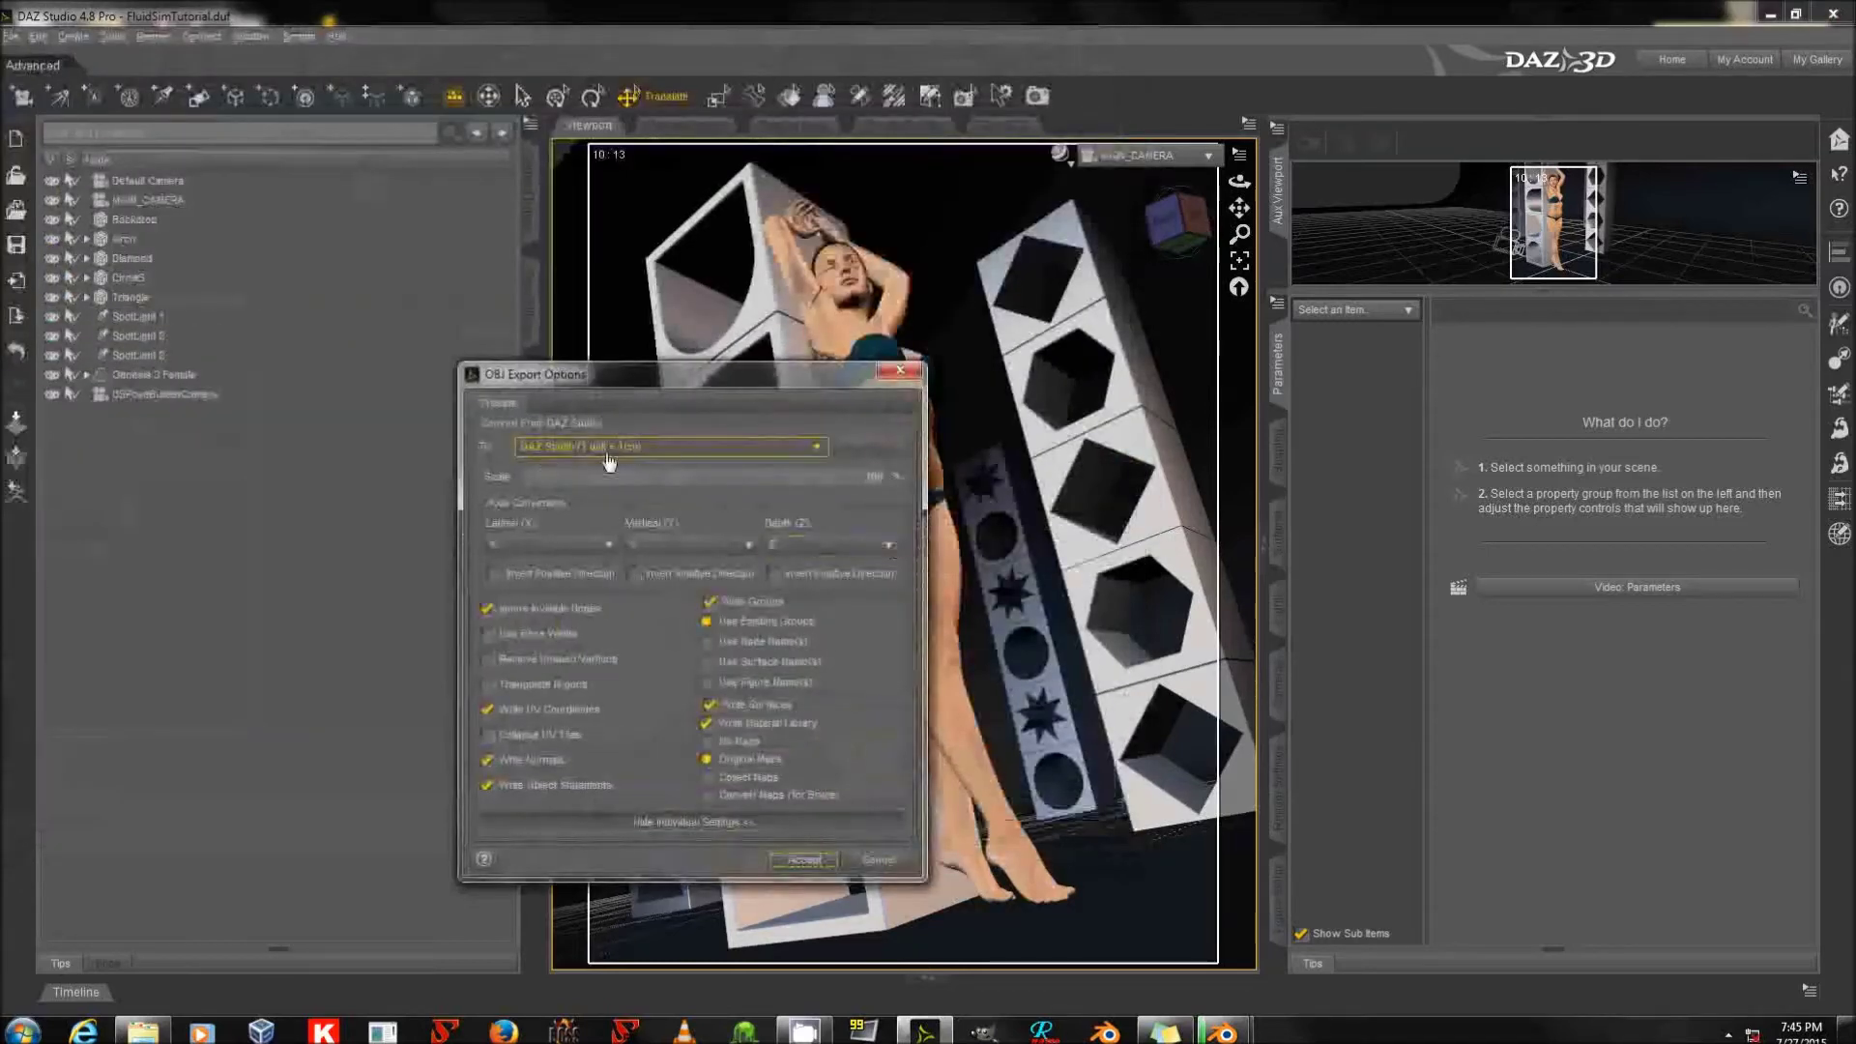
Check the OBJ export presets, keep DAZ Studio (1 unit = 1cm), and run the export.
click(674, 458)
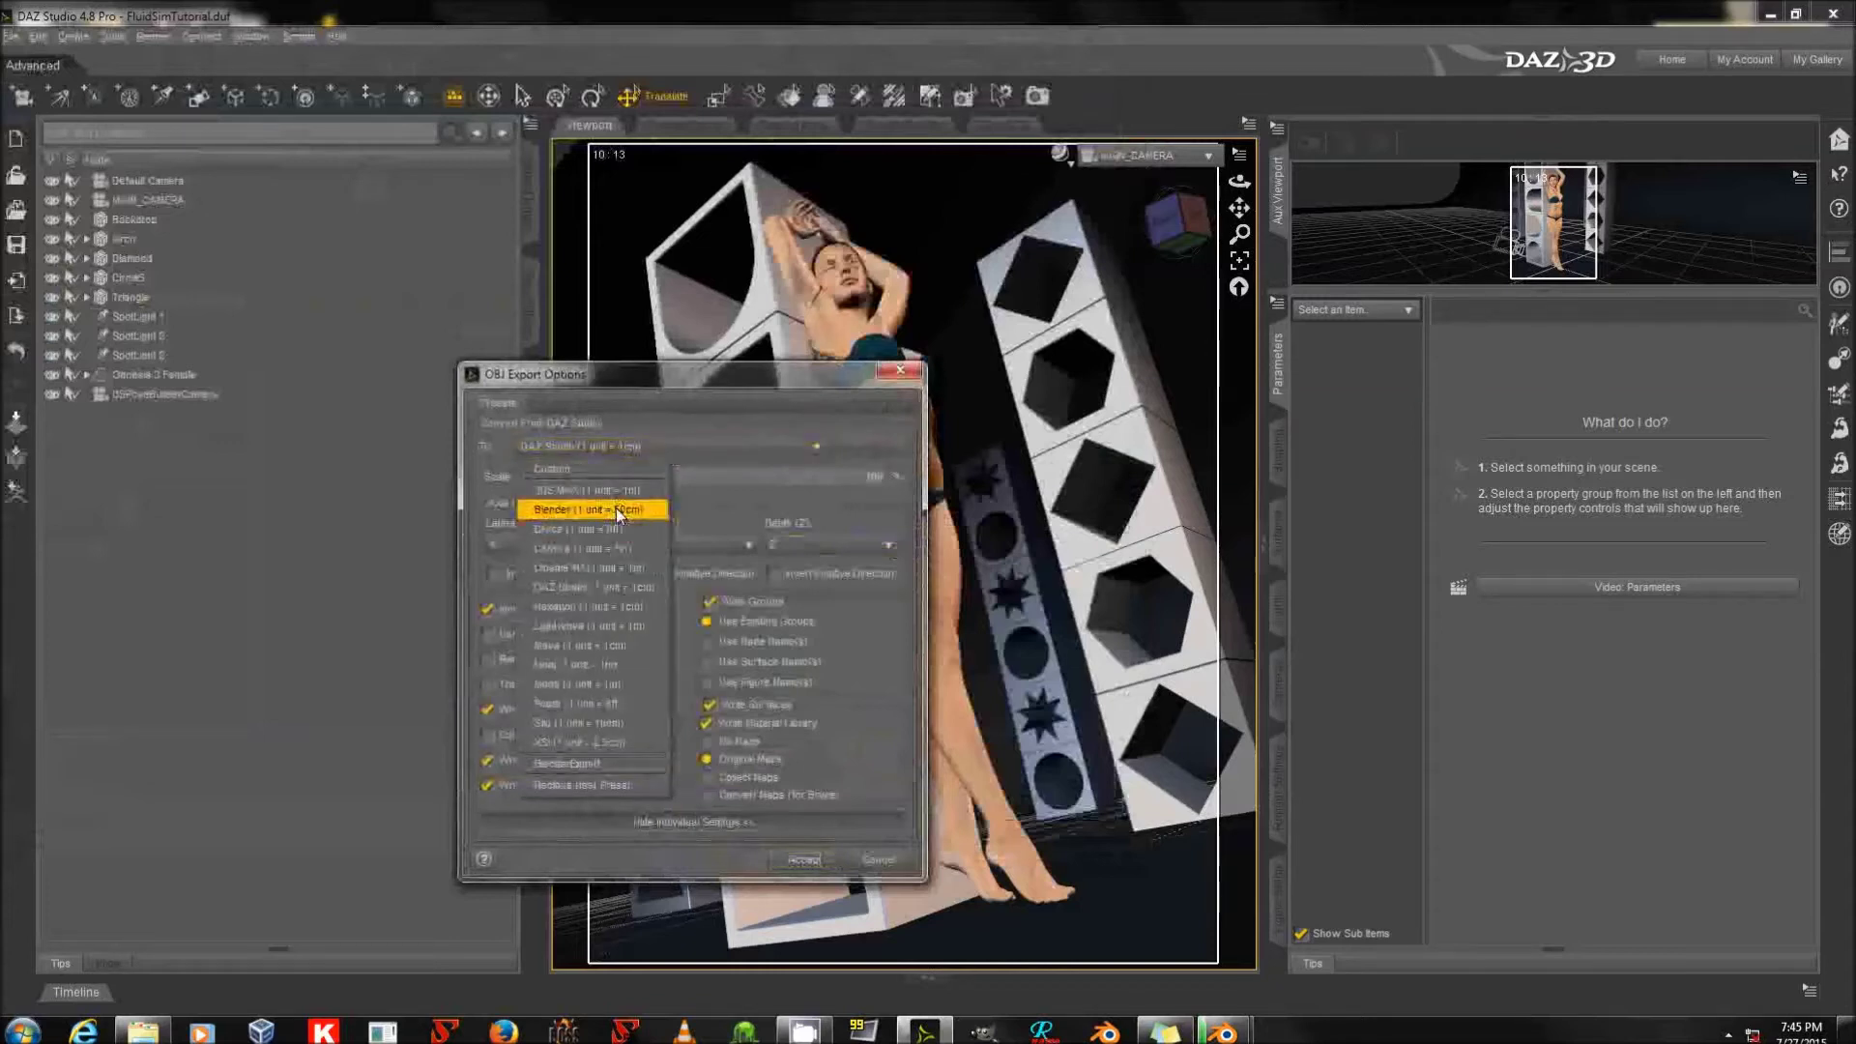
click(677, 425)
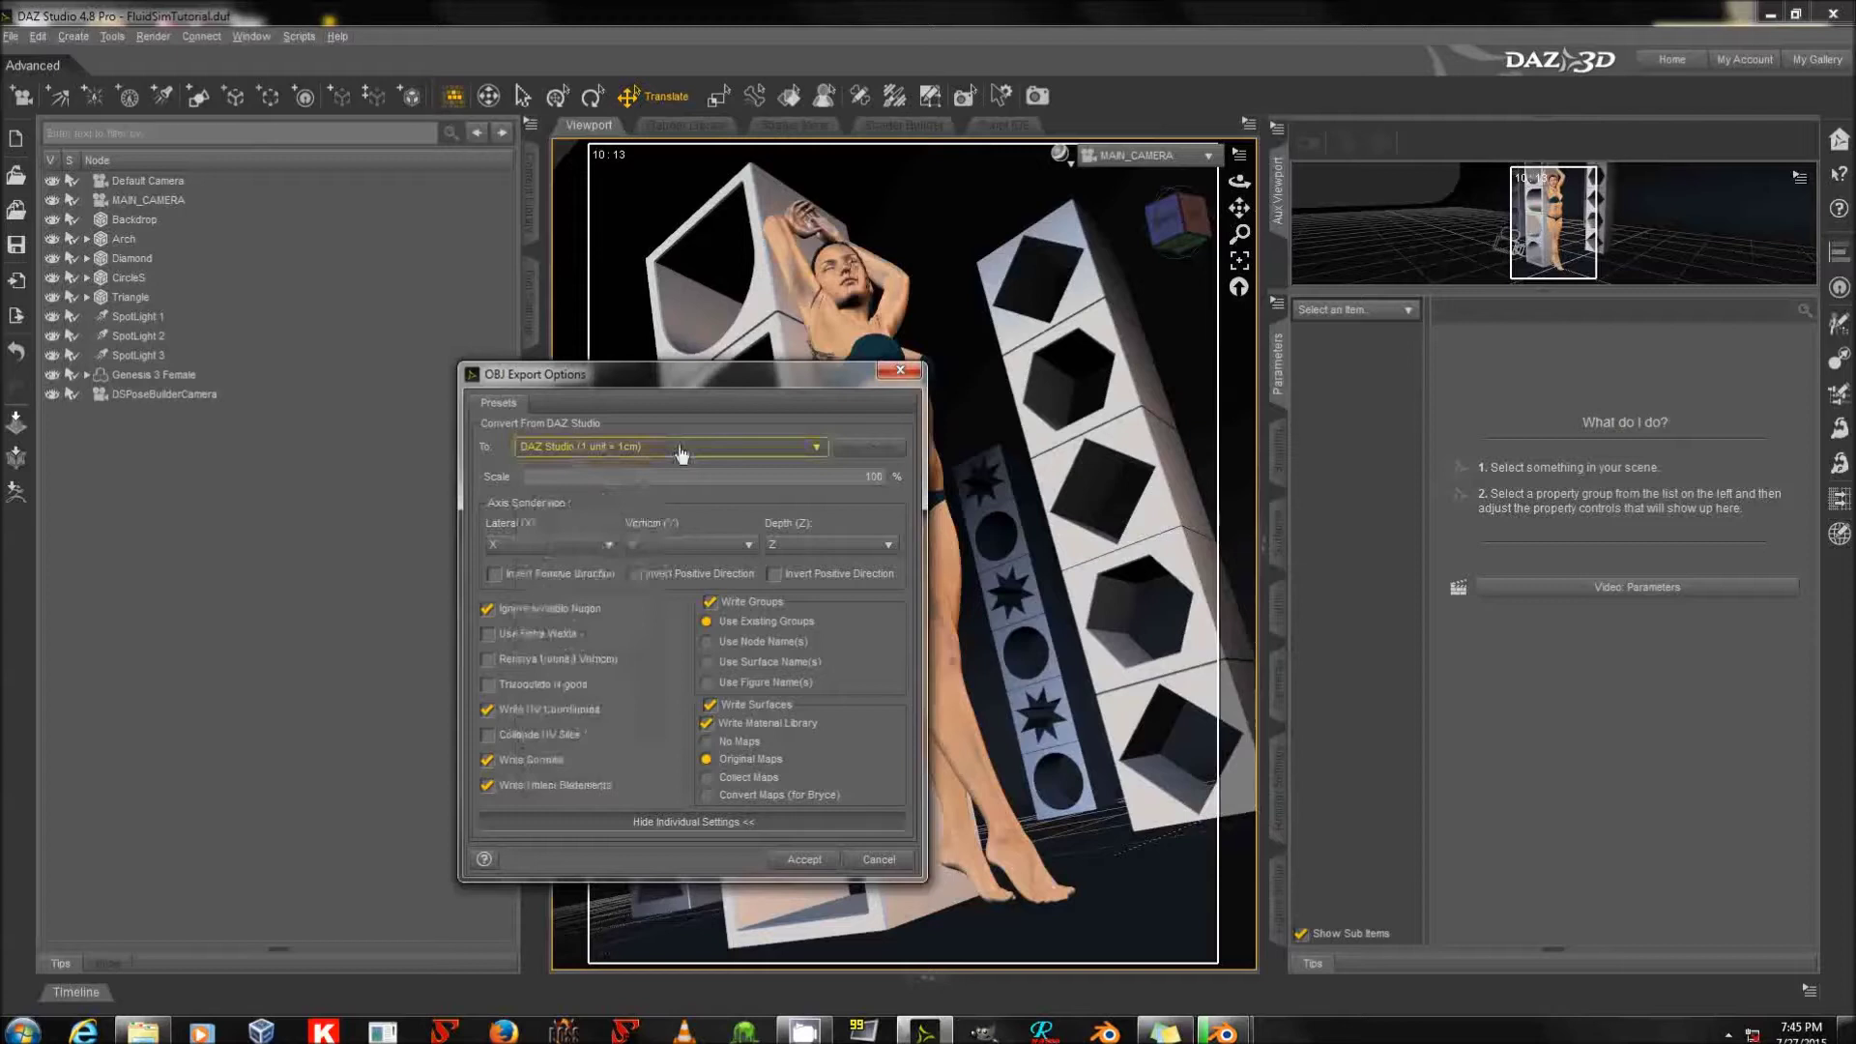
click(665, 450)
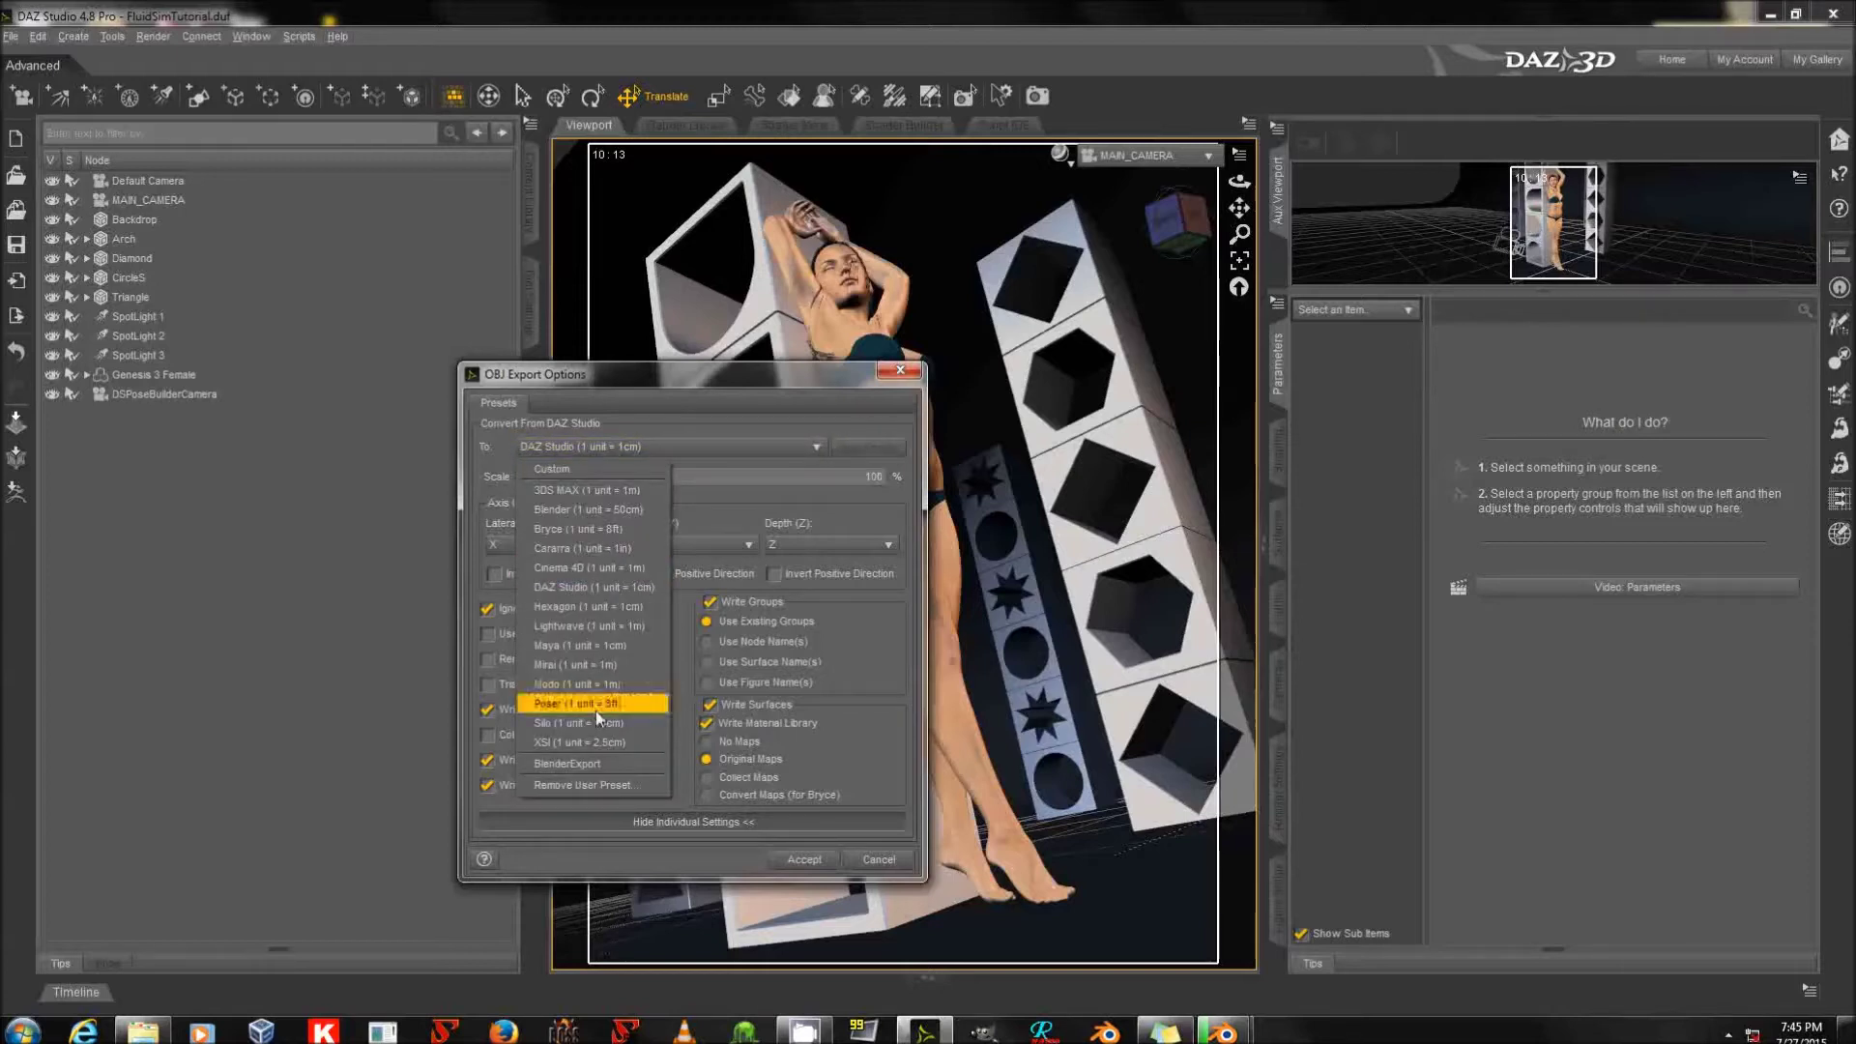
click(635, 425)
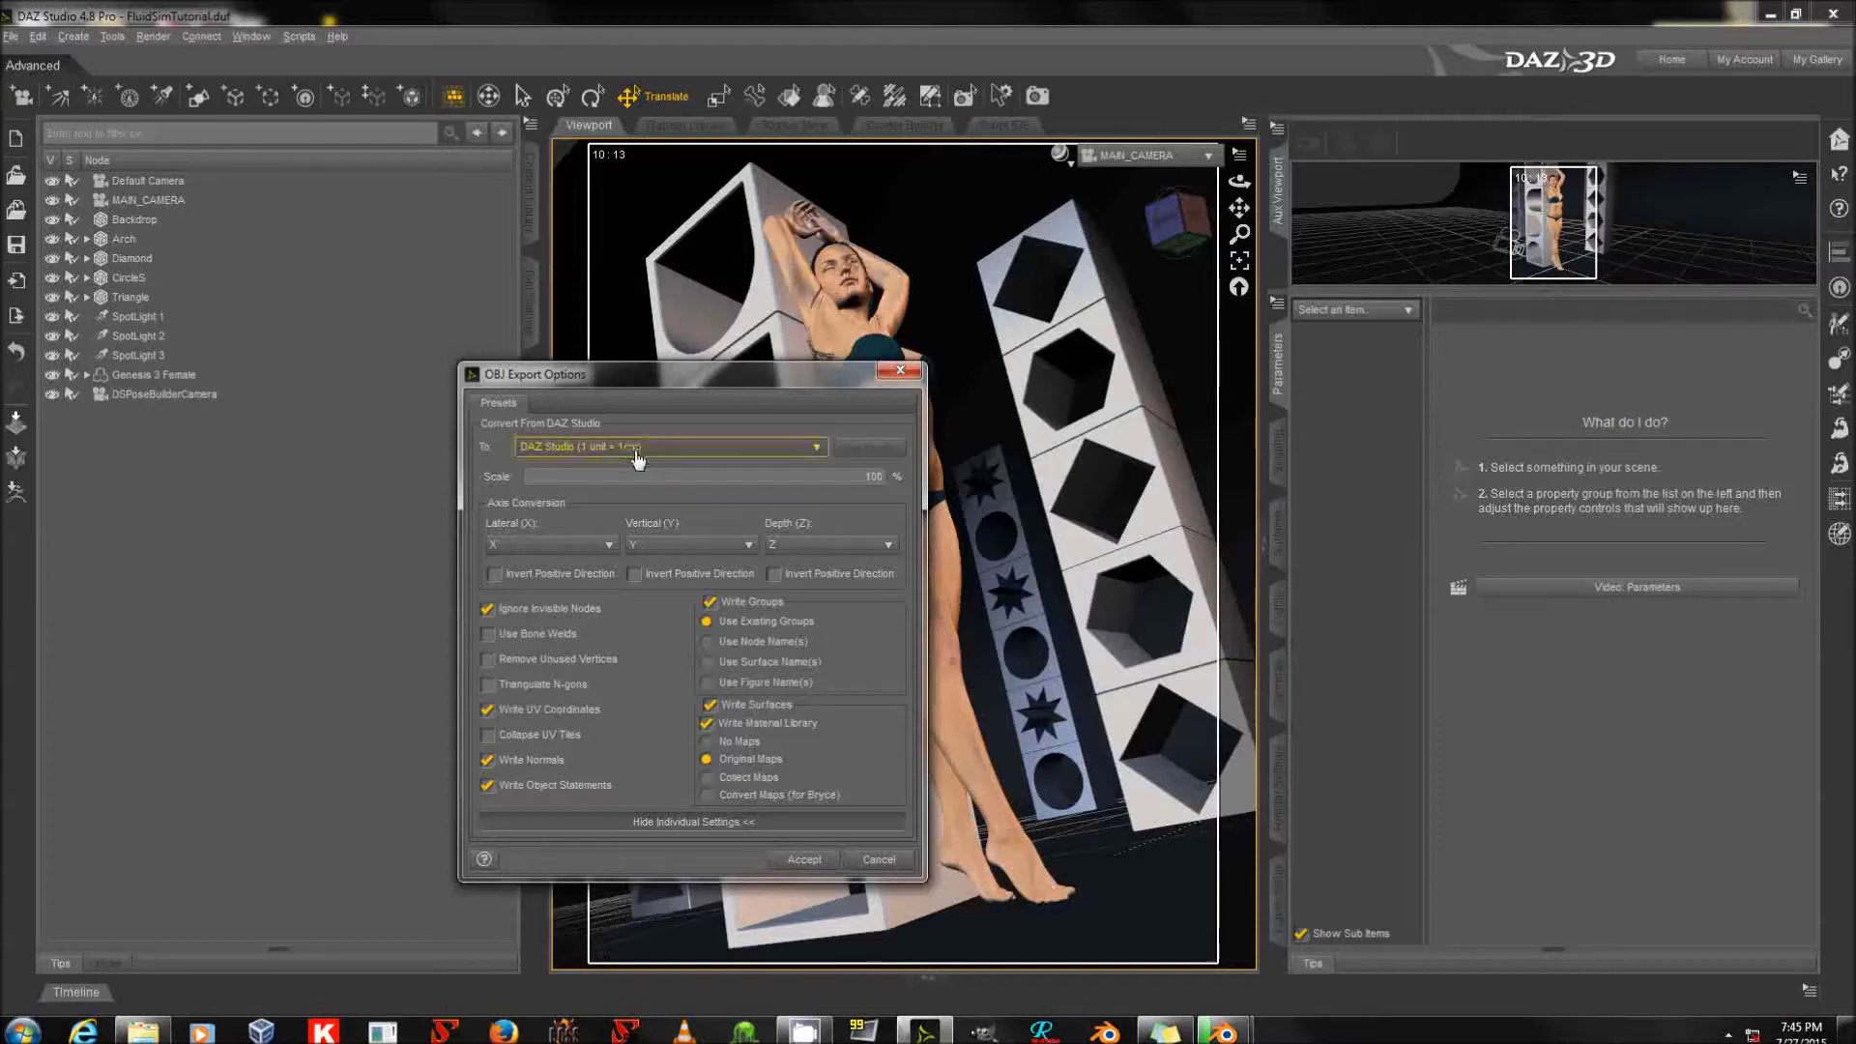
click(803, 860)
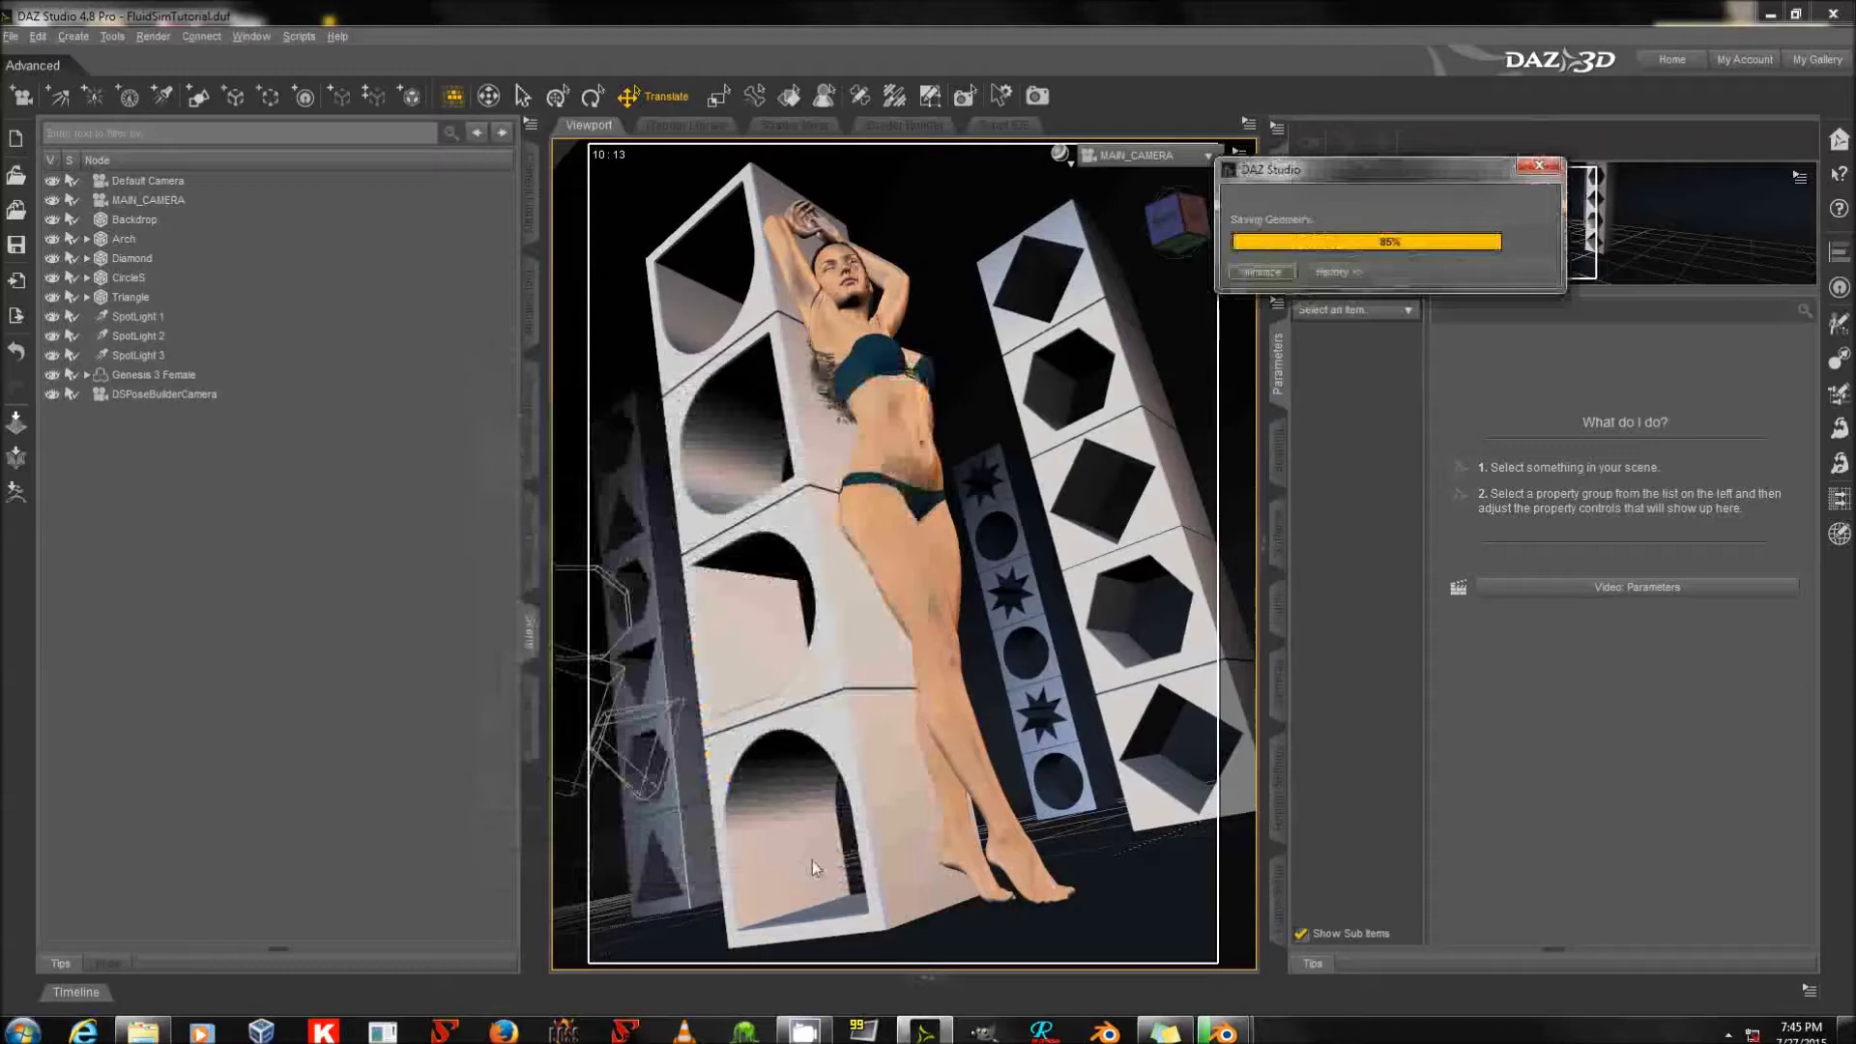
Switch to the empty Blender scene and look over the viewport's display settings and tool shelf.
mouse_move(1225, 1030)
click(1290, 953)
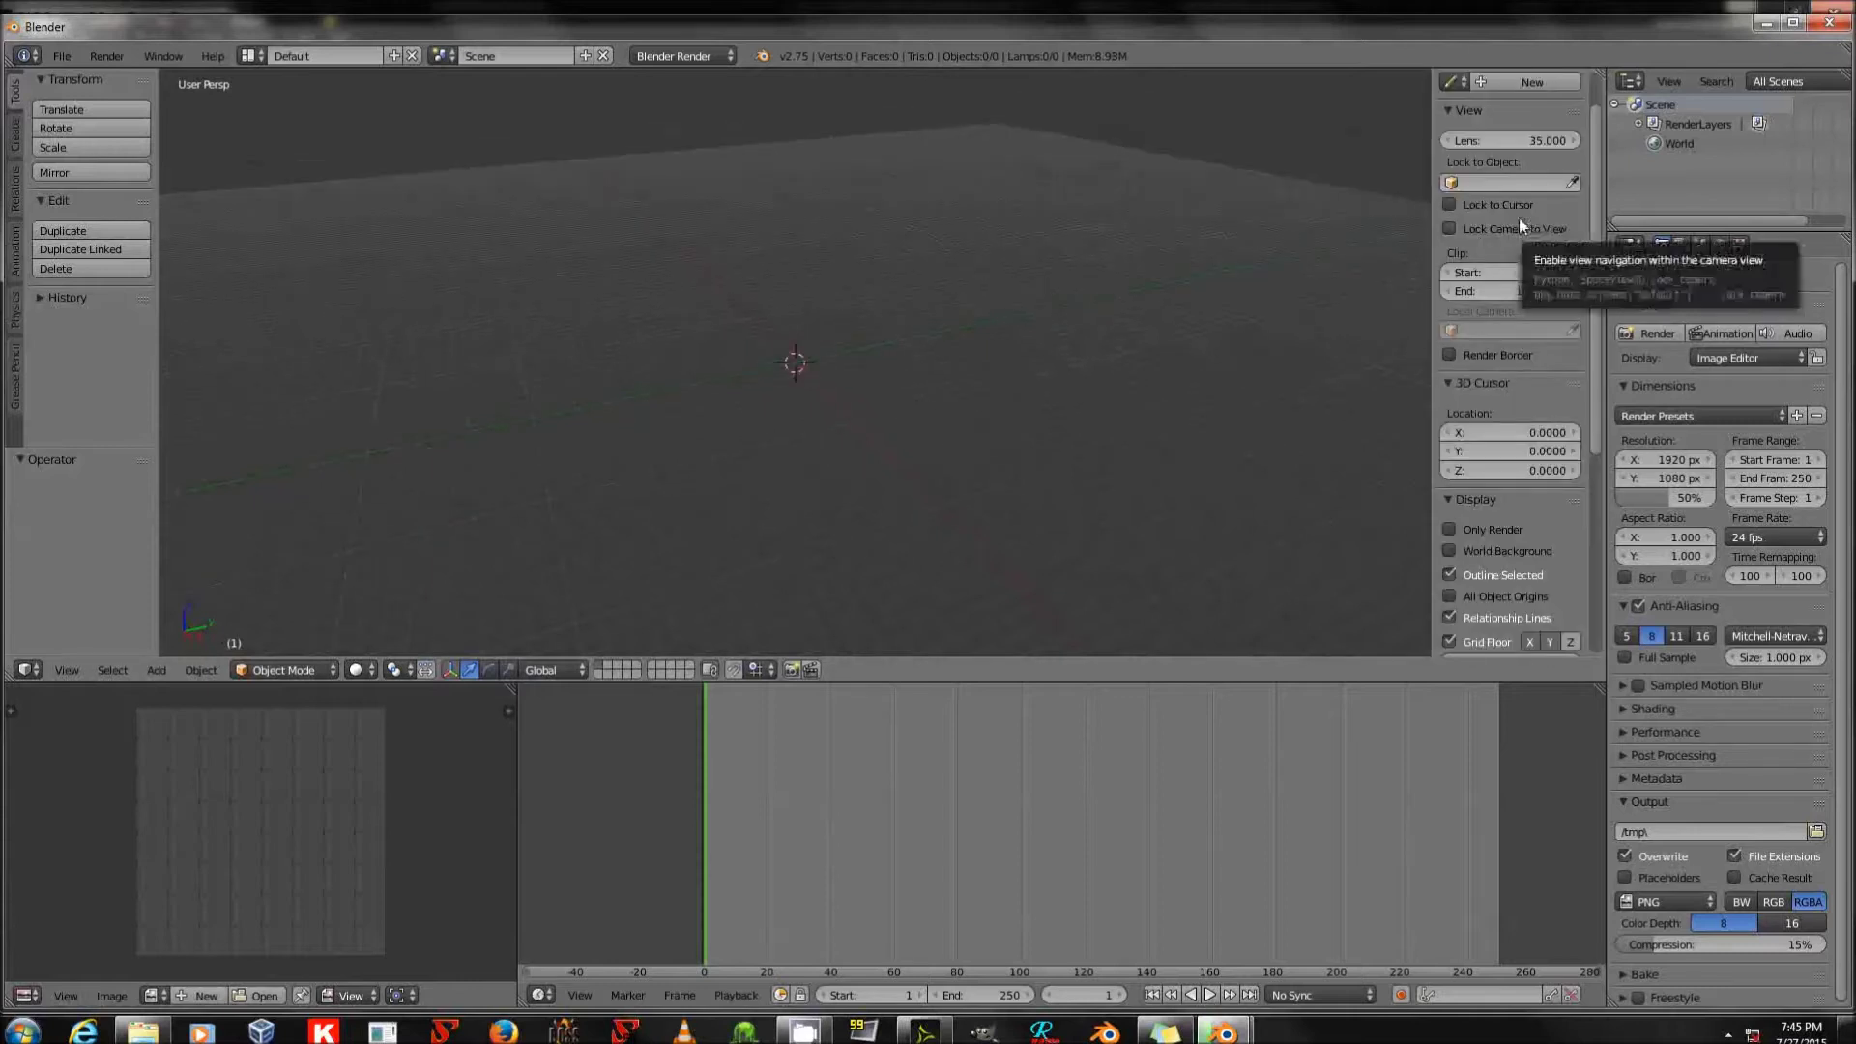
scroll(1522, 416, down, 8)
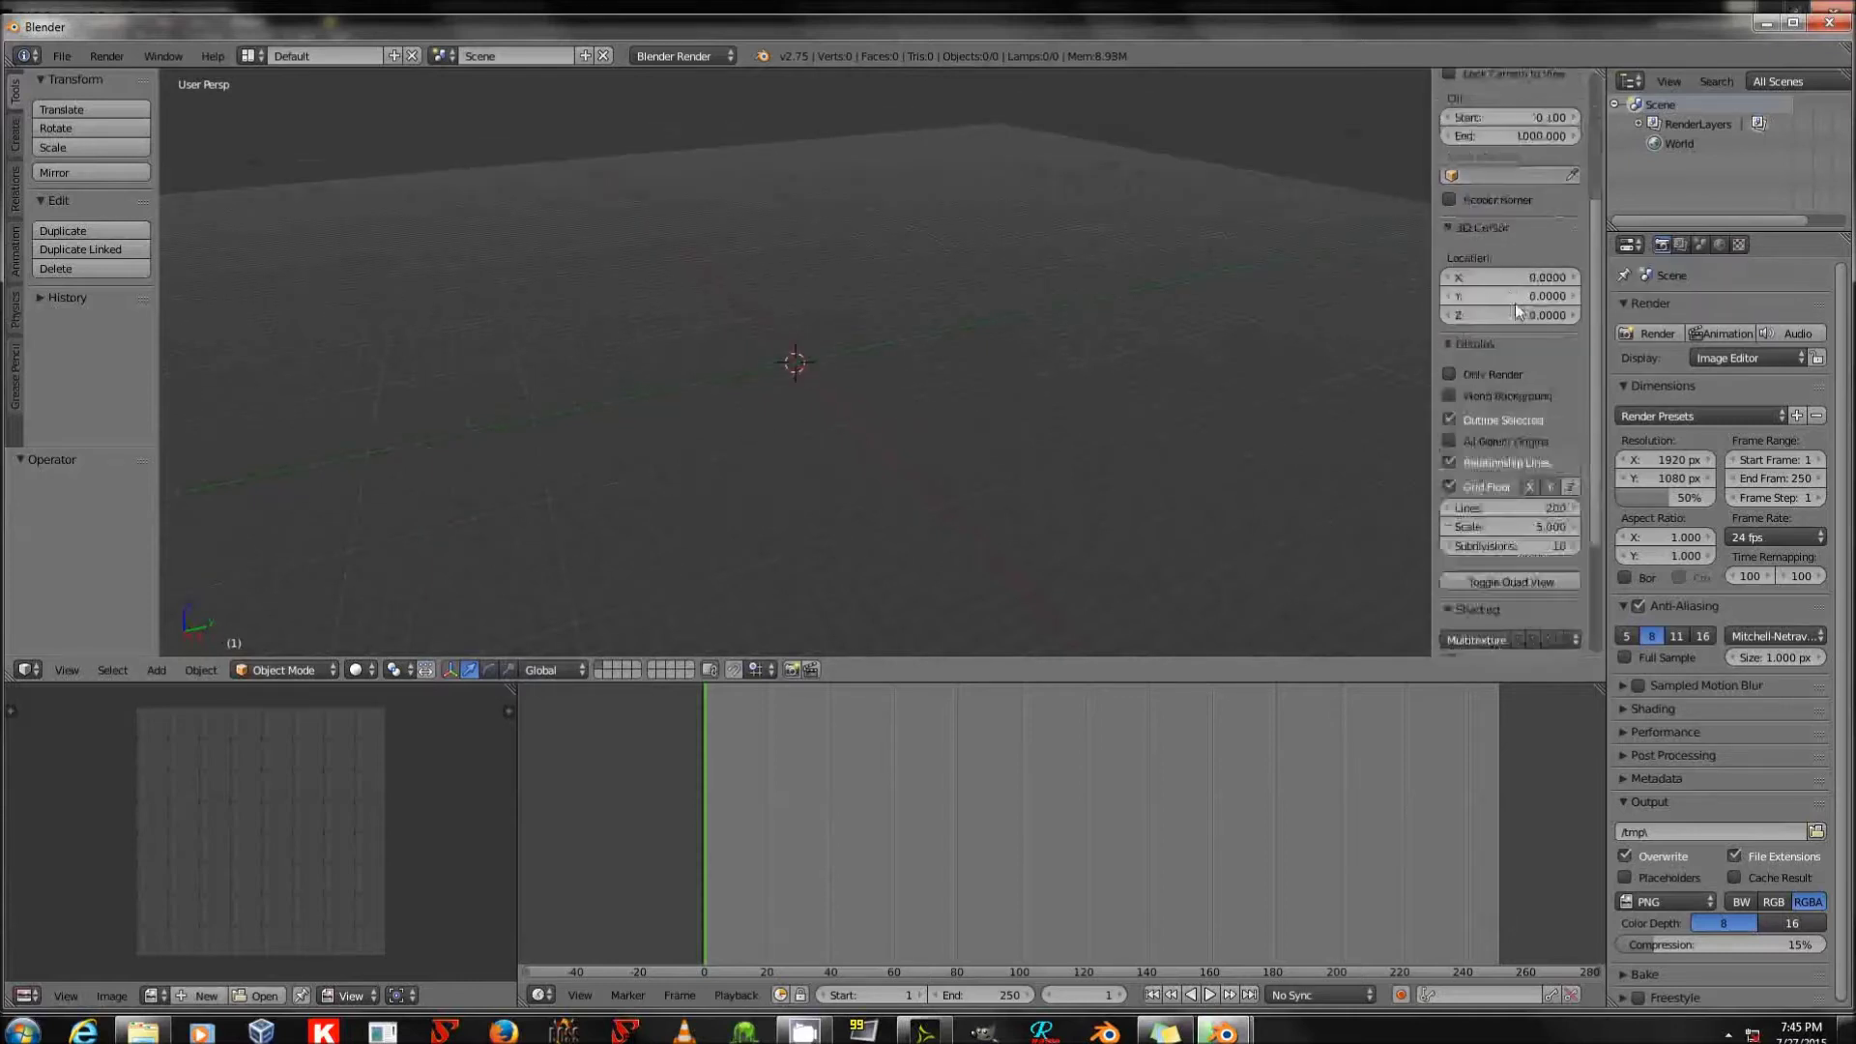
click(1481, 188)
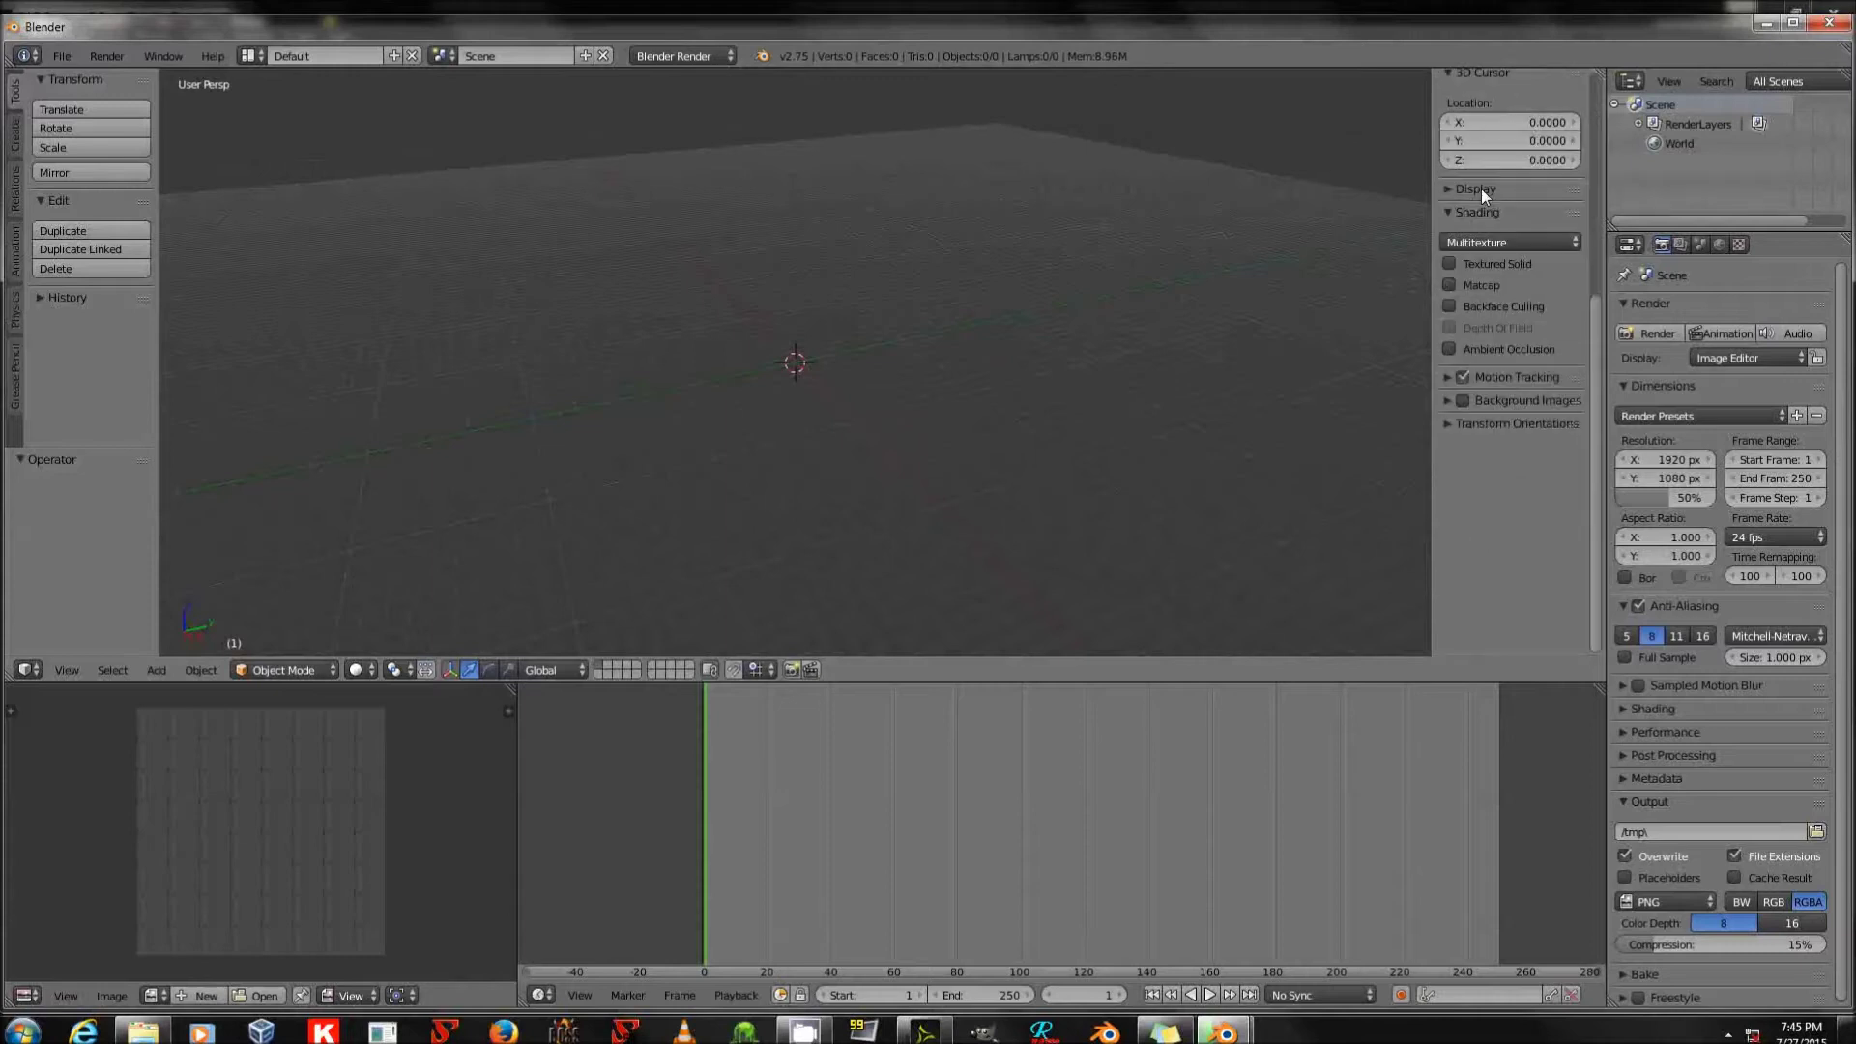
click(1480, 188)
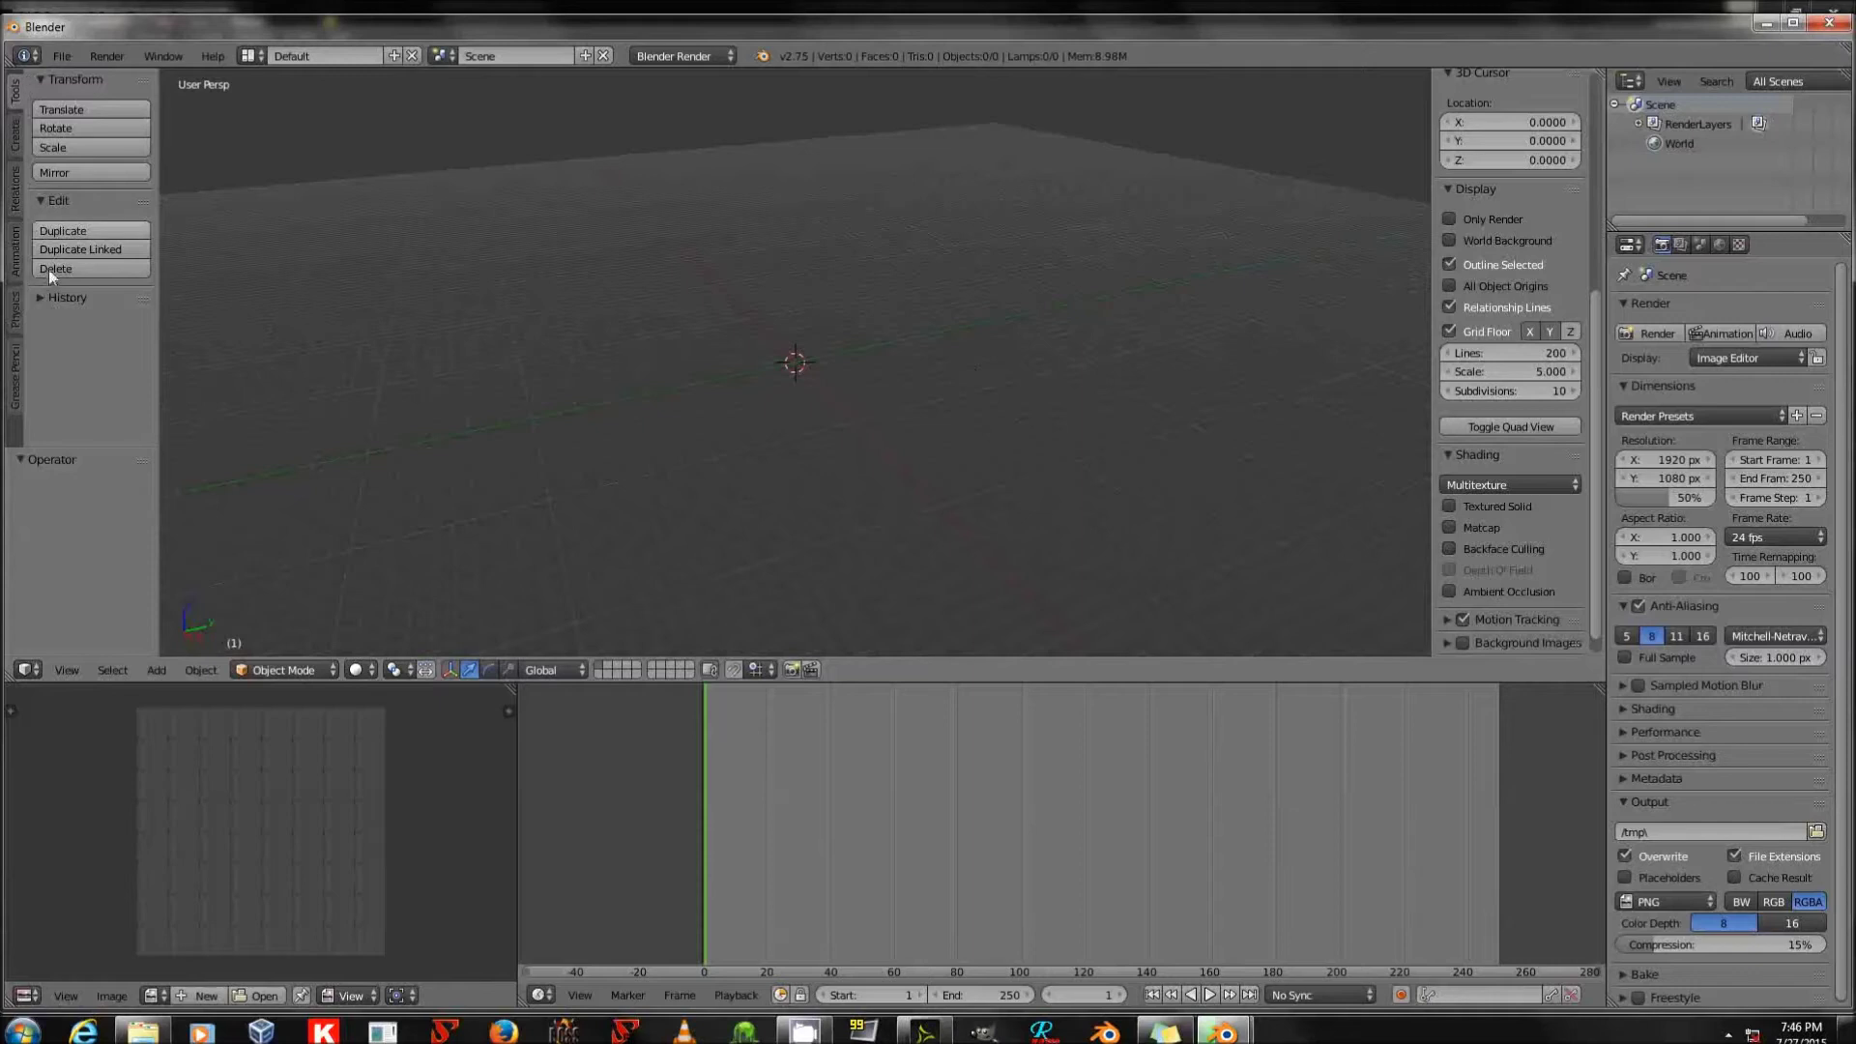
click(15, 133)
click(15, 93)
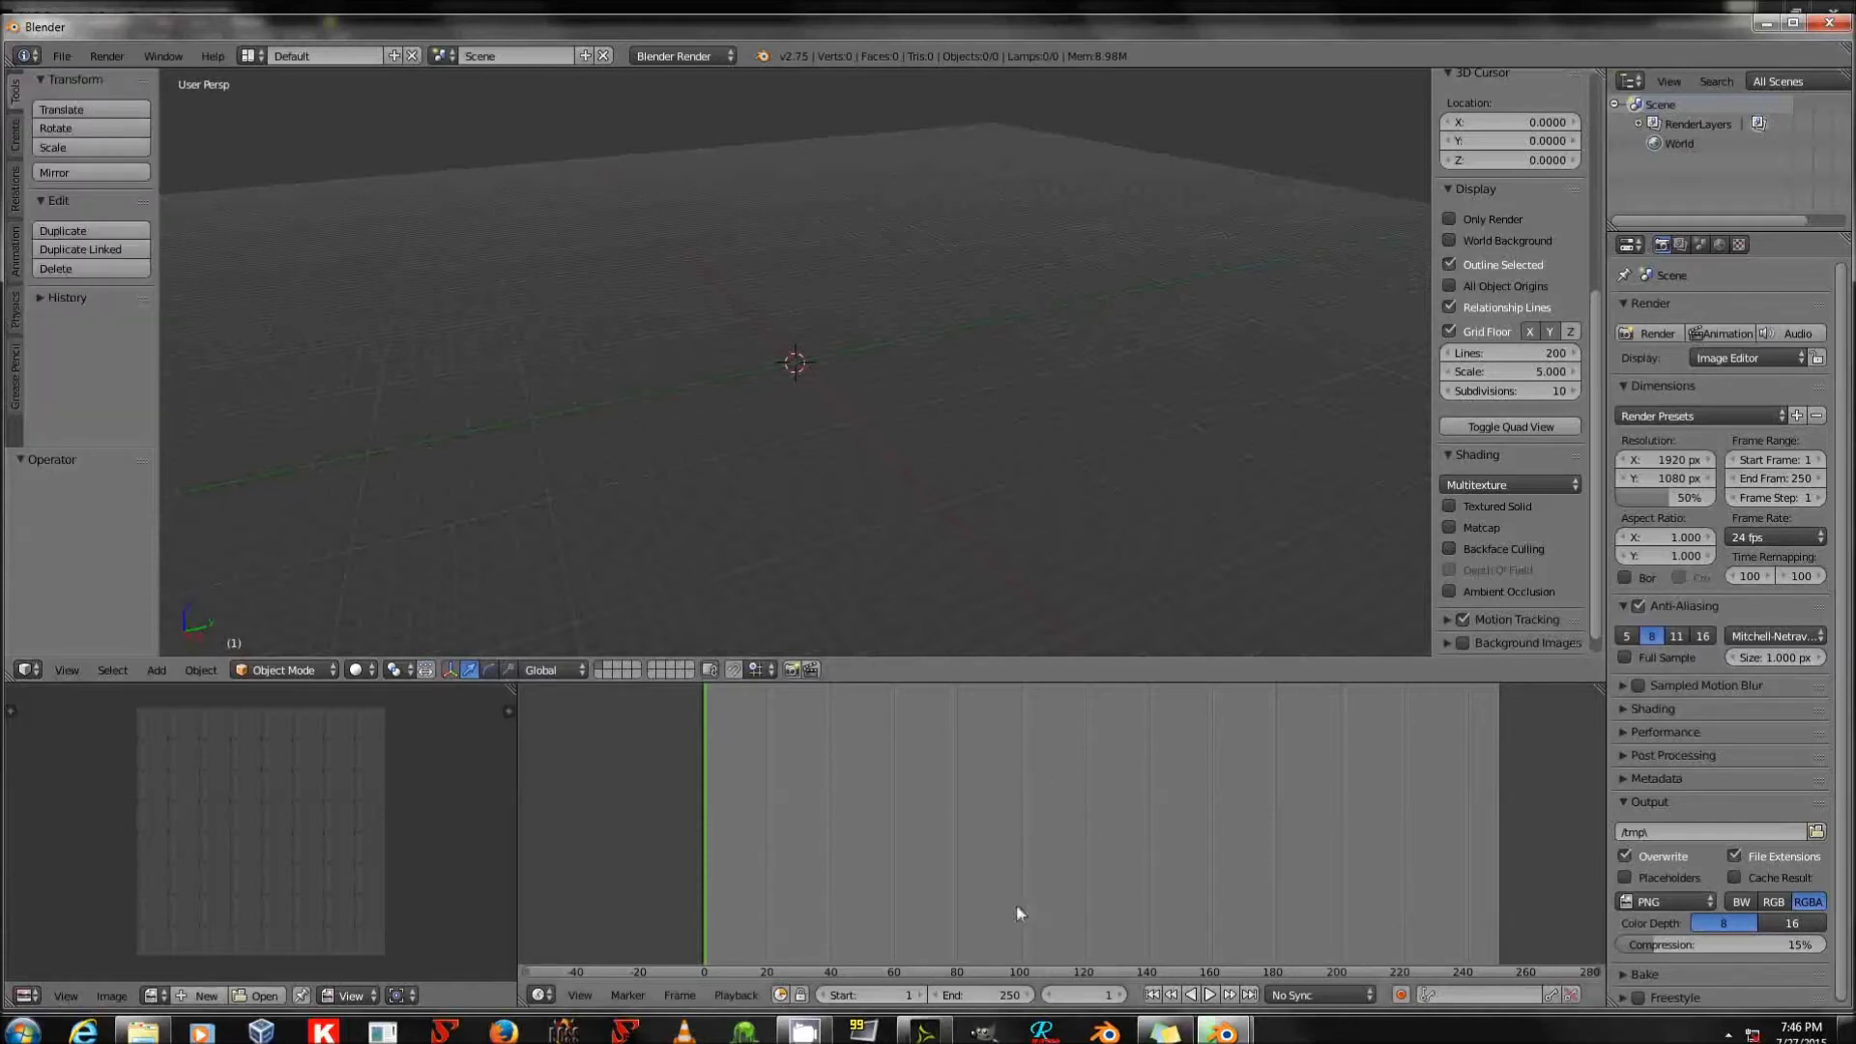
Set the animation's end frame to 100 and make the 3D viewport slightly taller.
click(1010, 999)
text(1)
key(Return)
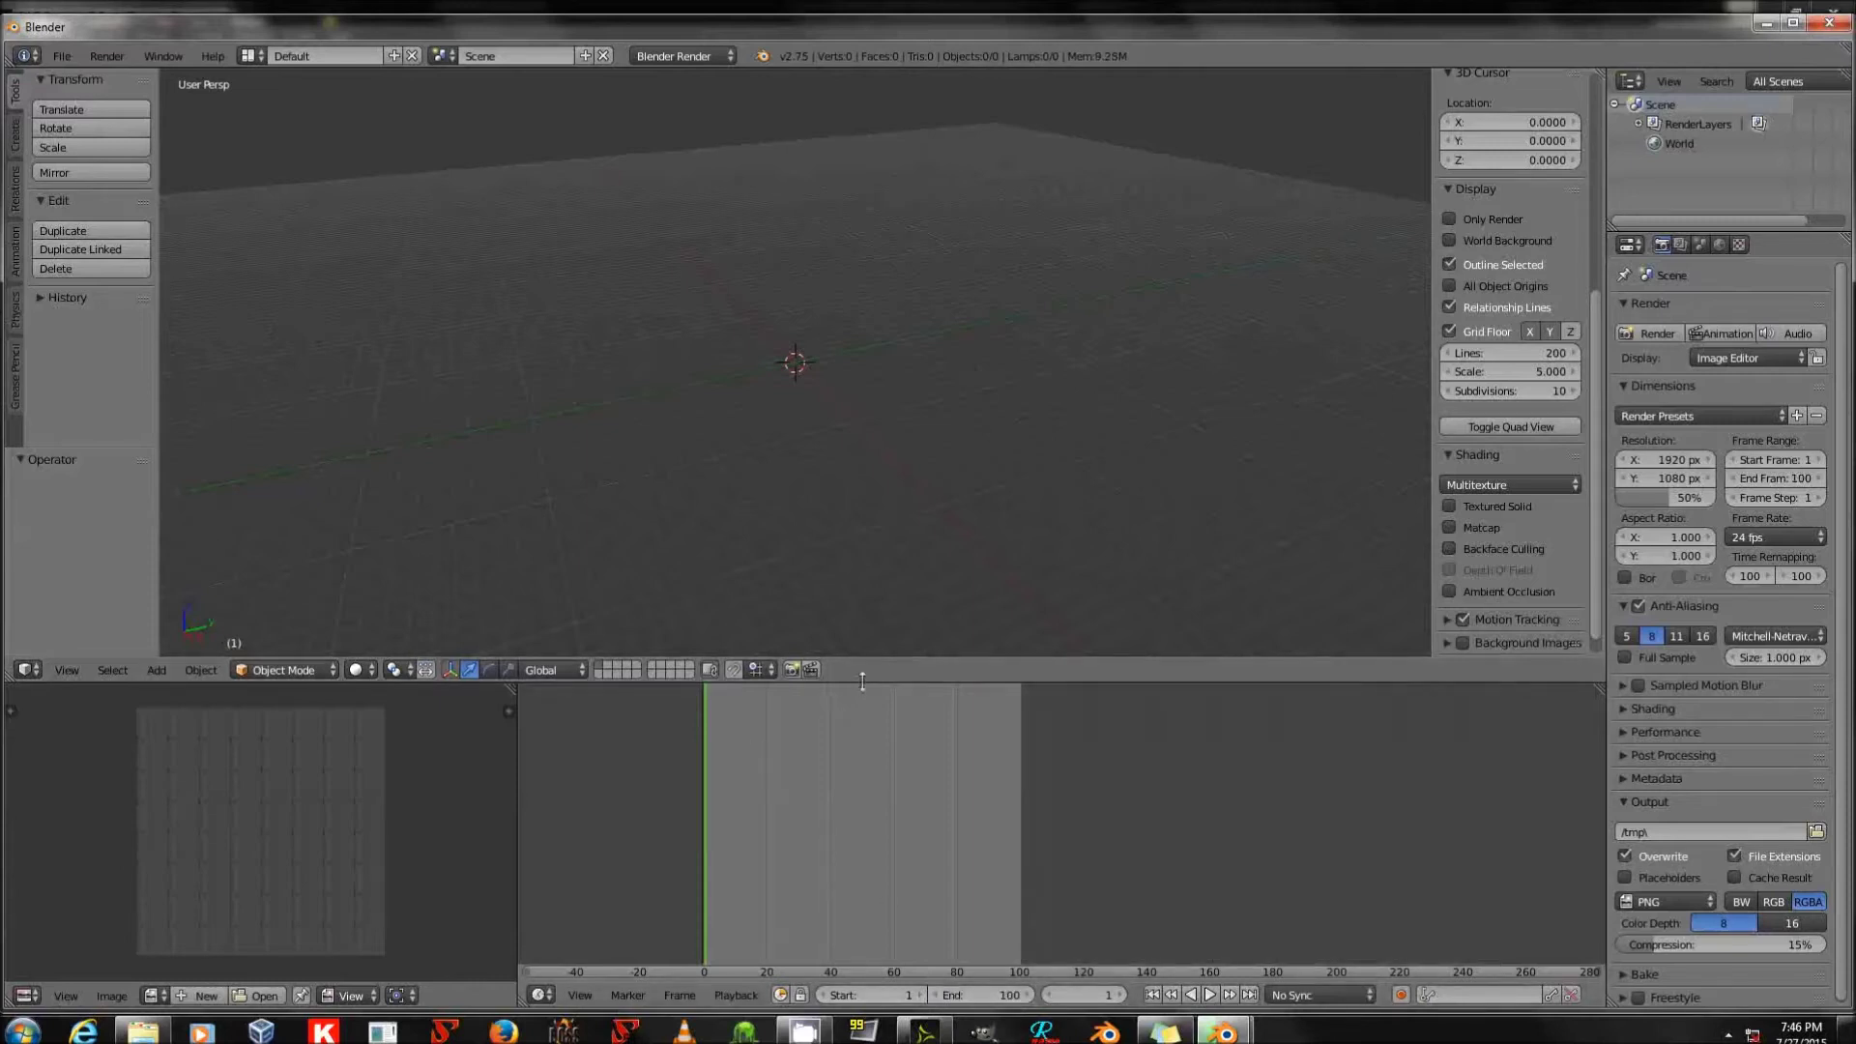
drag(861, 681, 864, 703)
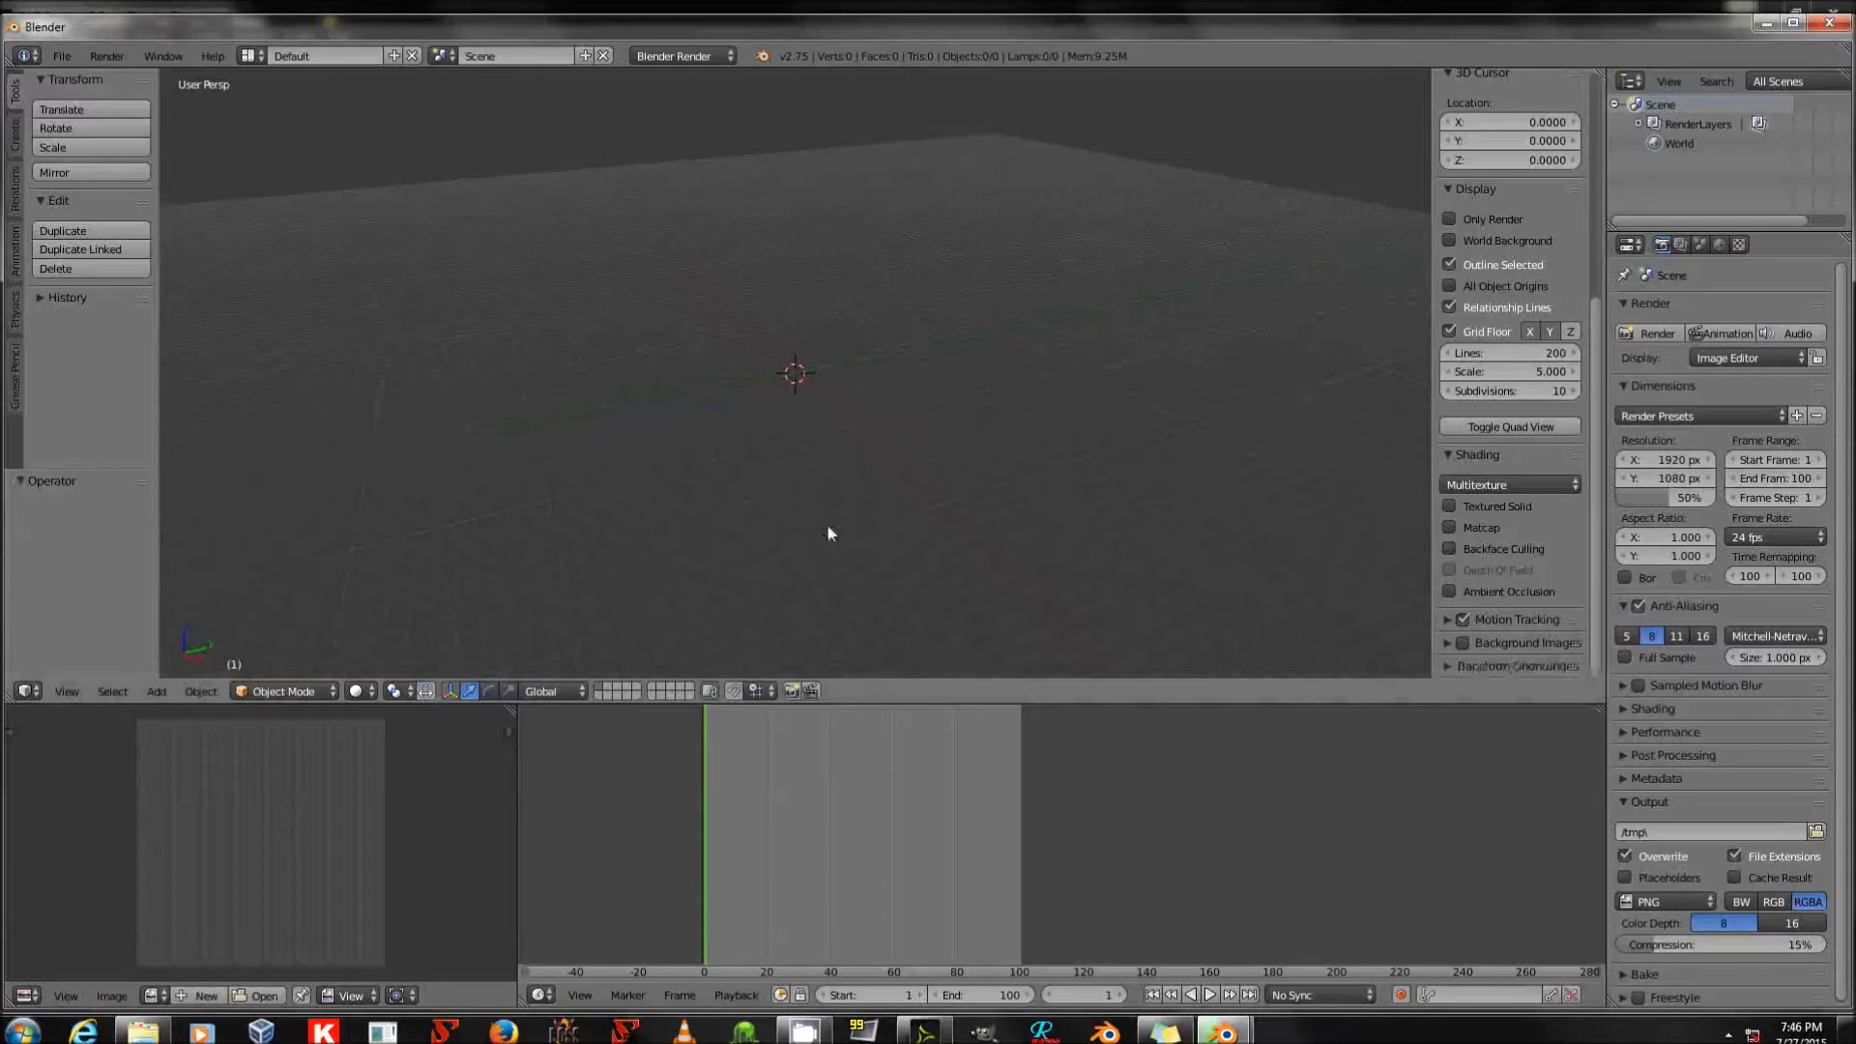
Start a Wavefront OBJ import and choose Genesis3Female.obj from the FluidTutorial folder.
click(68, 59)
mouse_move(174, 406)
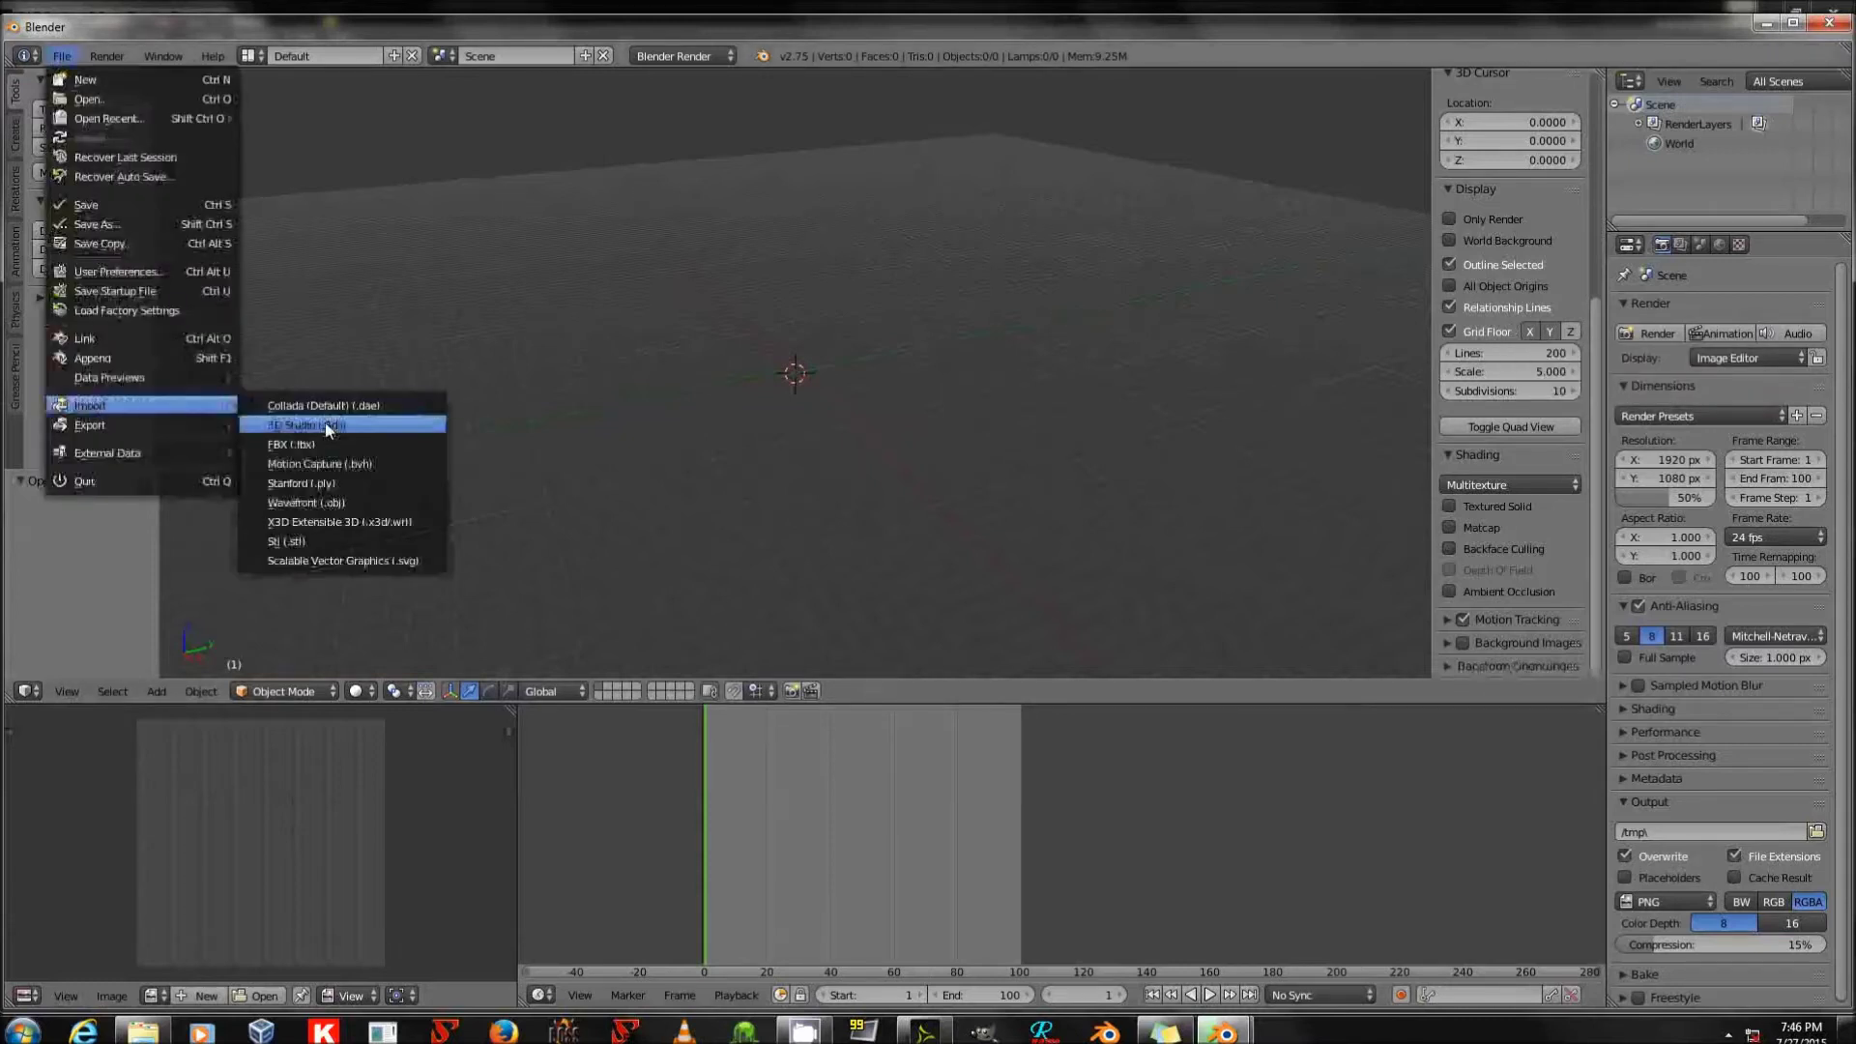
click(363, 502)
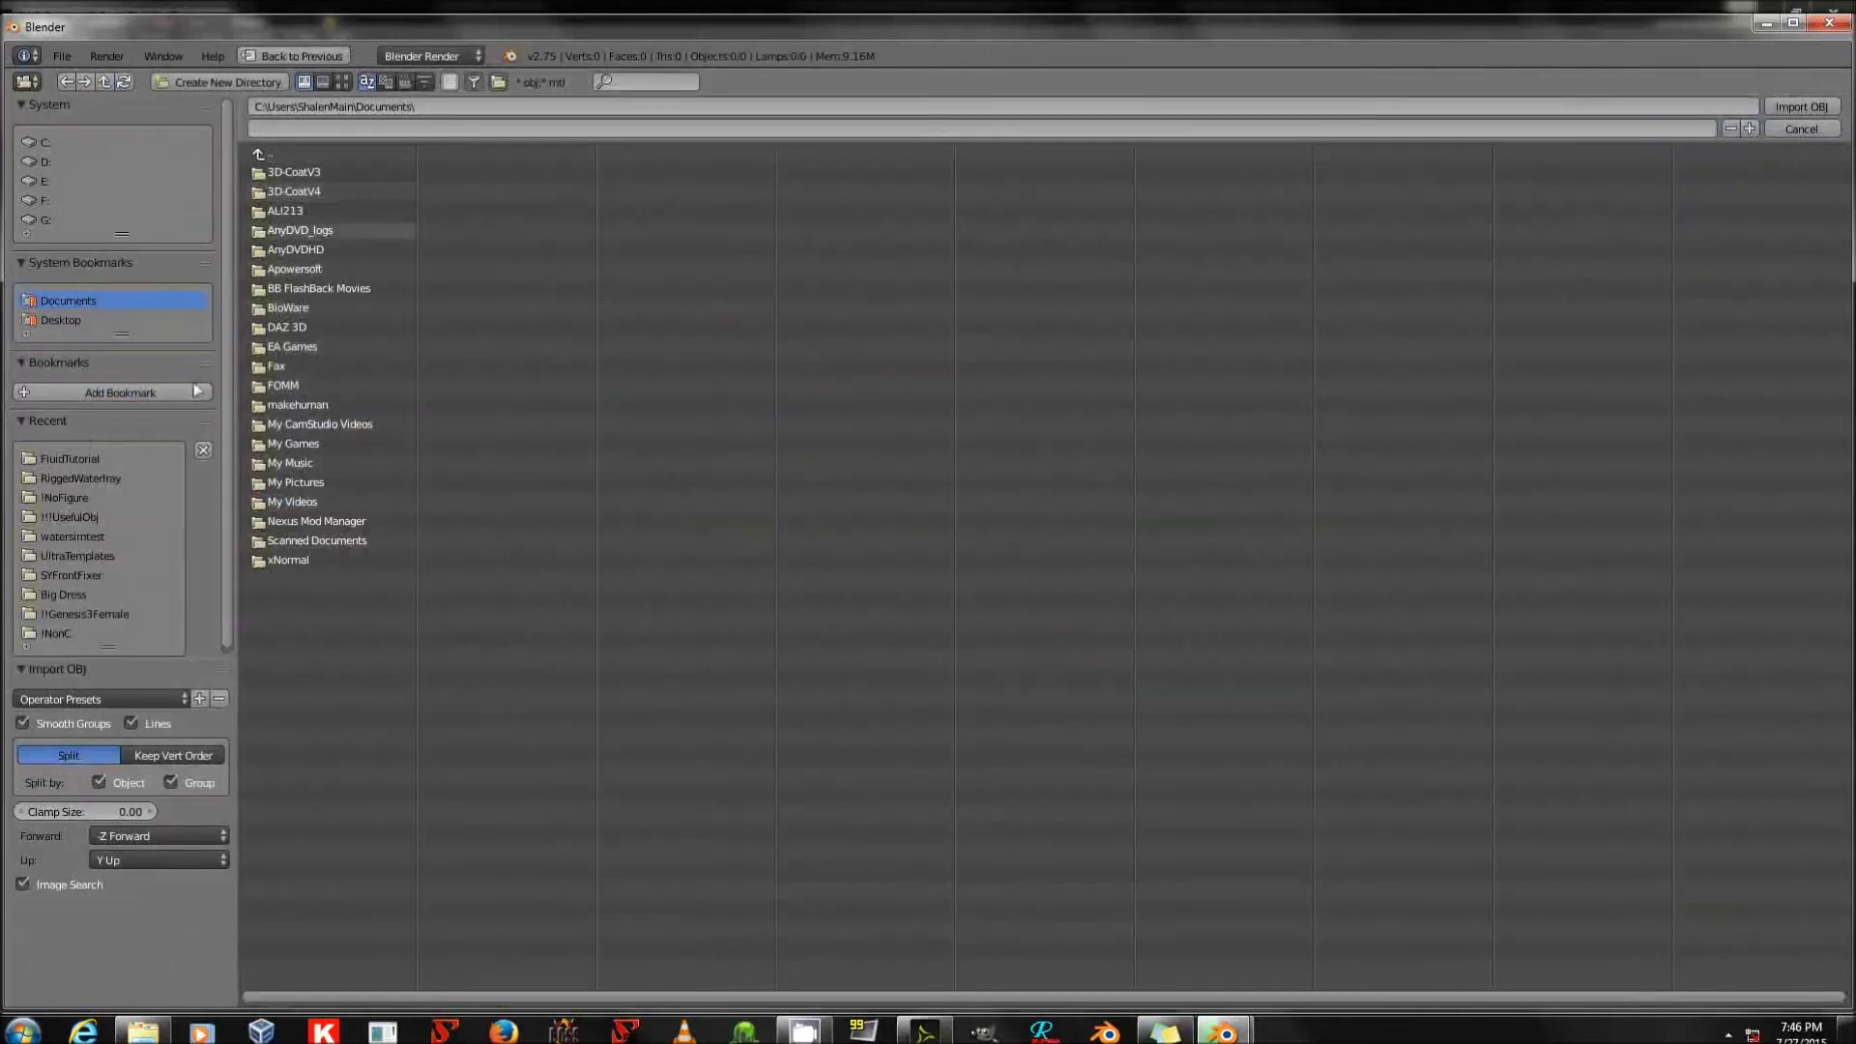
click(70, 458)
click(356, 214)
Apply the Dazimport operator preset, which keeps vertex order with poly groups, and import the OBJ.
click(97, 699)
click(89, 748)
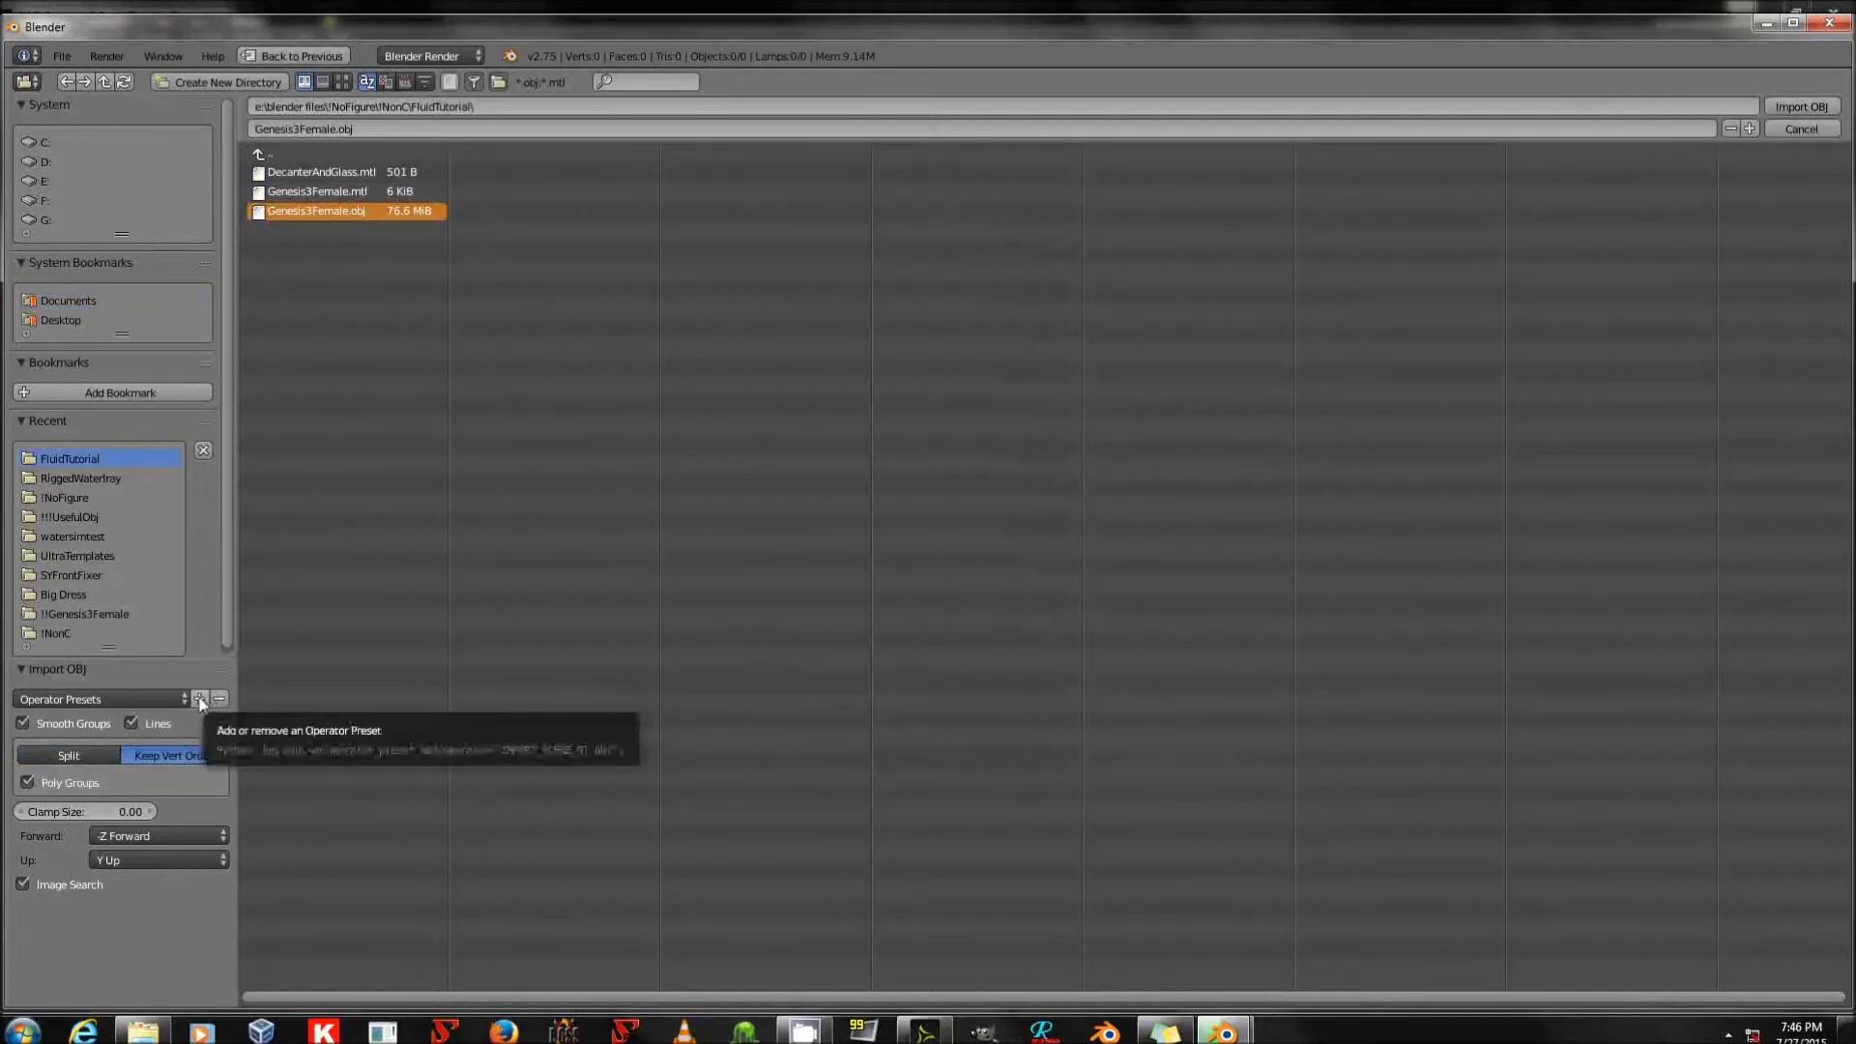
click(184, 700)
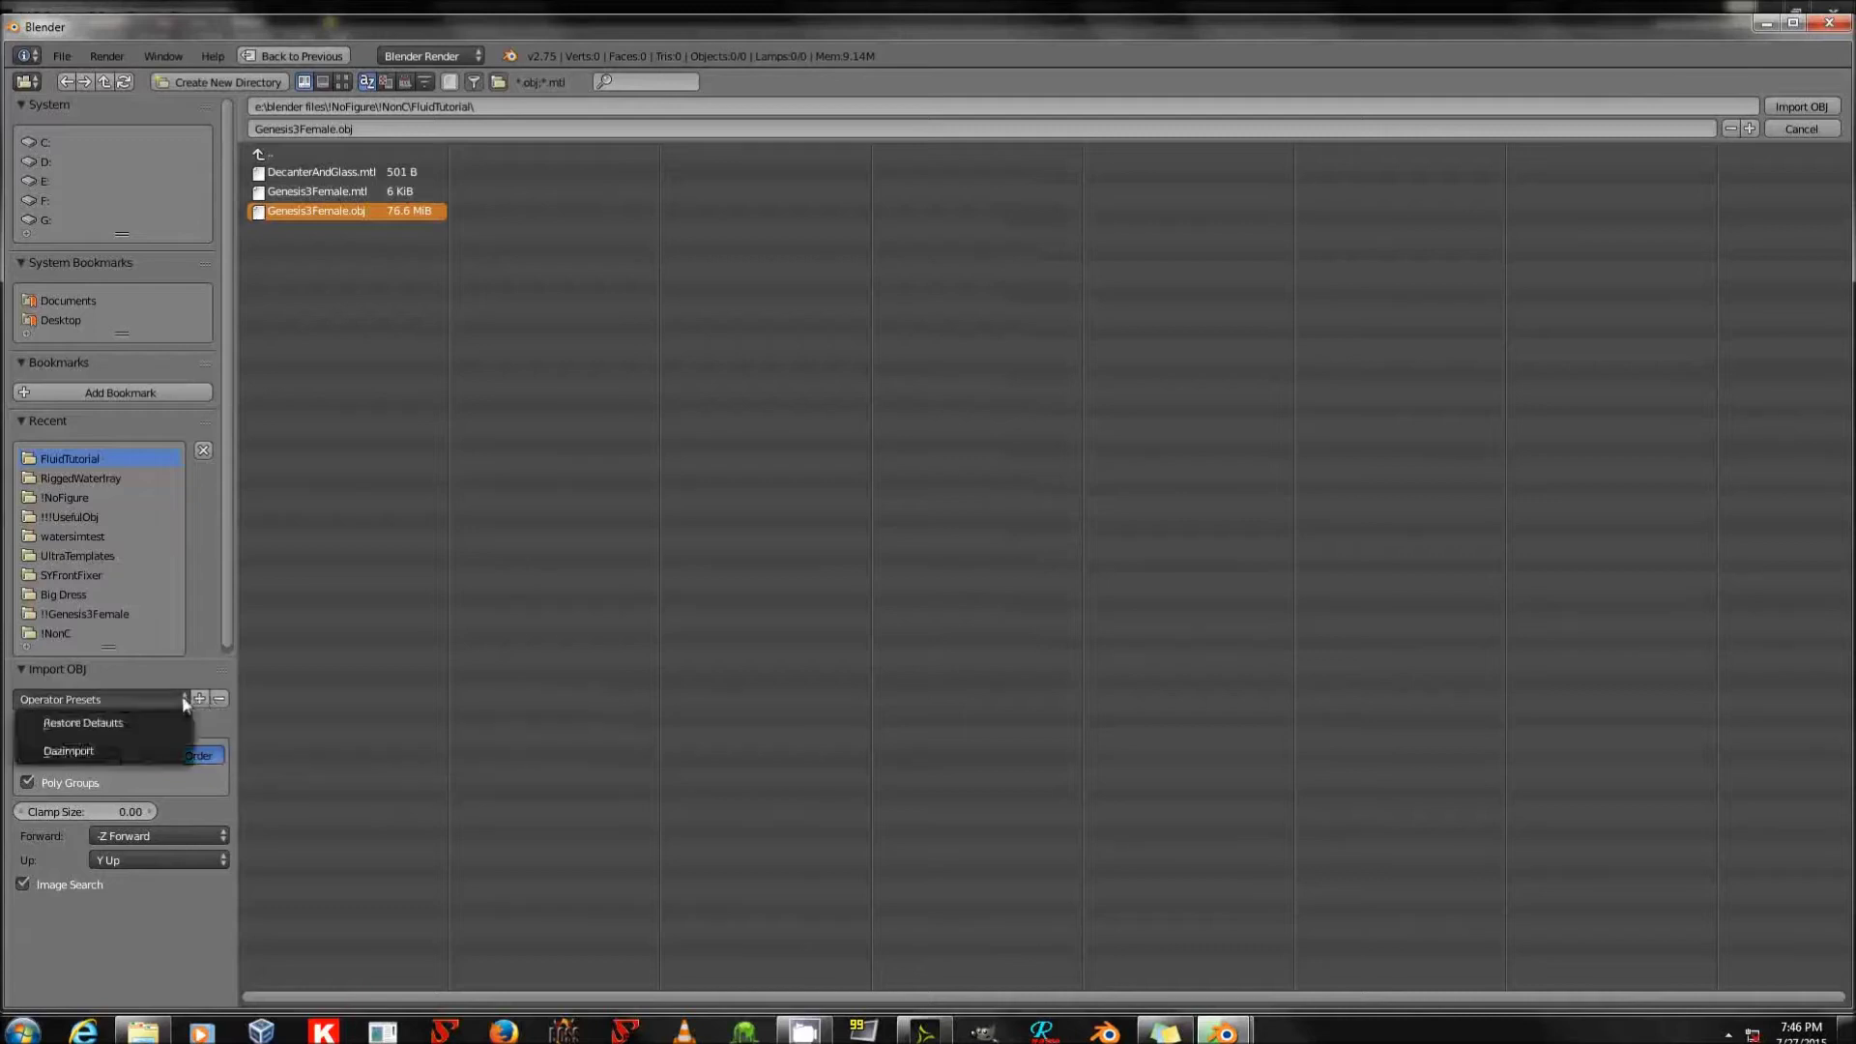
click(95, 759)
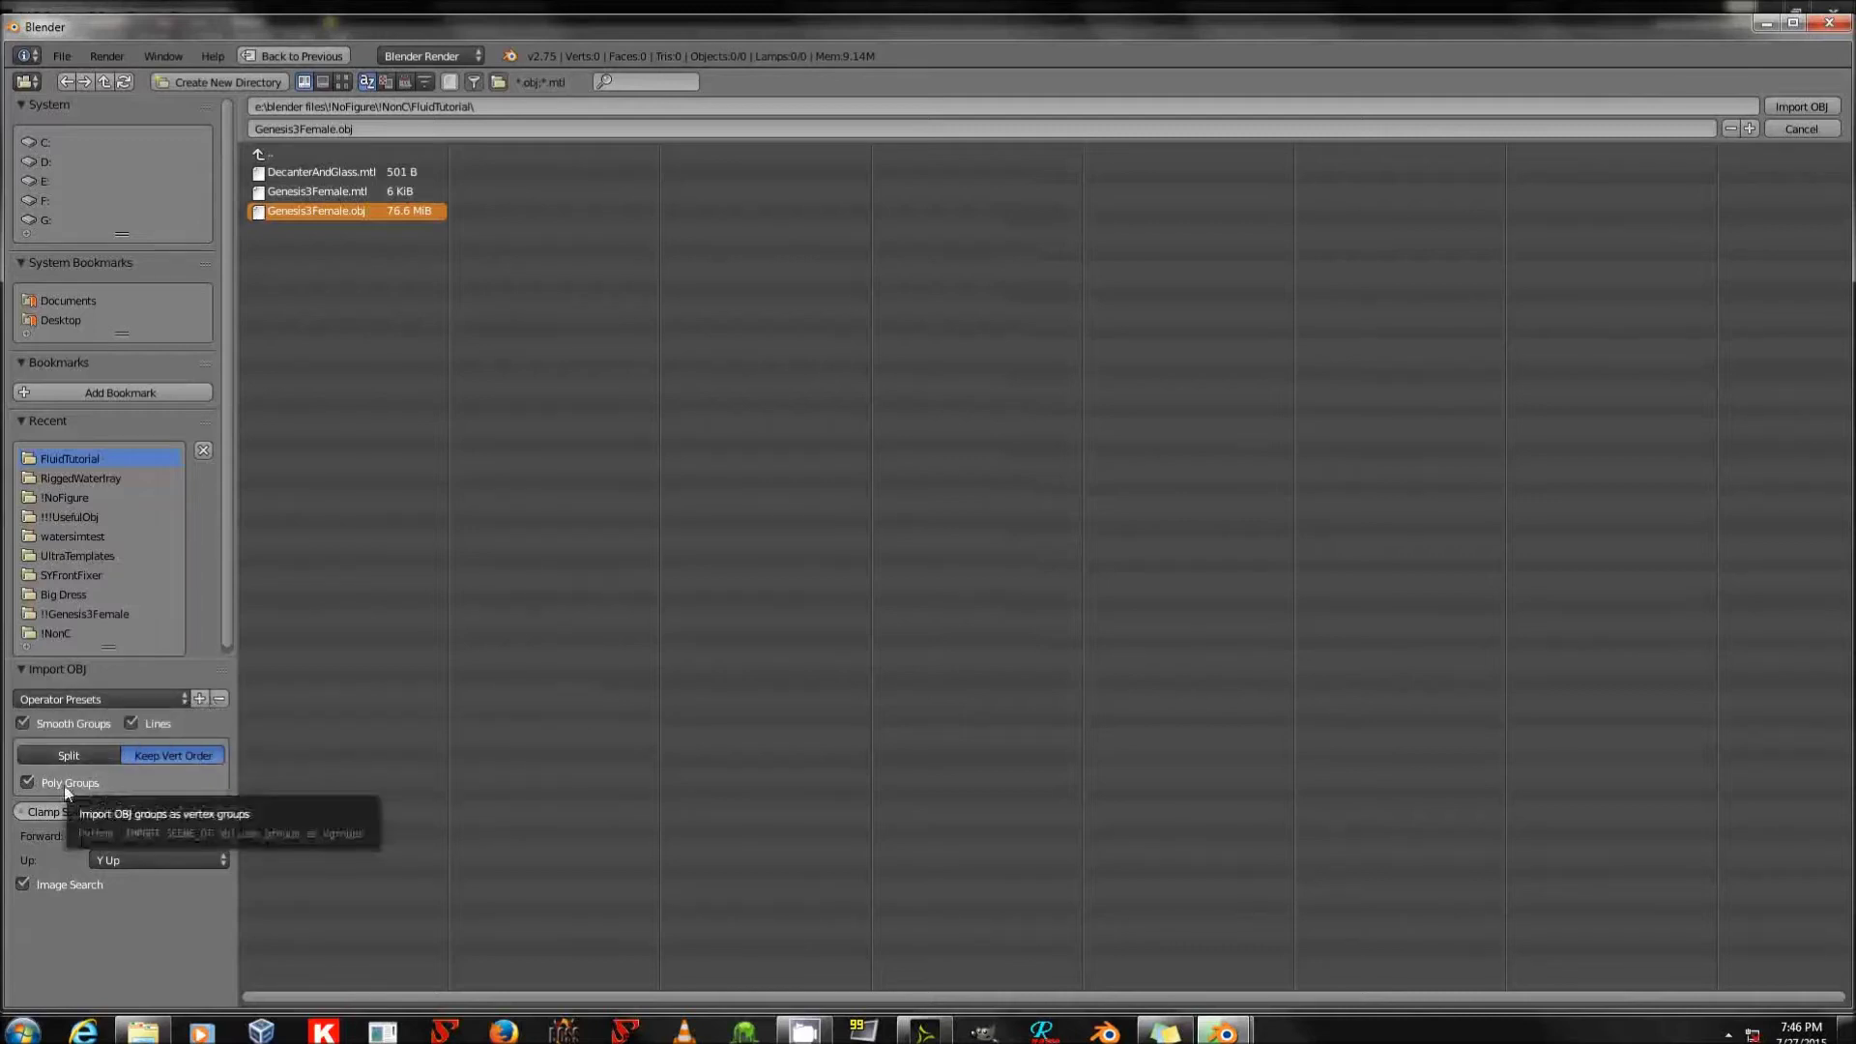
click(1801, 107)
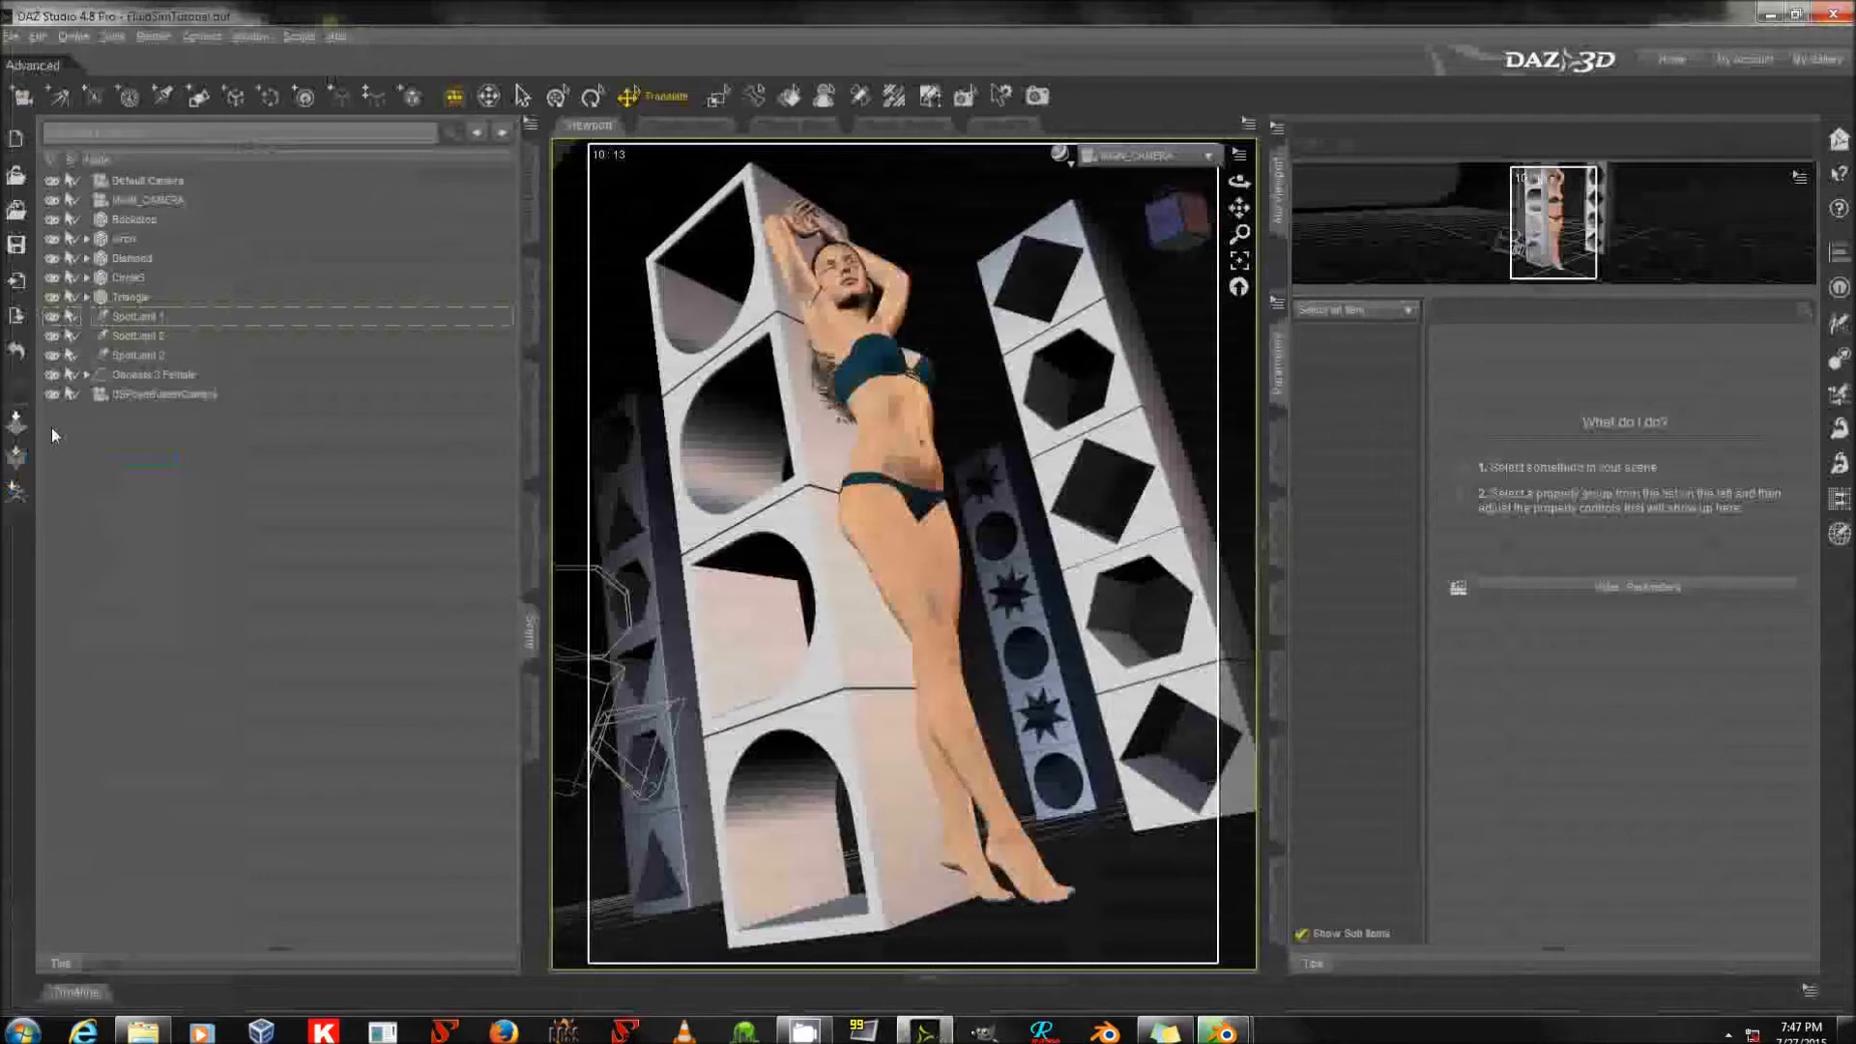
Hide and show the Backdrop again in DAZ Studio, and return to the Blender import scene.
click(53, 220)
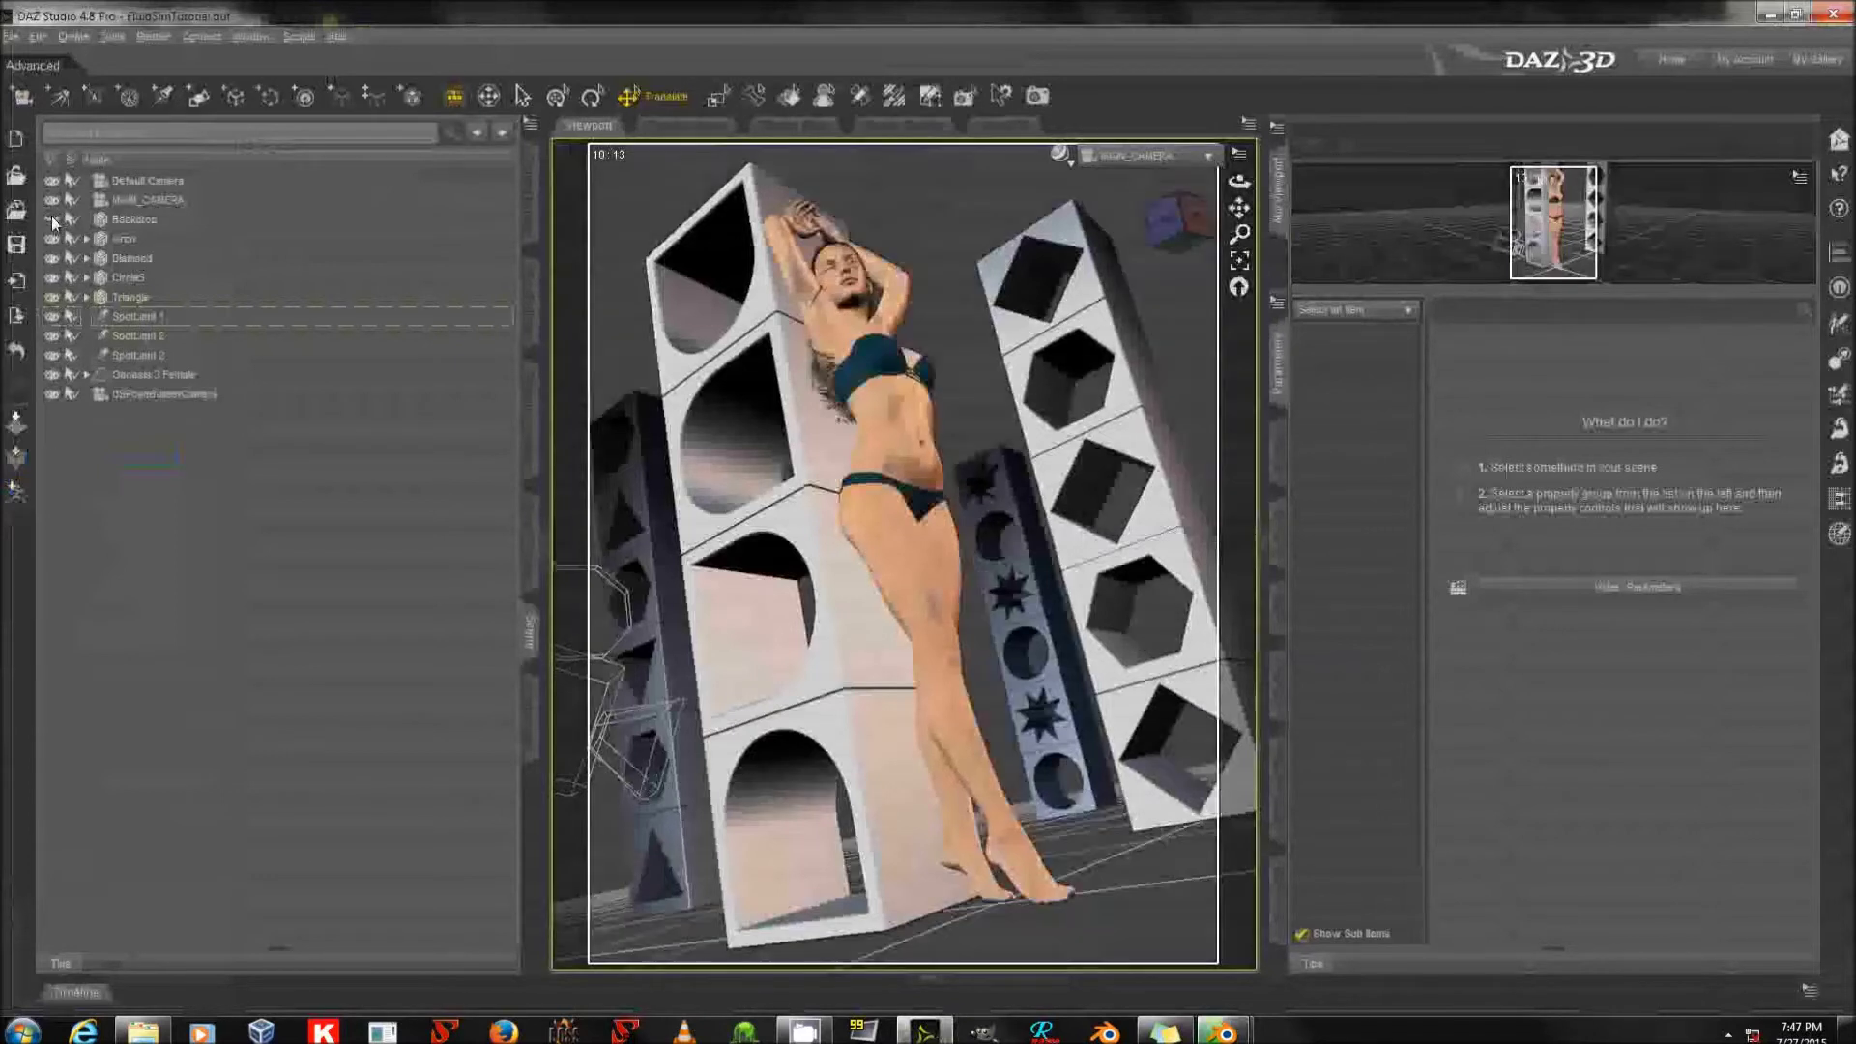
click(52, 220)
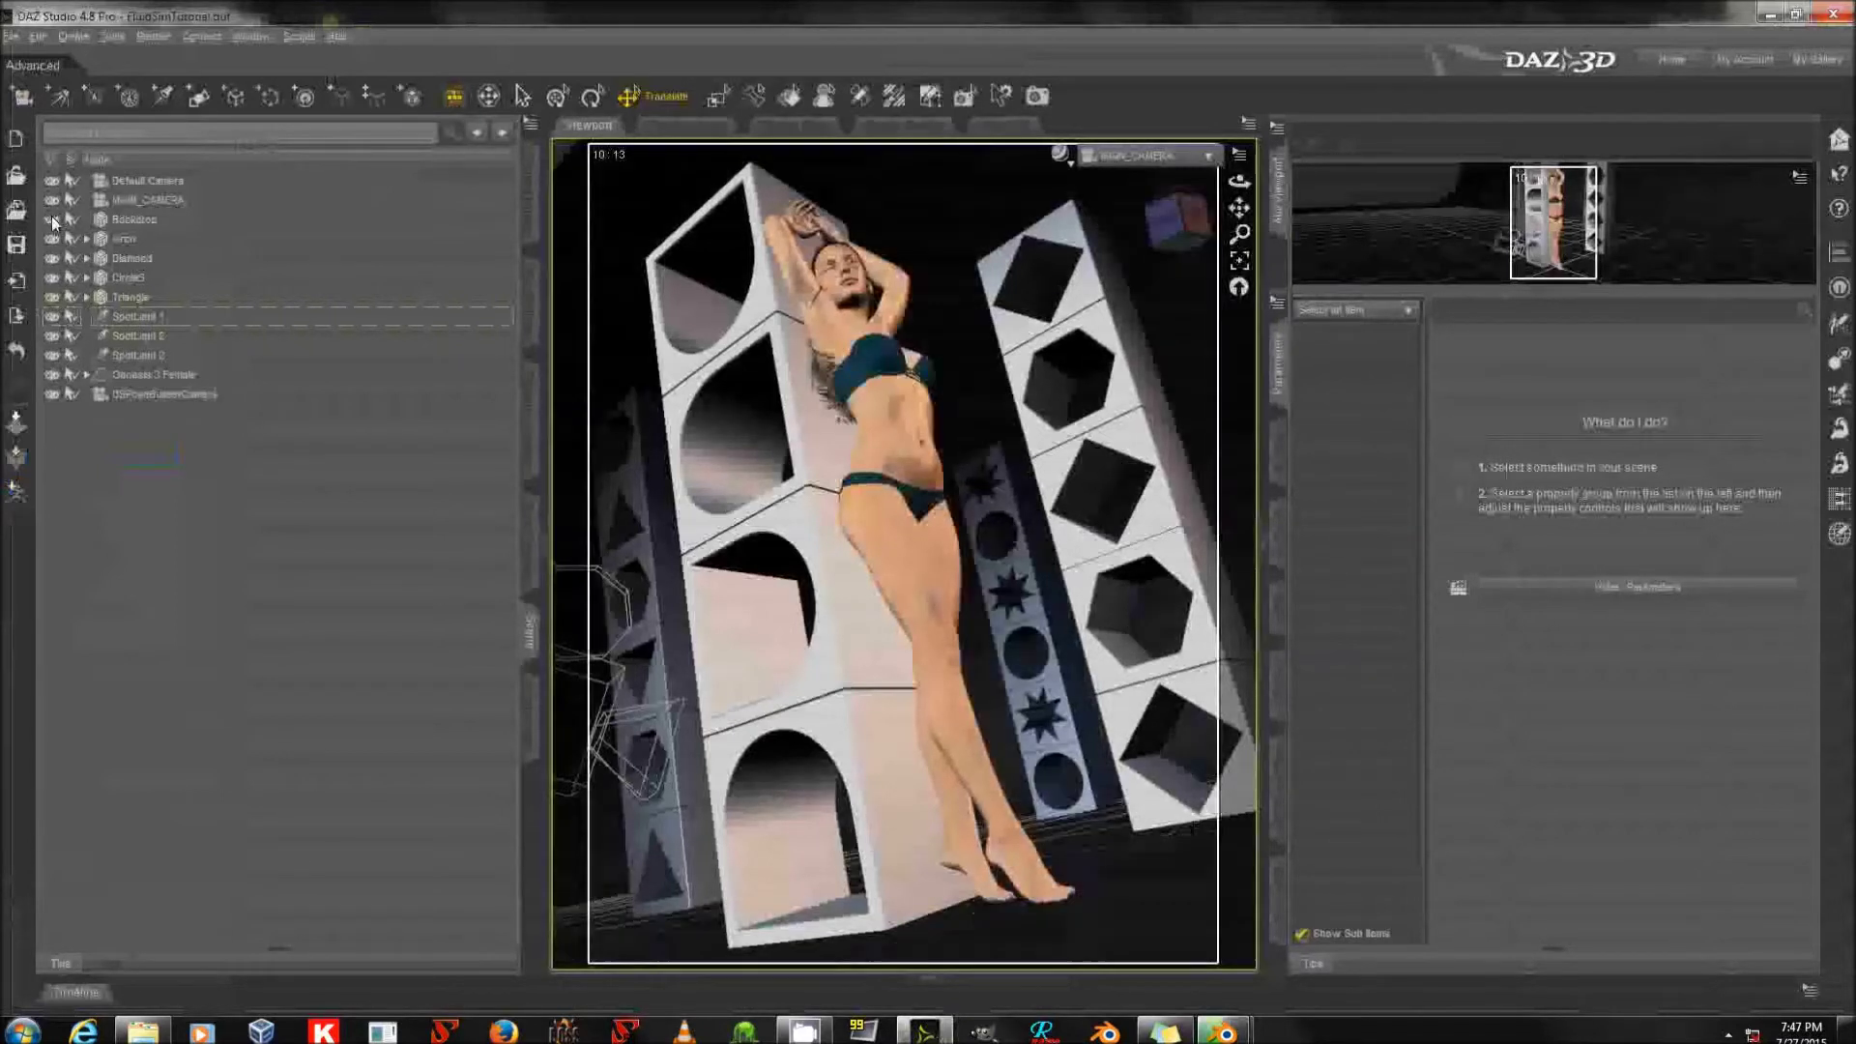
mouse_move(1222, 1030)
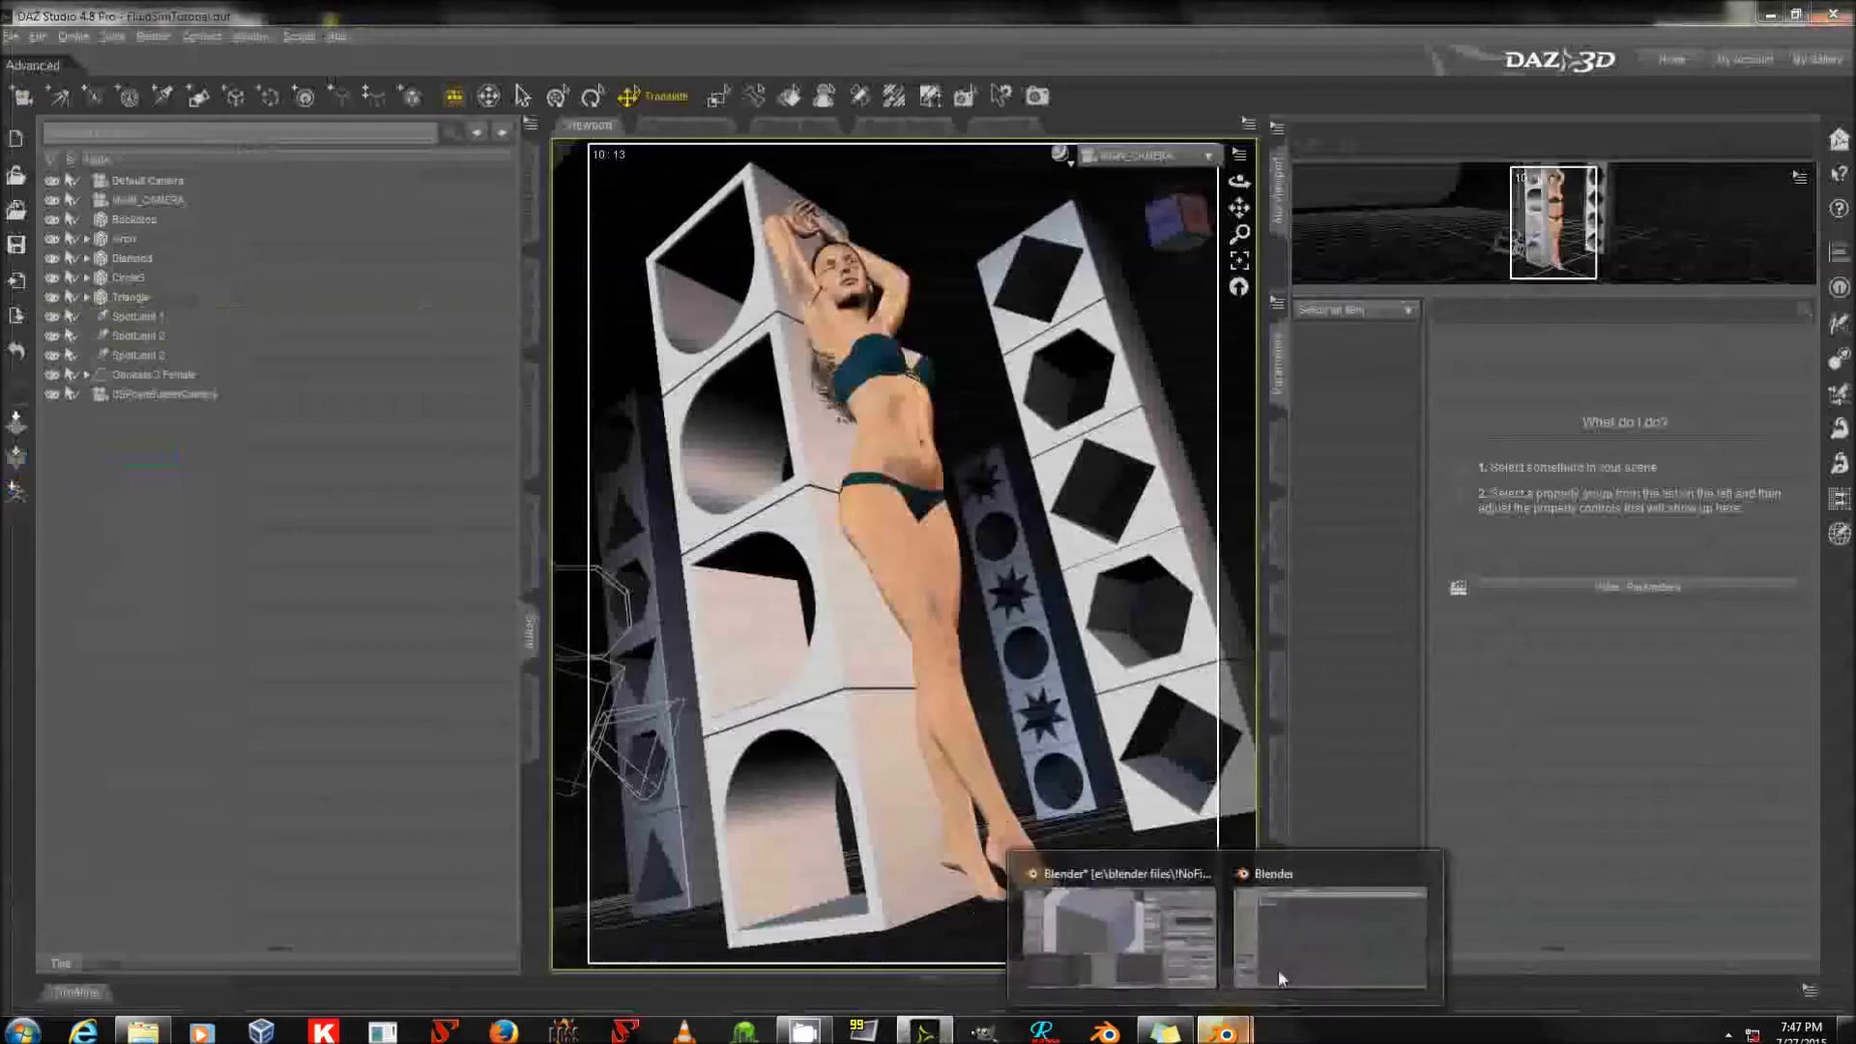
click(1287, 935)
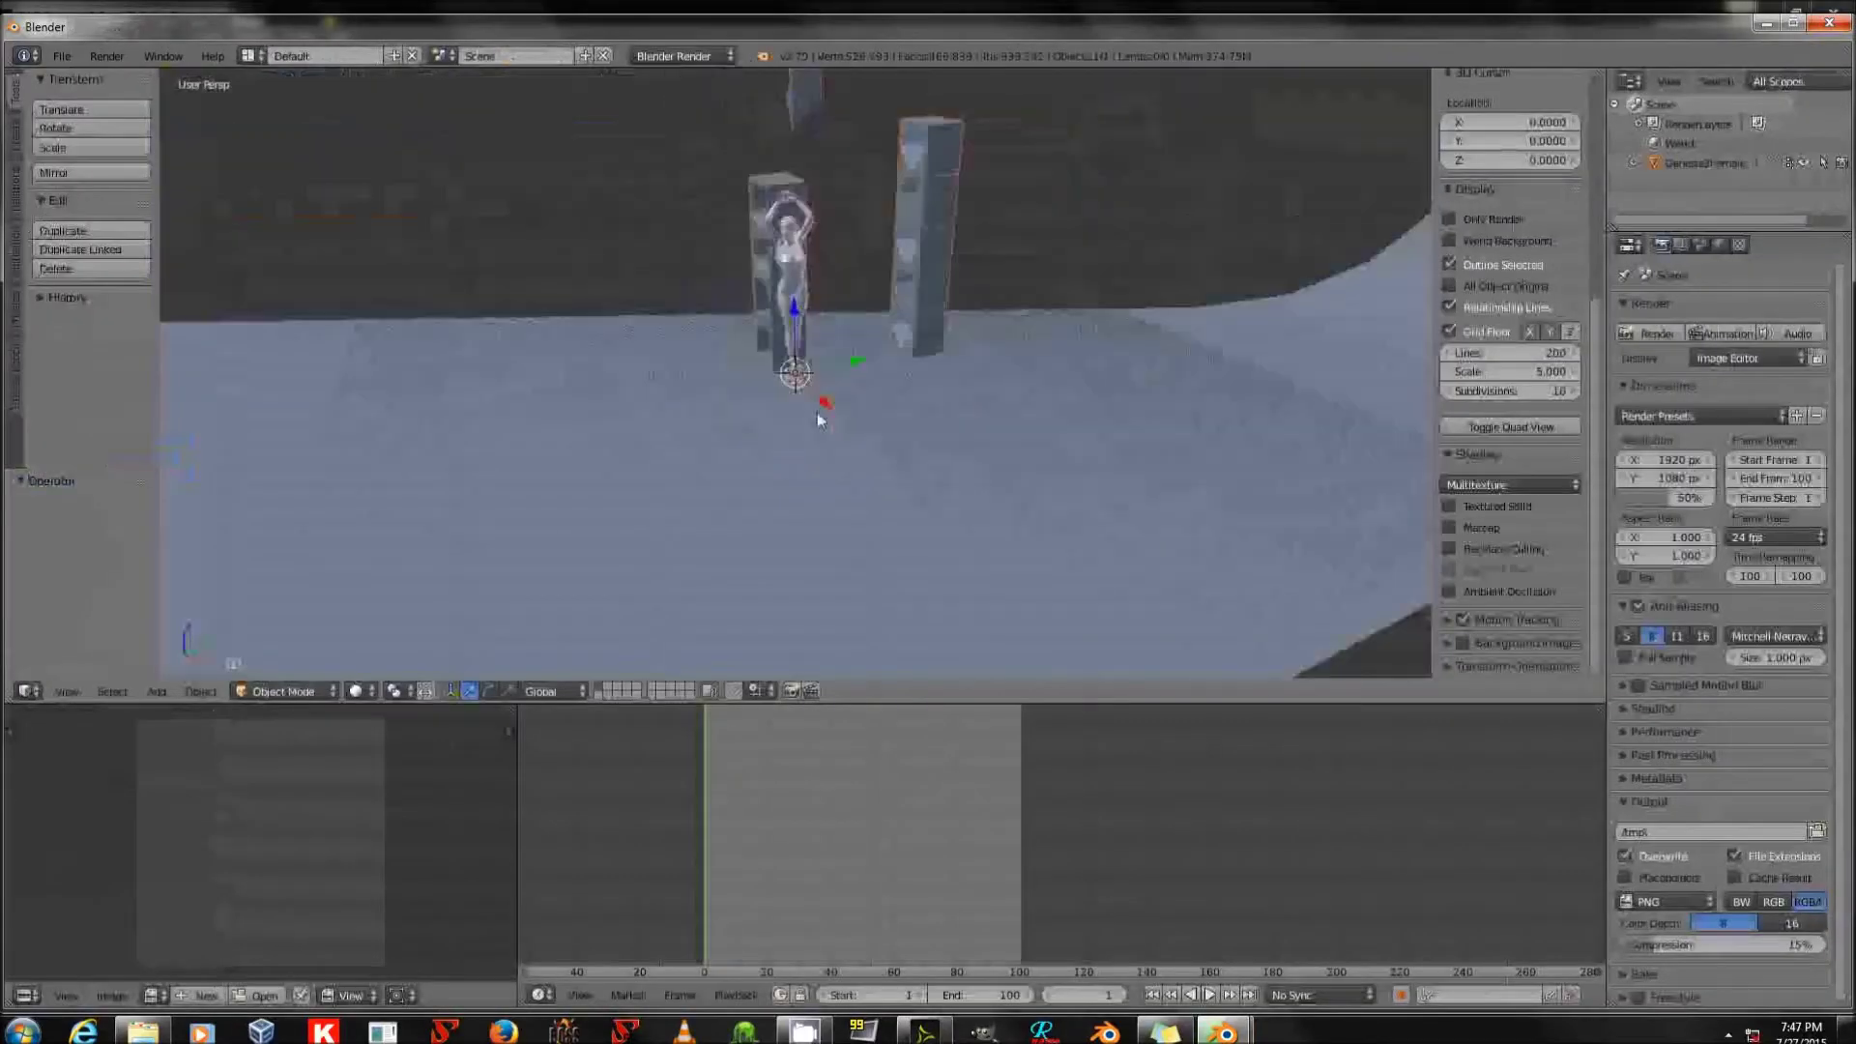
Select the imported Genesis3Female mesh and try moving it in the viewport.
scroll(818, 411, up, 2)
middle_drag(820, 412, 933, 559)
right_click(933, 555)
key(g)
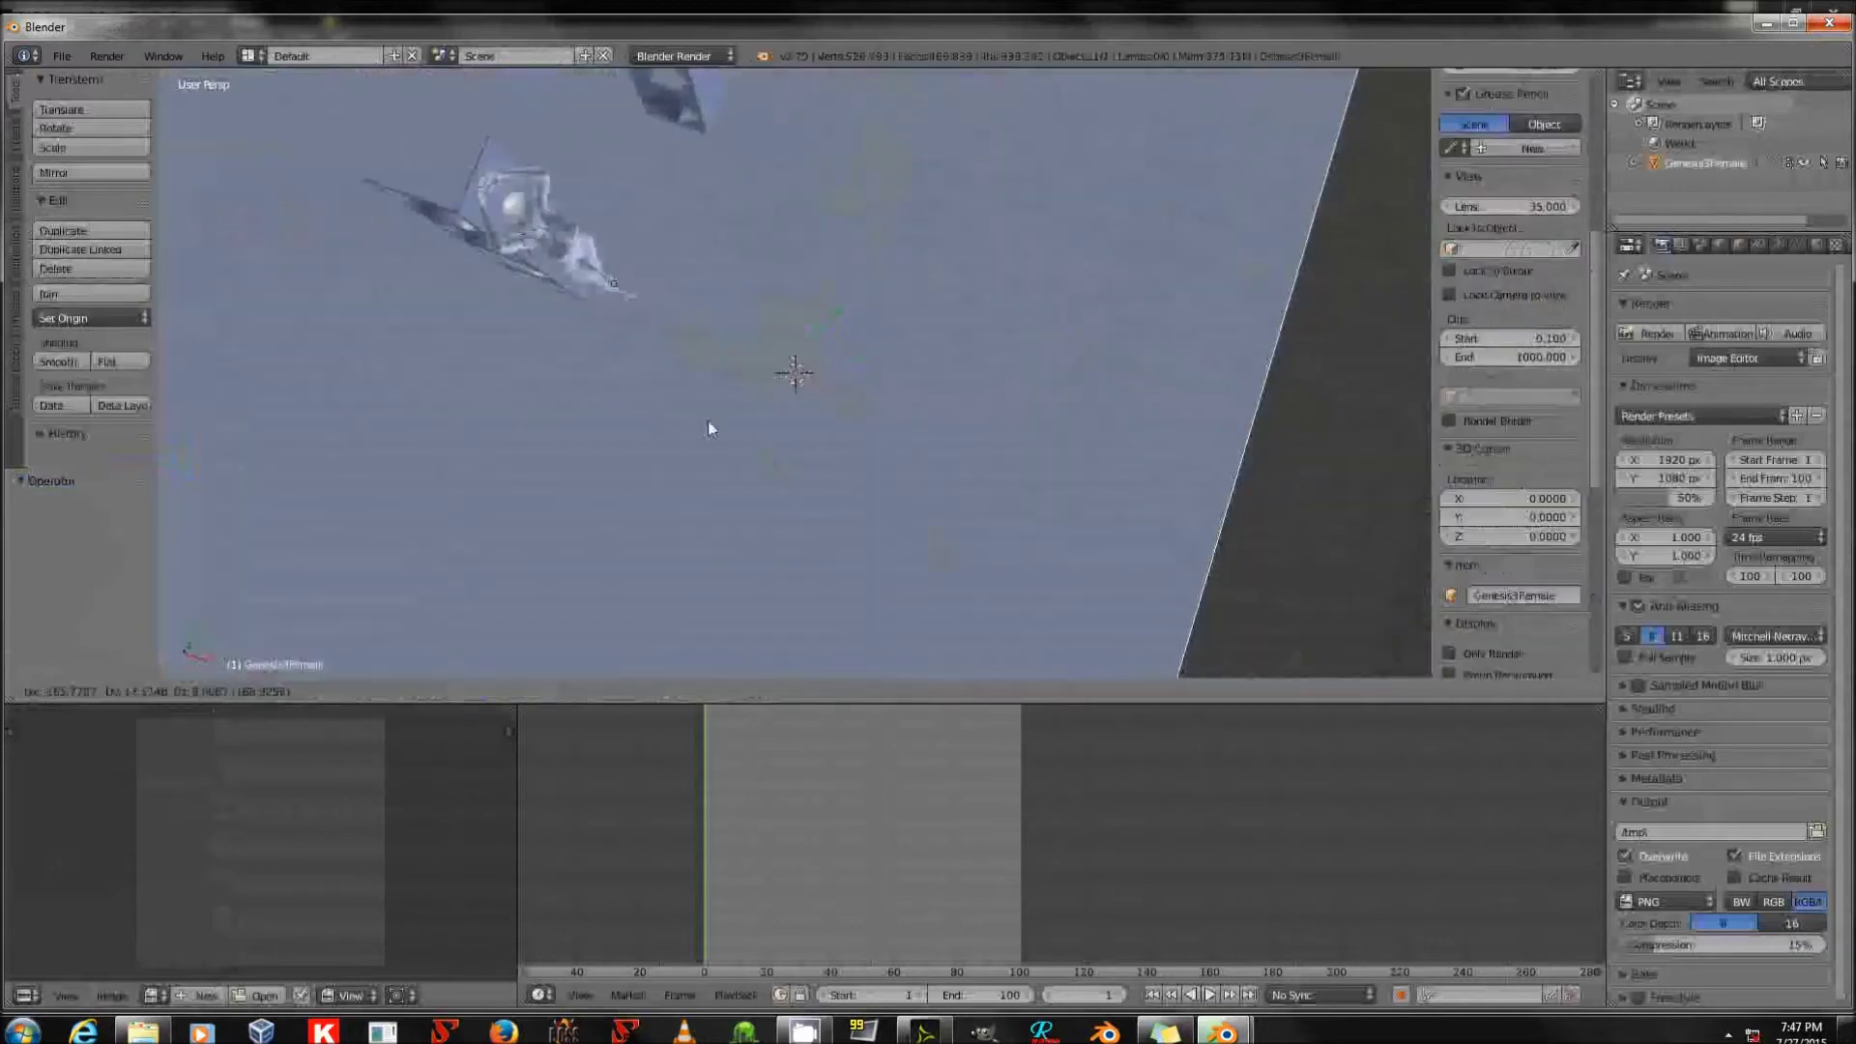
right_click(641, 361)
Switch the viewport to orthographic projection and examine the imported scene from the front, side and top, finishing in front view.
middle_drag(651, 334, 729, 413)
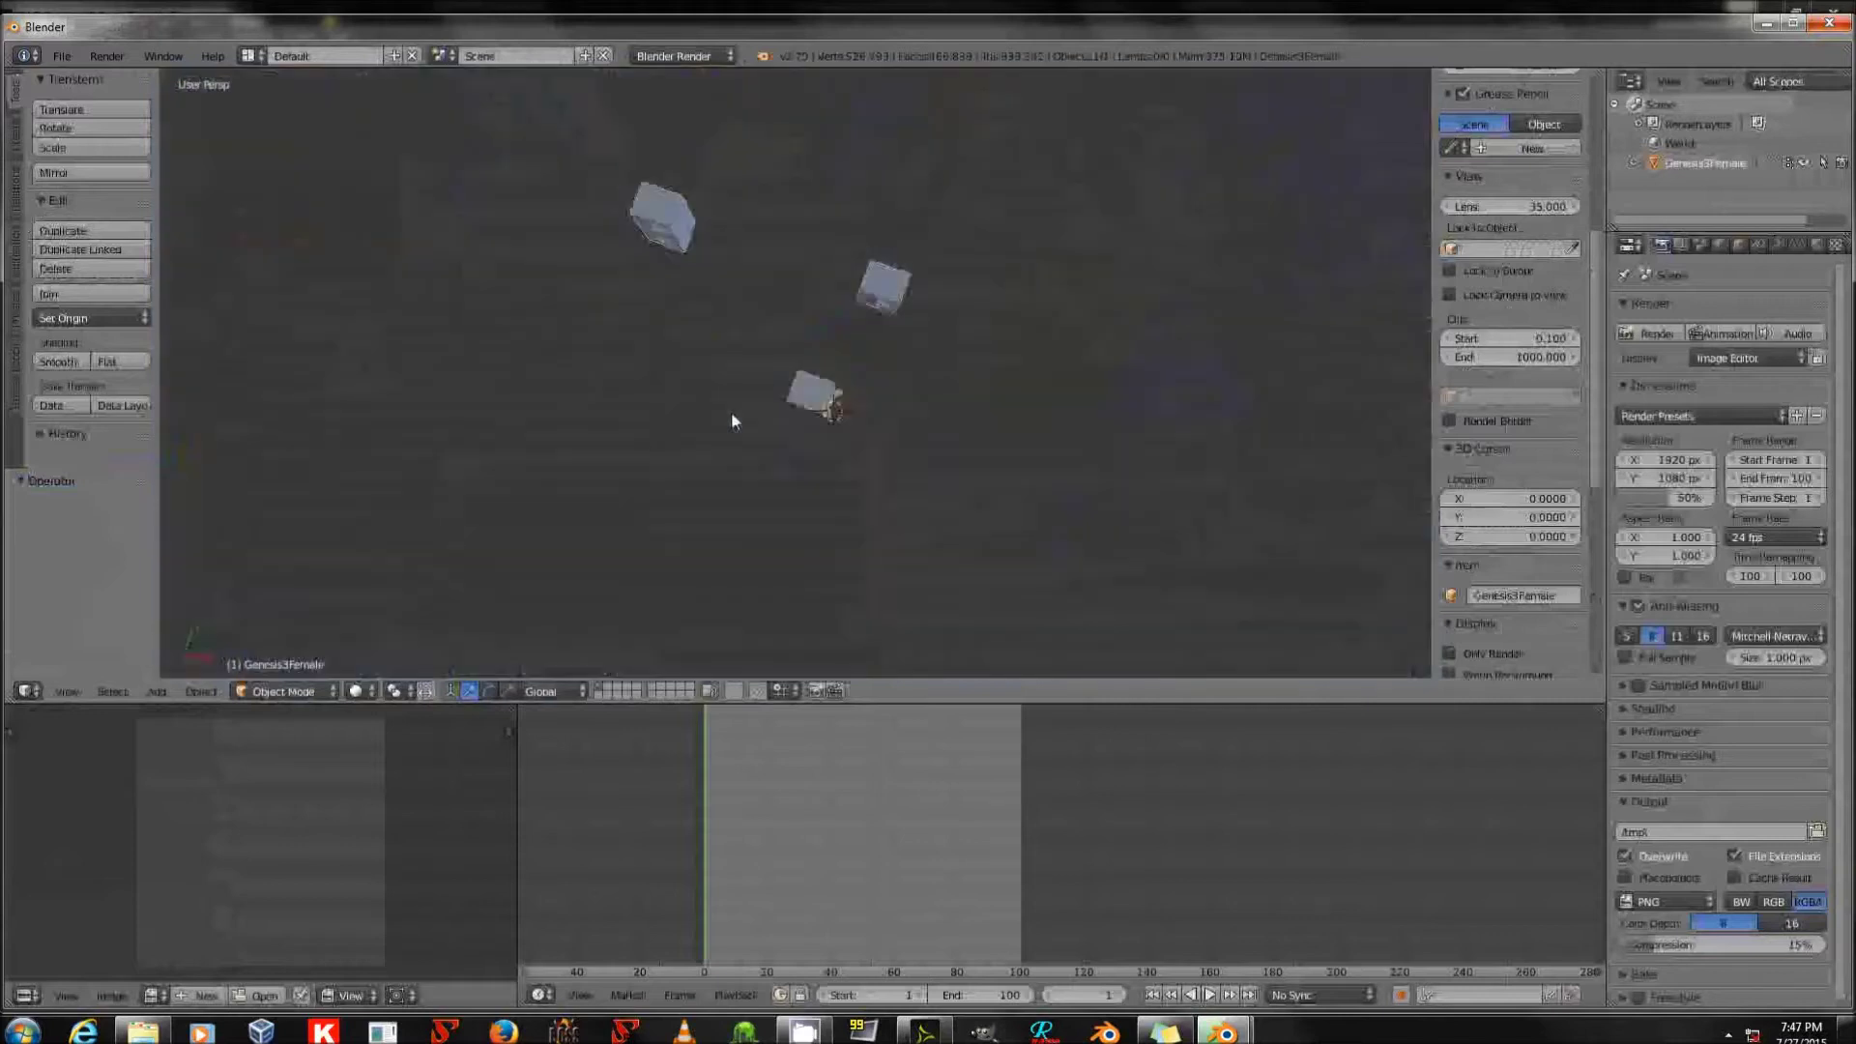
scroll(790, 419, up, 2)
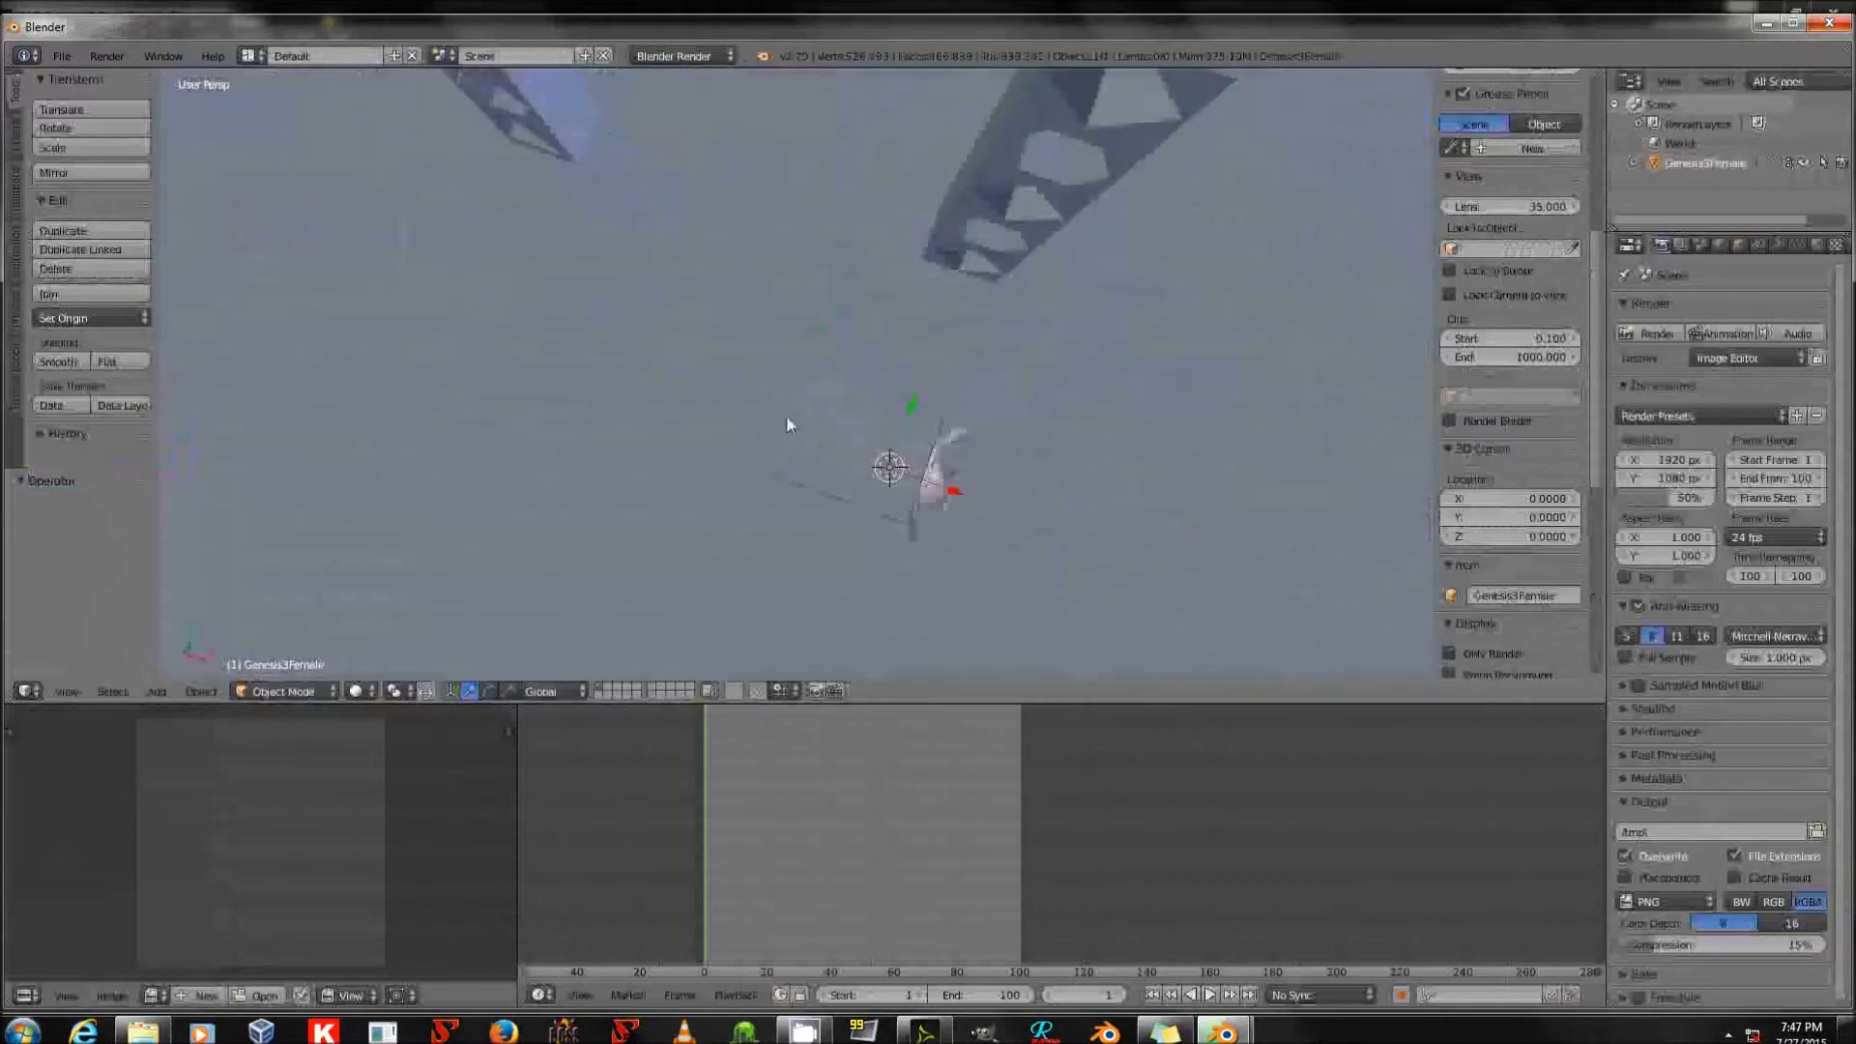
key(KP_5)
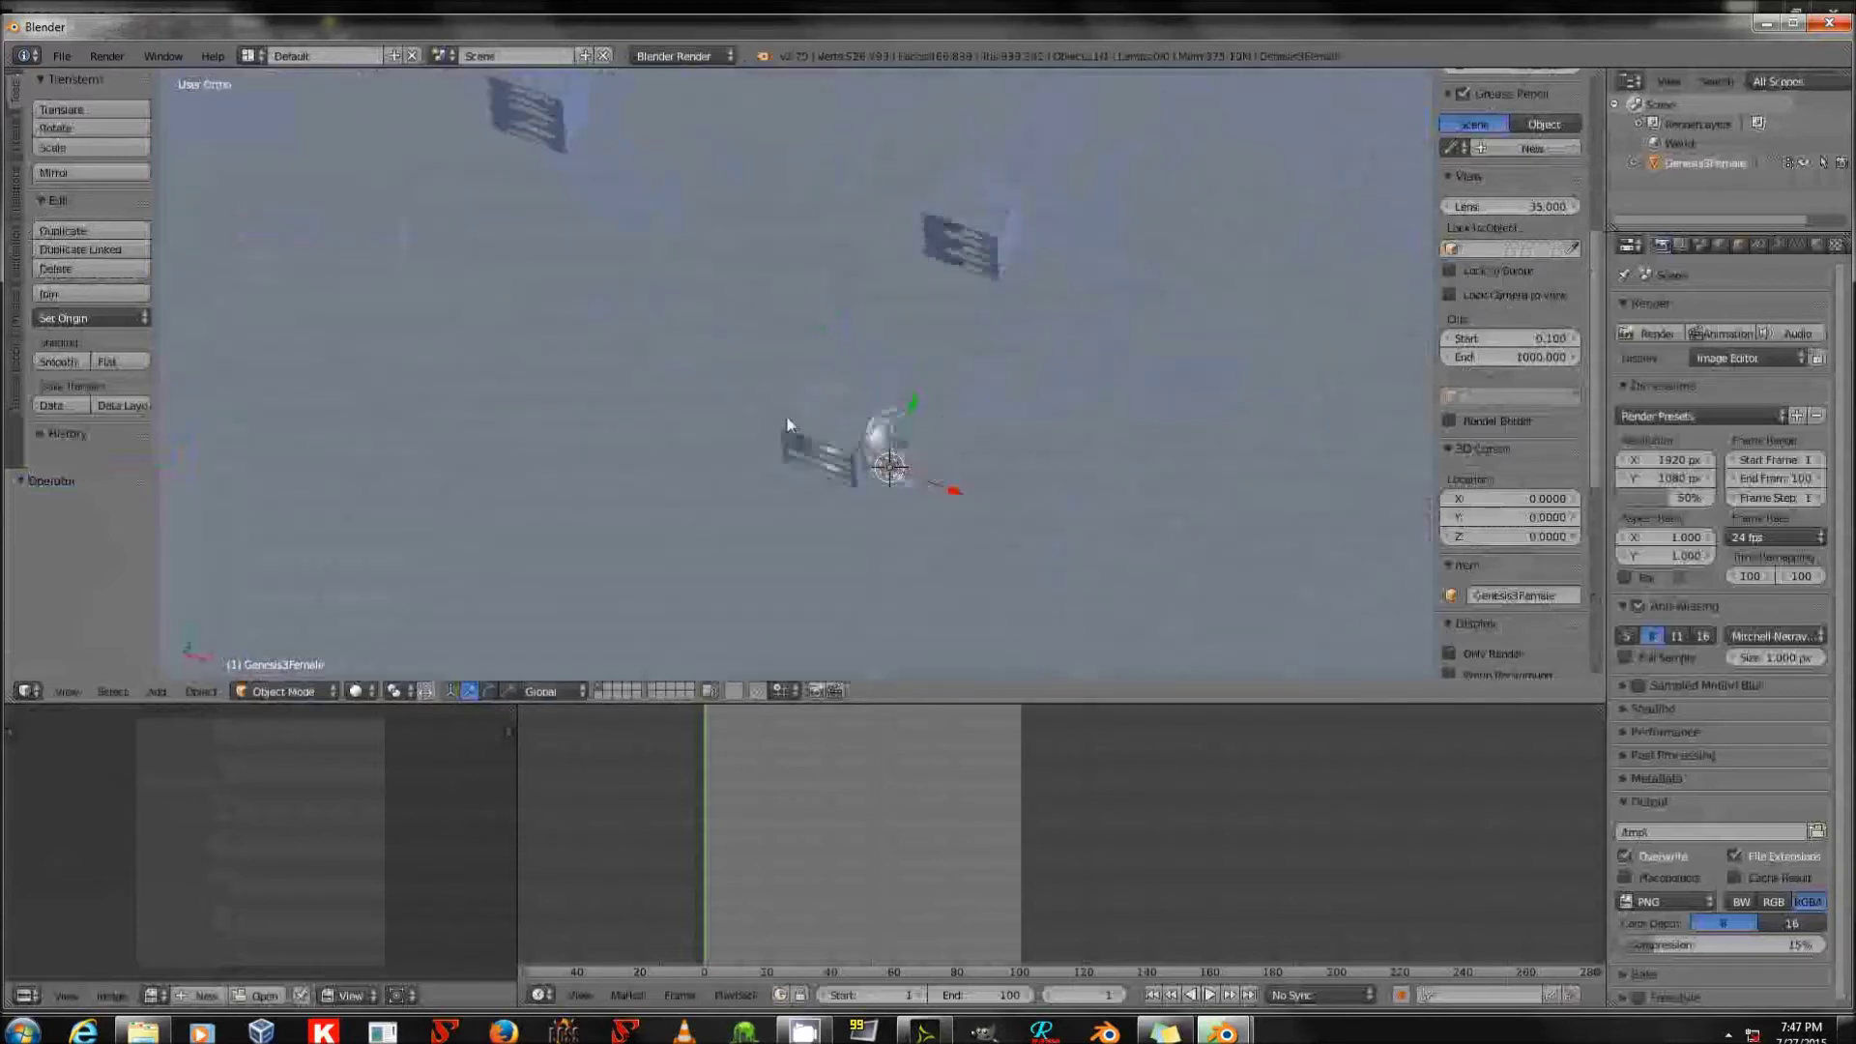
middle_drag(787, 461, 872, 404)
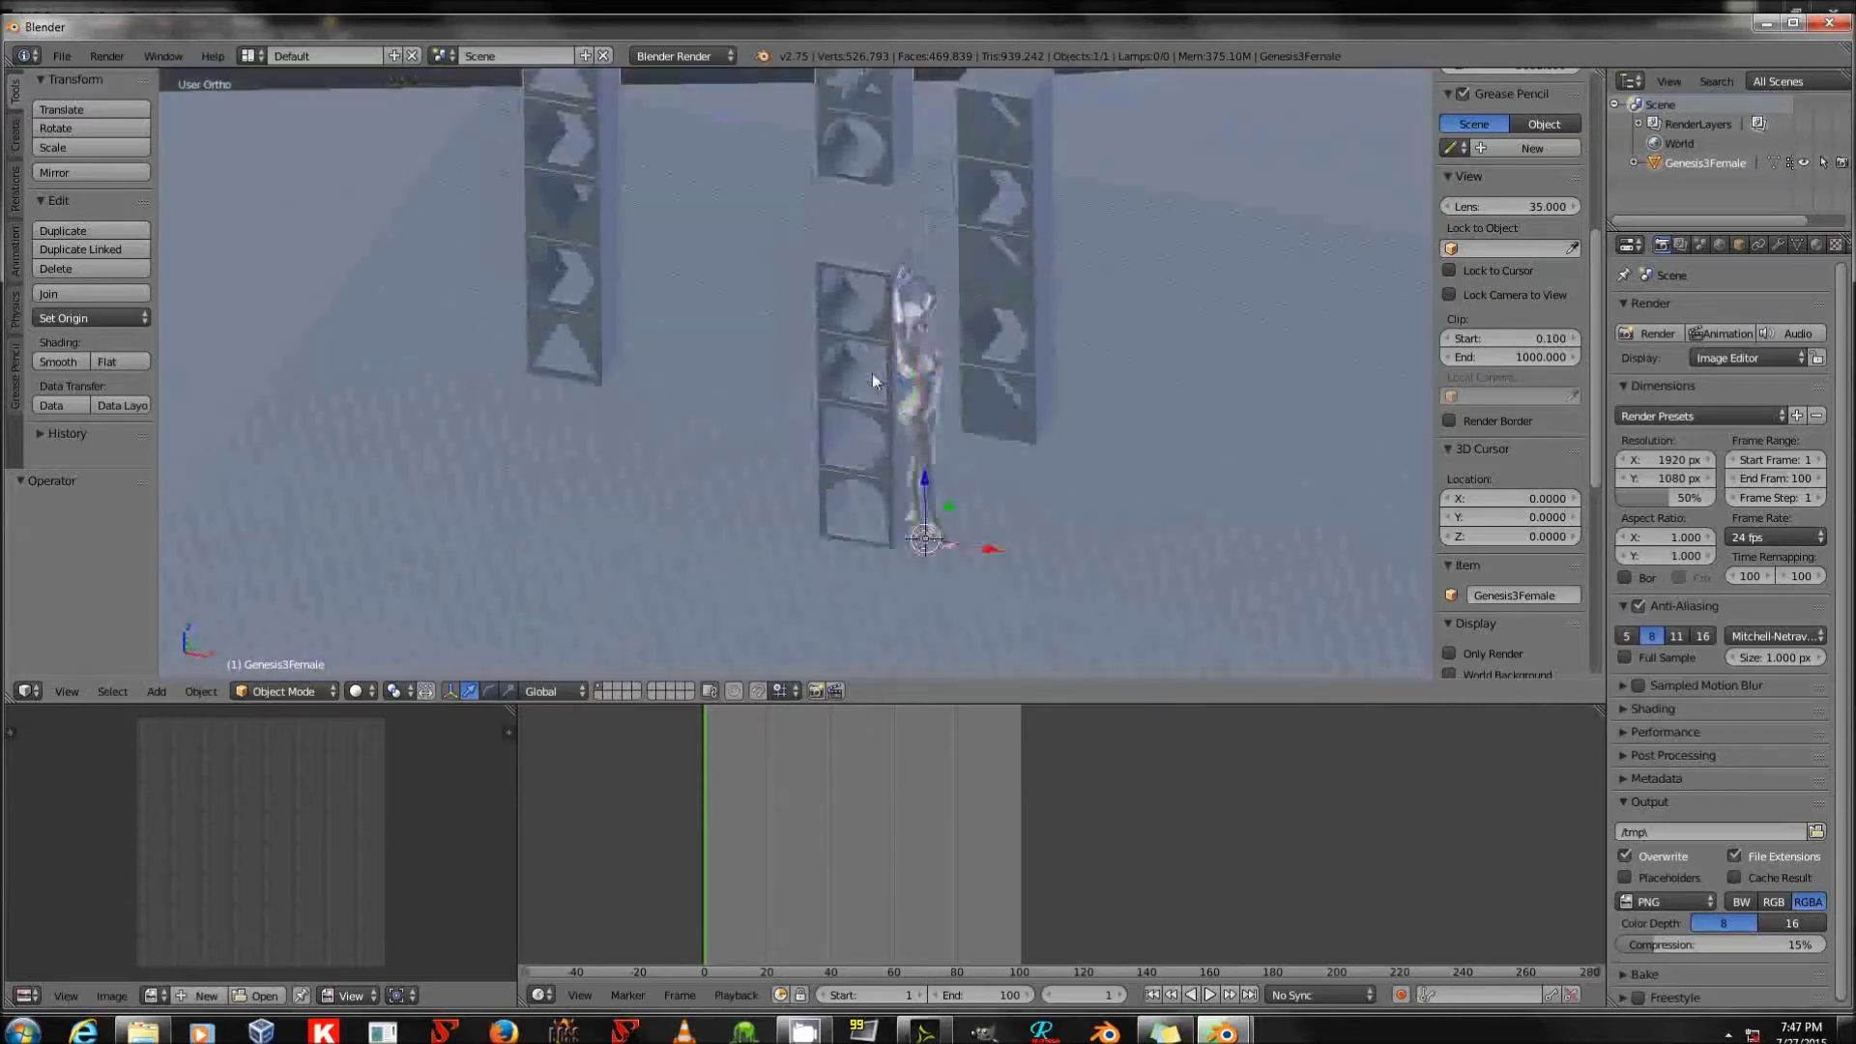
key(KP_1)
key(KP_3)
key(KP_7)
key(KP_1)
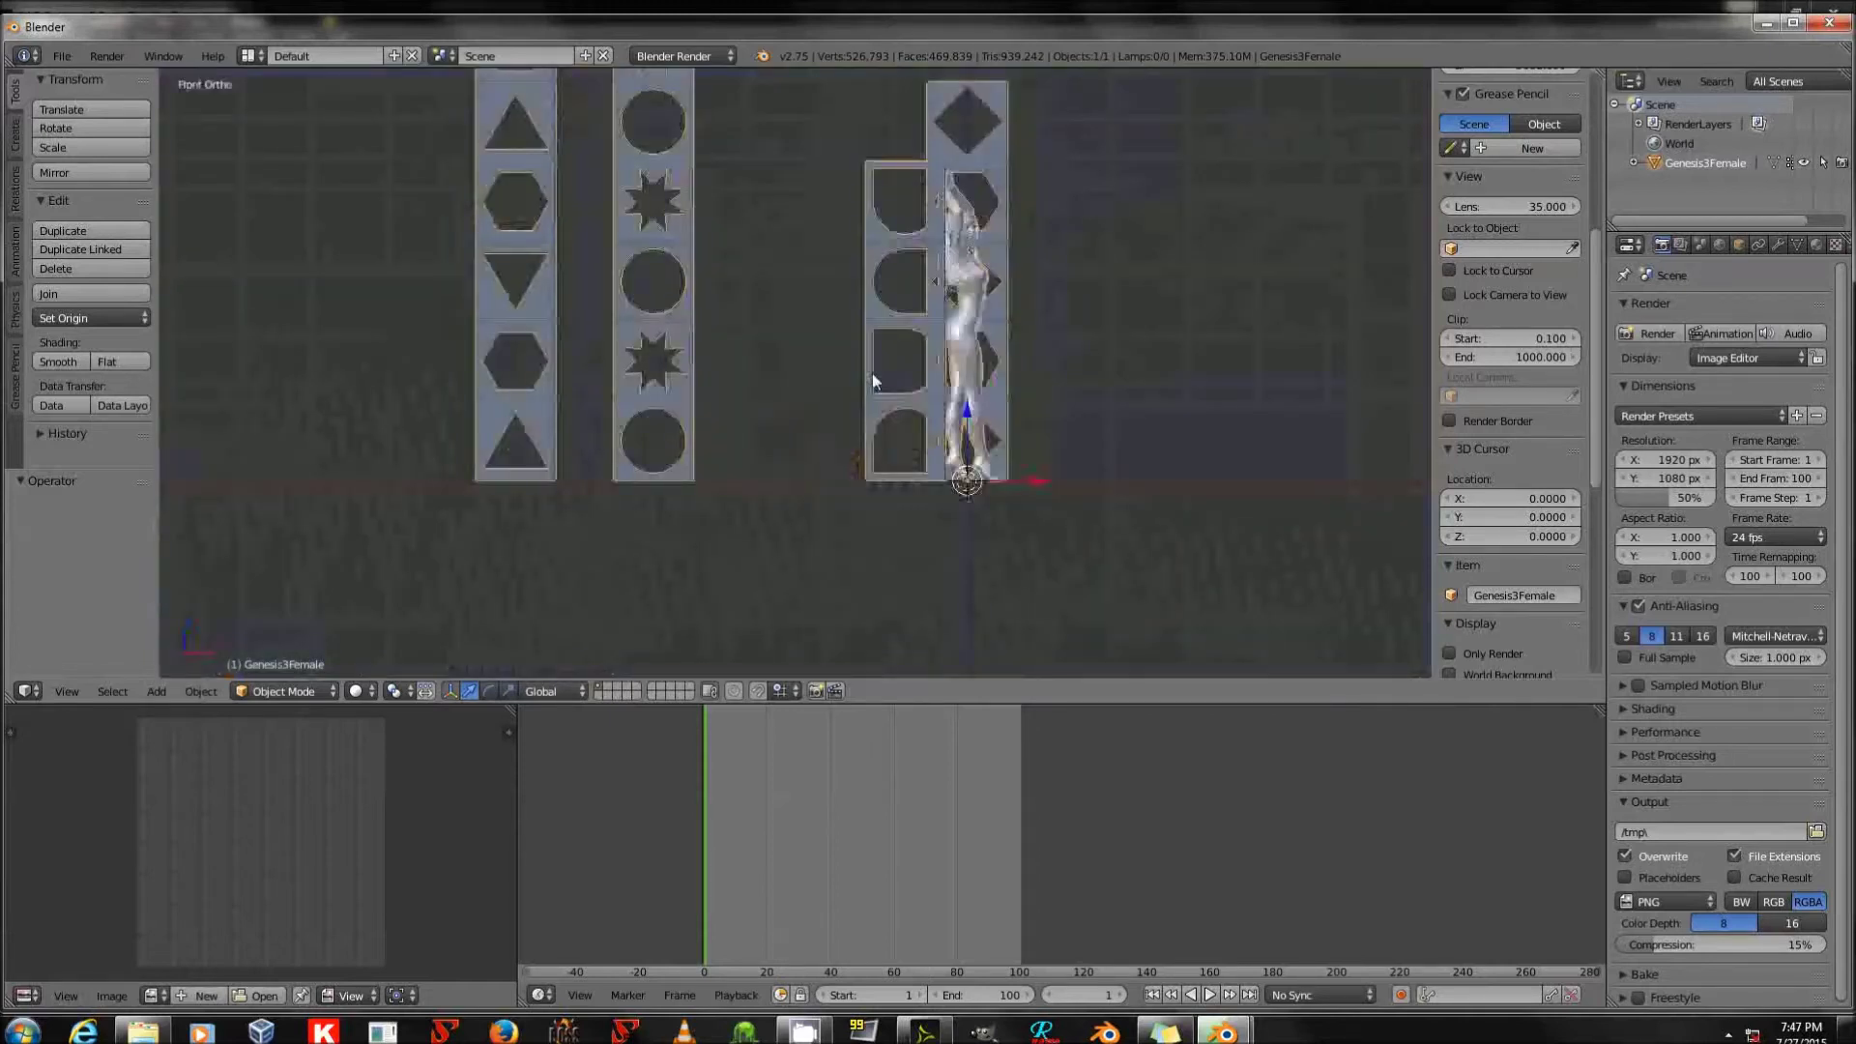
Examine the imported scene from the side, back and front, and from angled views around the figure and columns.
key(KP_3)
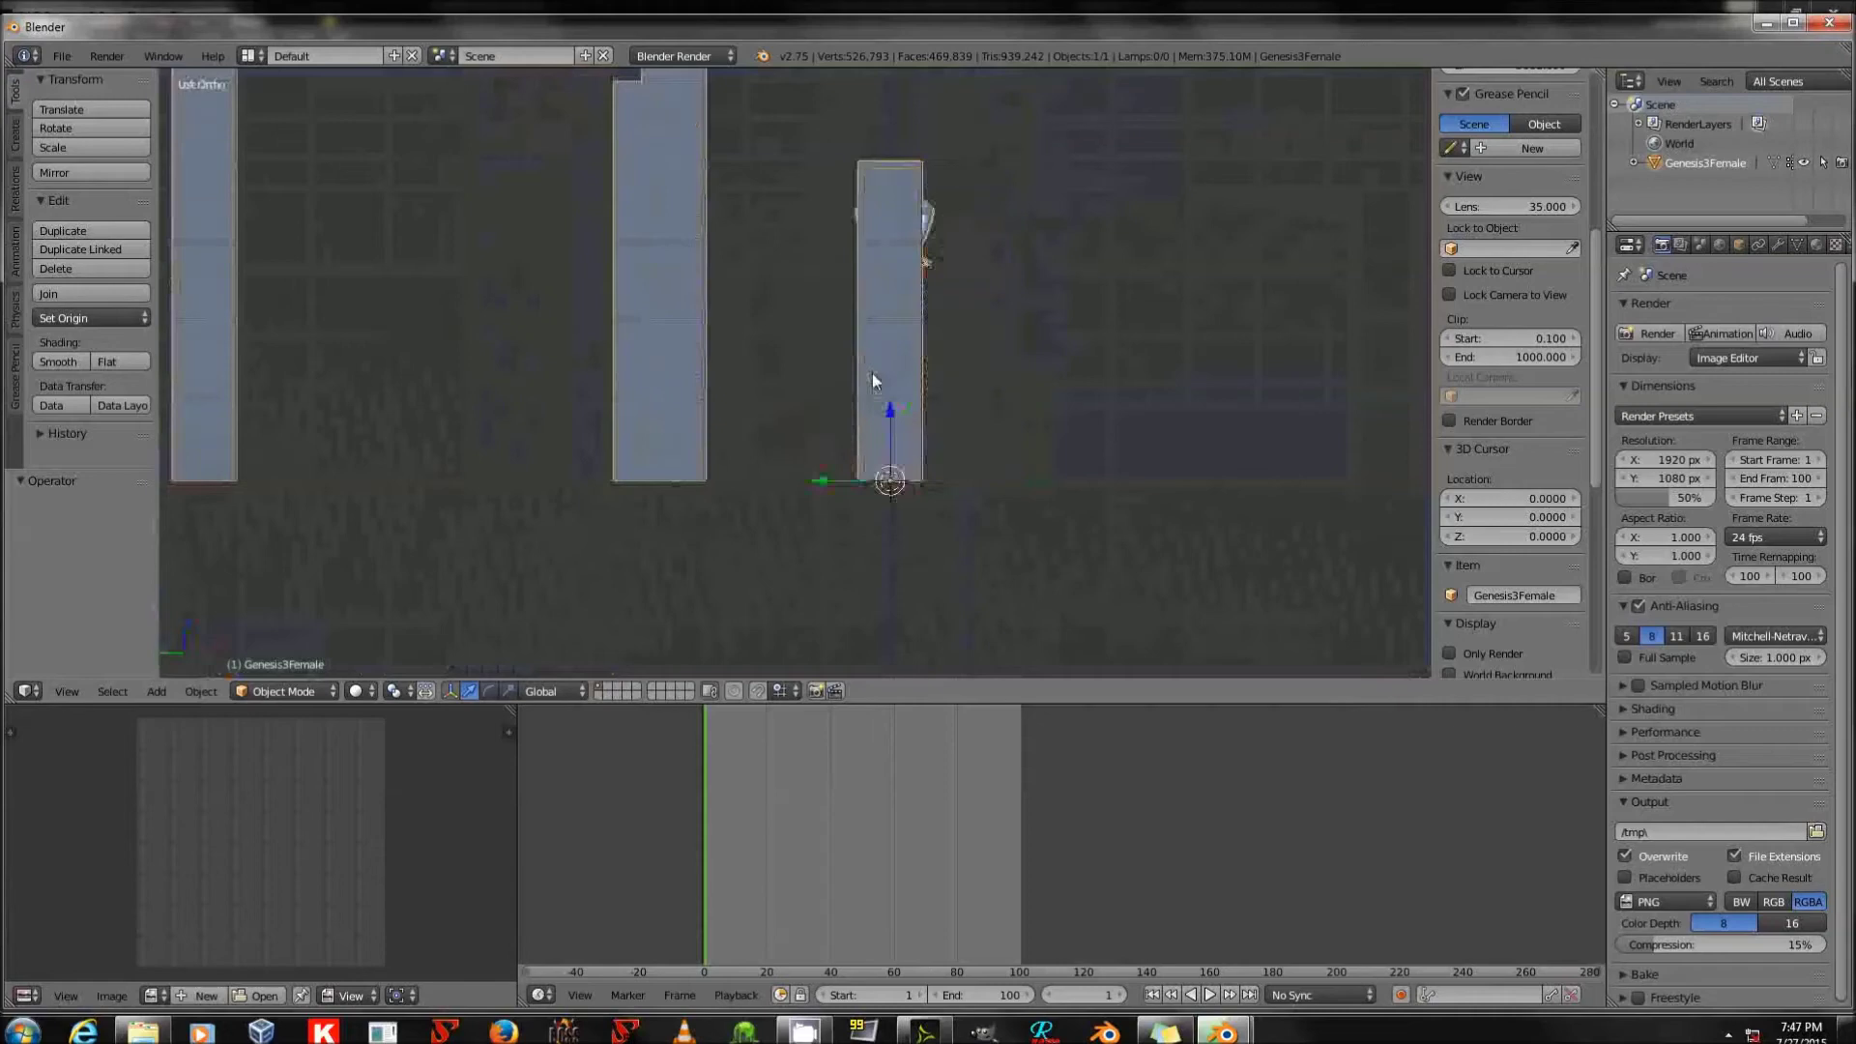
key(ctrl+KP_1)
key(ctrl+KP_7)
key(KP_1)
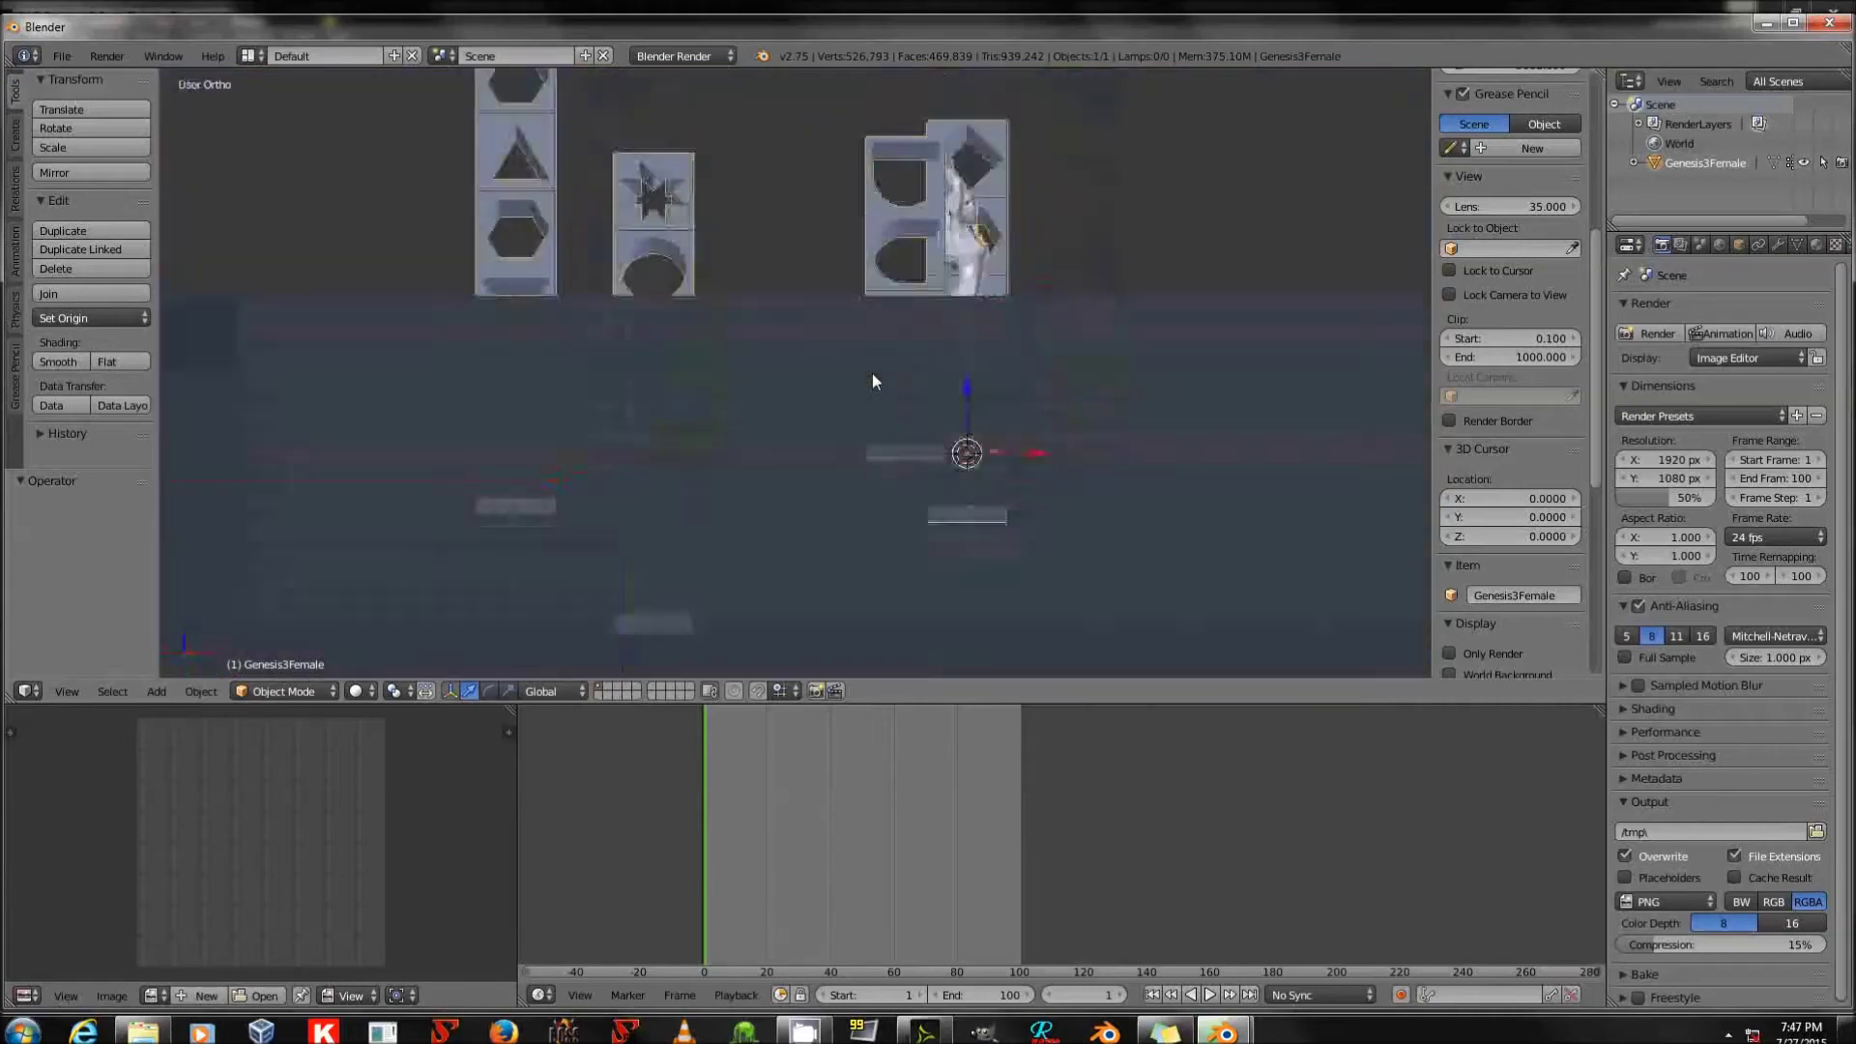
middle_drag(1111, 319, 977, 422)
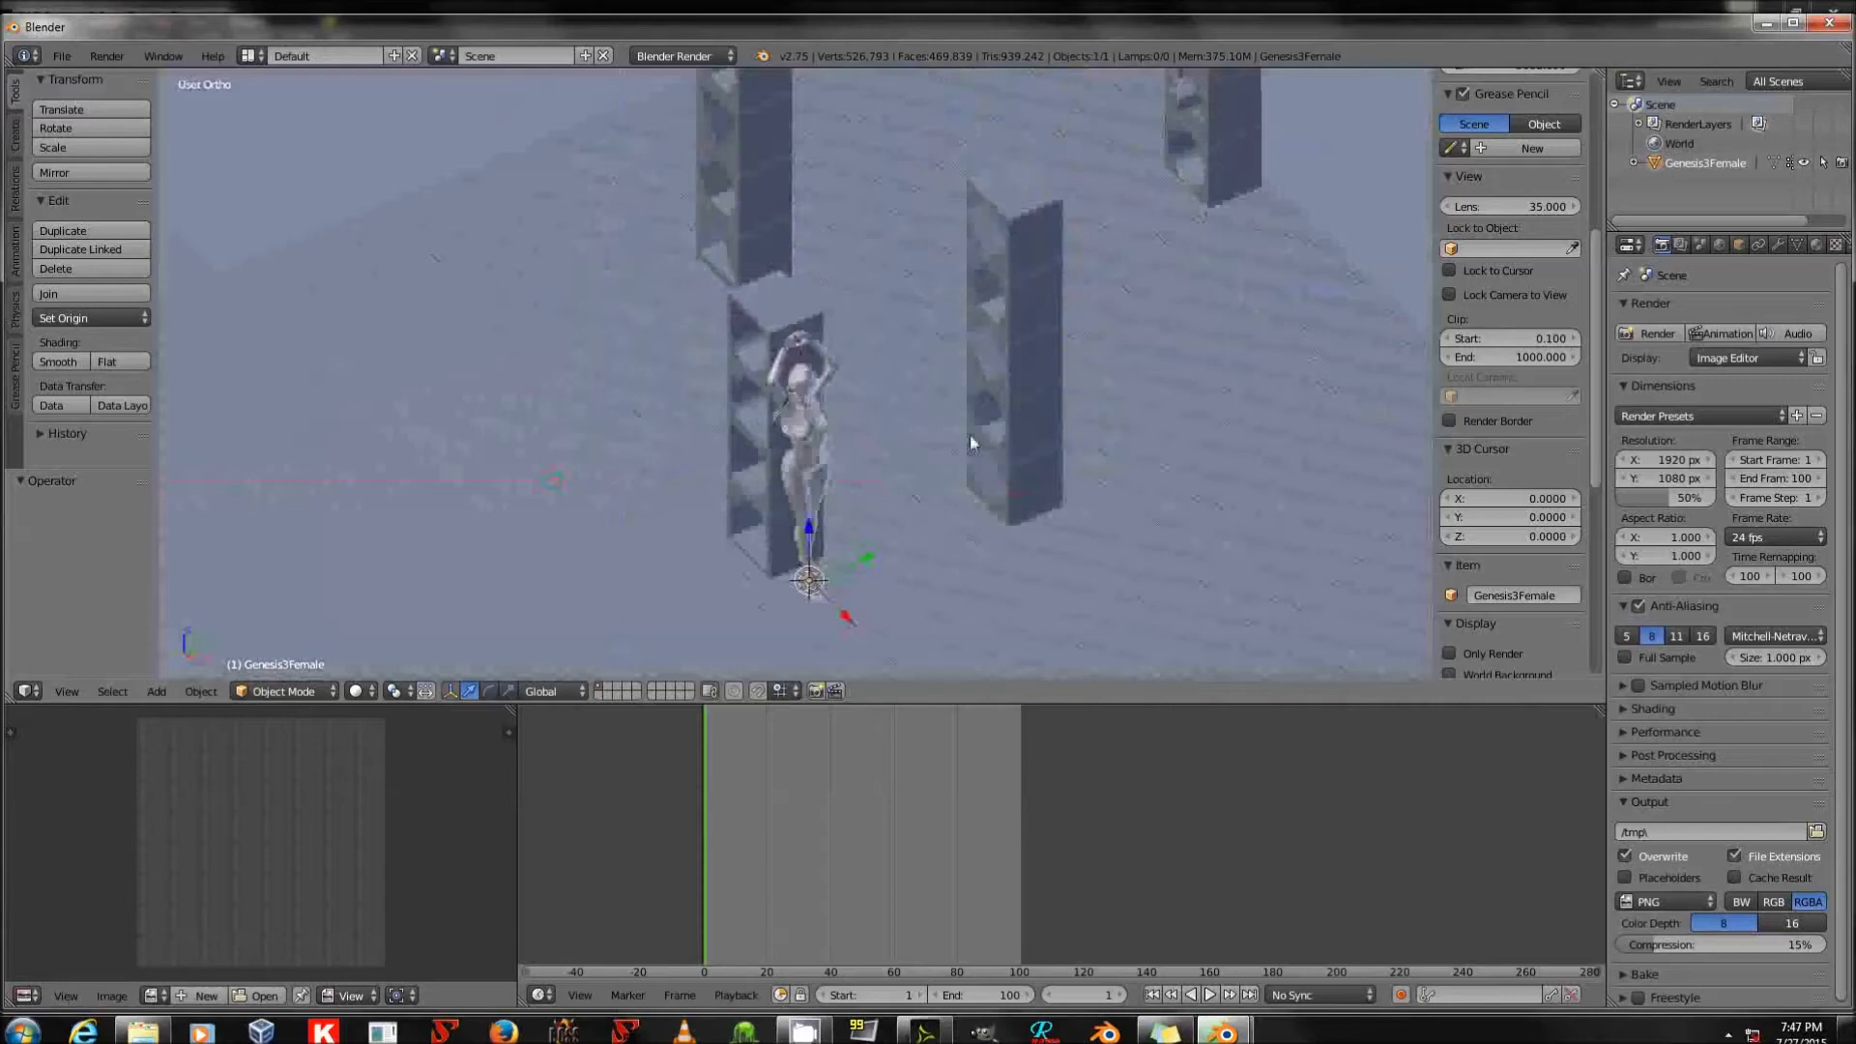
middle_drag(950, 463, 1028, 421)
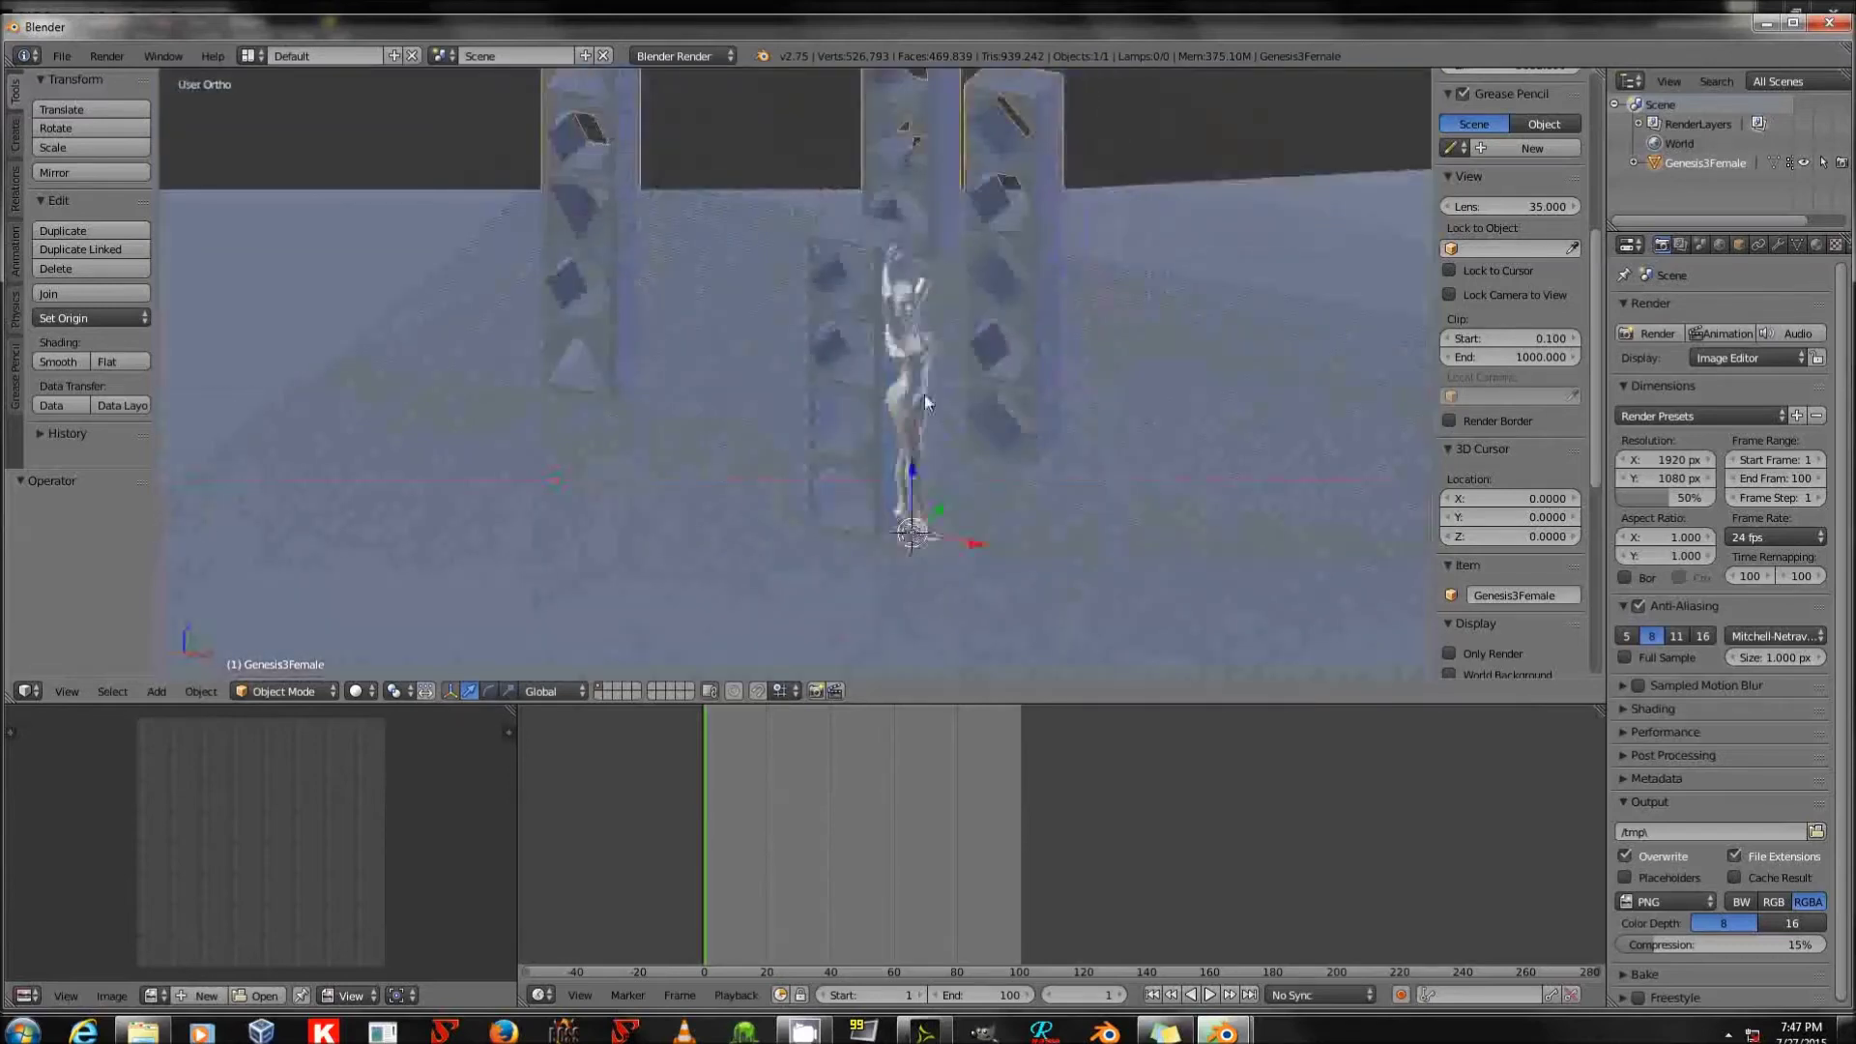
ctrl+scroll(1055, 393, down, 1)
middle_drag(1131, 410, 1013, 454)
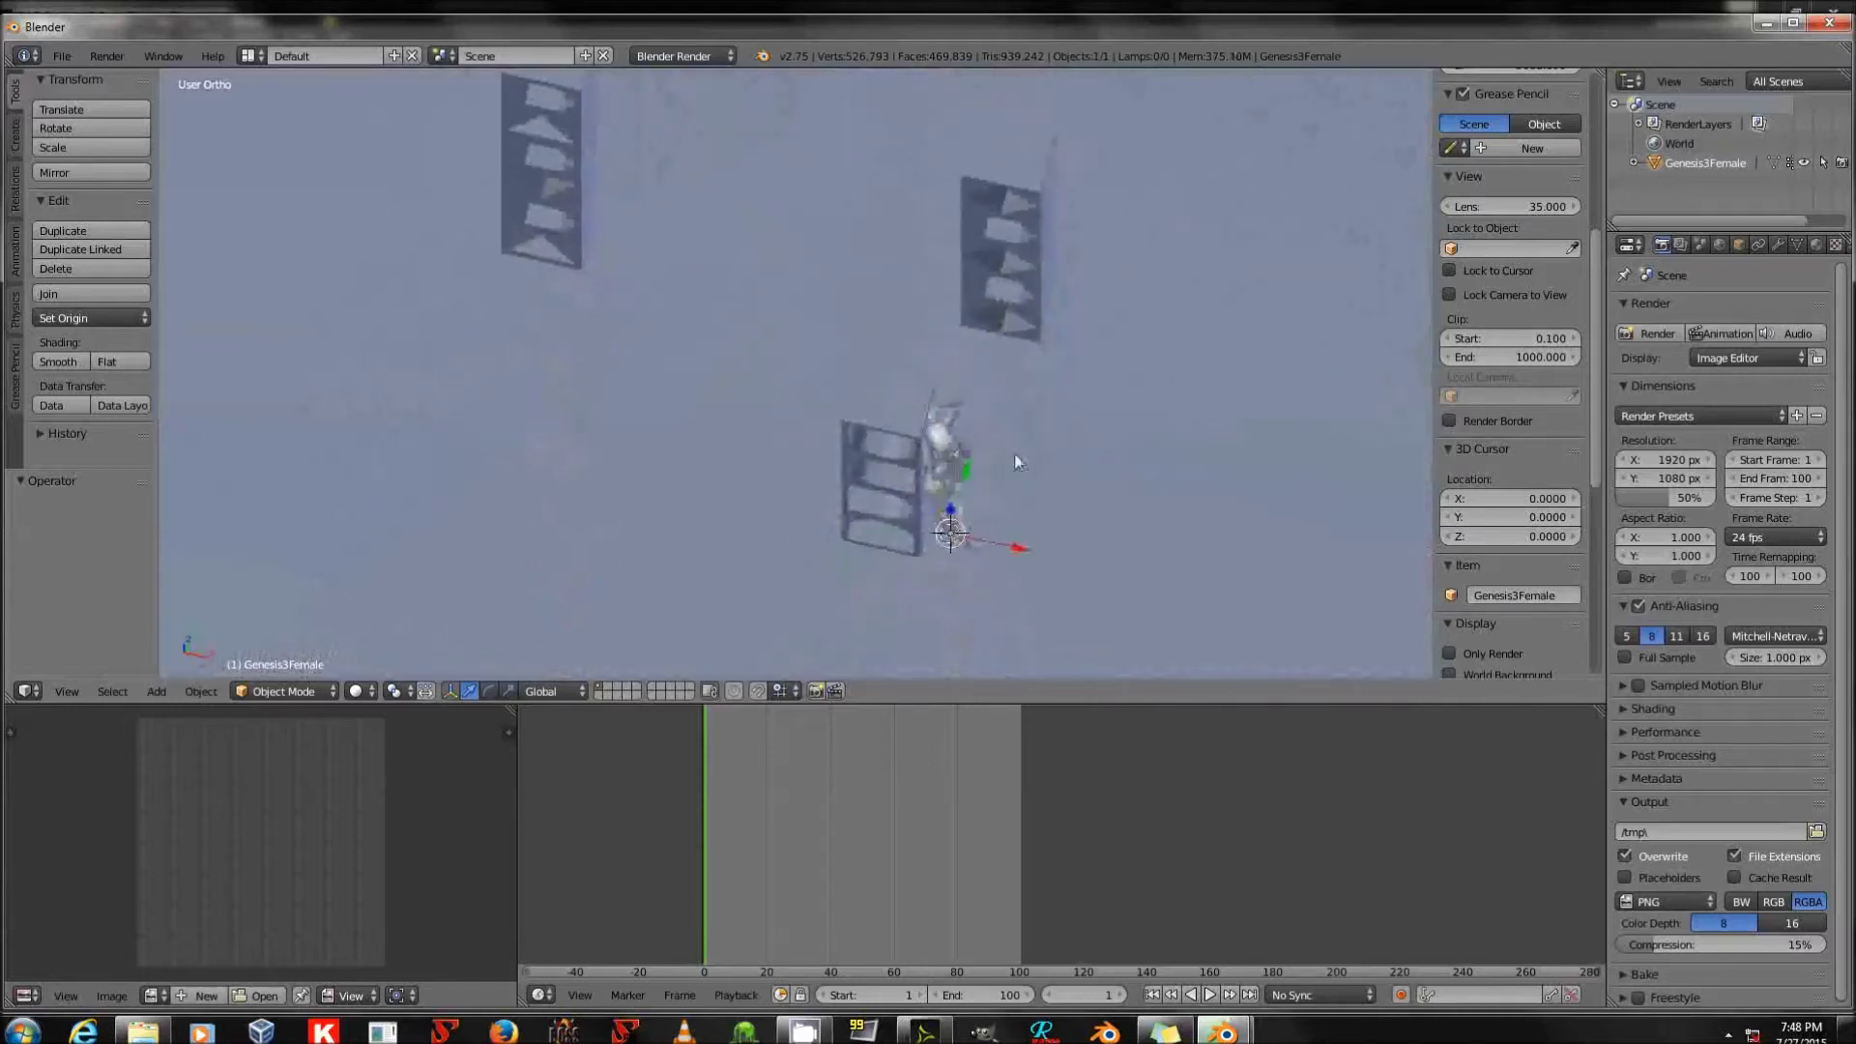
Try to isolate the figure and its nearest column in Edit Mode by circle-selecting them and inverting the selection.
key(Tab)
right_click(921, 445)
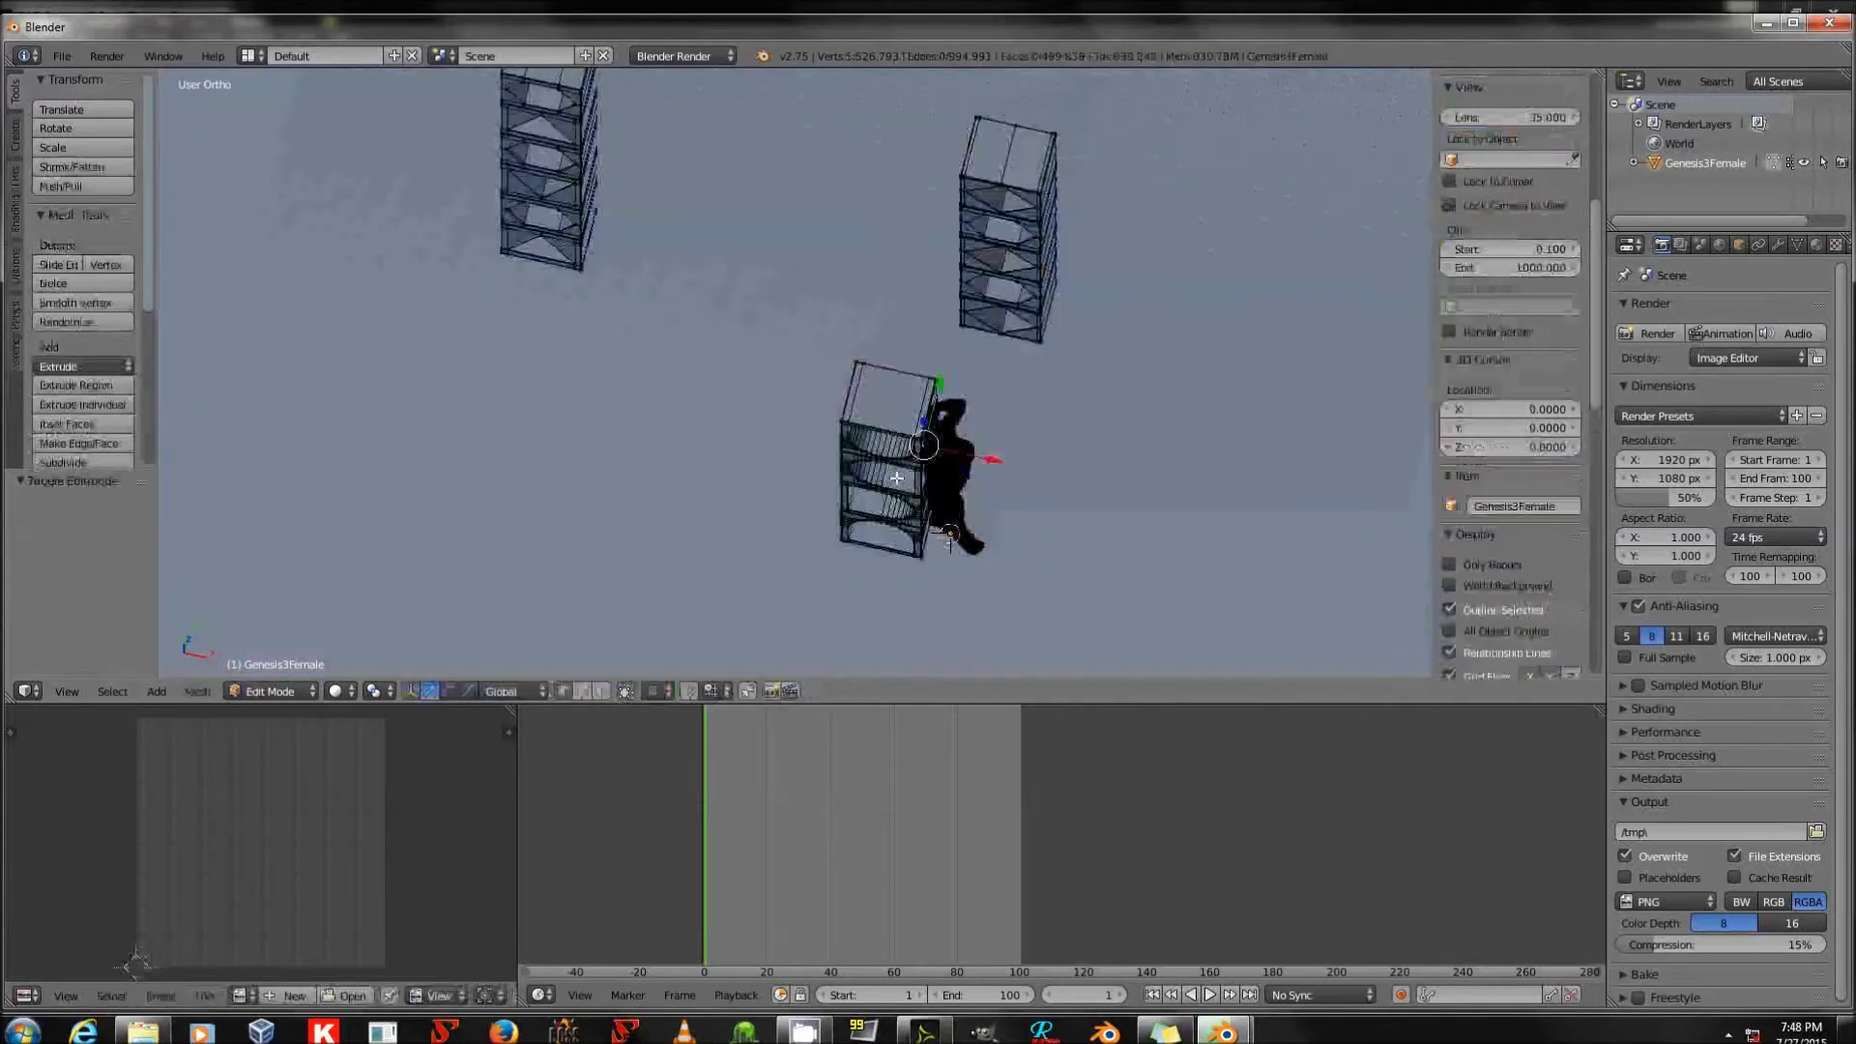
key(c)
scroll(908, 481, down, 8)
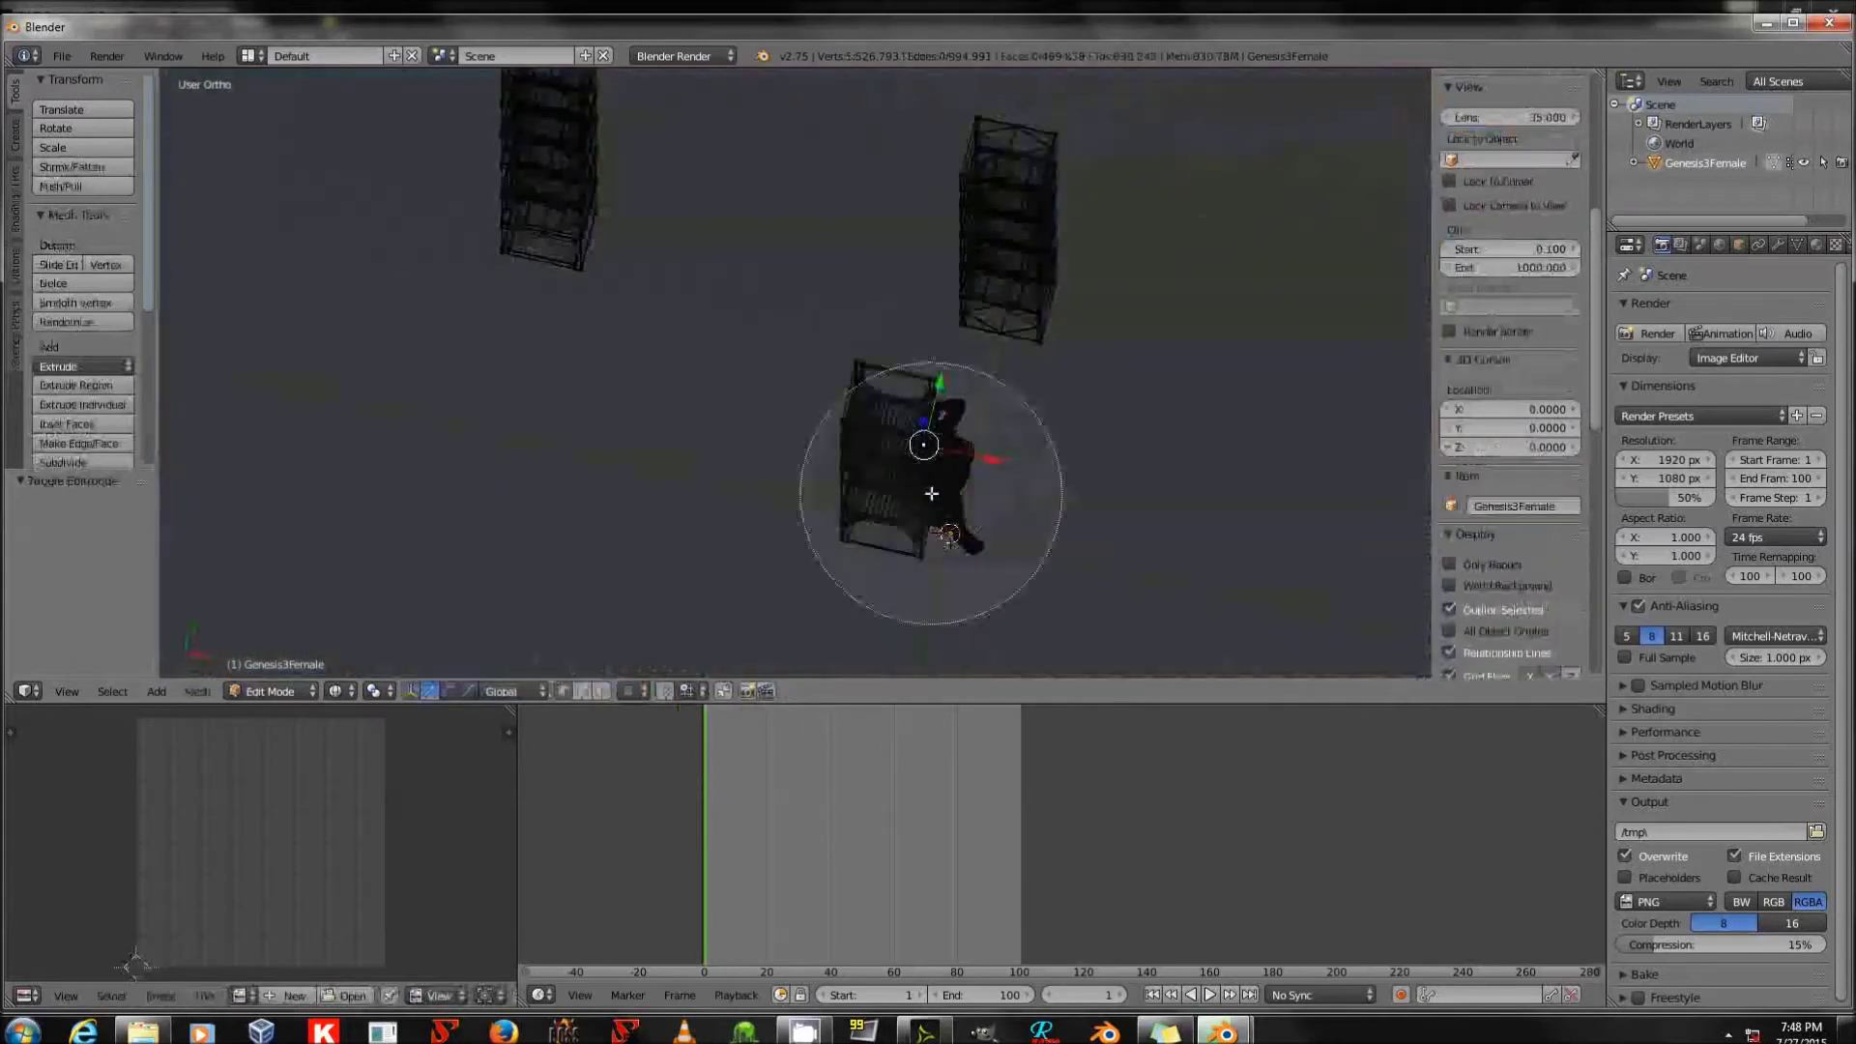
click(893, 472)
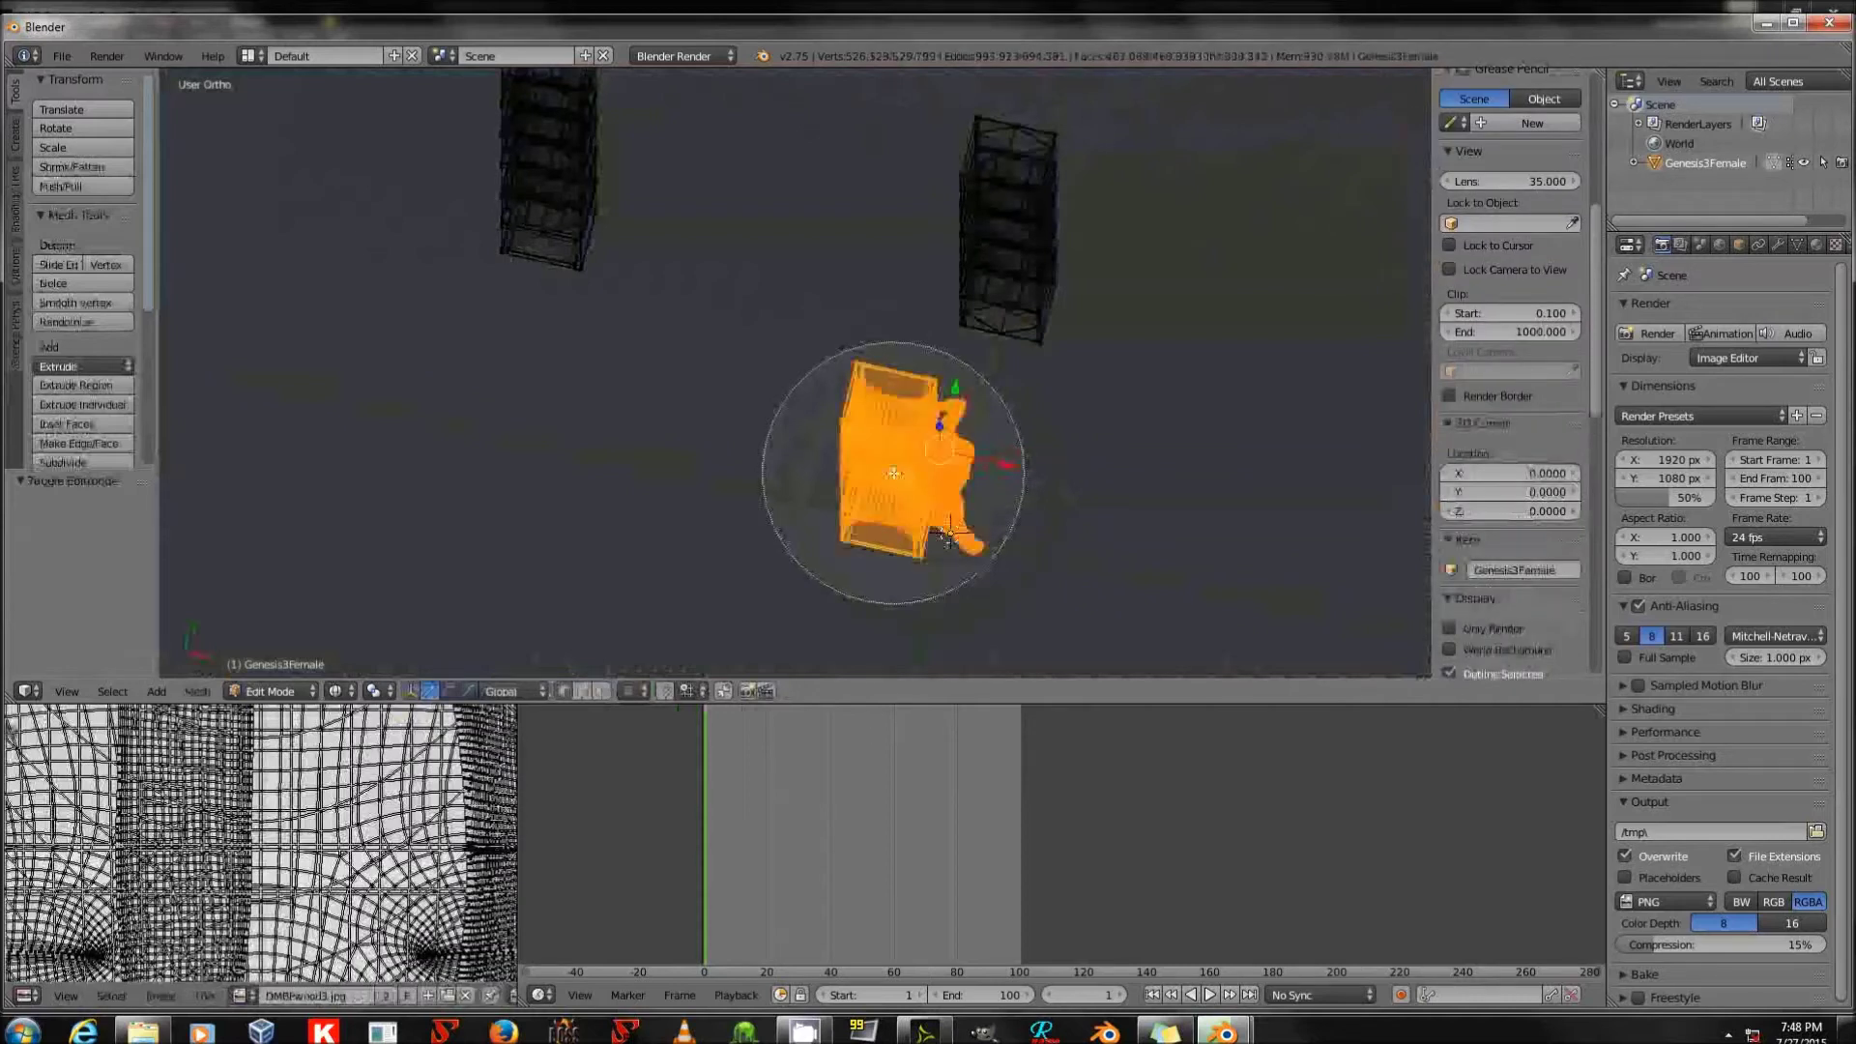
right_click(1082, 484)
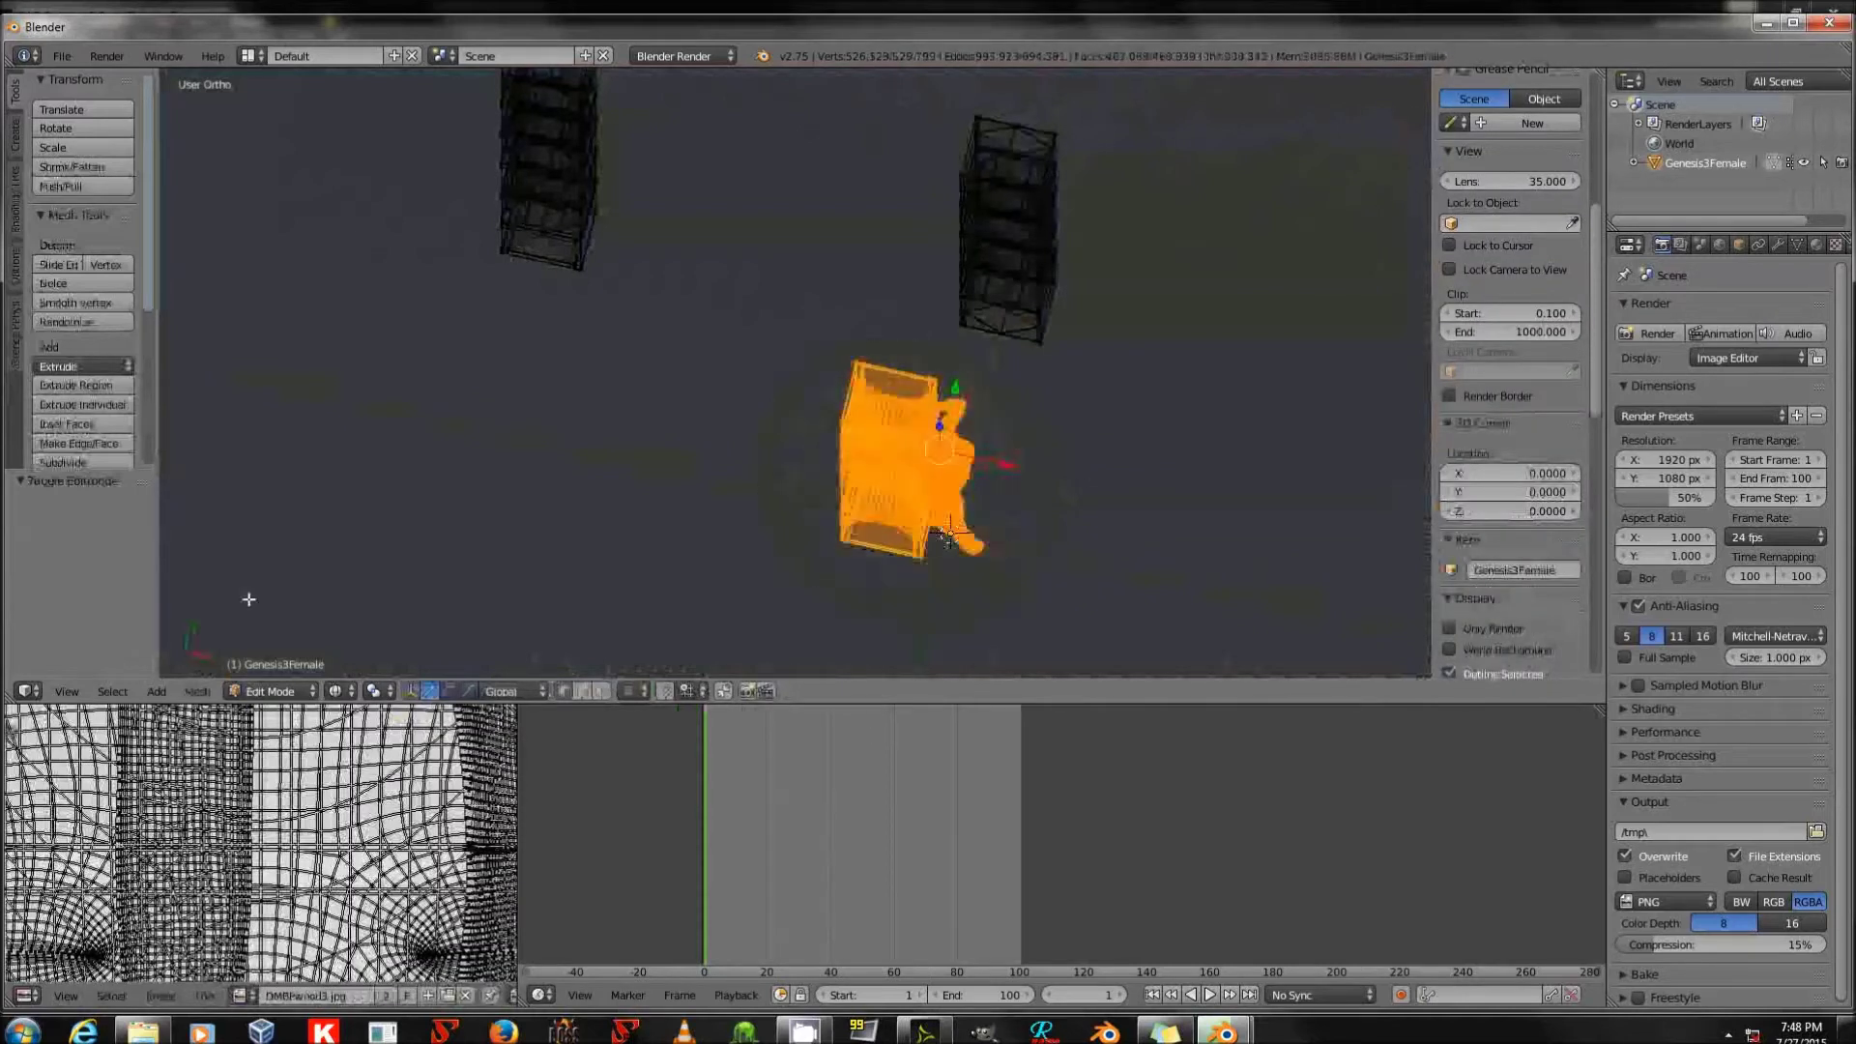
click(116, 692)
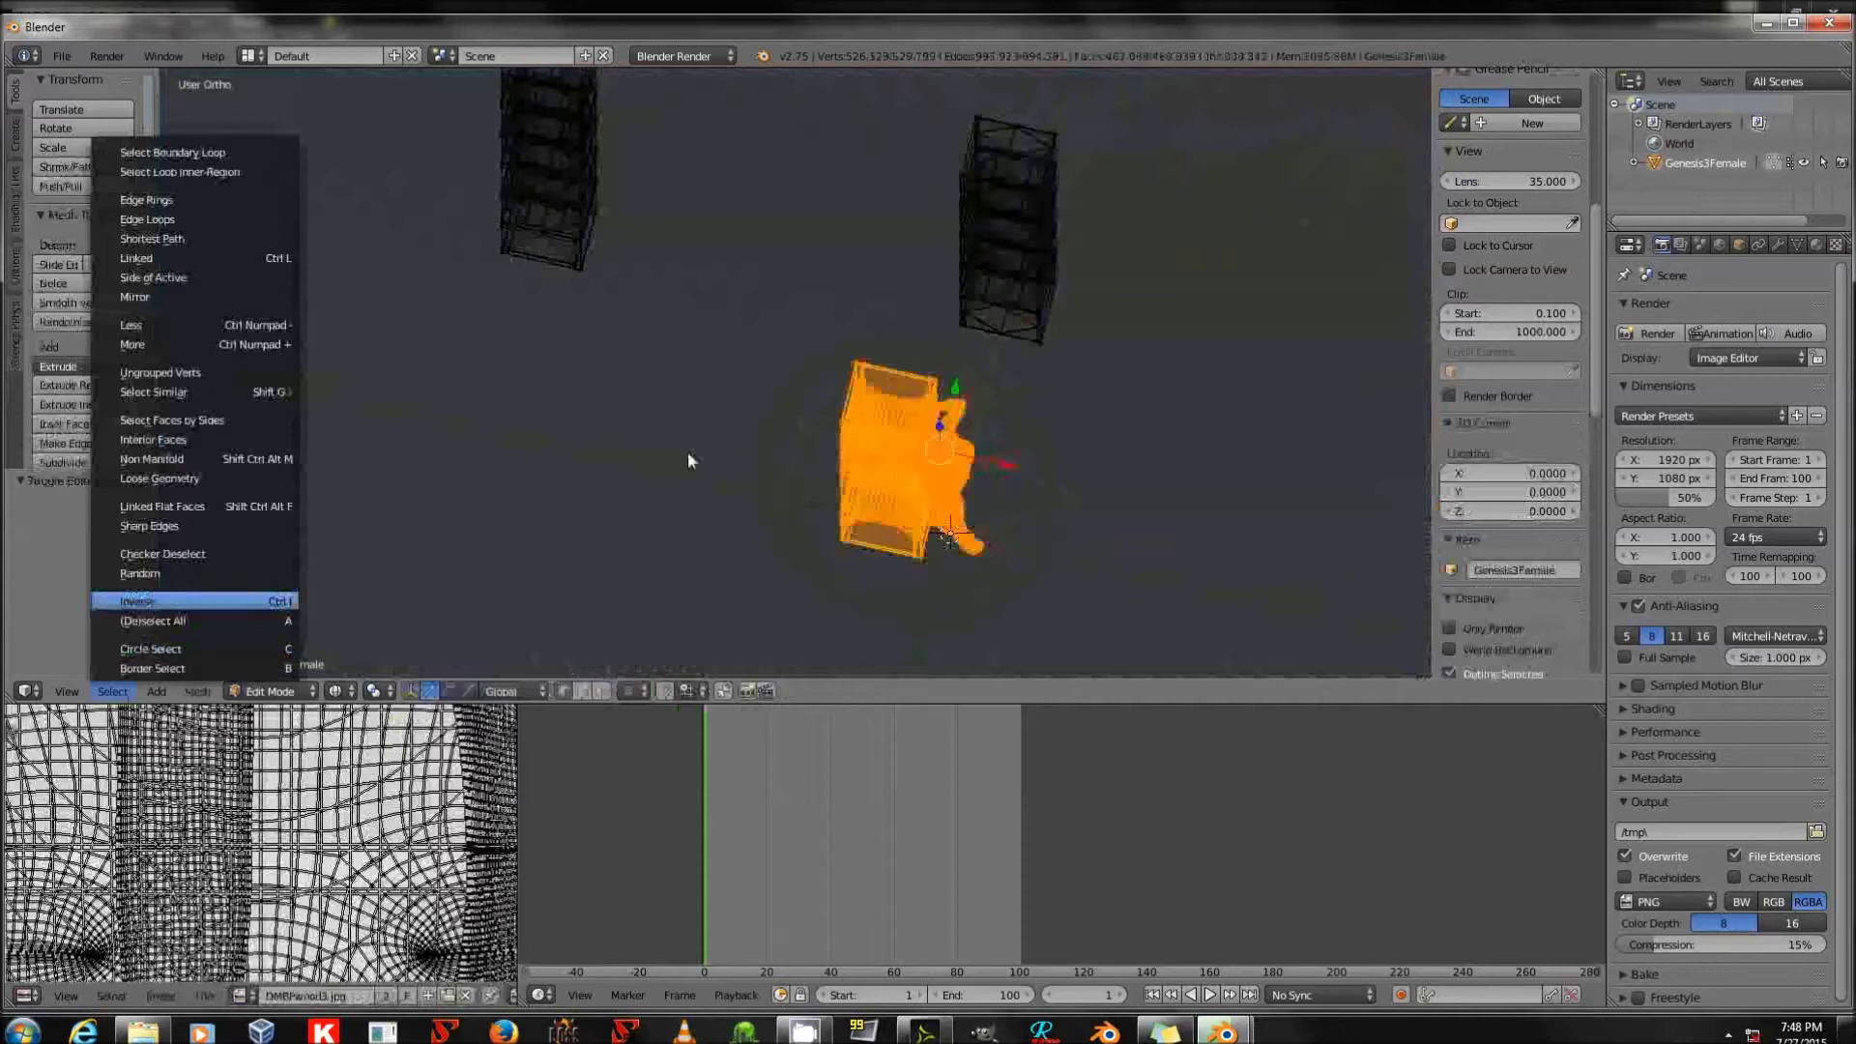
click(140, 602)
key(x)
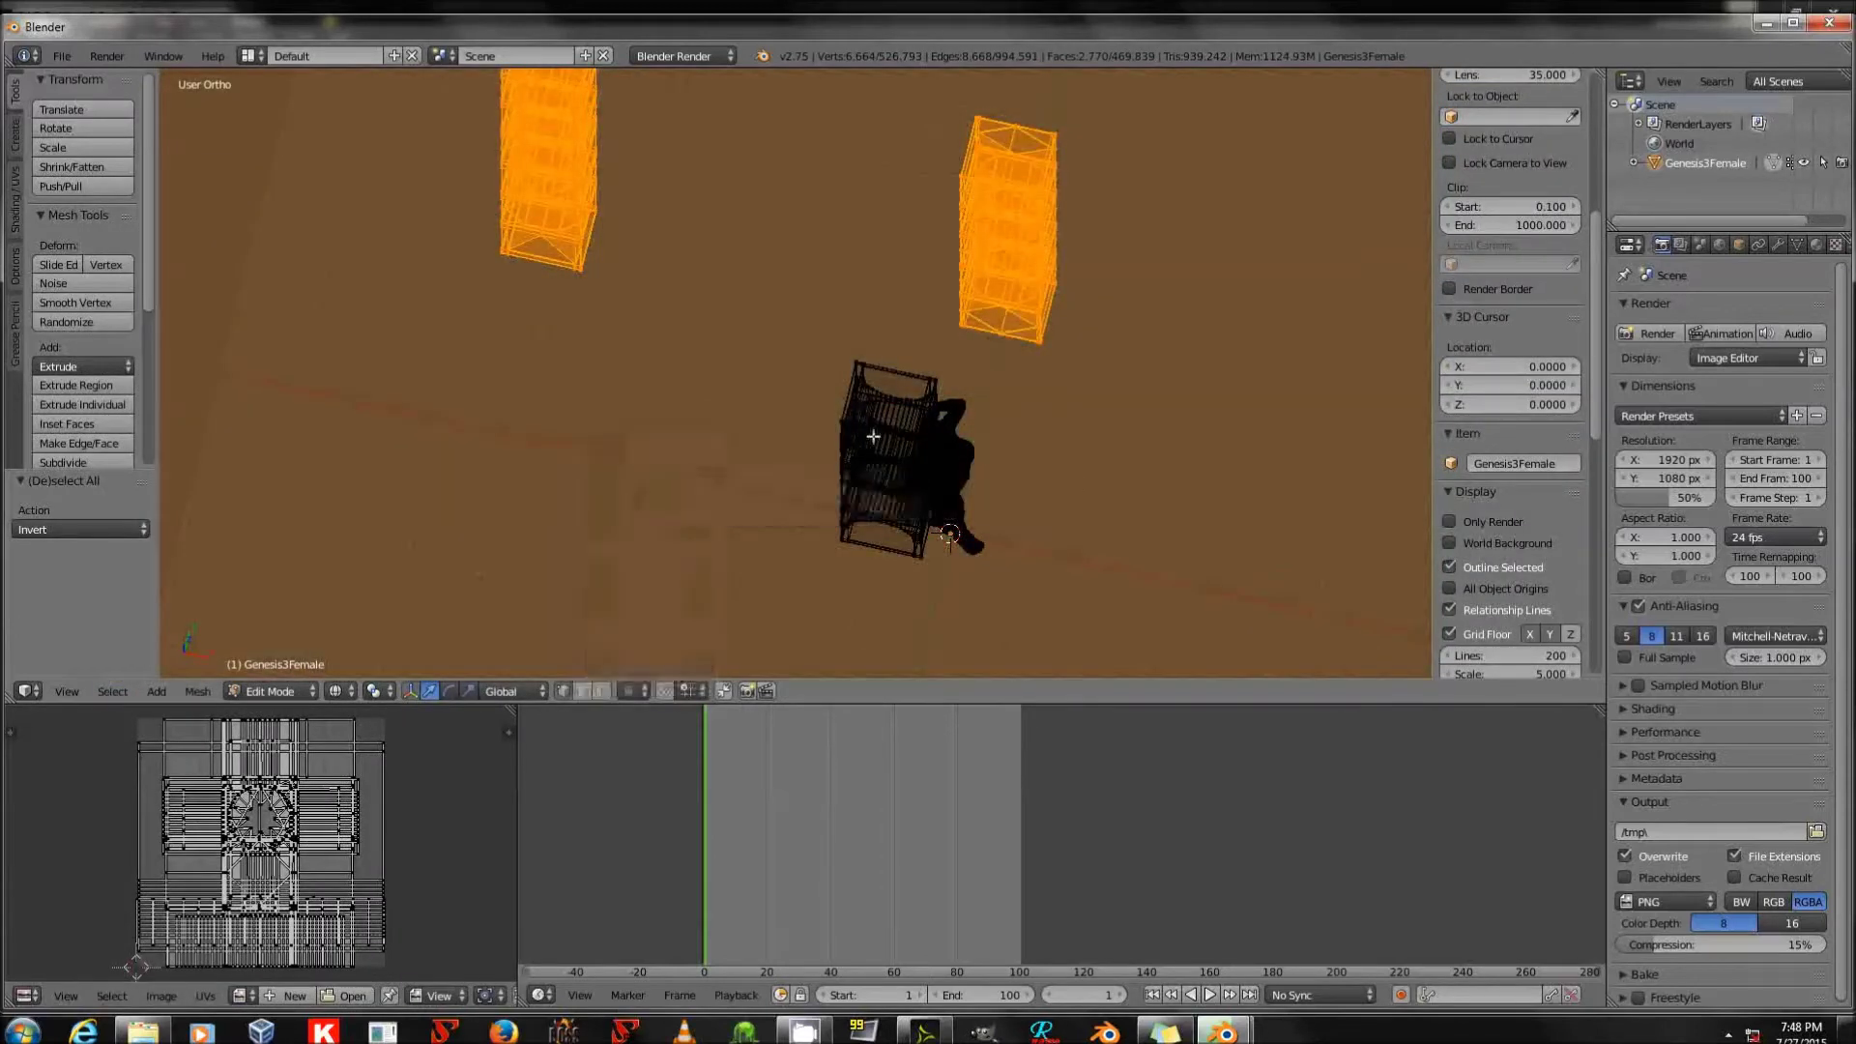
key(a)
Box-select the figure with its nearest column, invert the selection and delete the vertices of everything else.
key(b)
drag(793, 349, 1059, 591)
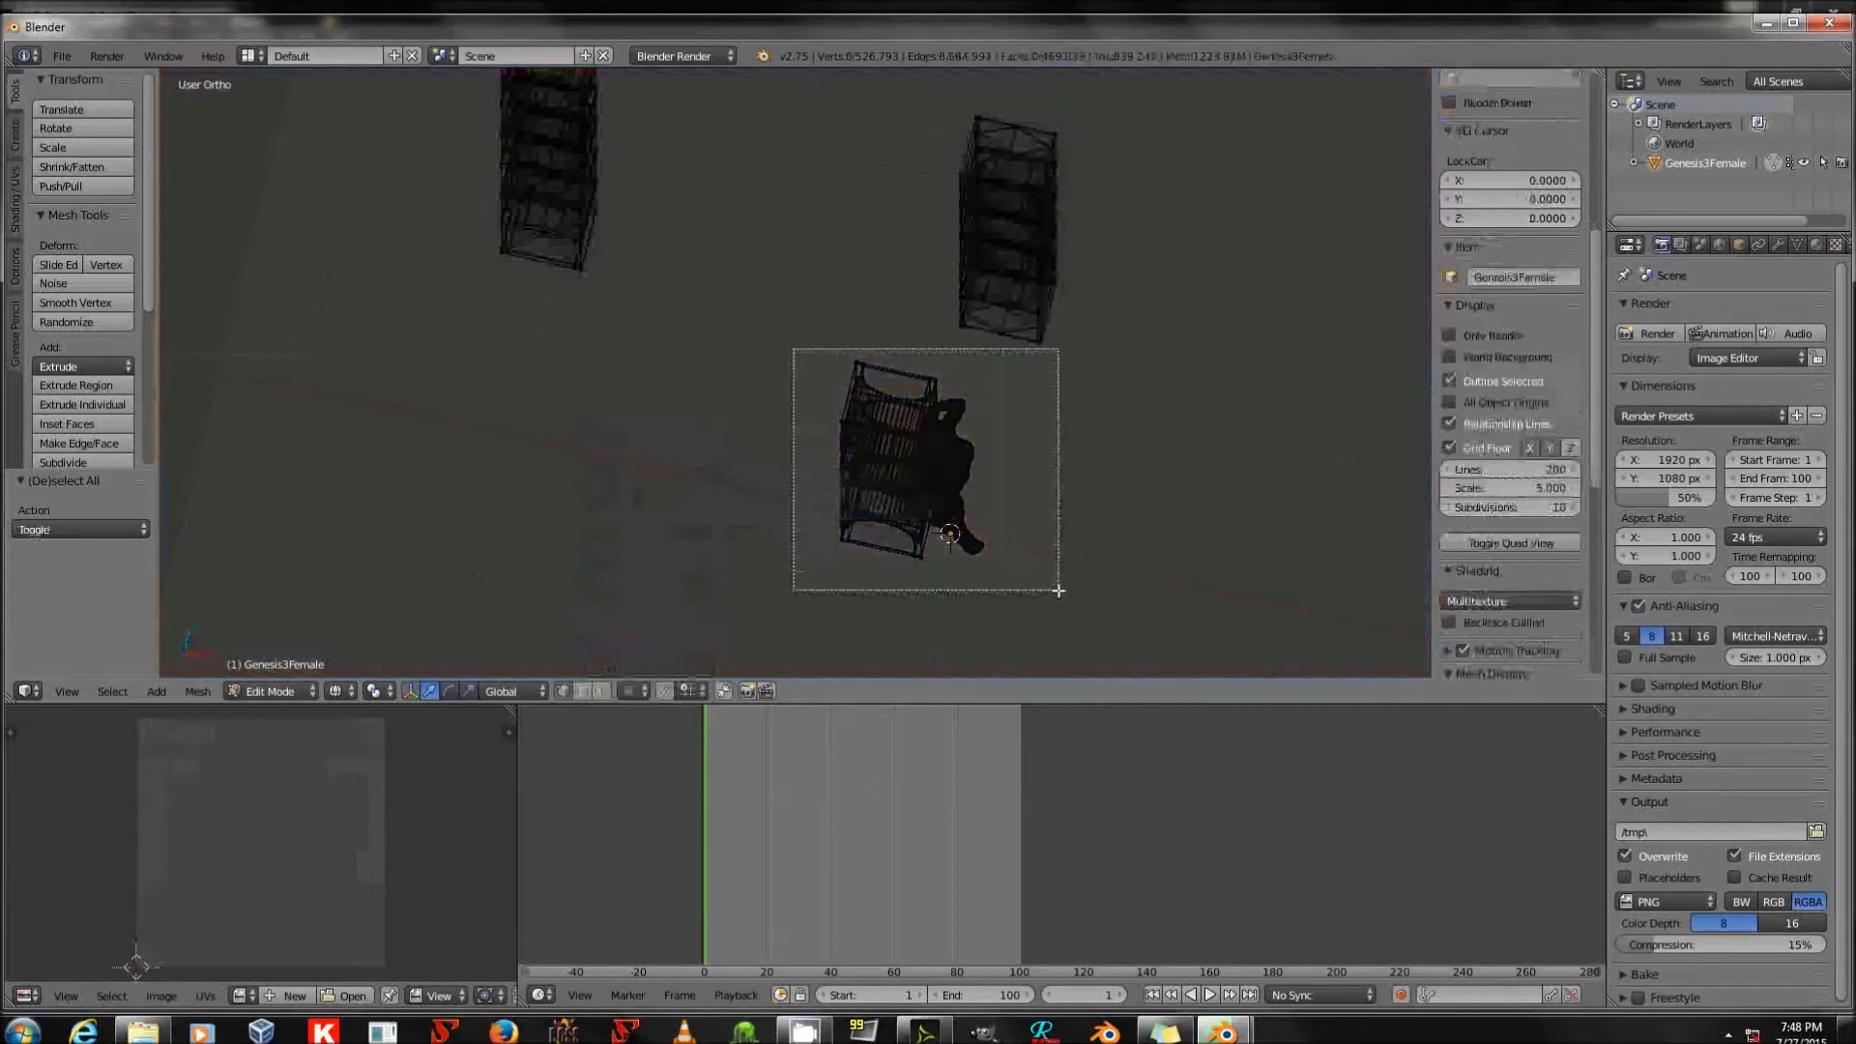
drag(1059, 591, 1059, 590)
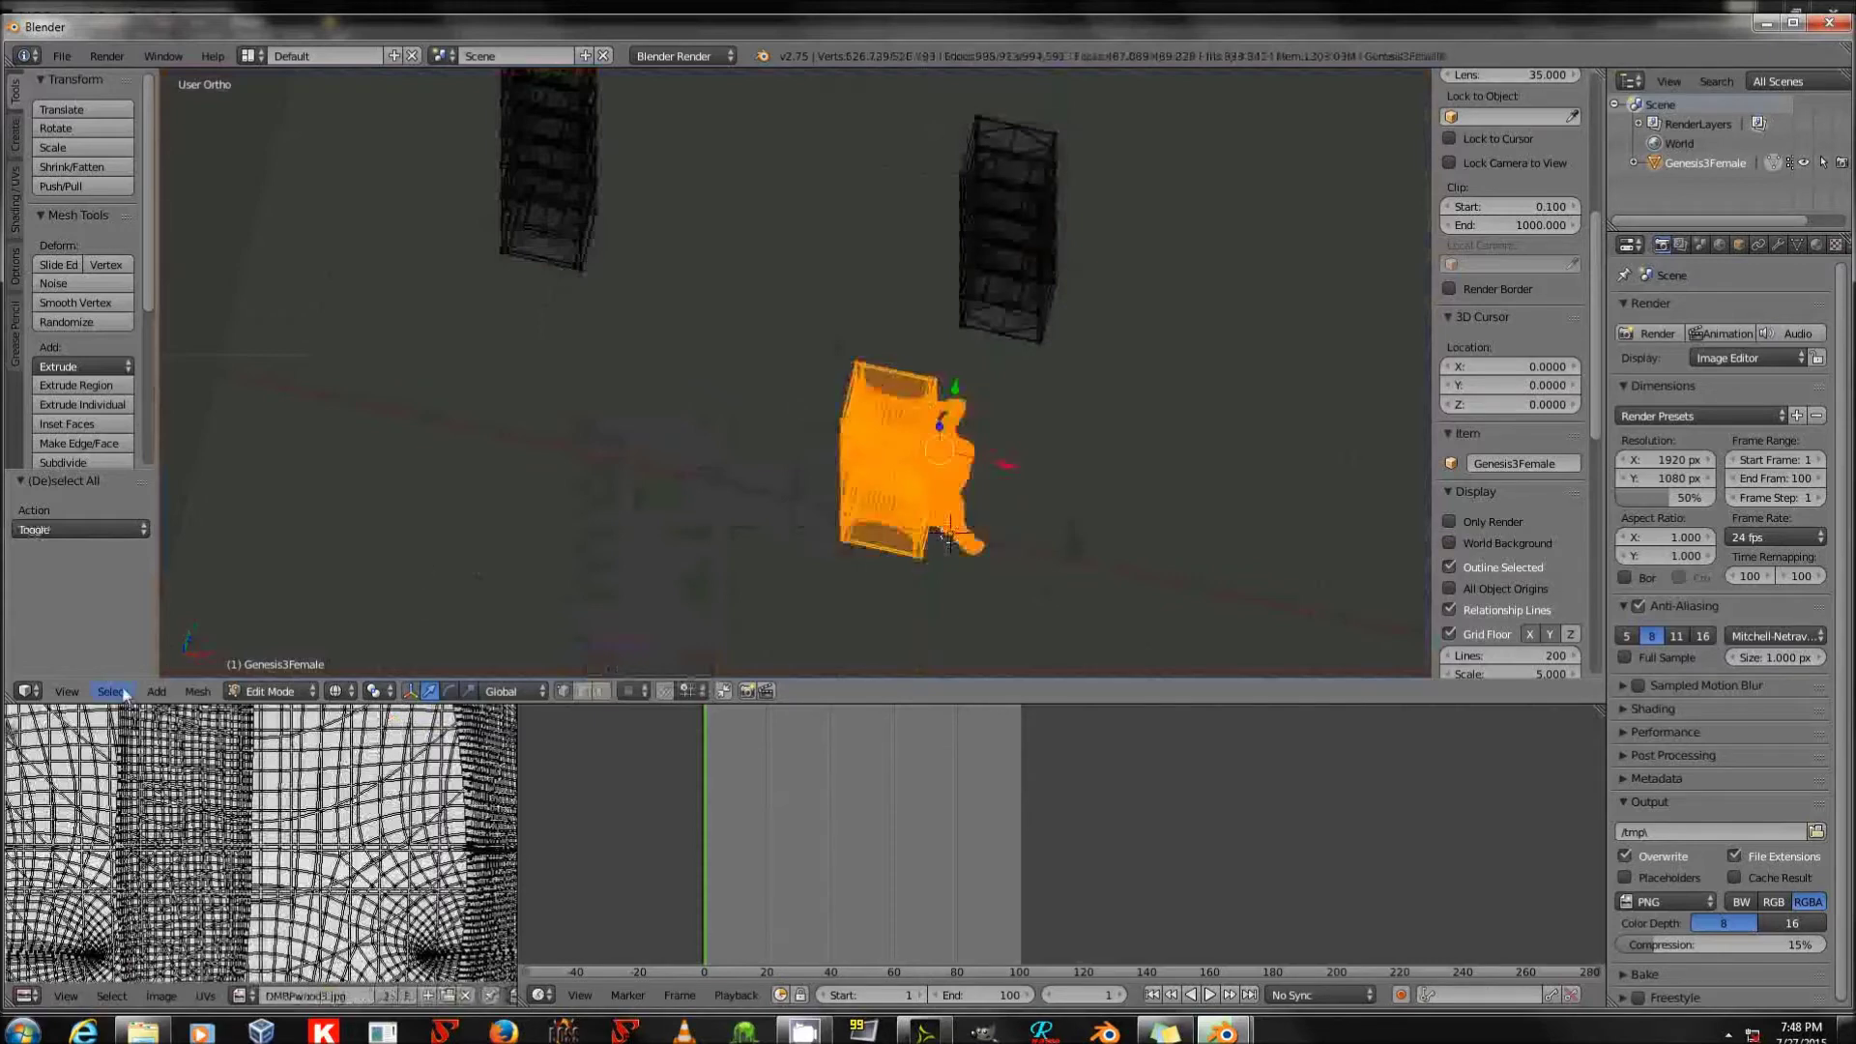
click(112, 691)
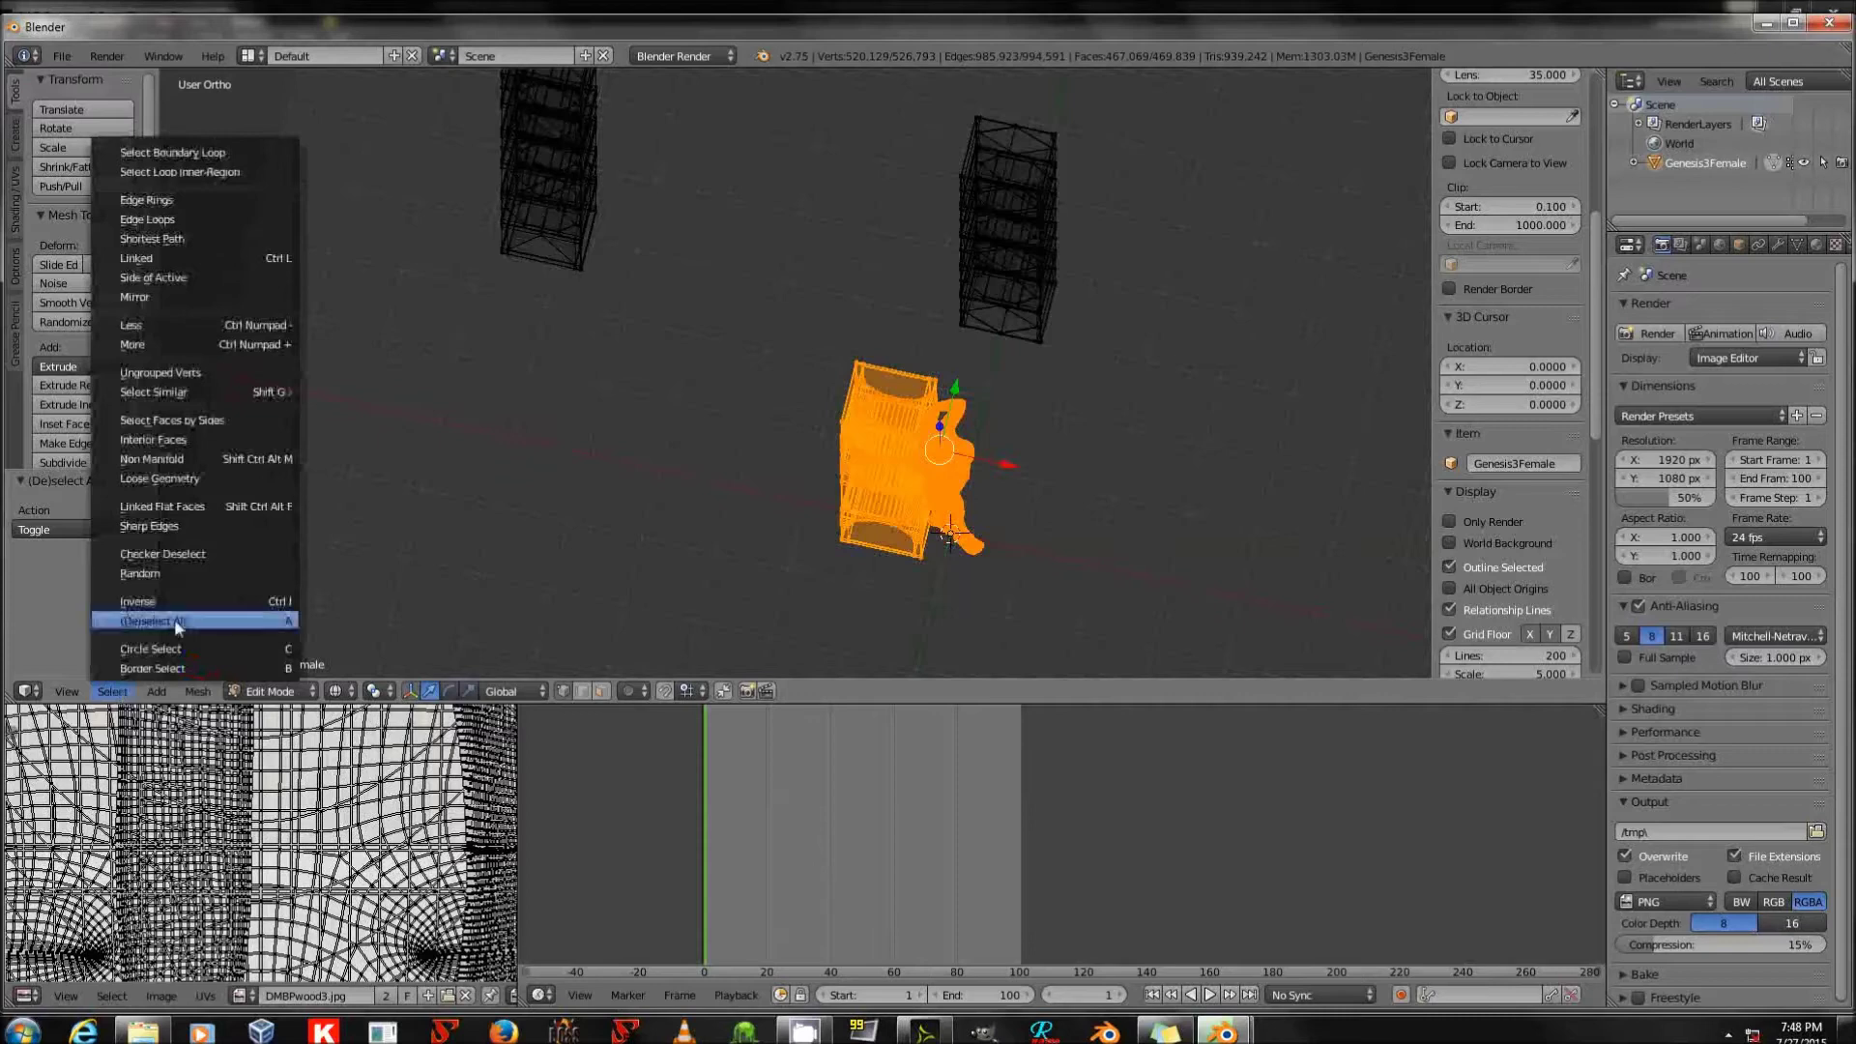
key(Return)
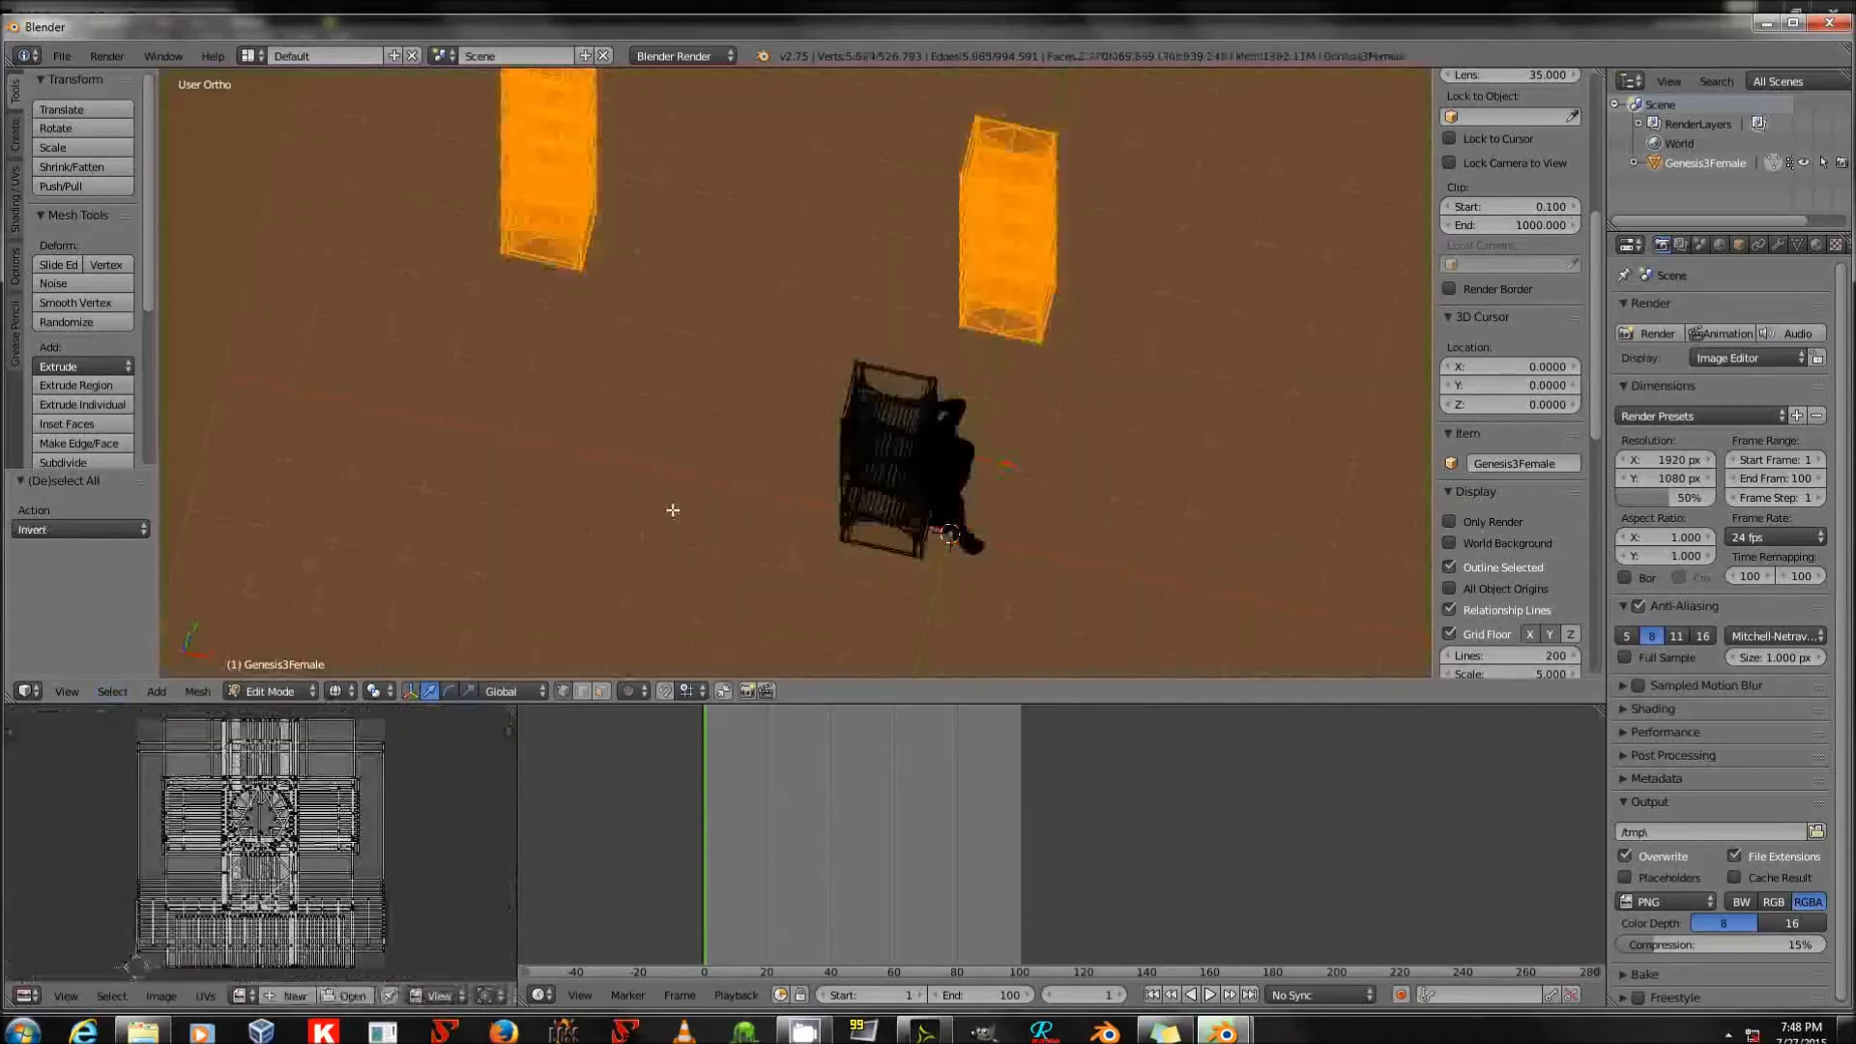
key(x)
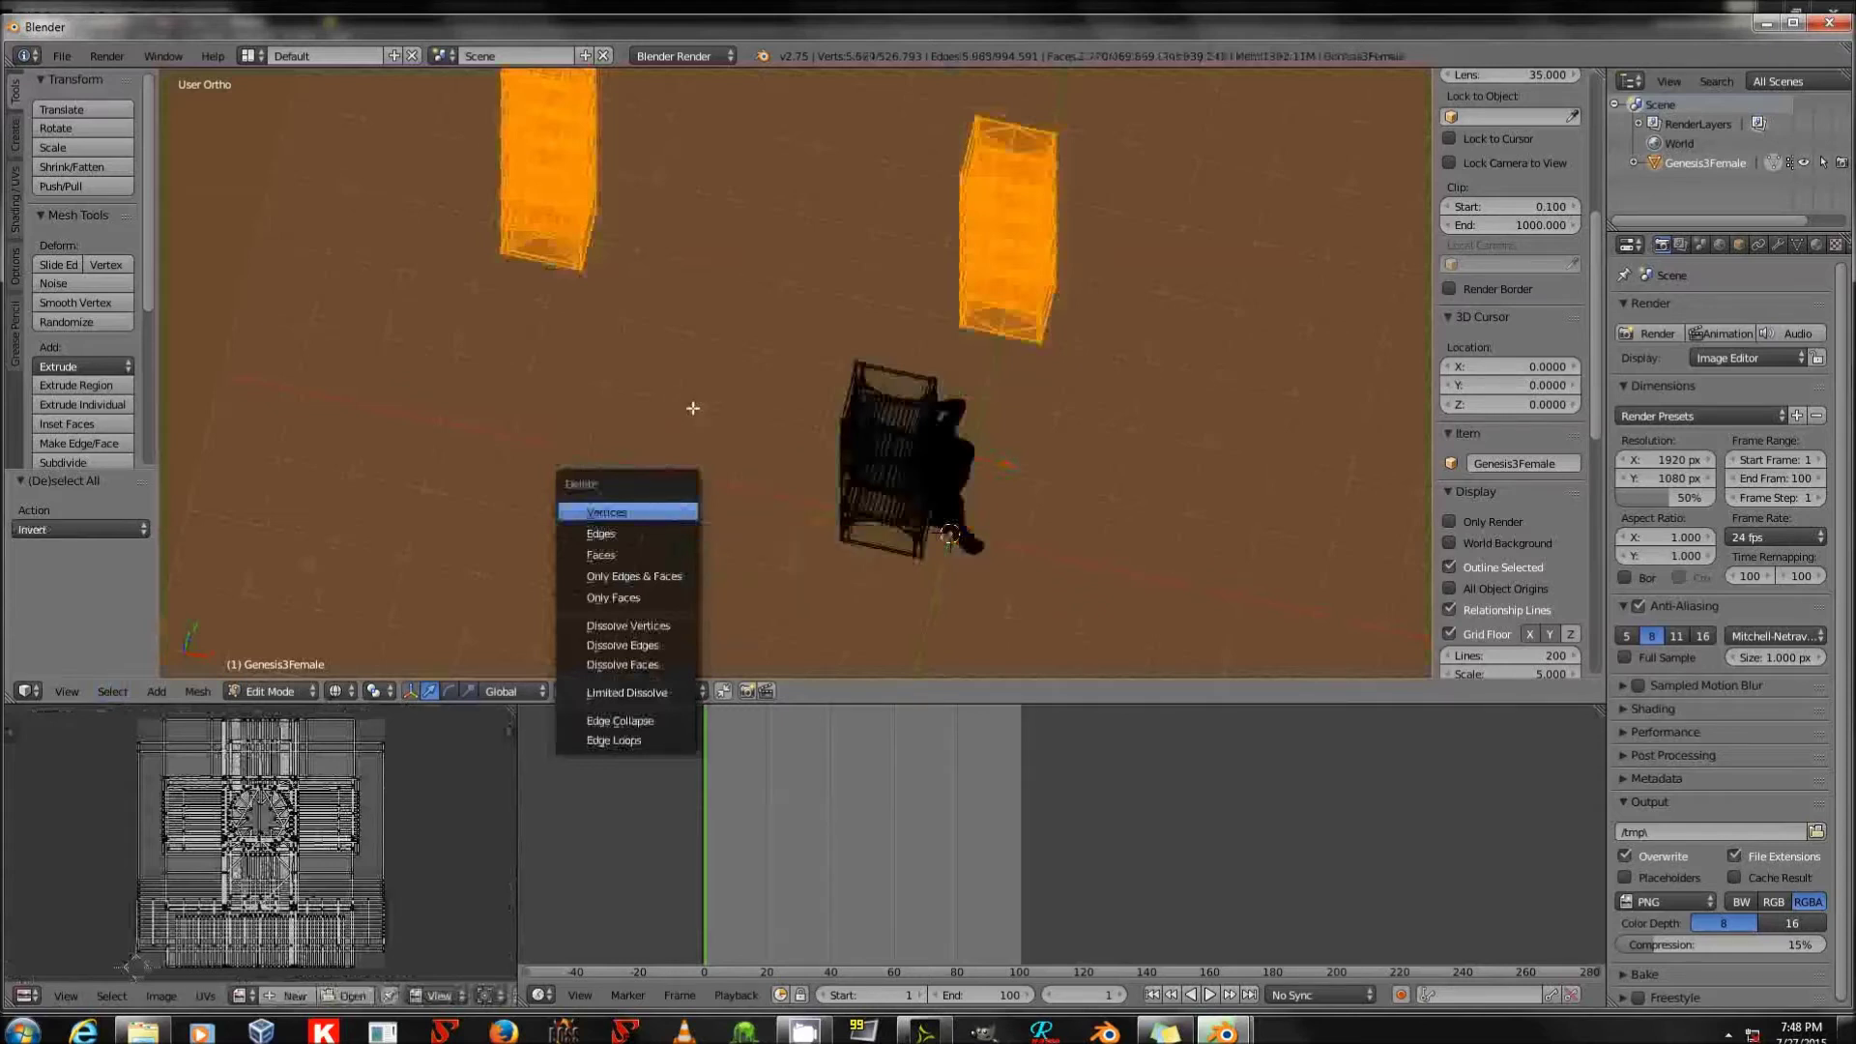
key(Return)
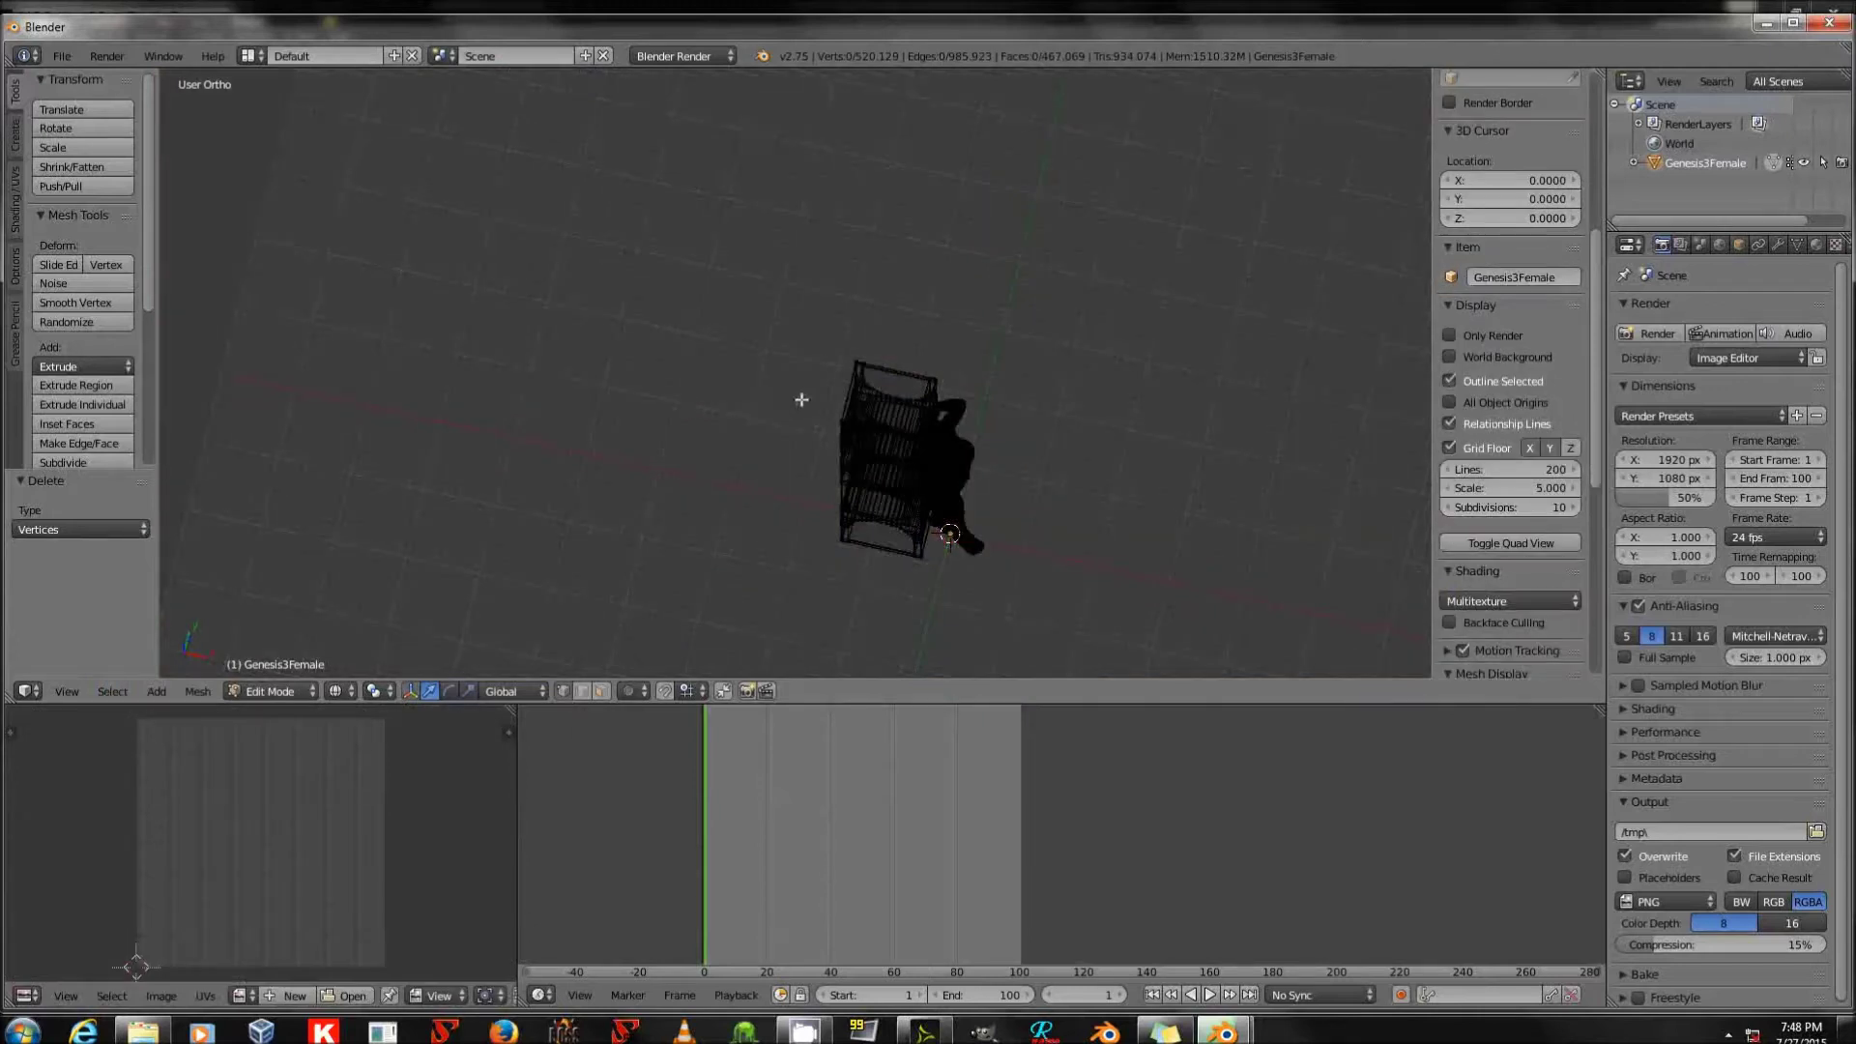
Return the mesh to Object Mode with solid shading and inspect the remaining figure and column.
key(Tab)
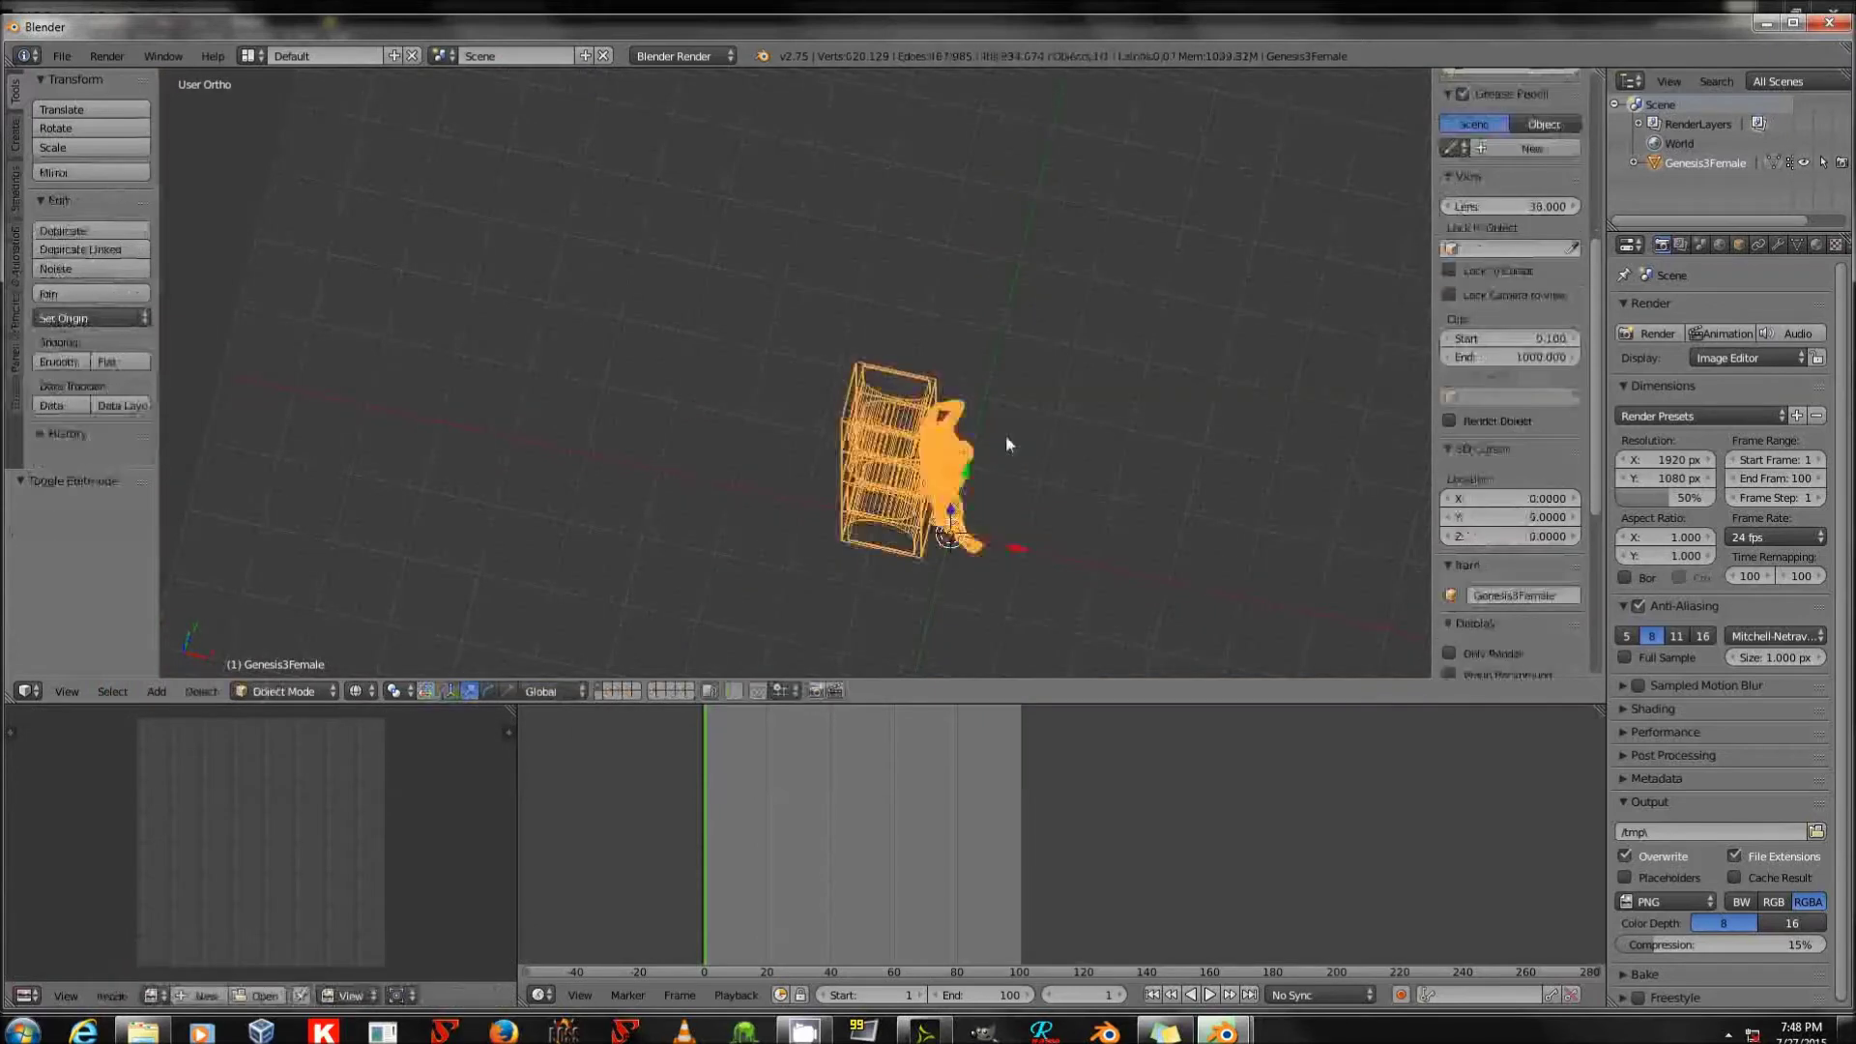
key(z)
mouse_move(931, 466)
middle_down()
mouse_move(918, 423)
mouse_move(984, 434)
mouse_move(986, 397)
middle_up()
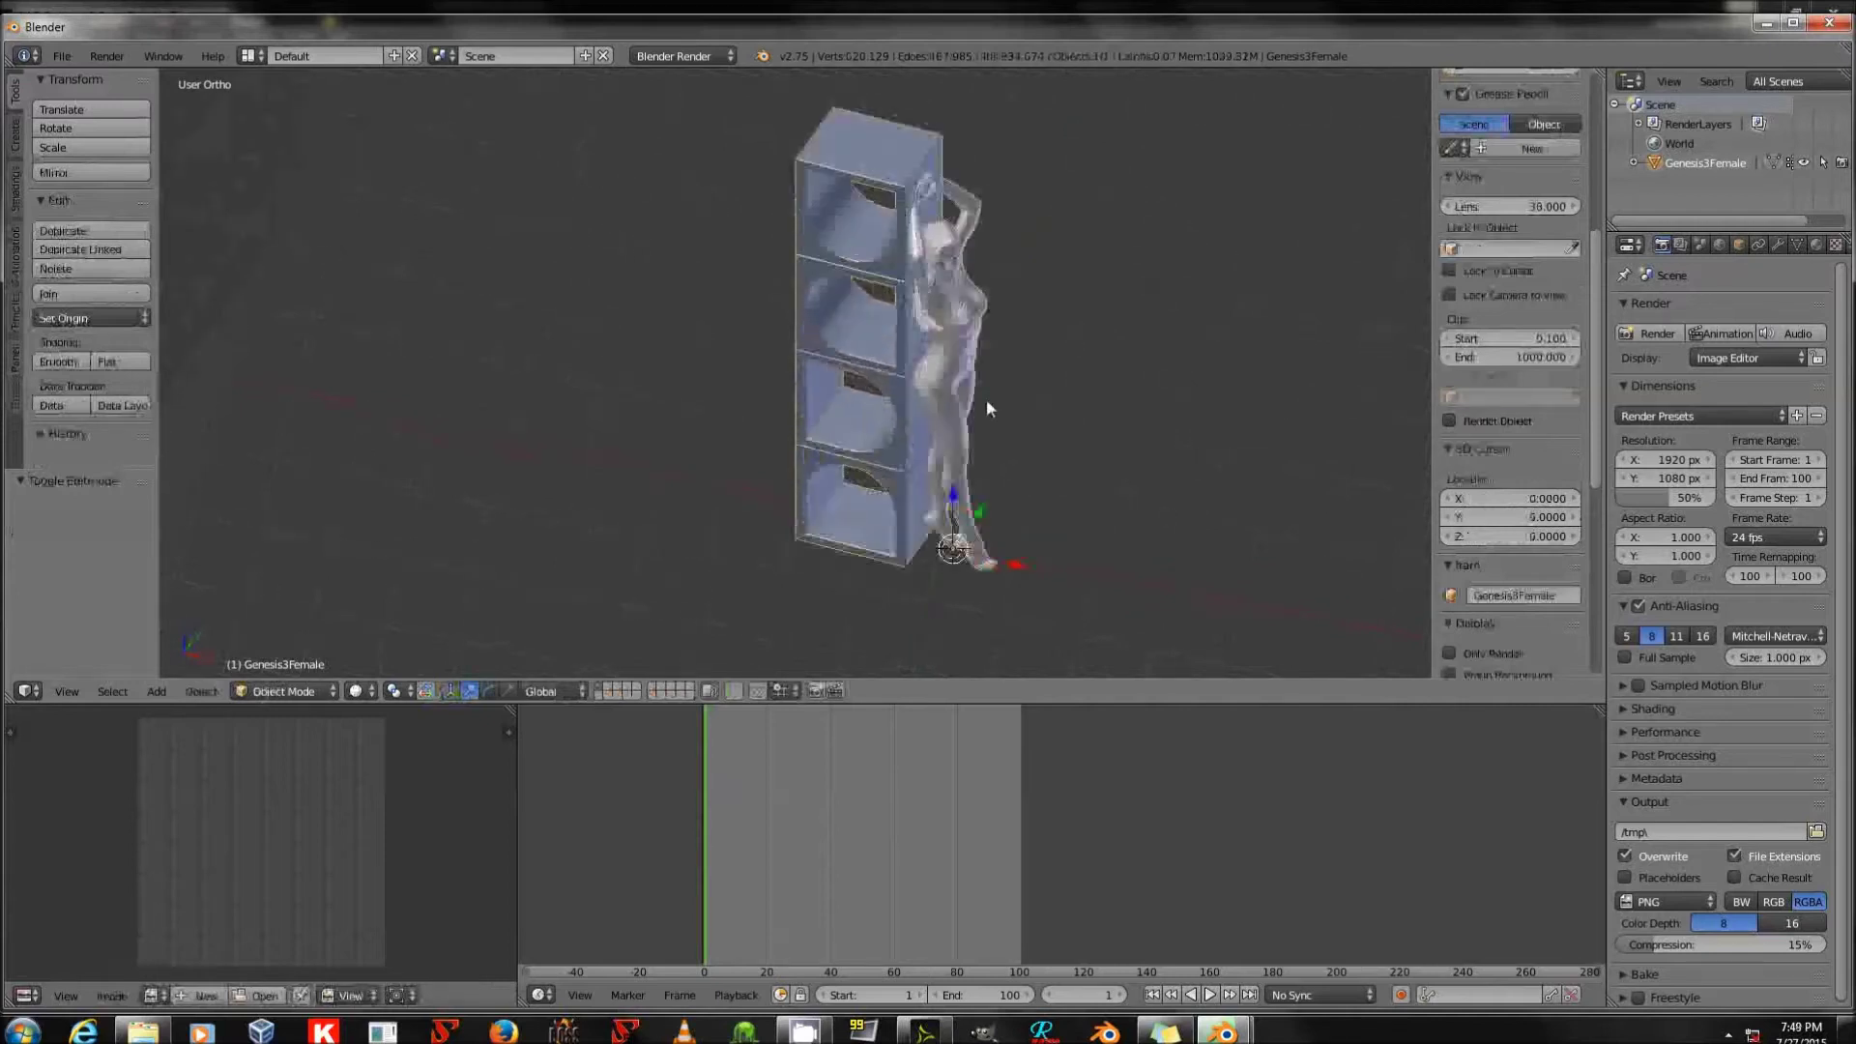
scroll(986, 398, up, 4)
shift+middle_drag(1089, 302, 1005, 396)
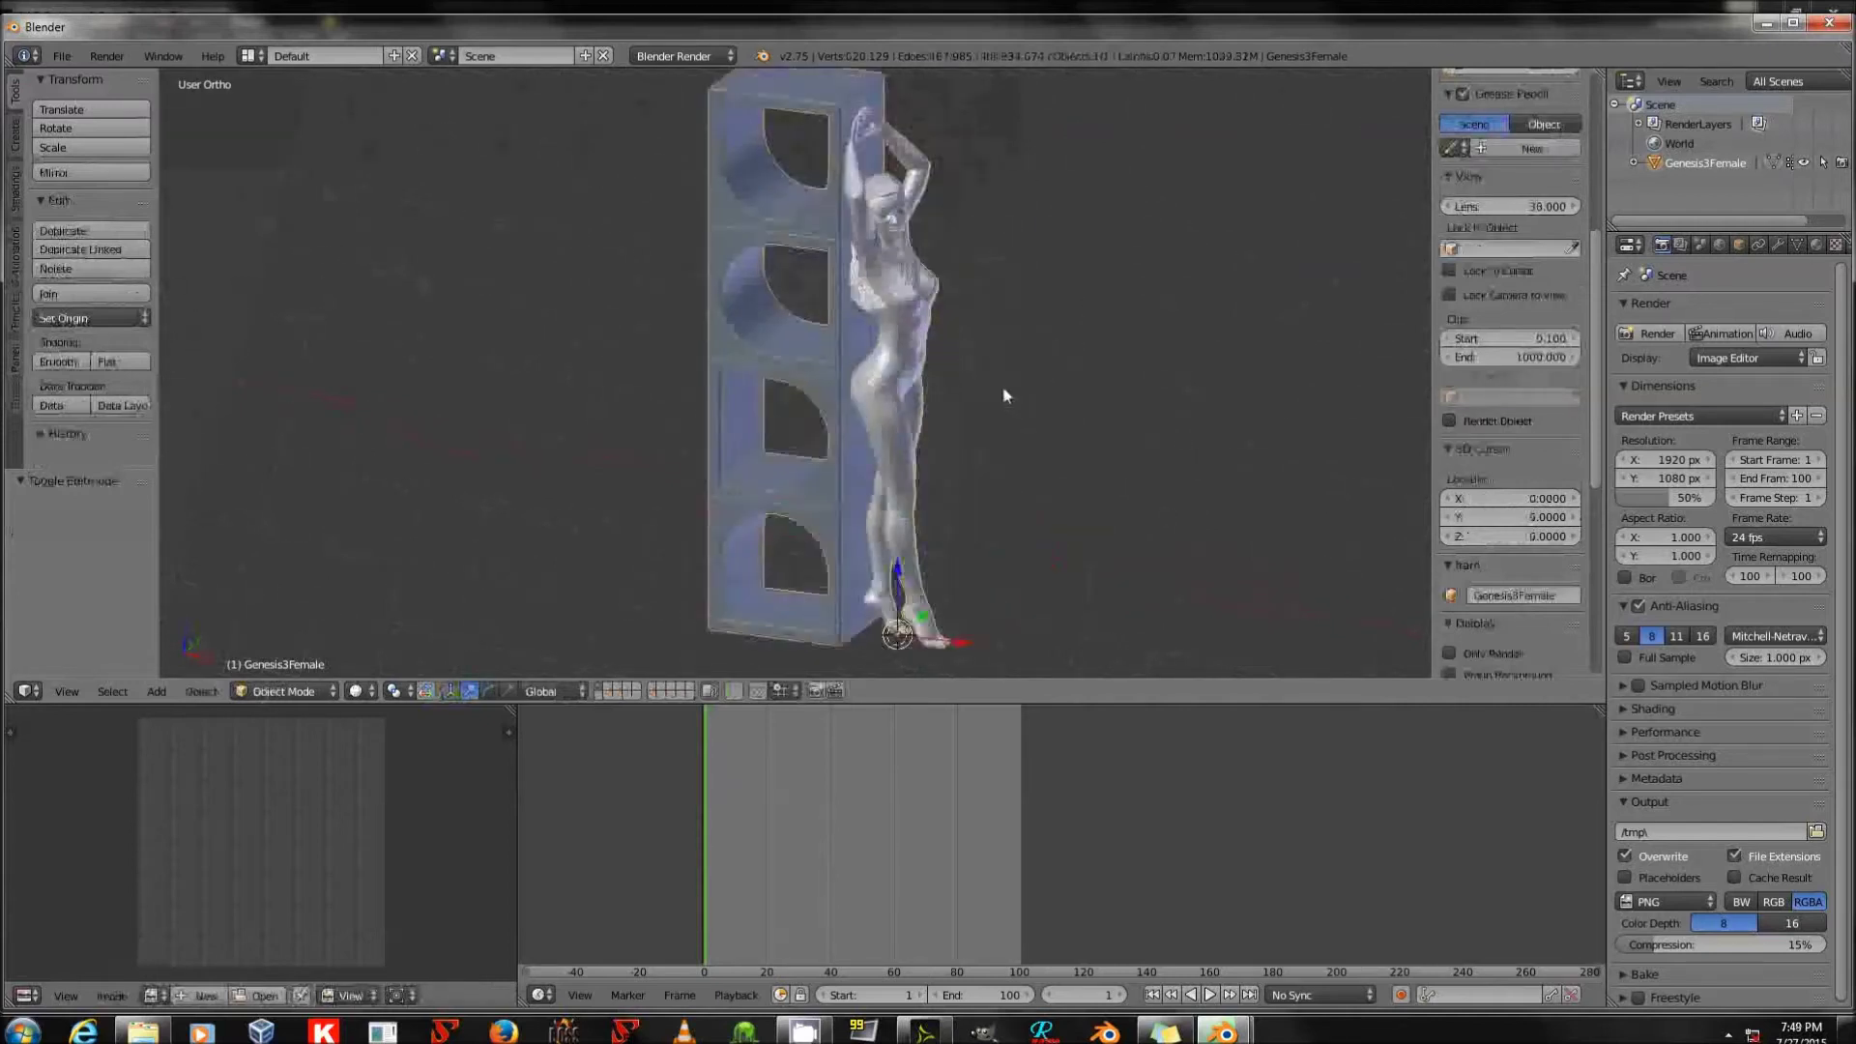
scroll(986, 398, down, 1)
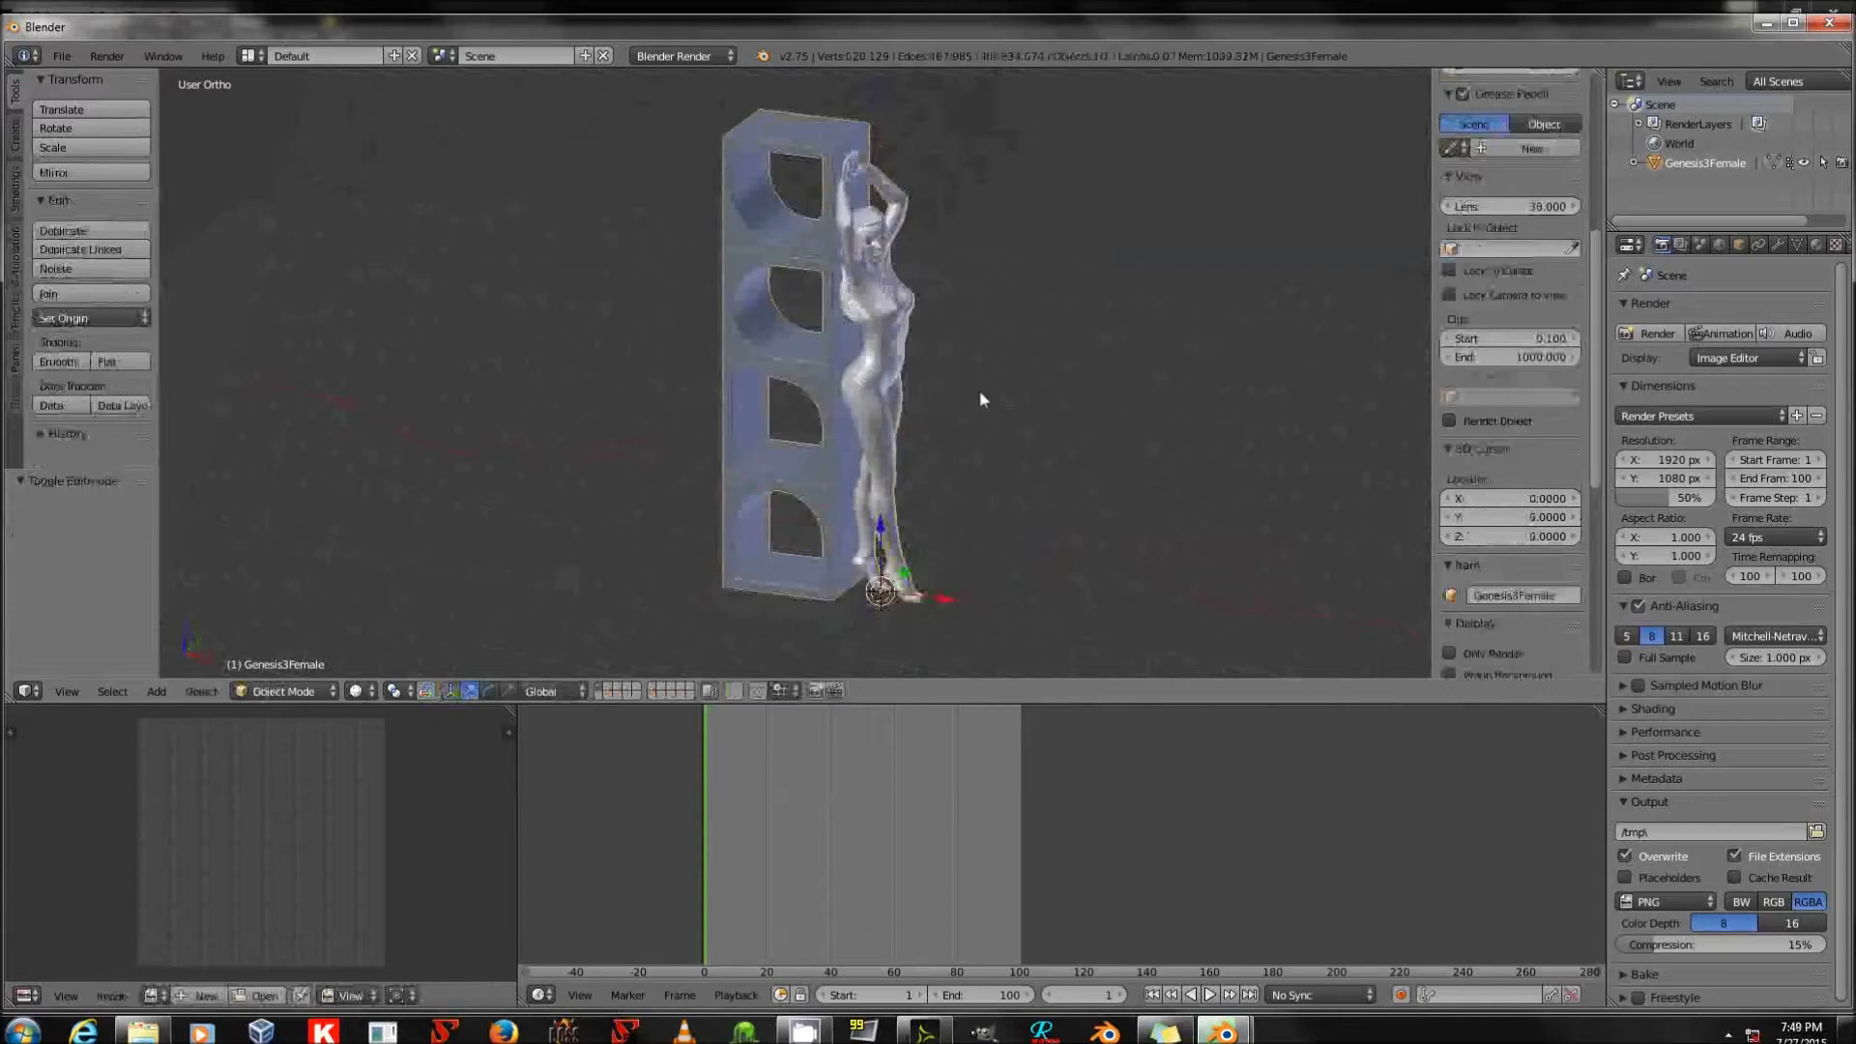
key(Tab)
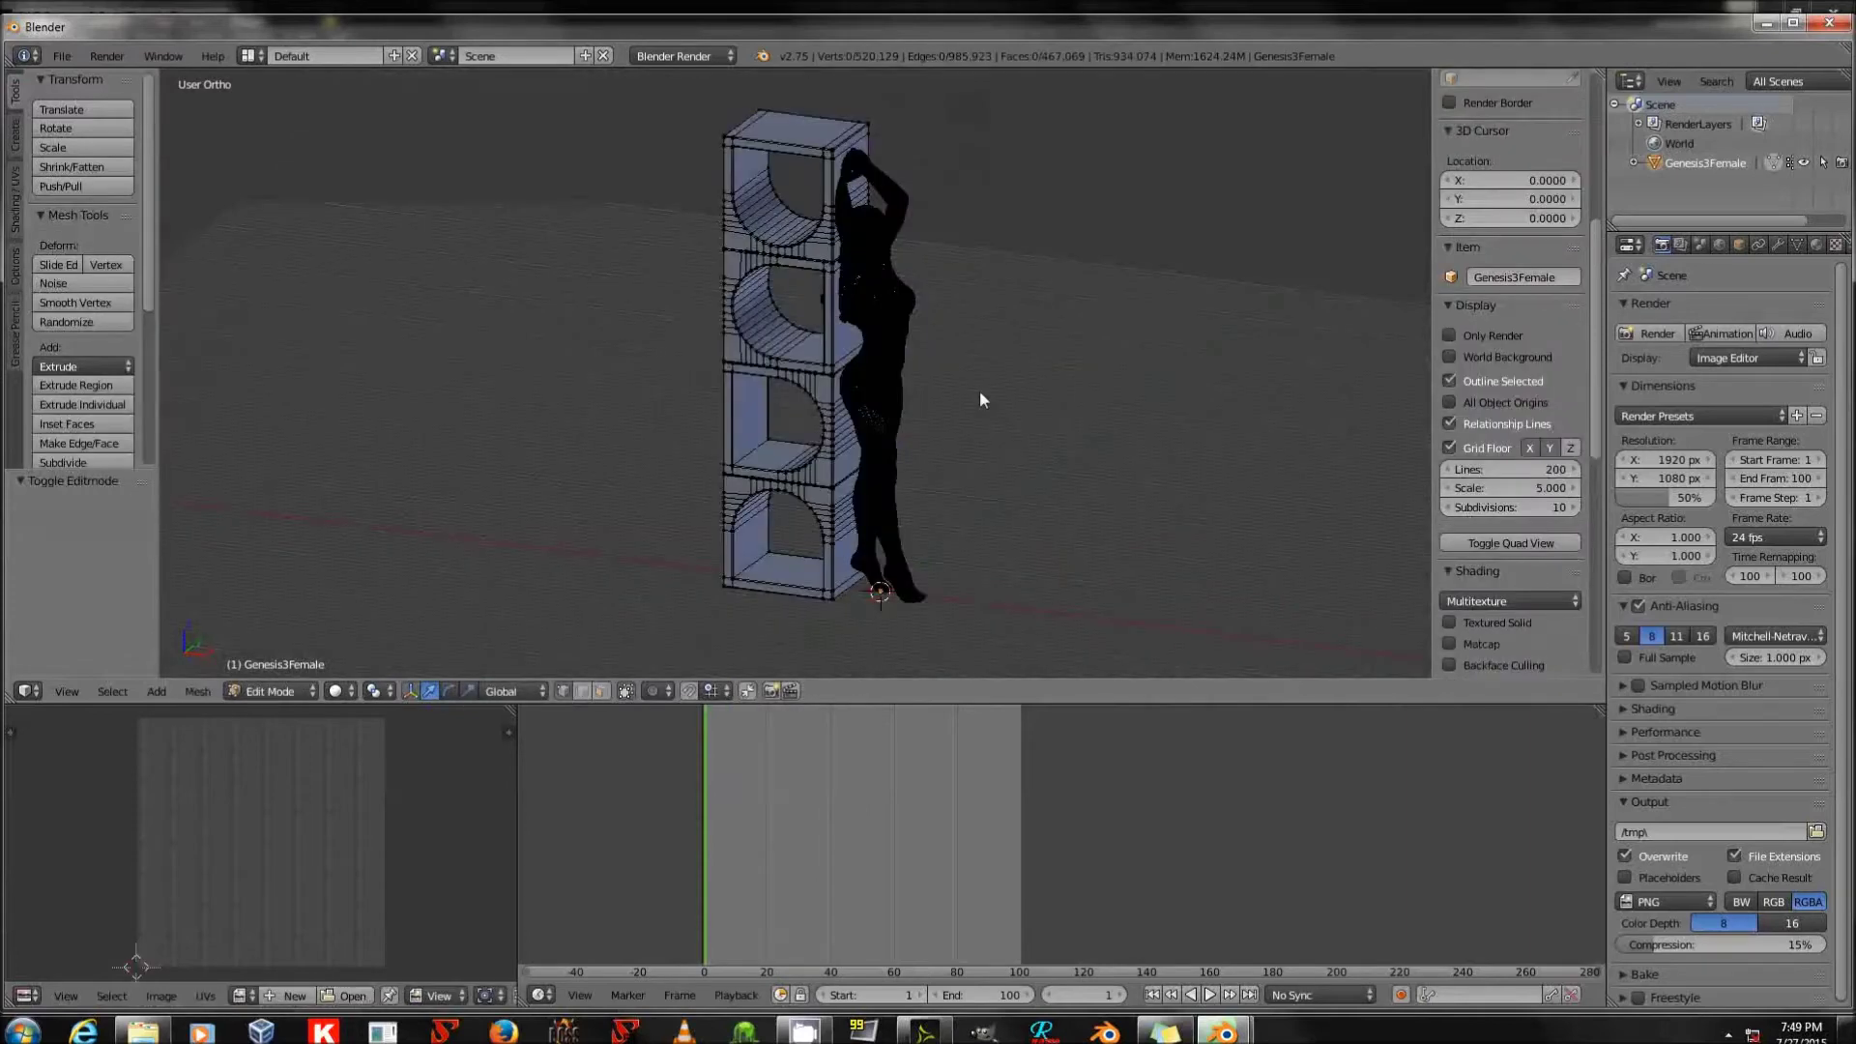
key(Tab)
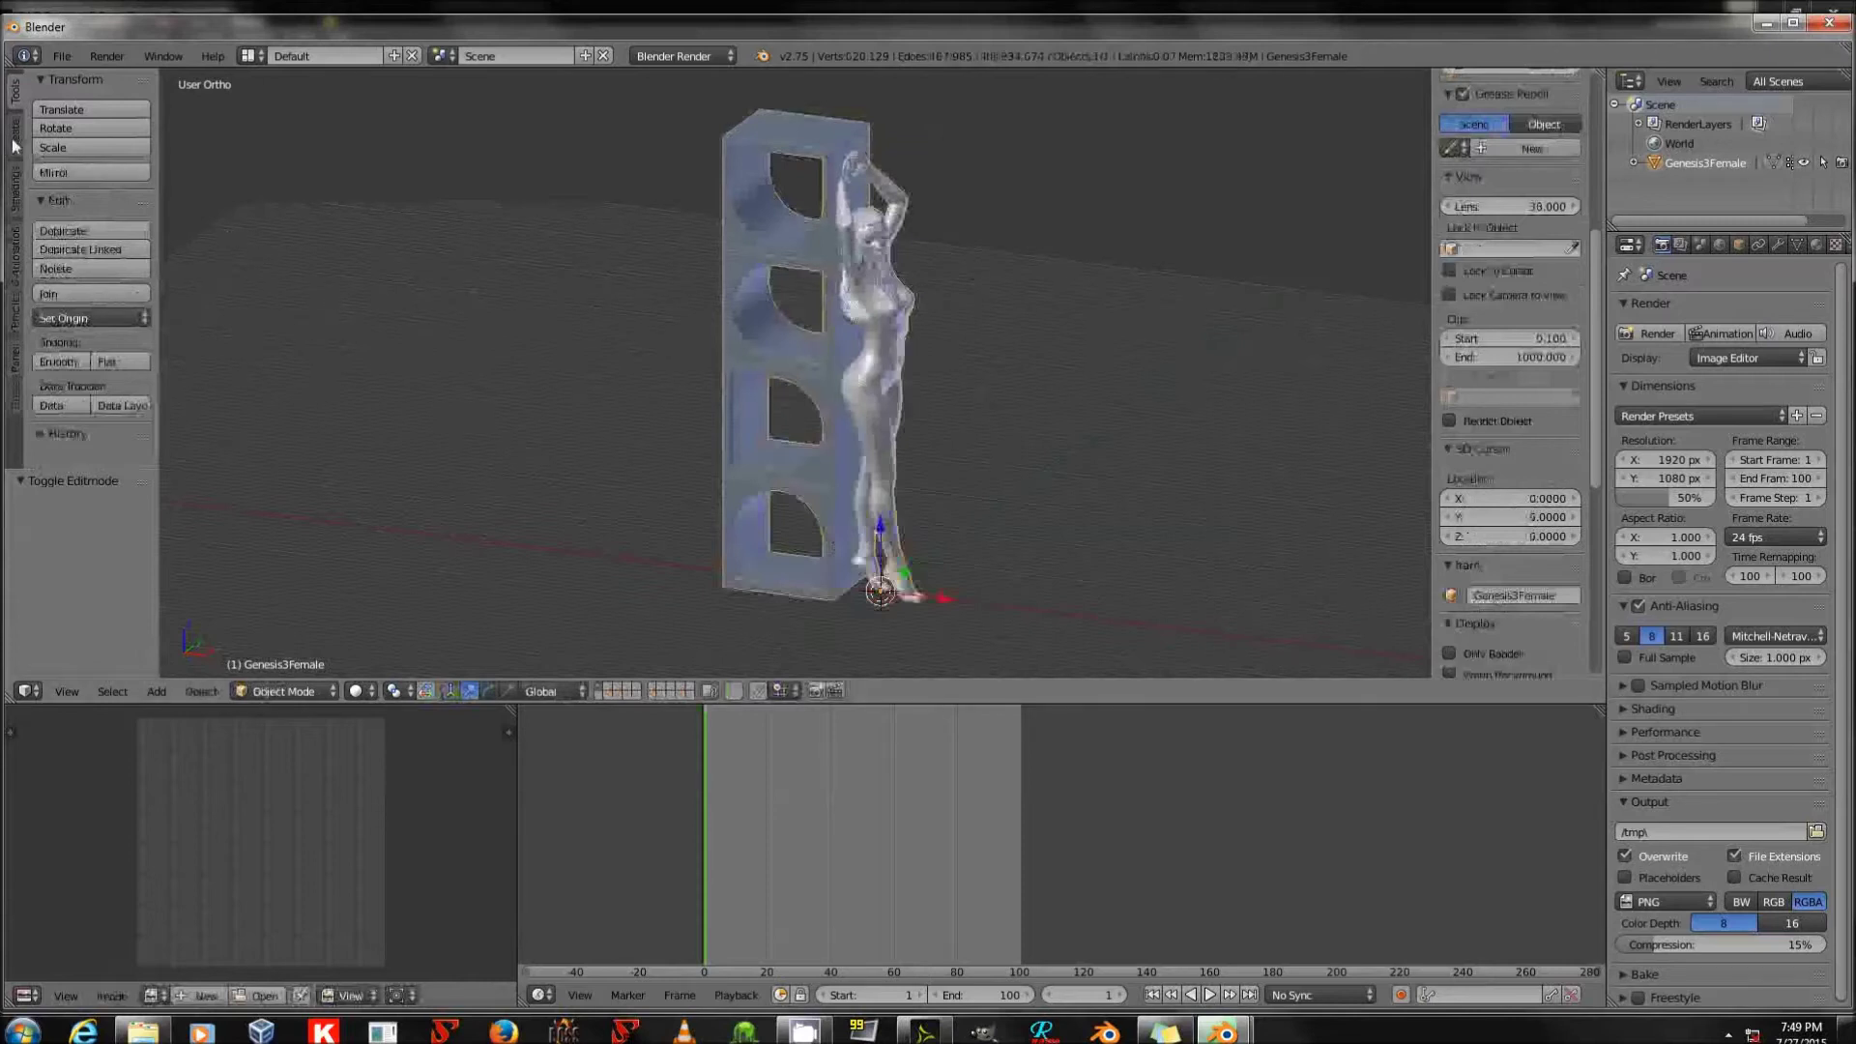
Add a plane at the figure's feet and scale it up into a large floor.
click(90, 132)
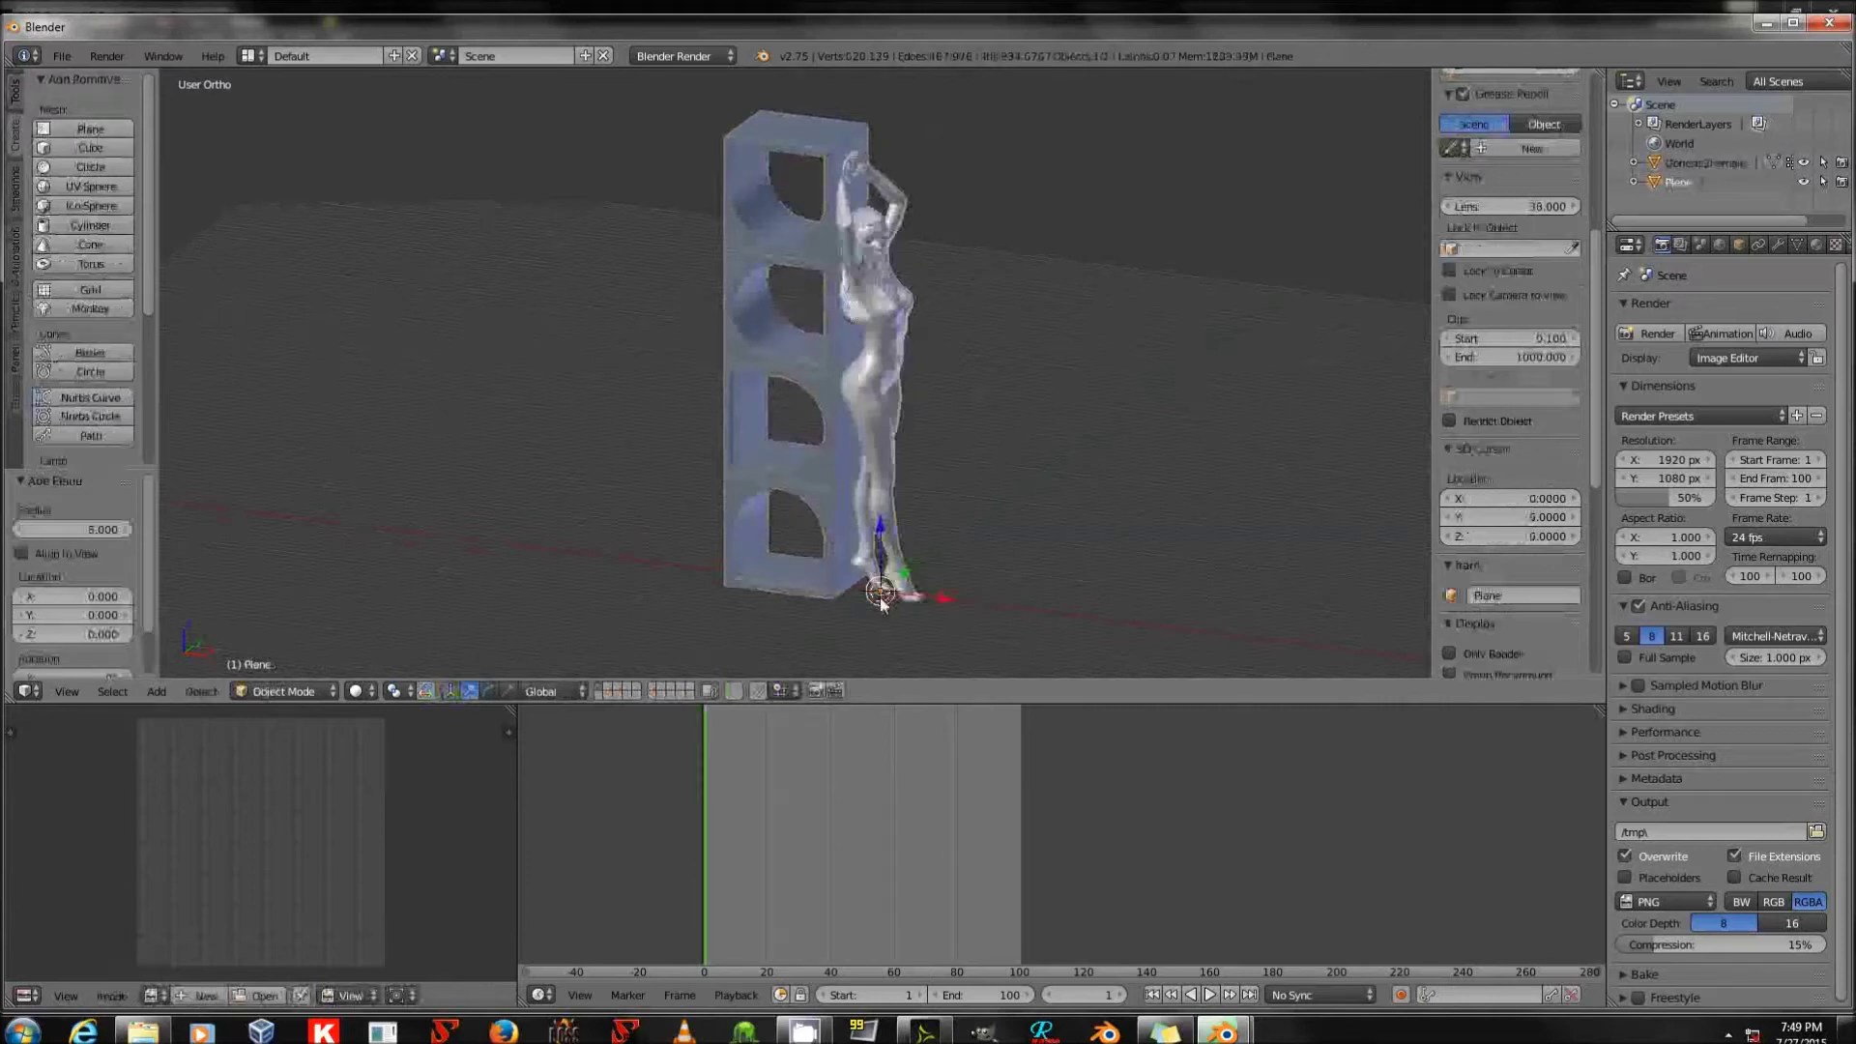
key(s)
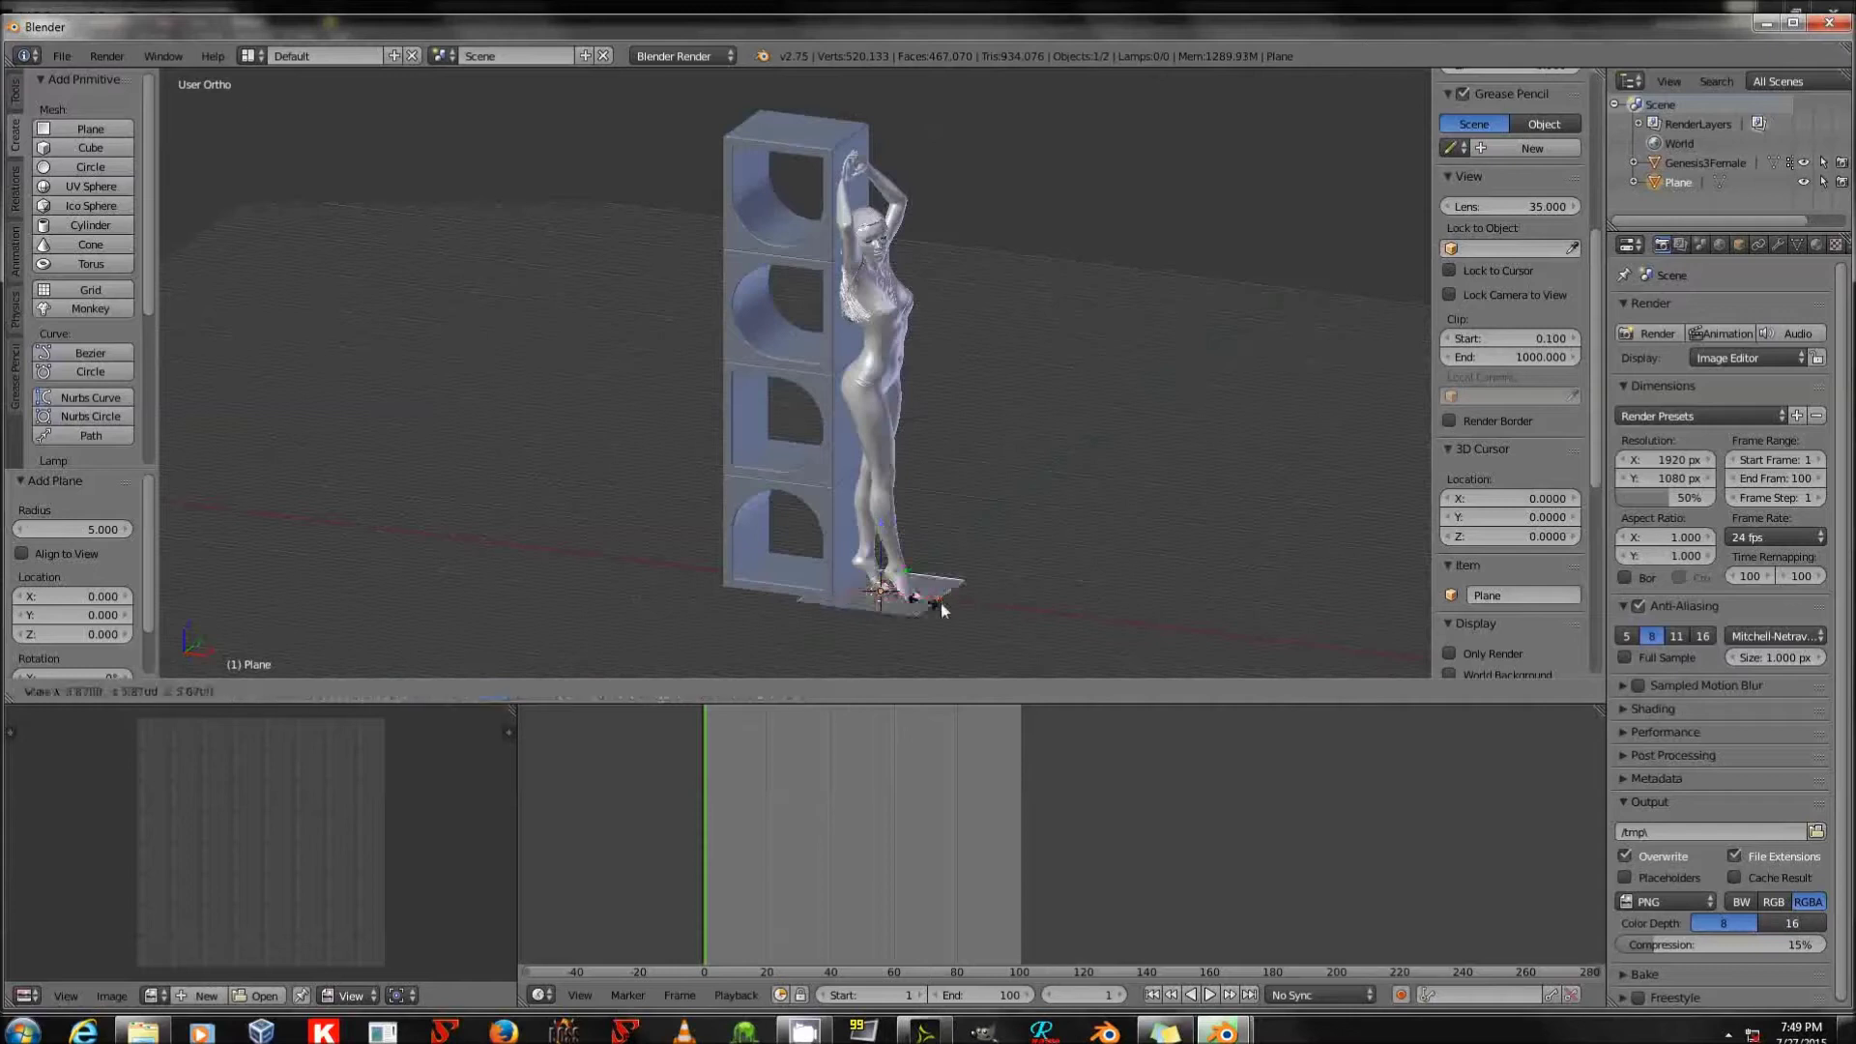
click(1287, 649)
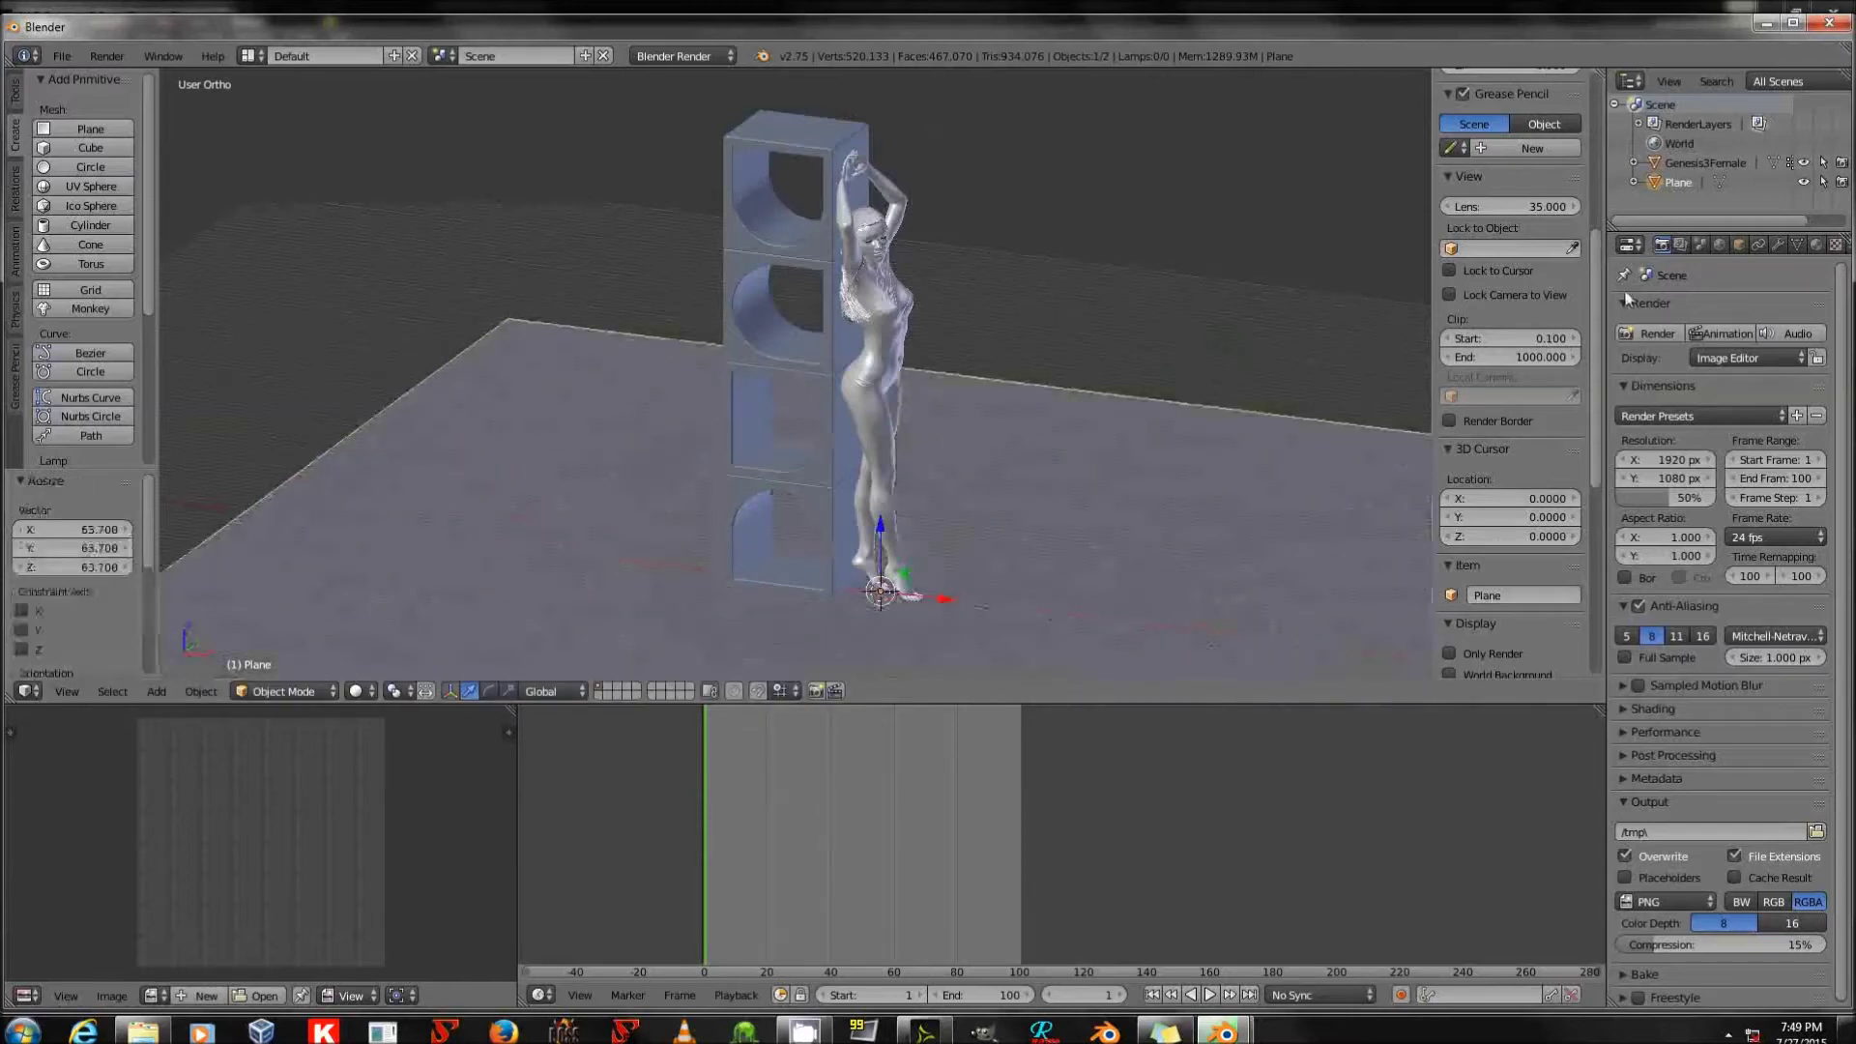
Widen the properties area, enable Fluid physics on the floor plane and set its type to Obstacle.
drag(1606, 290, 1445, 291)
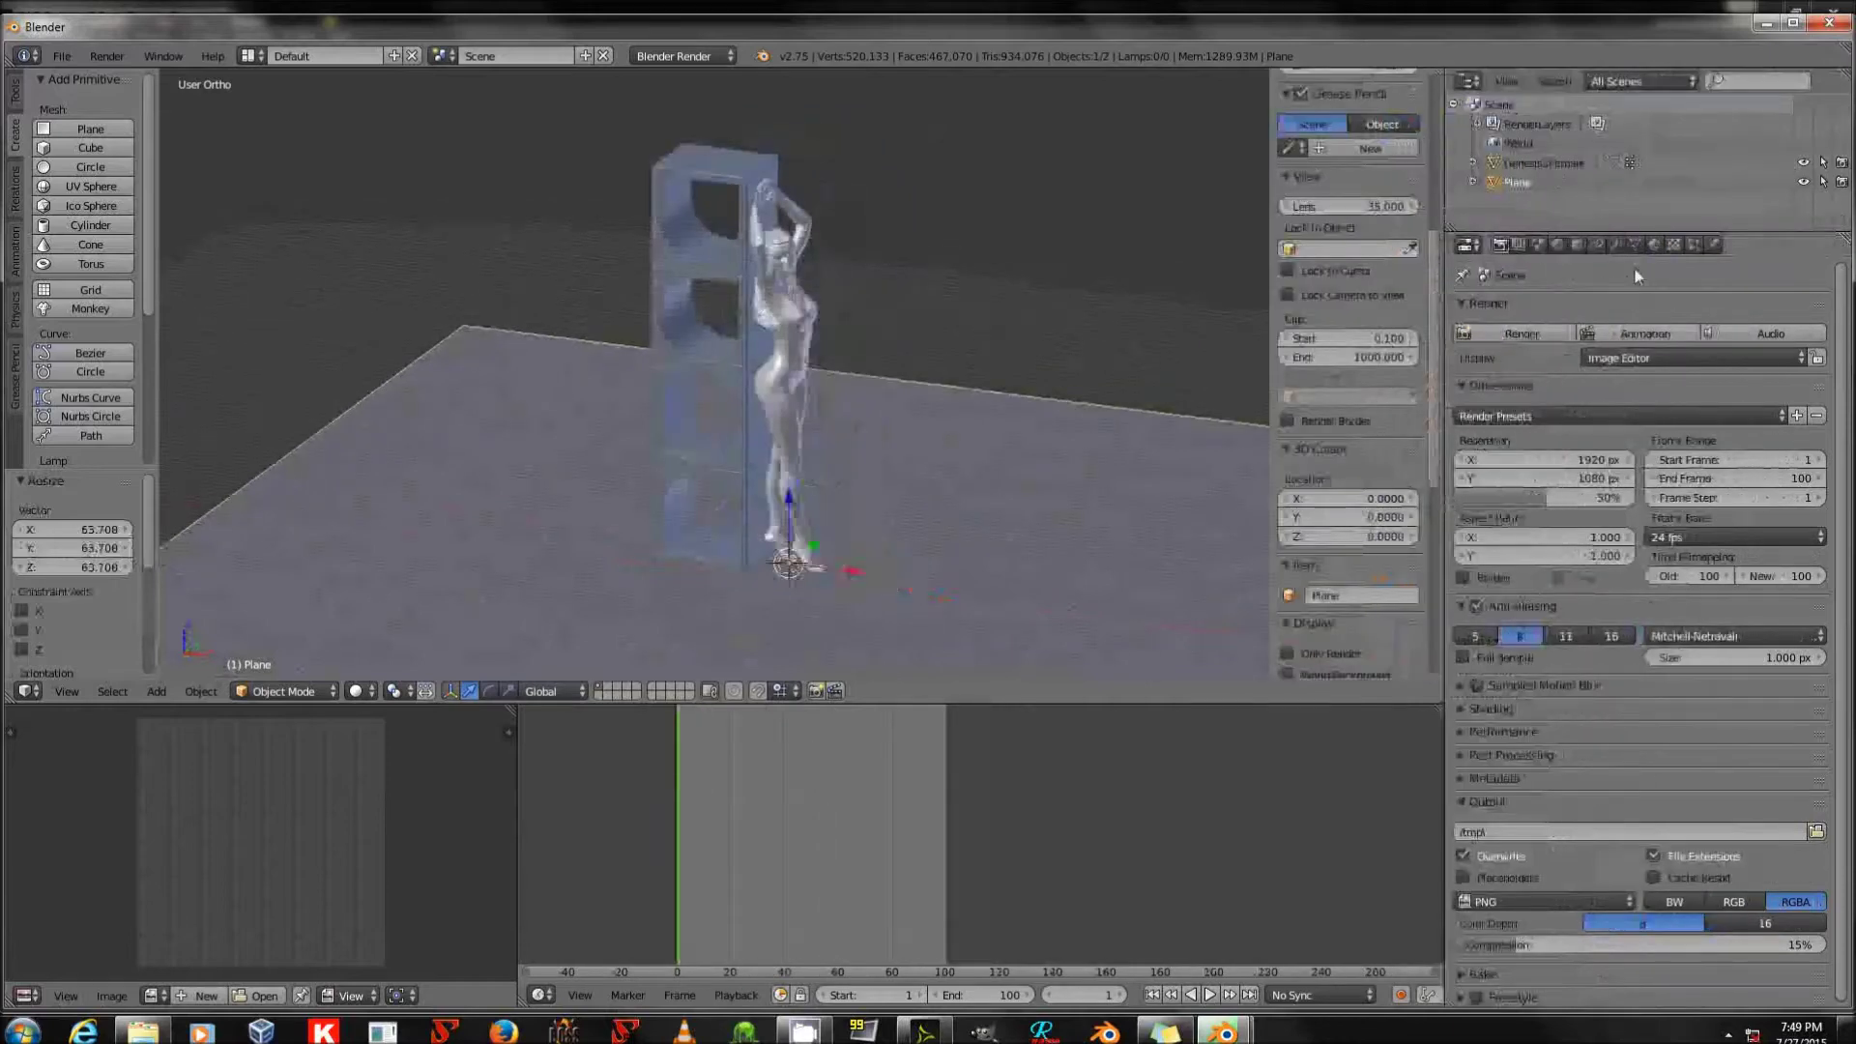
click(1714, 245)
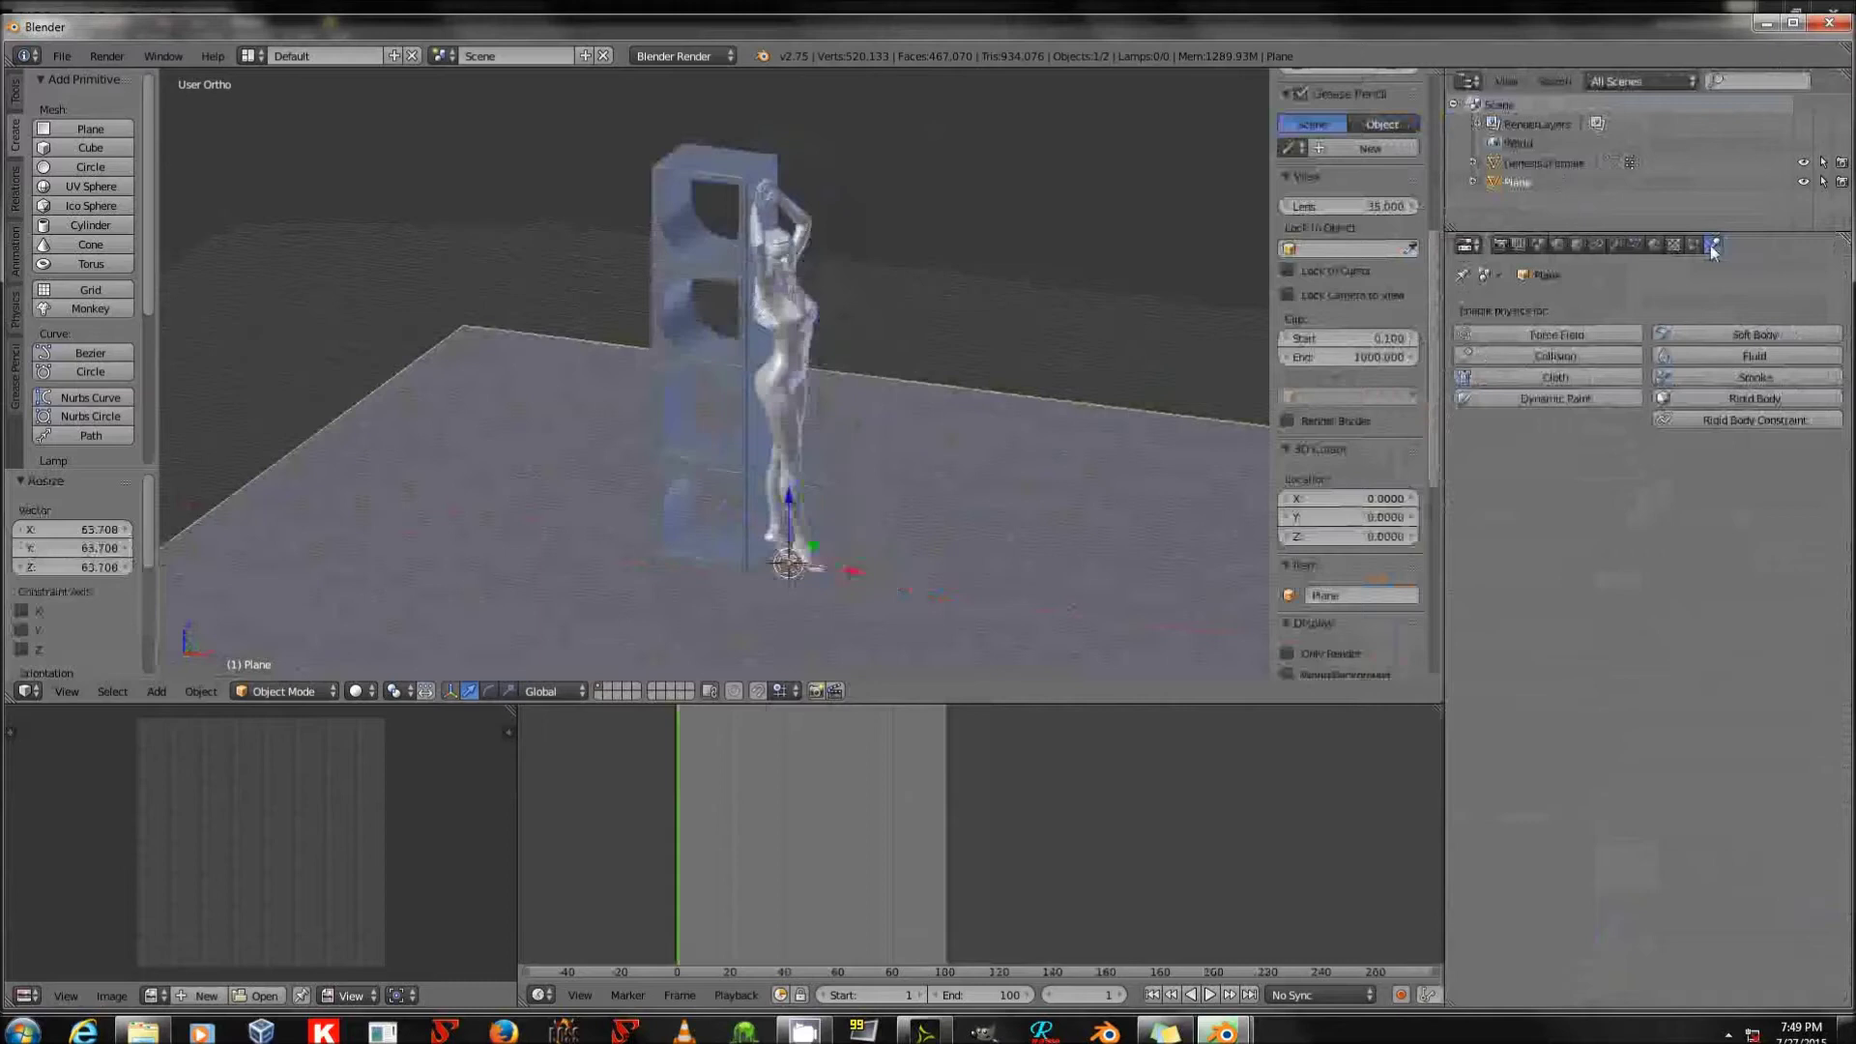
click(1745, 358)
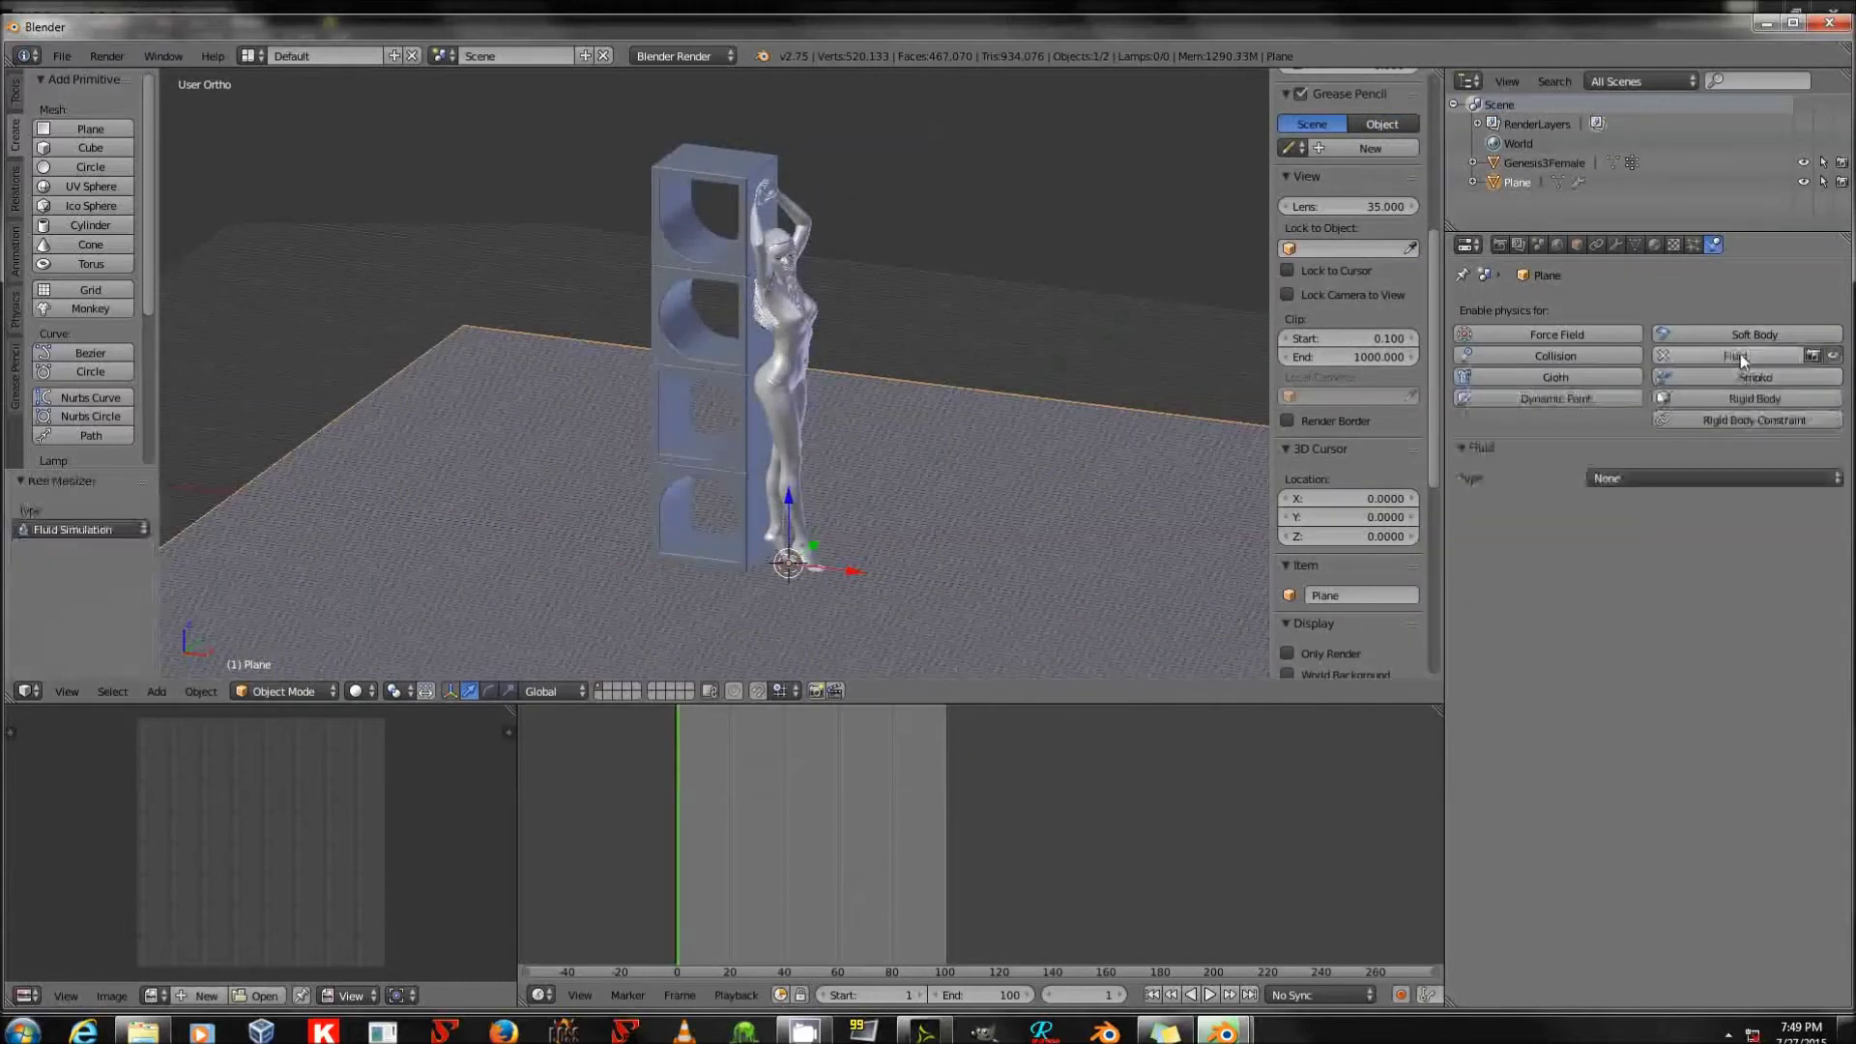
click(1677, 479)
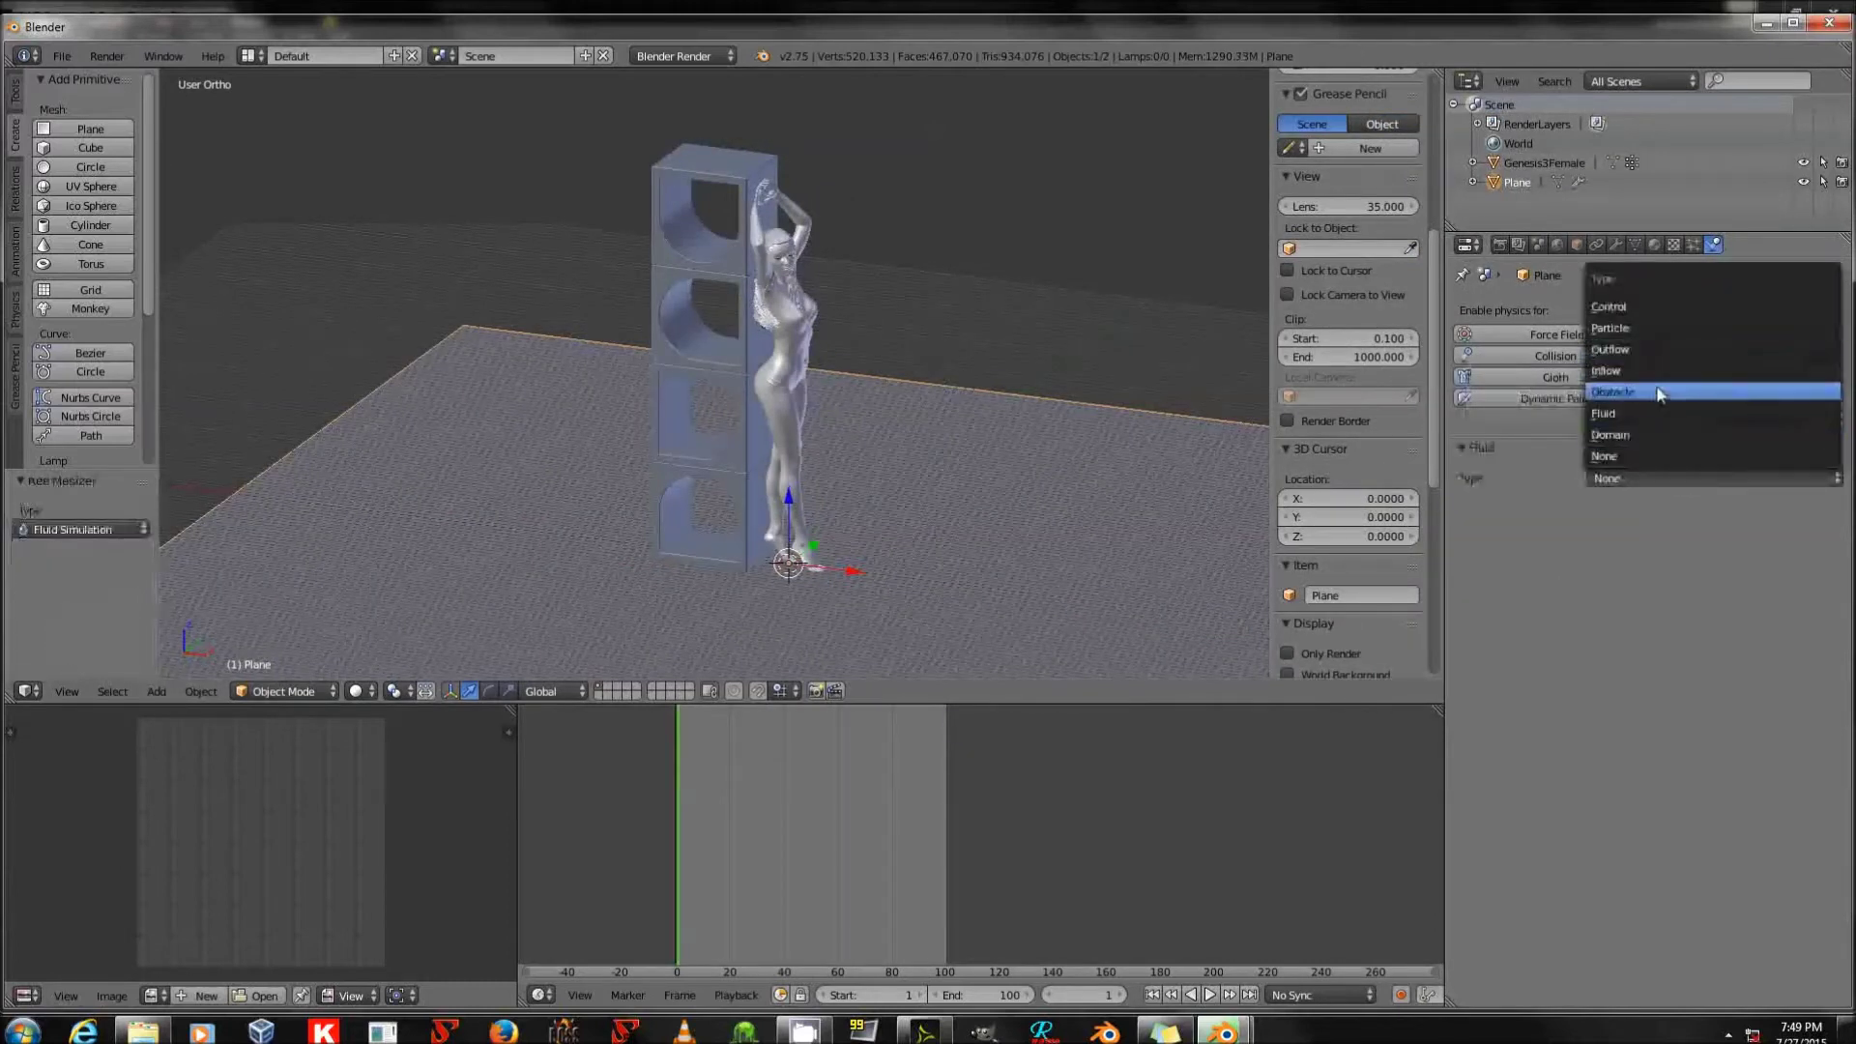
click(1661, 392)
Enable Fluid physics on the Genesis3Female mesh and set its type to Obstacle.
right_click(769, 296)
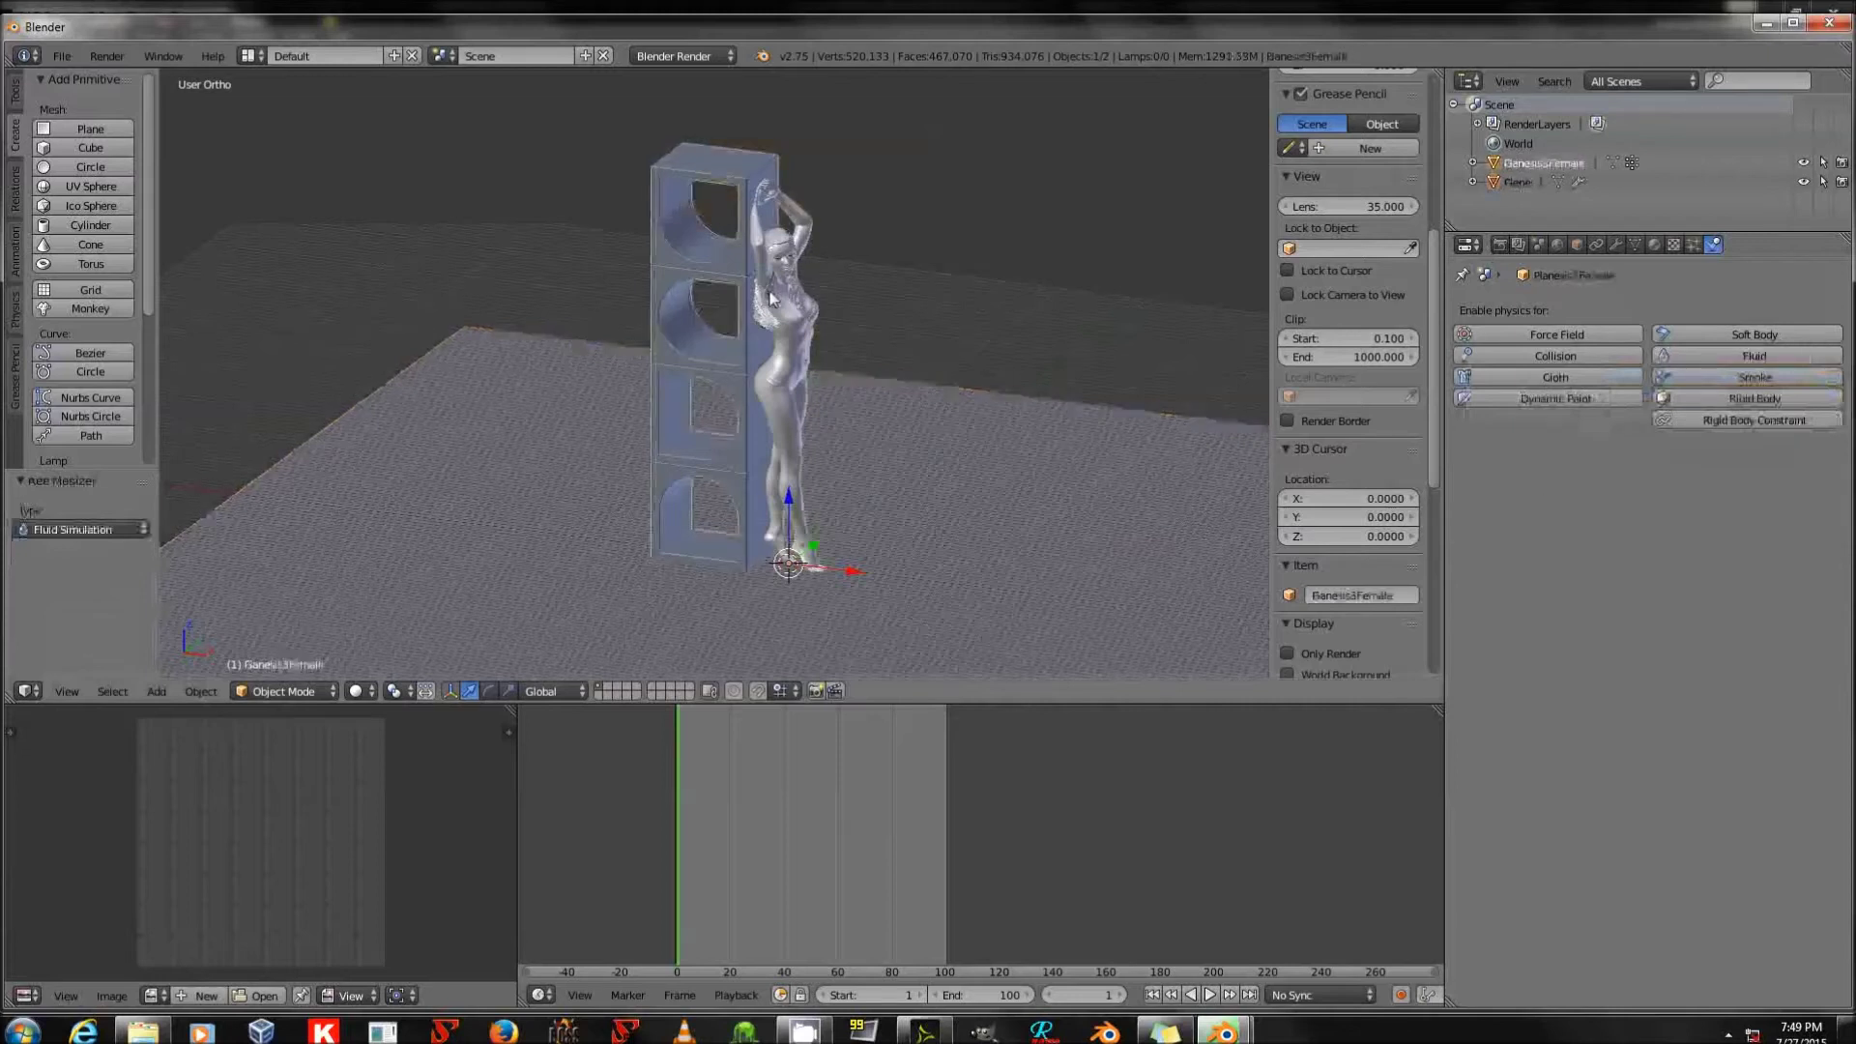
click(1766, 357)
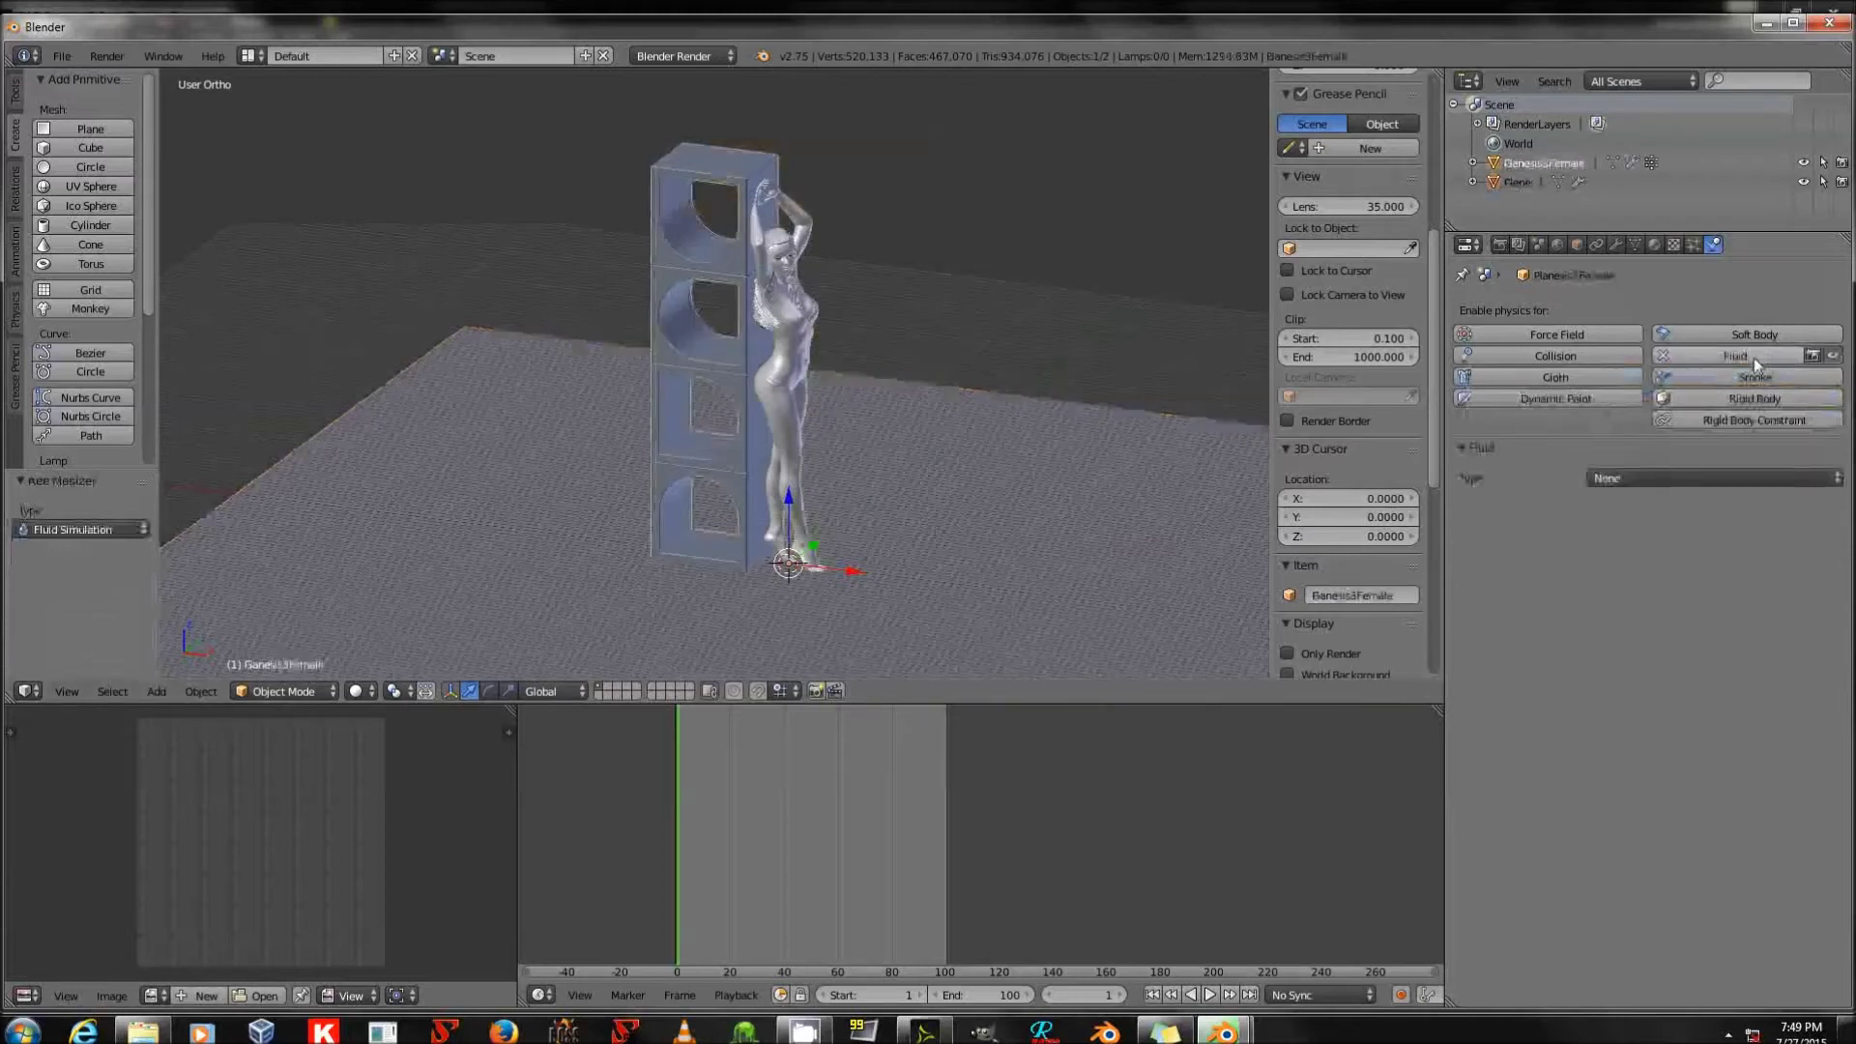
click(1710, 478)
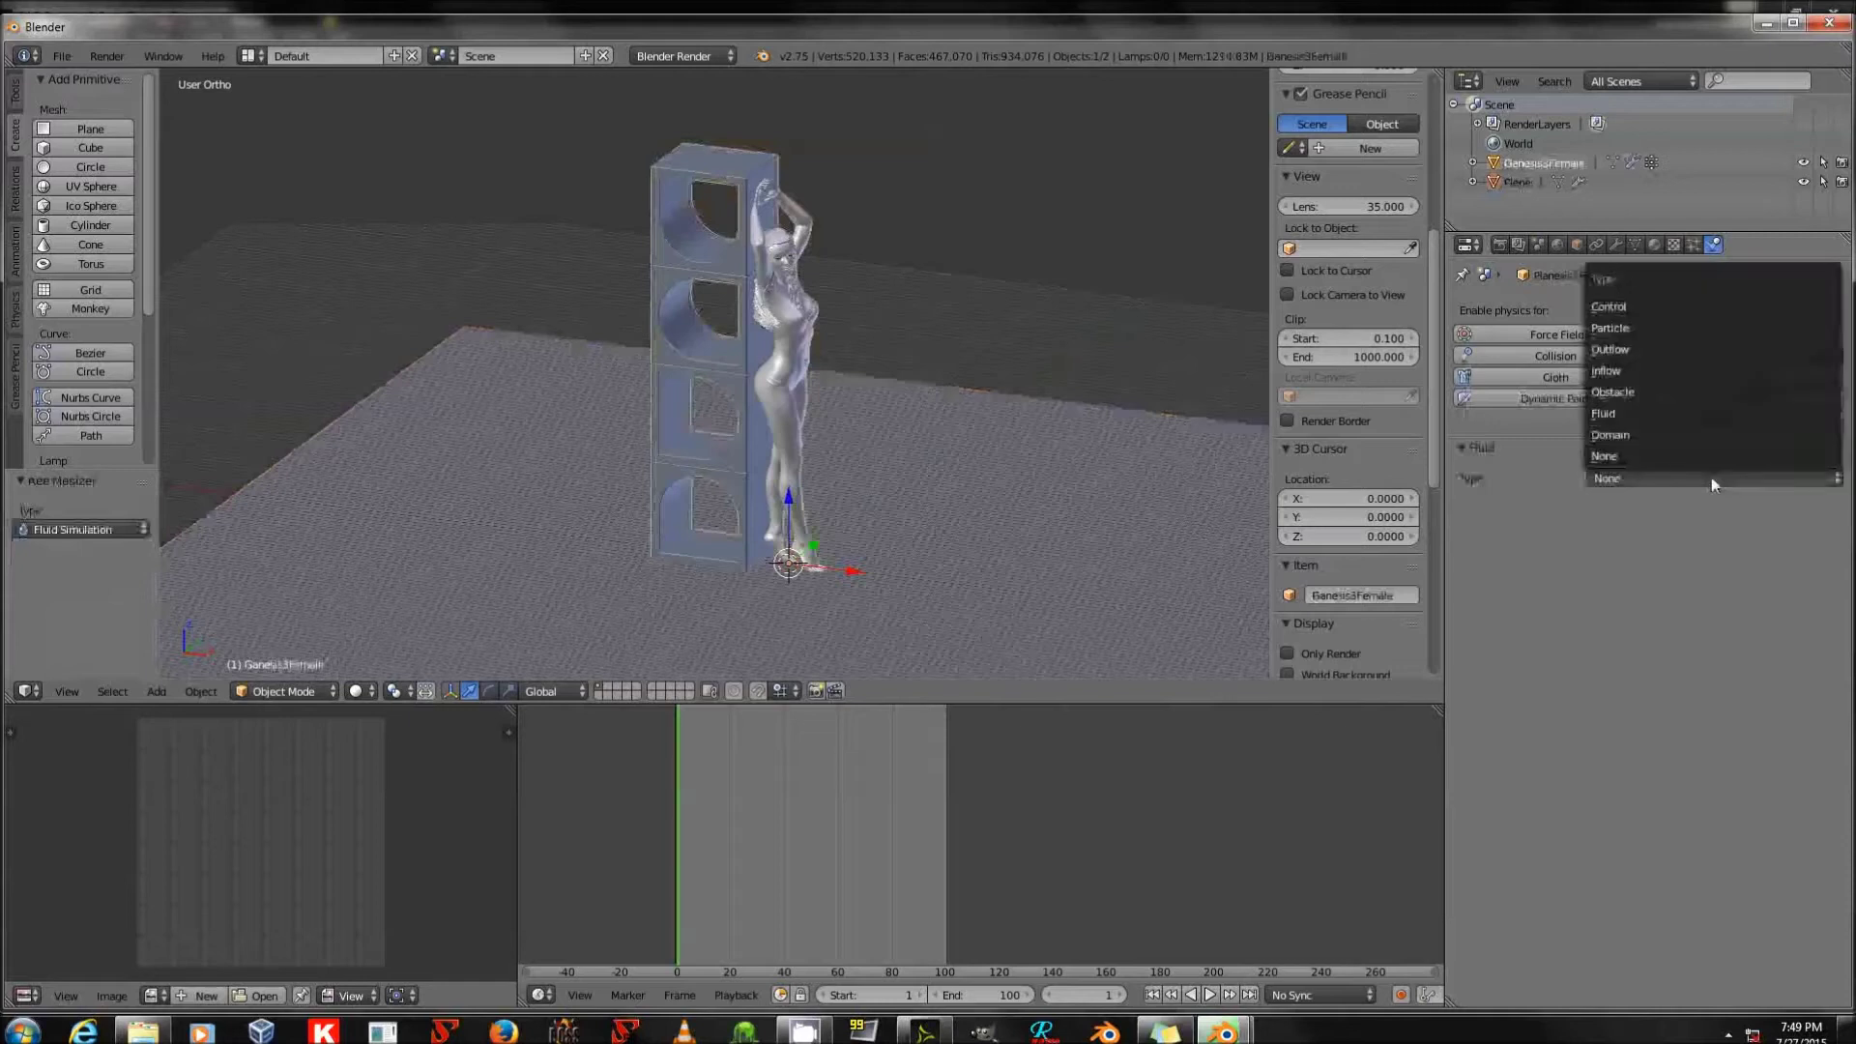
click(1669, 390)
Add a UV sphere at the figure's feet and raise it about 229 units along Z, above the figure.
key(a)
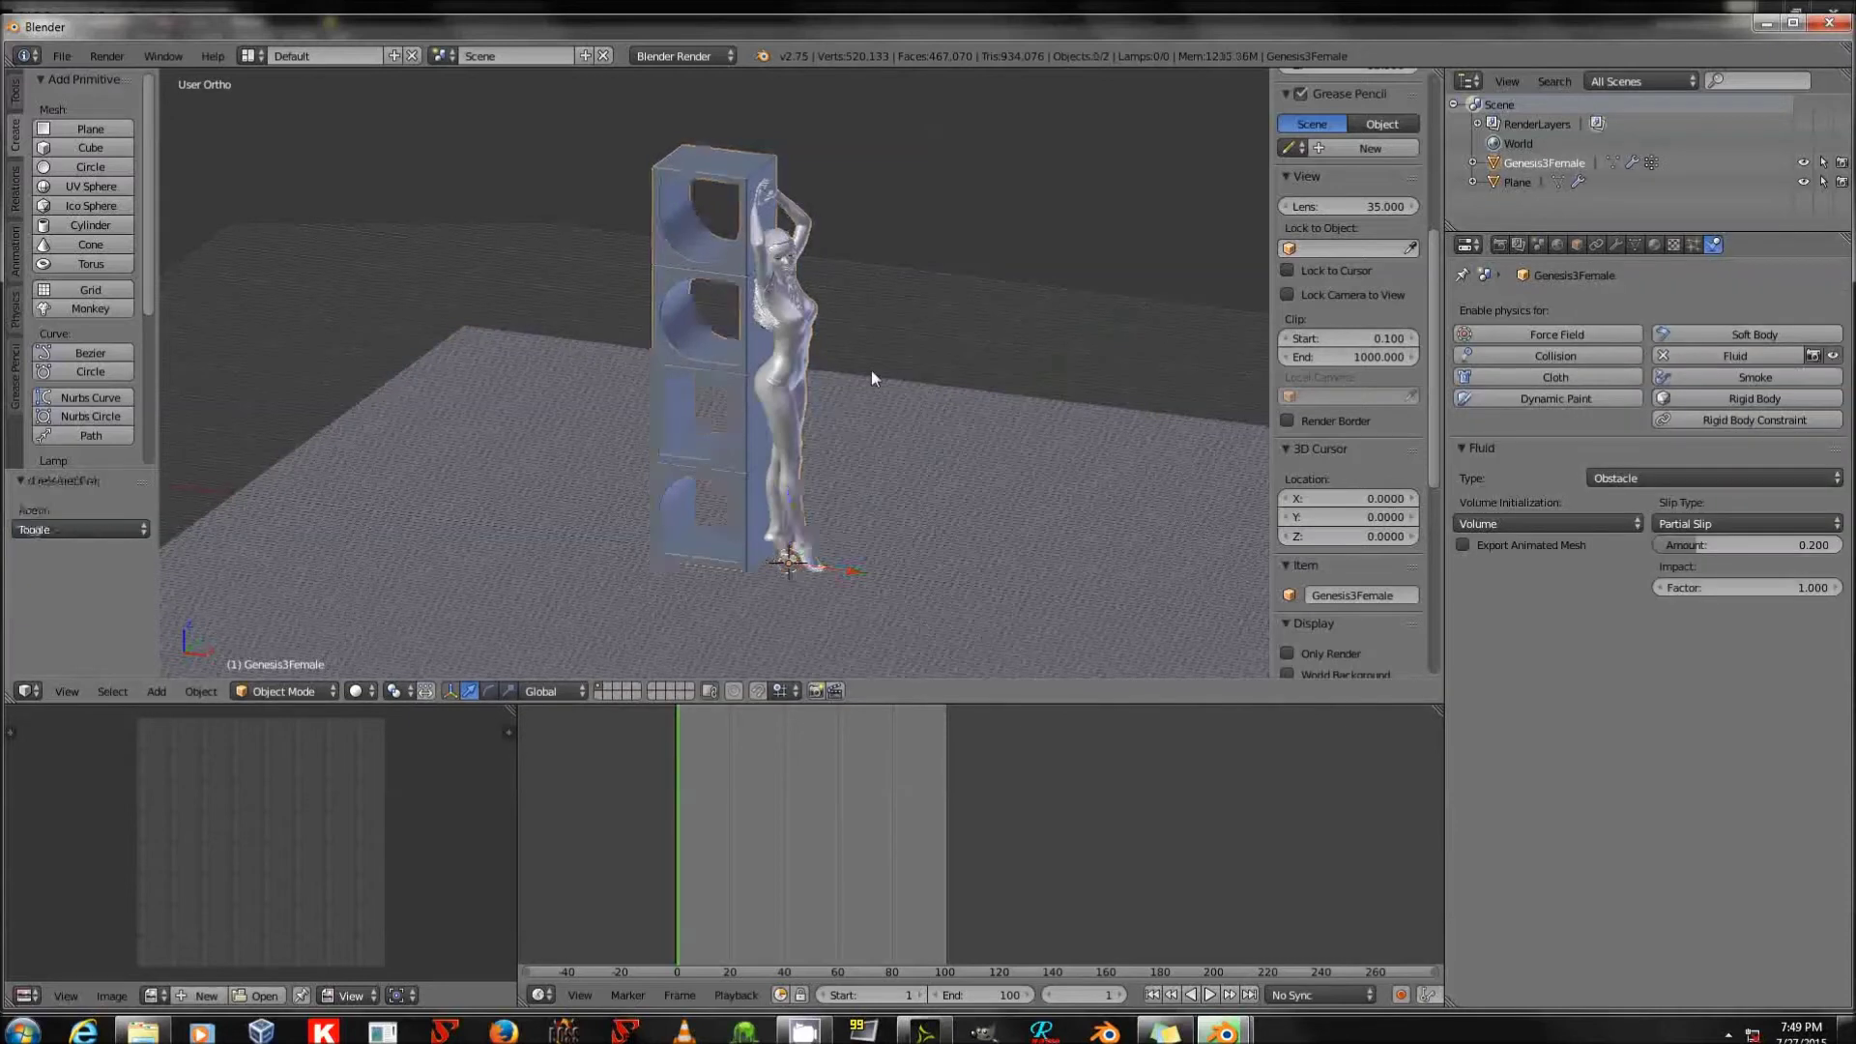
click(93, 186)
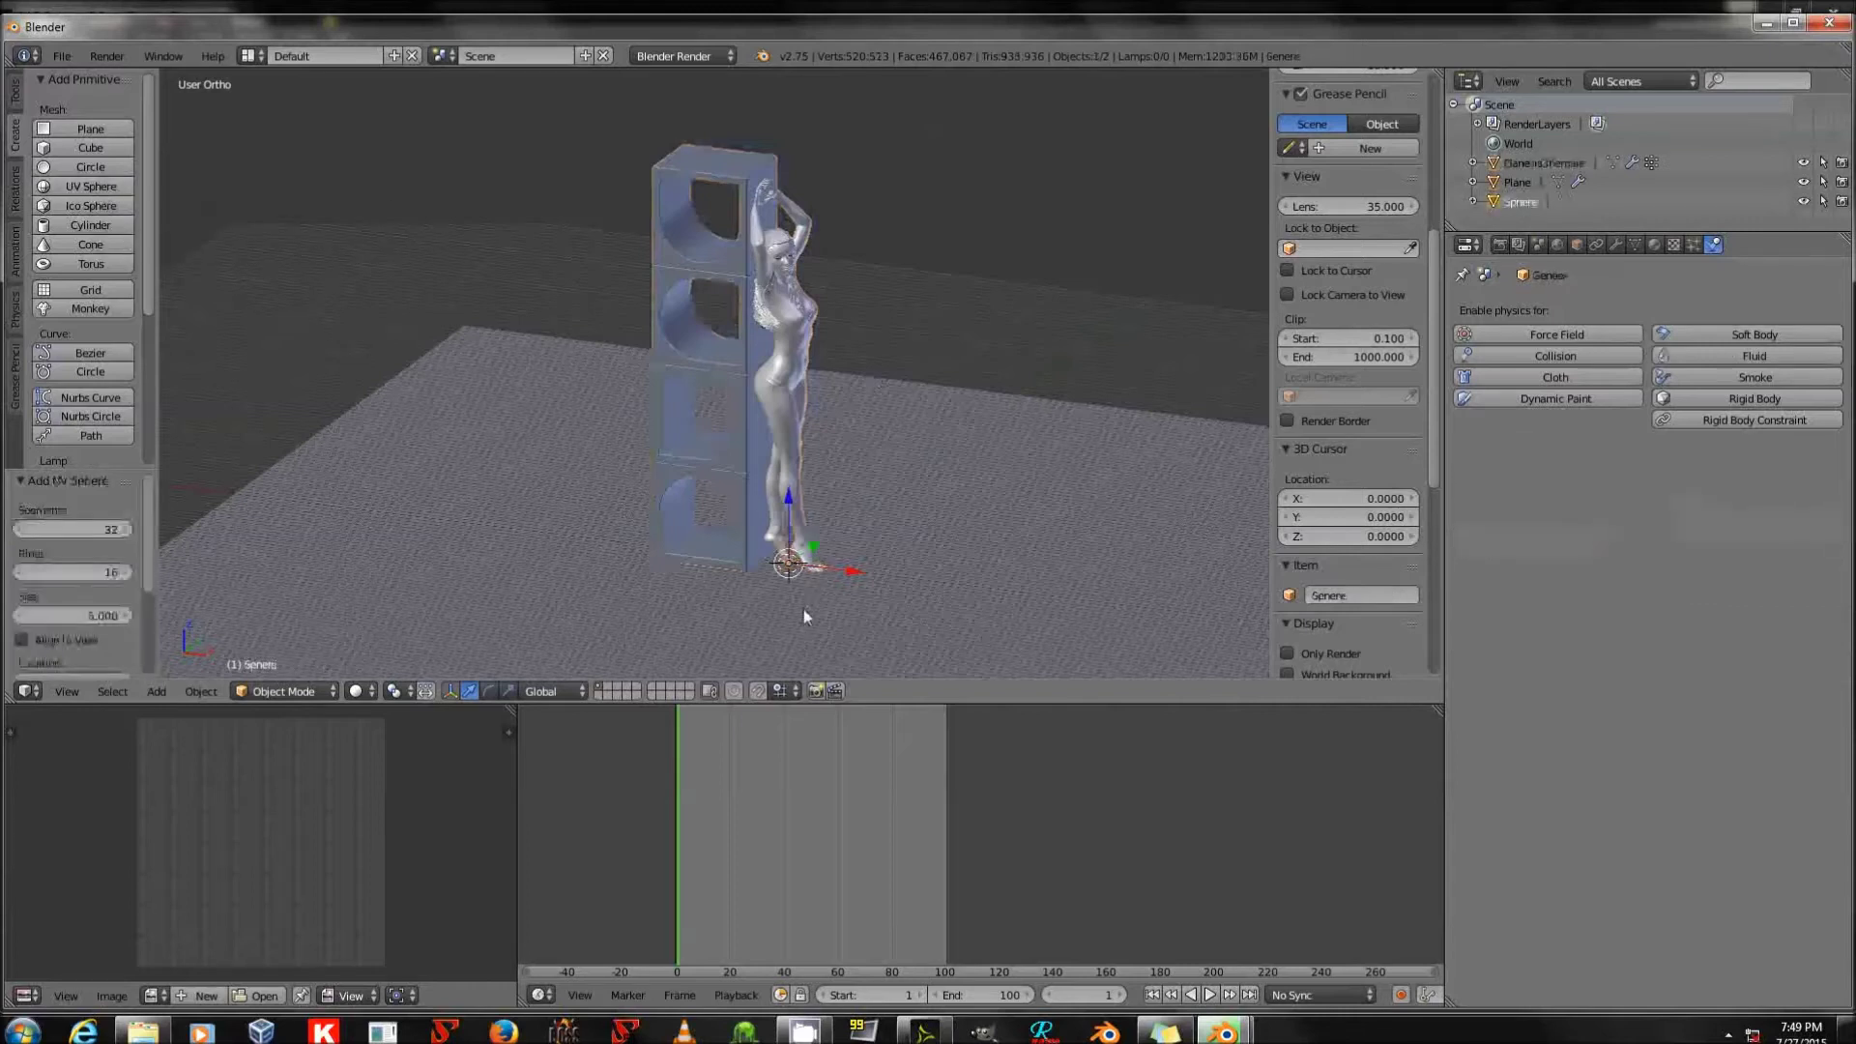
key(g)
key(z)
click(829, 199)
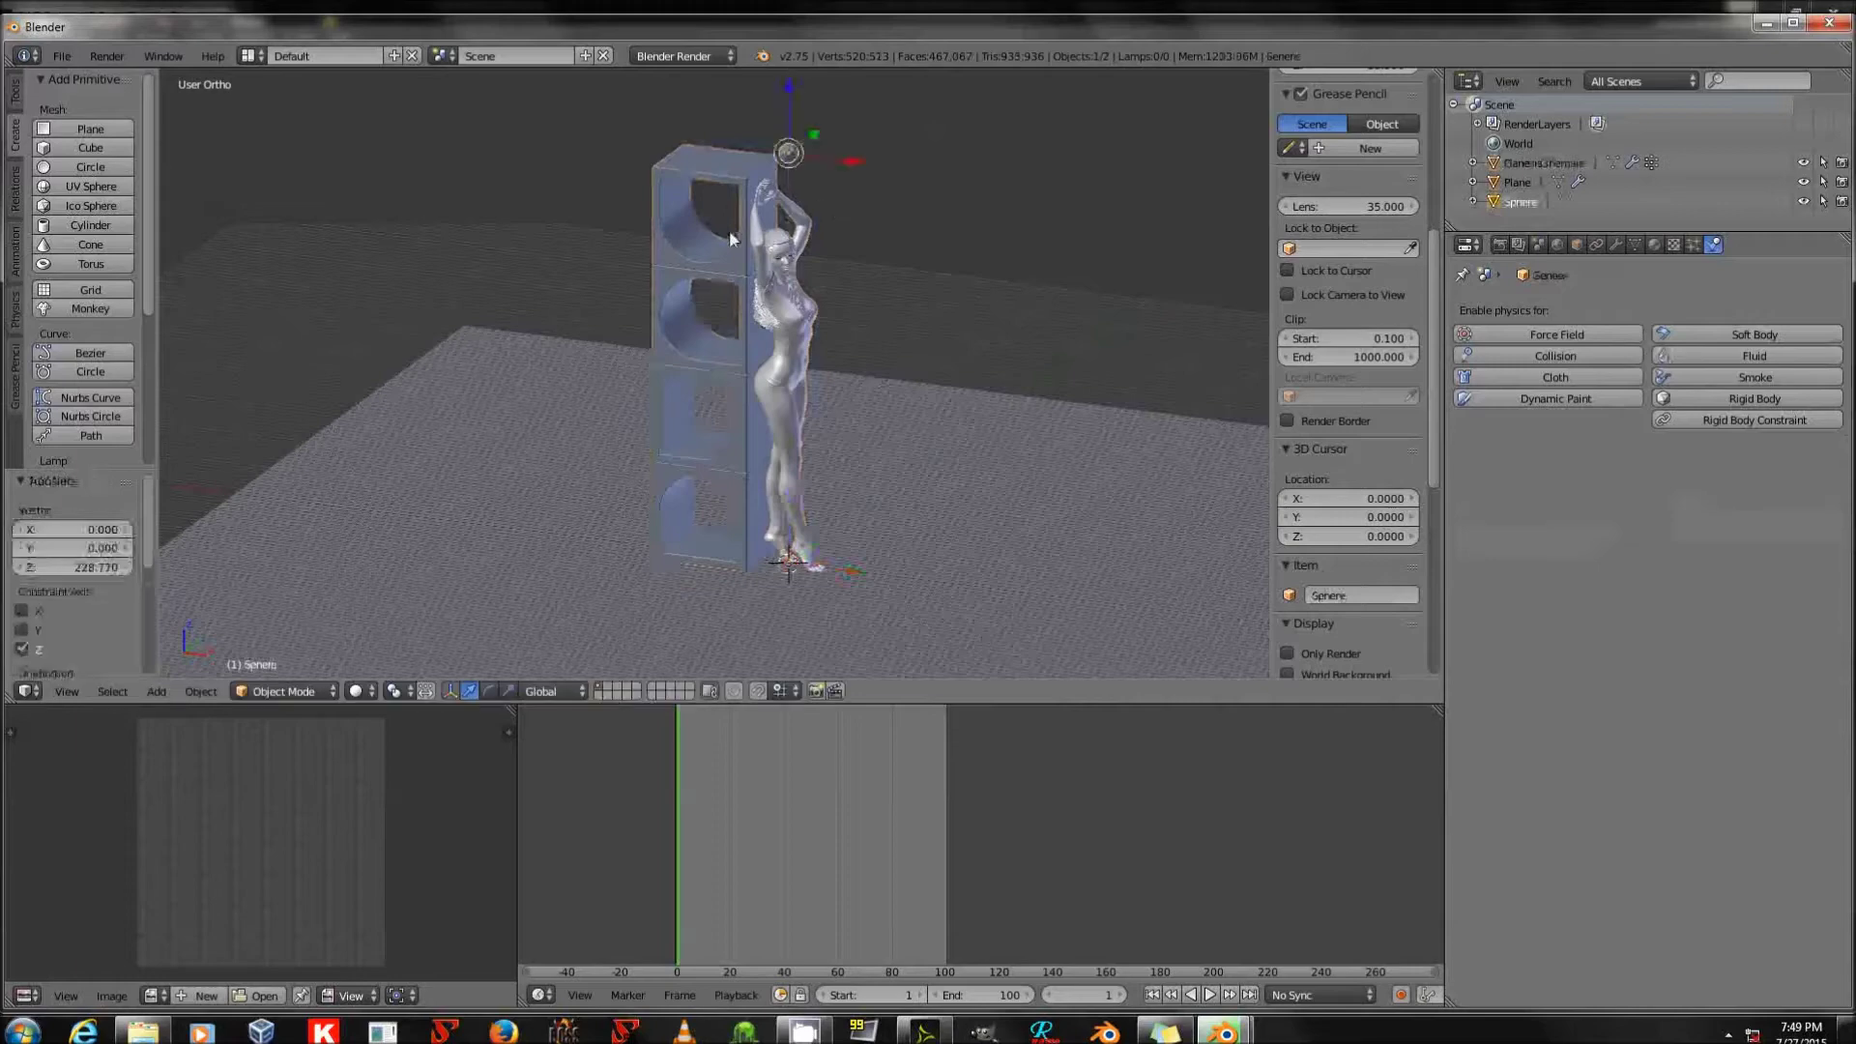
Move the sphere along X from above the figure to over the column.
middle_drag(729, 229, 913, 257)
key(g)
key(x)
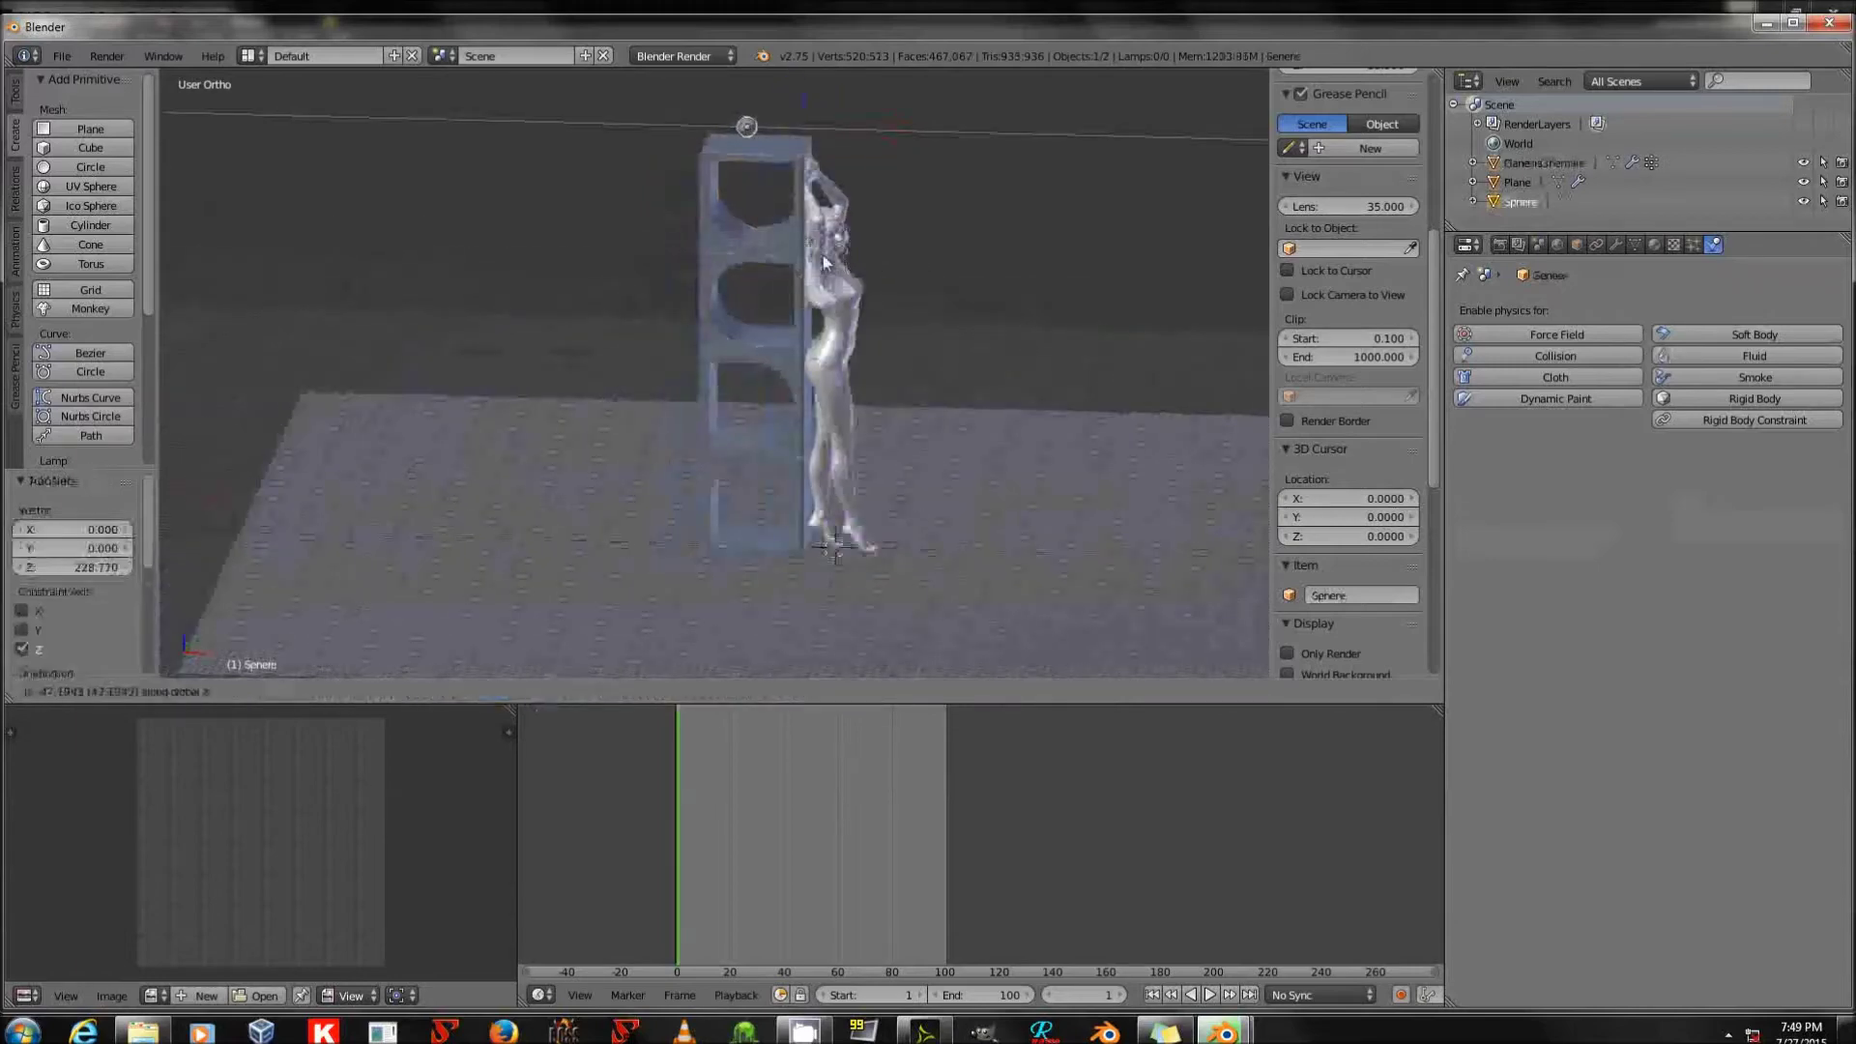
click(823, 260)
middle_drag(824, 261, 961, 422)
key(g)
key(x)
click(893, 412)
Fine-tune the sphere's position on top of the column, shifting it along X and lowering it about 4.2 units along Z.
key(s)
right_click(944, 418)
key(g)
key(x)
click(919, 404)
key(g)
key(x)
click(930, 404)
key(g)
key(z)
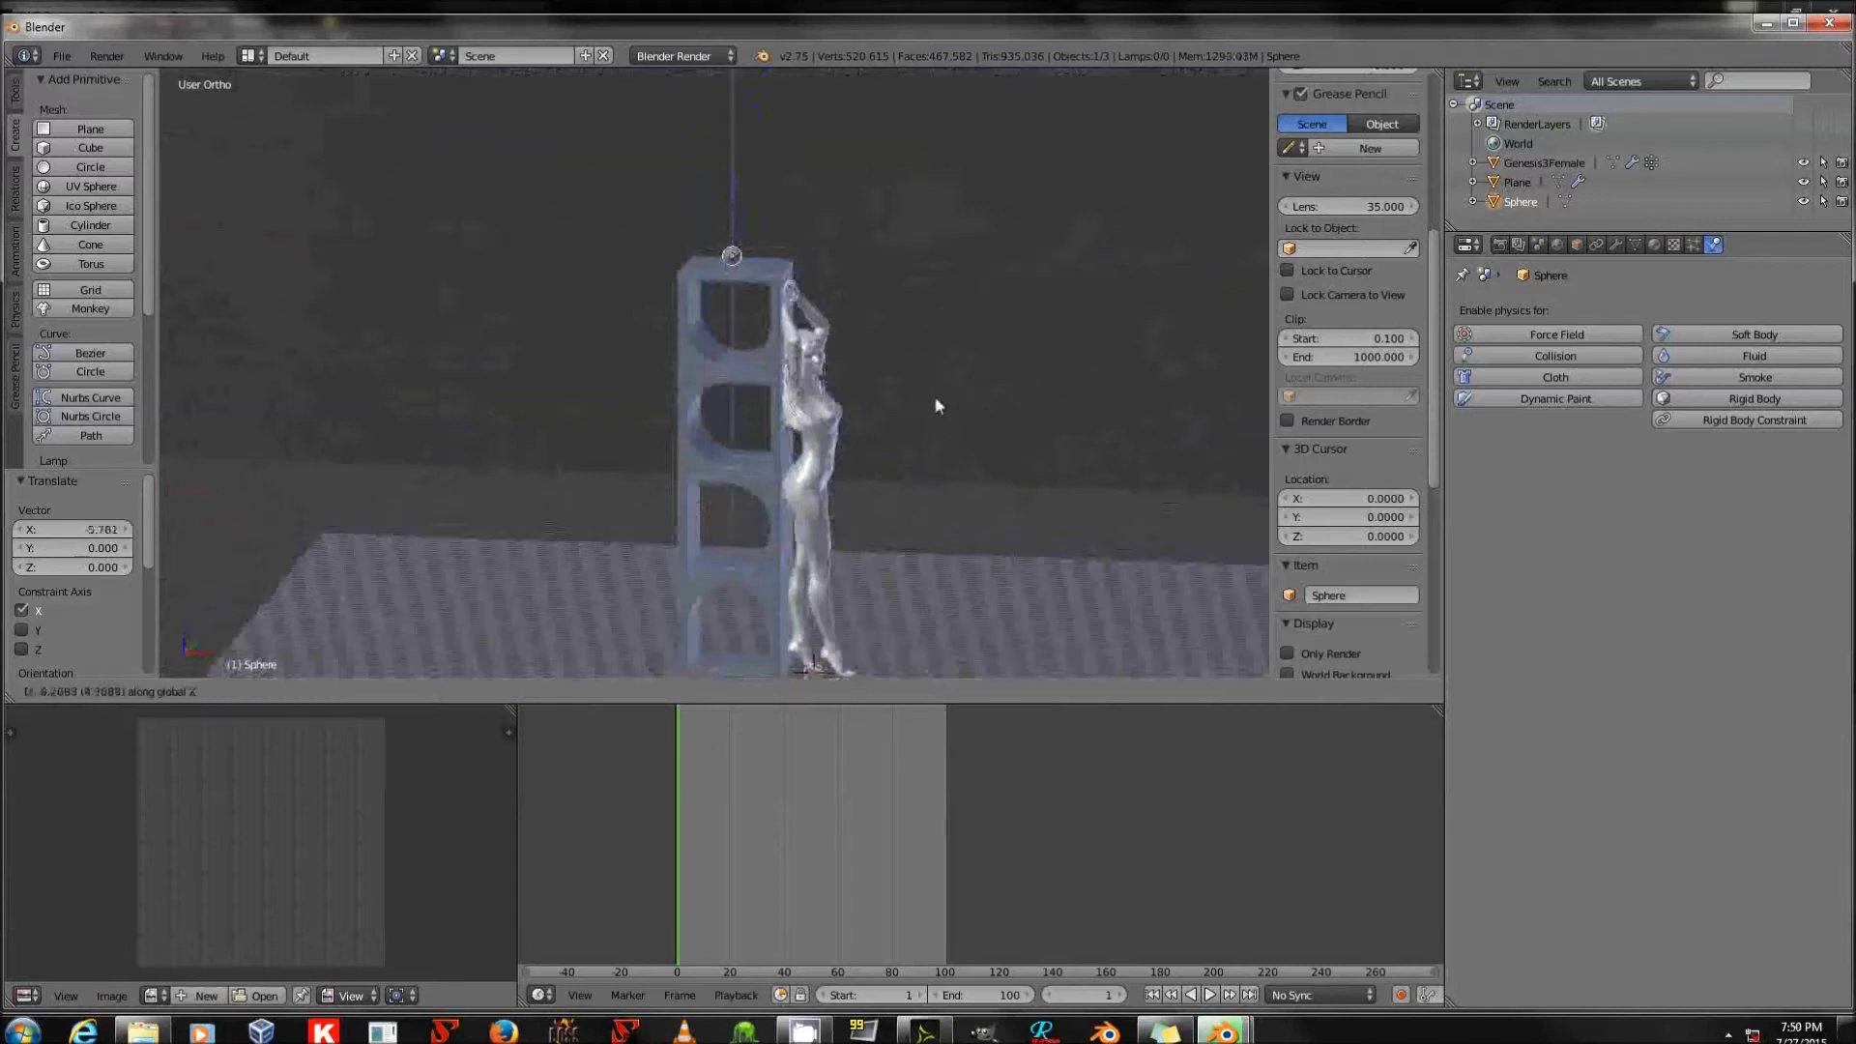
click(936, 406)
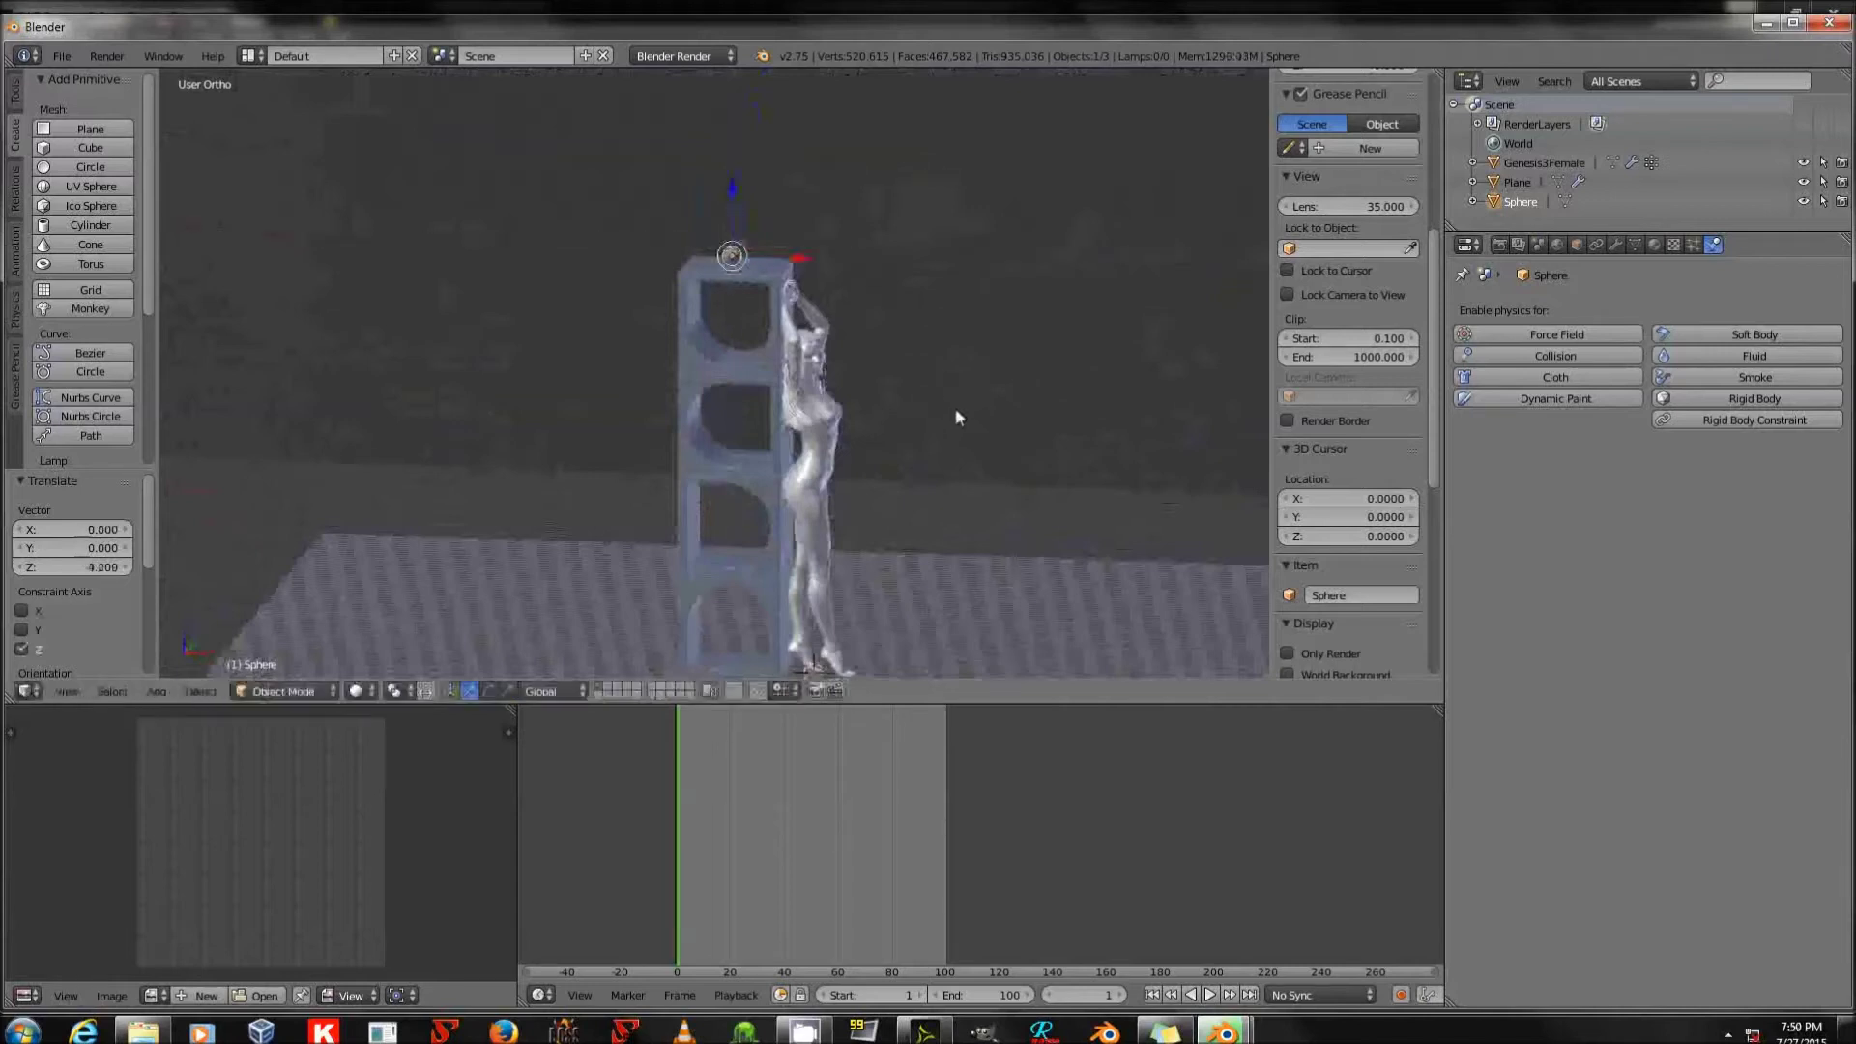
Enable Fluid physics on the sphere and set its type to Inflow.
click(1743, 357)
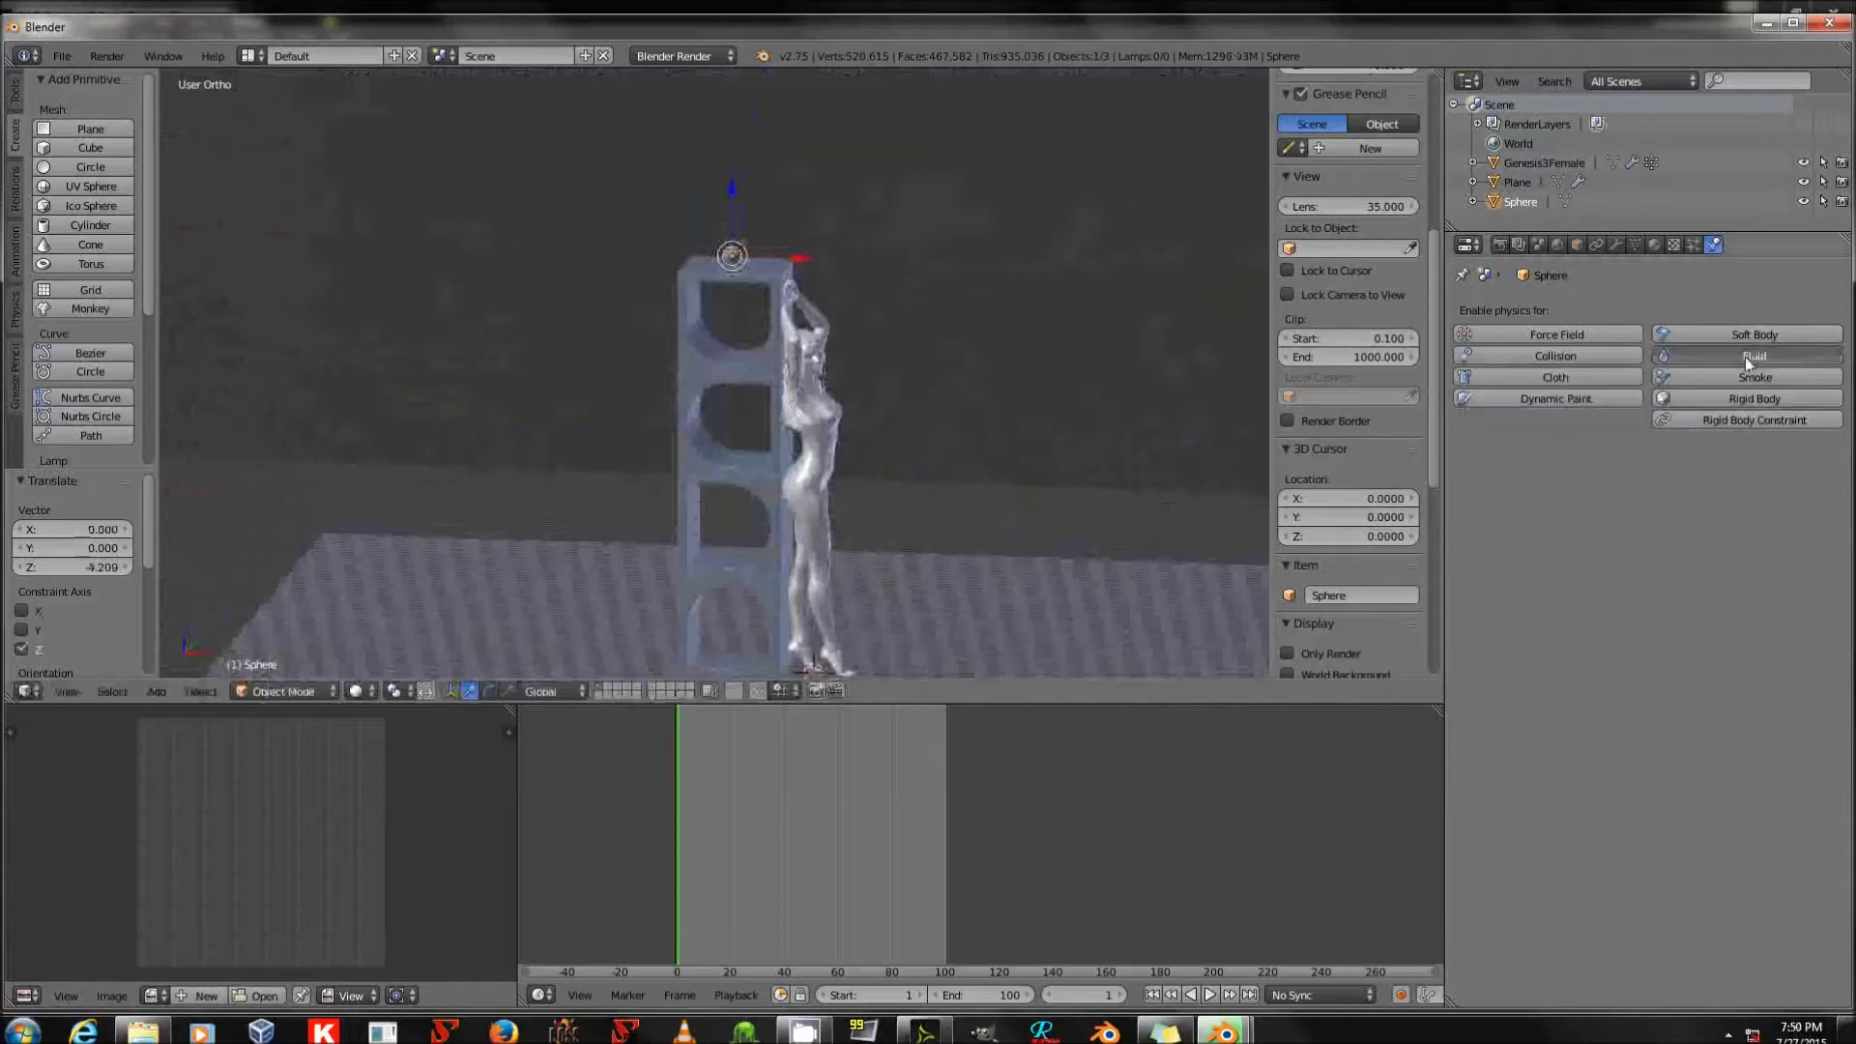
click(1696, 479)
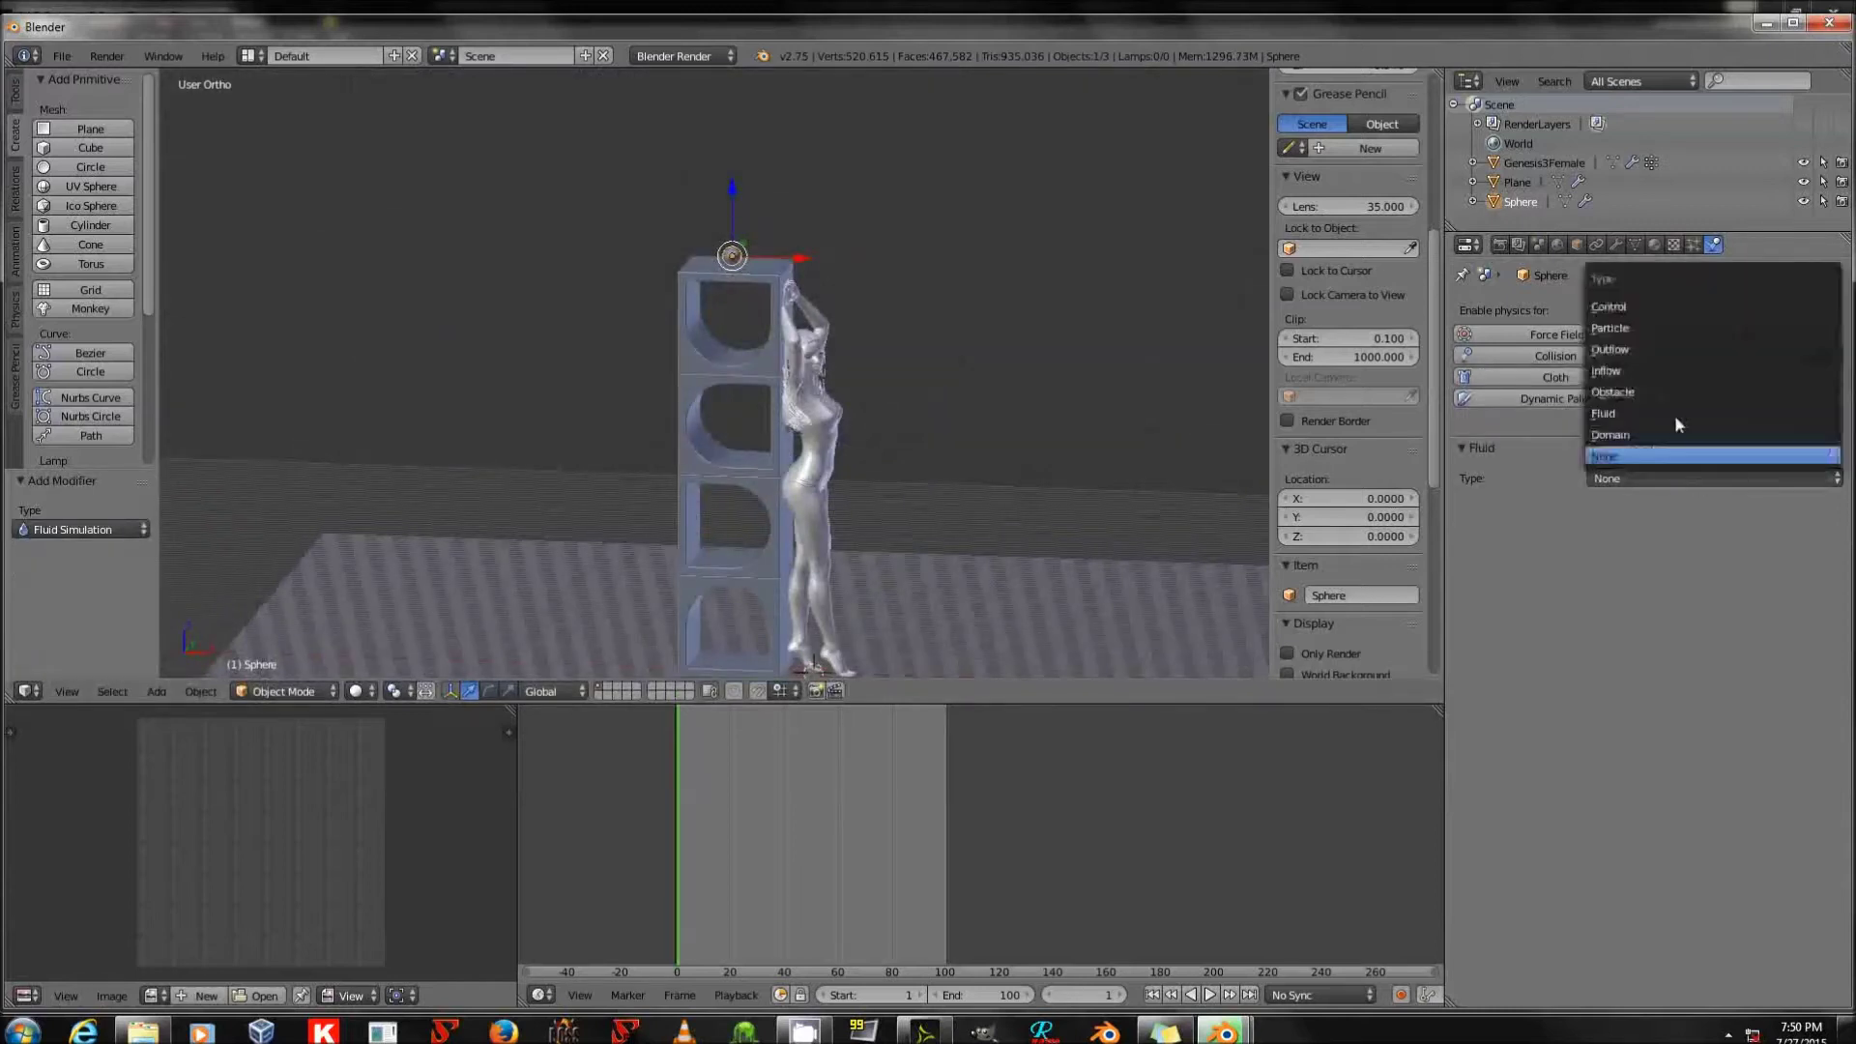
click(1653, 370)
Set the sphere's inflow velocity to 2 in Y and -2 in Z.
middle_drag(1022, 419, 1079, 385)
click(1749, 565)
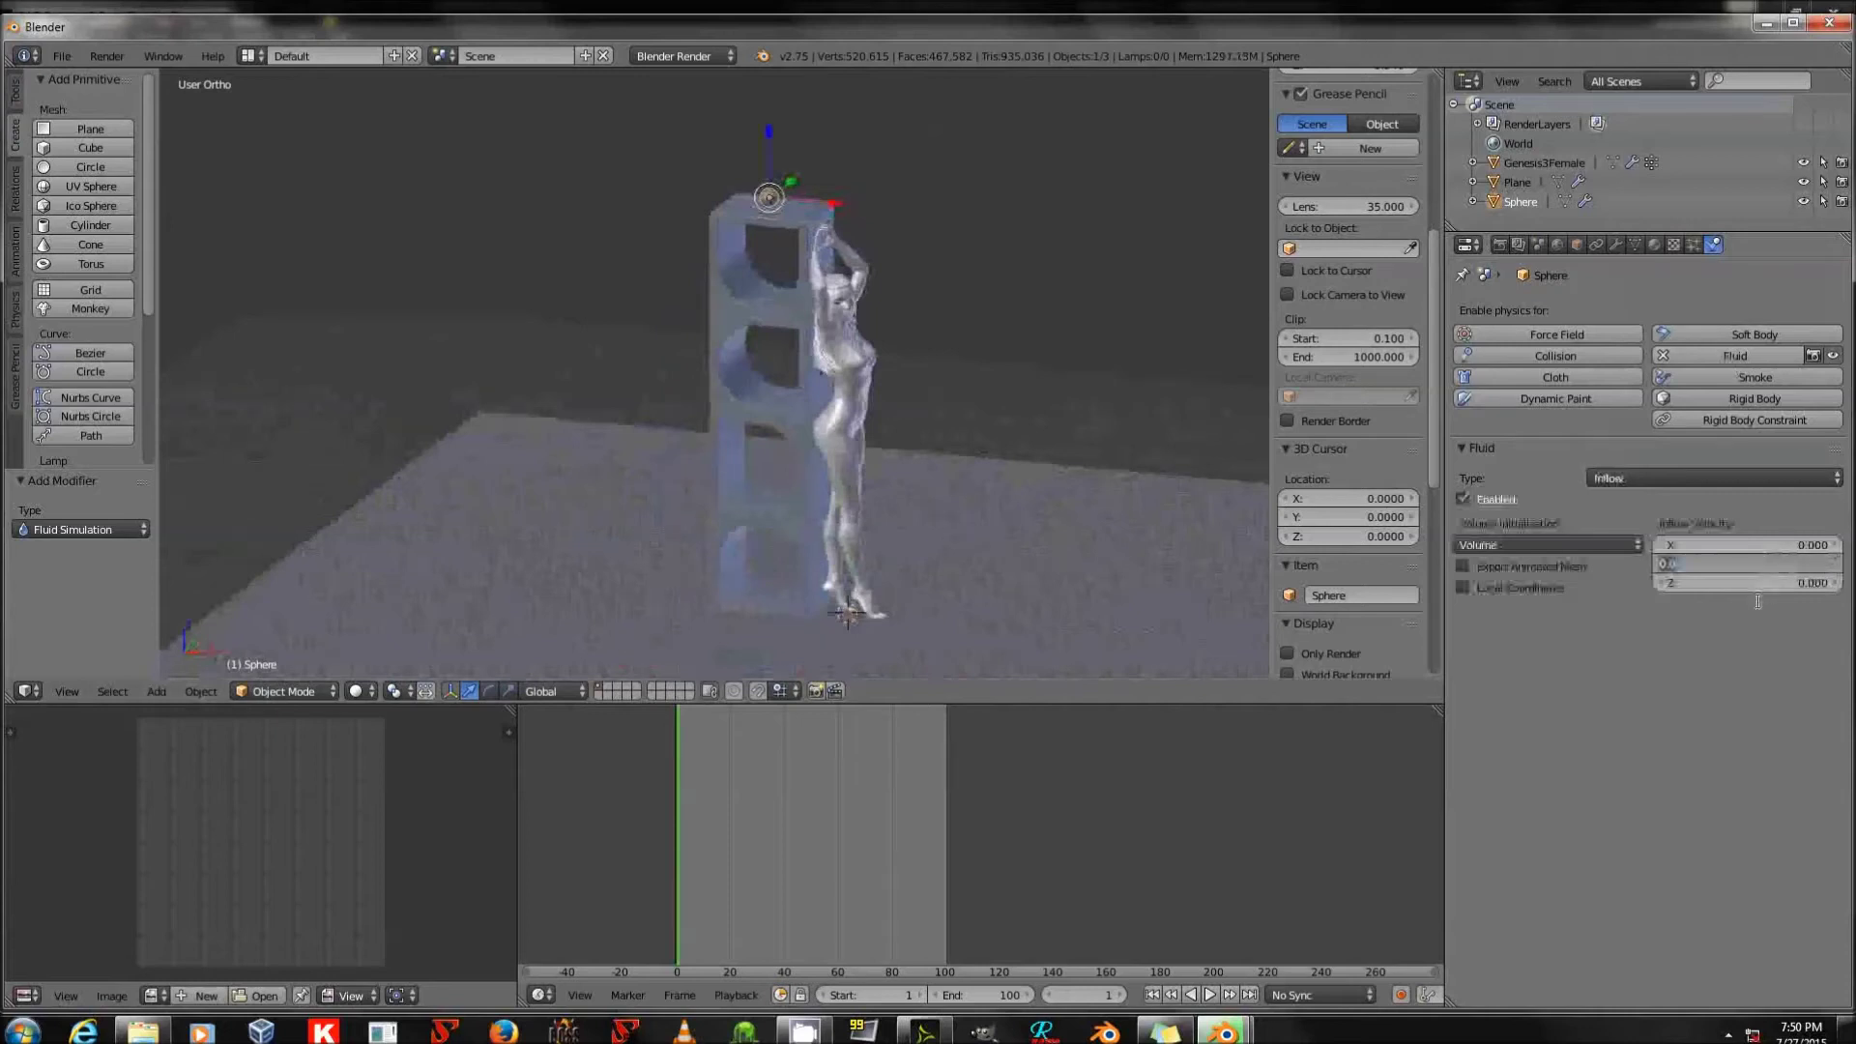
text(2)
key(Return)
click(1745, 582)
text(2)
key(Return)
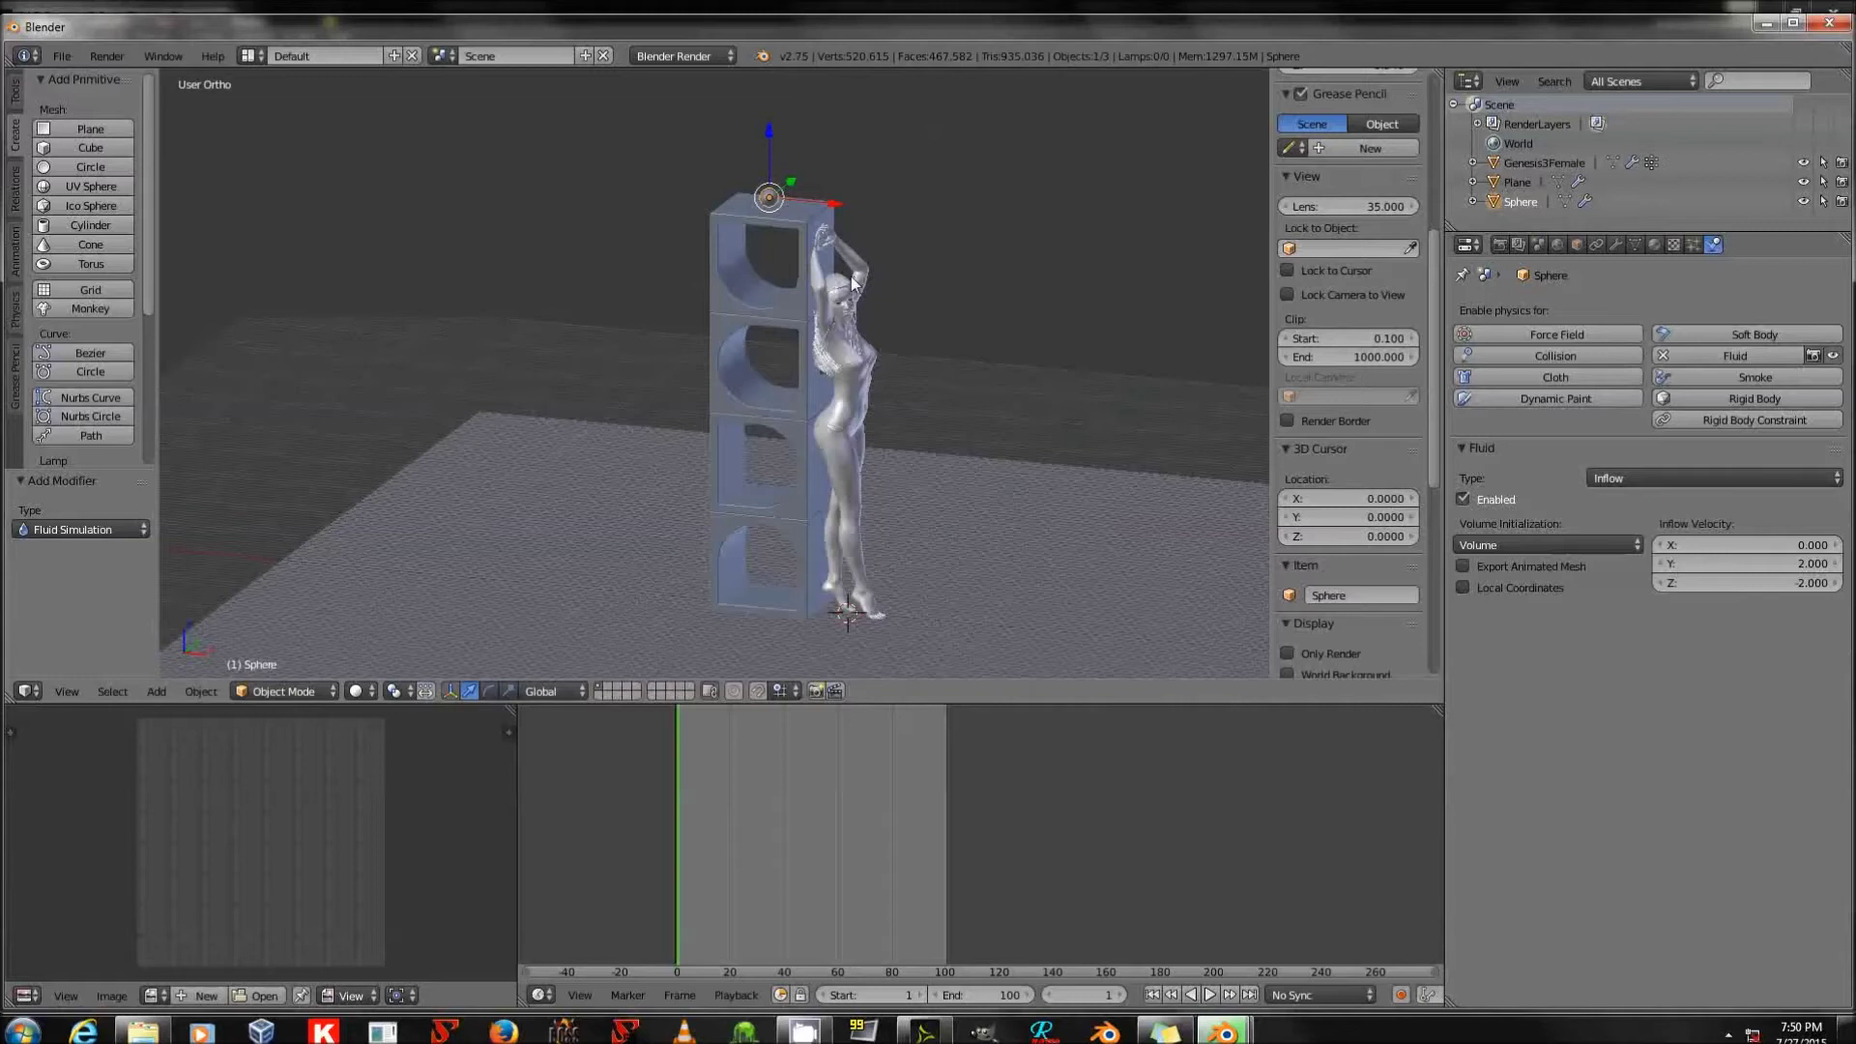
Add a cube at the figure's feet and scale it up wider than the figure and column.
key(a)
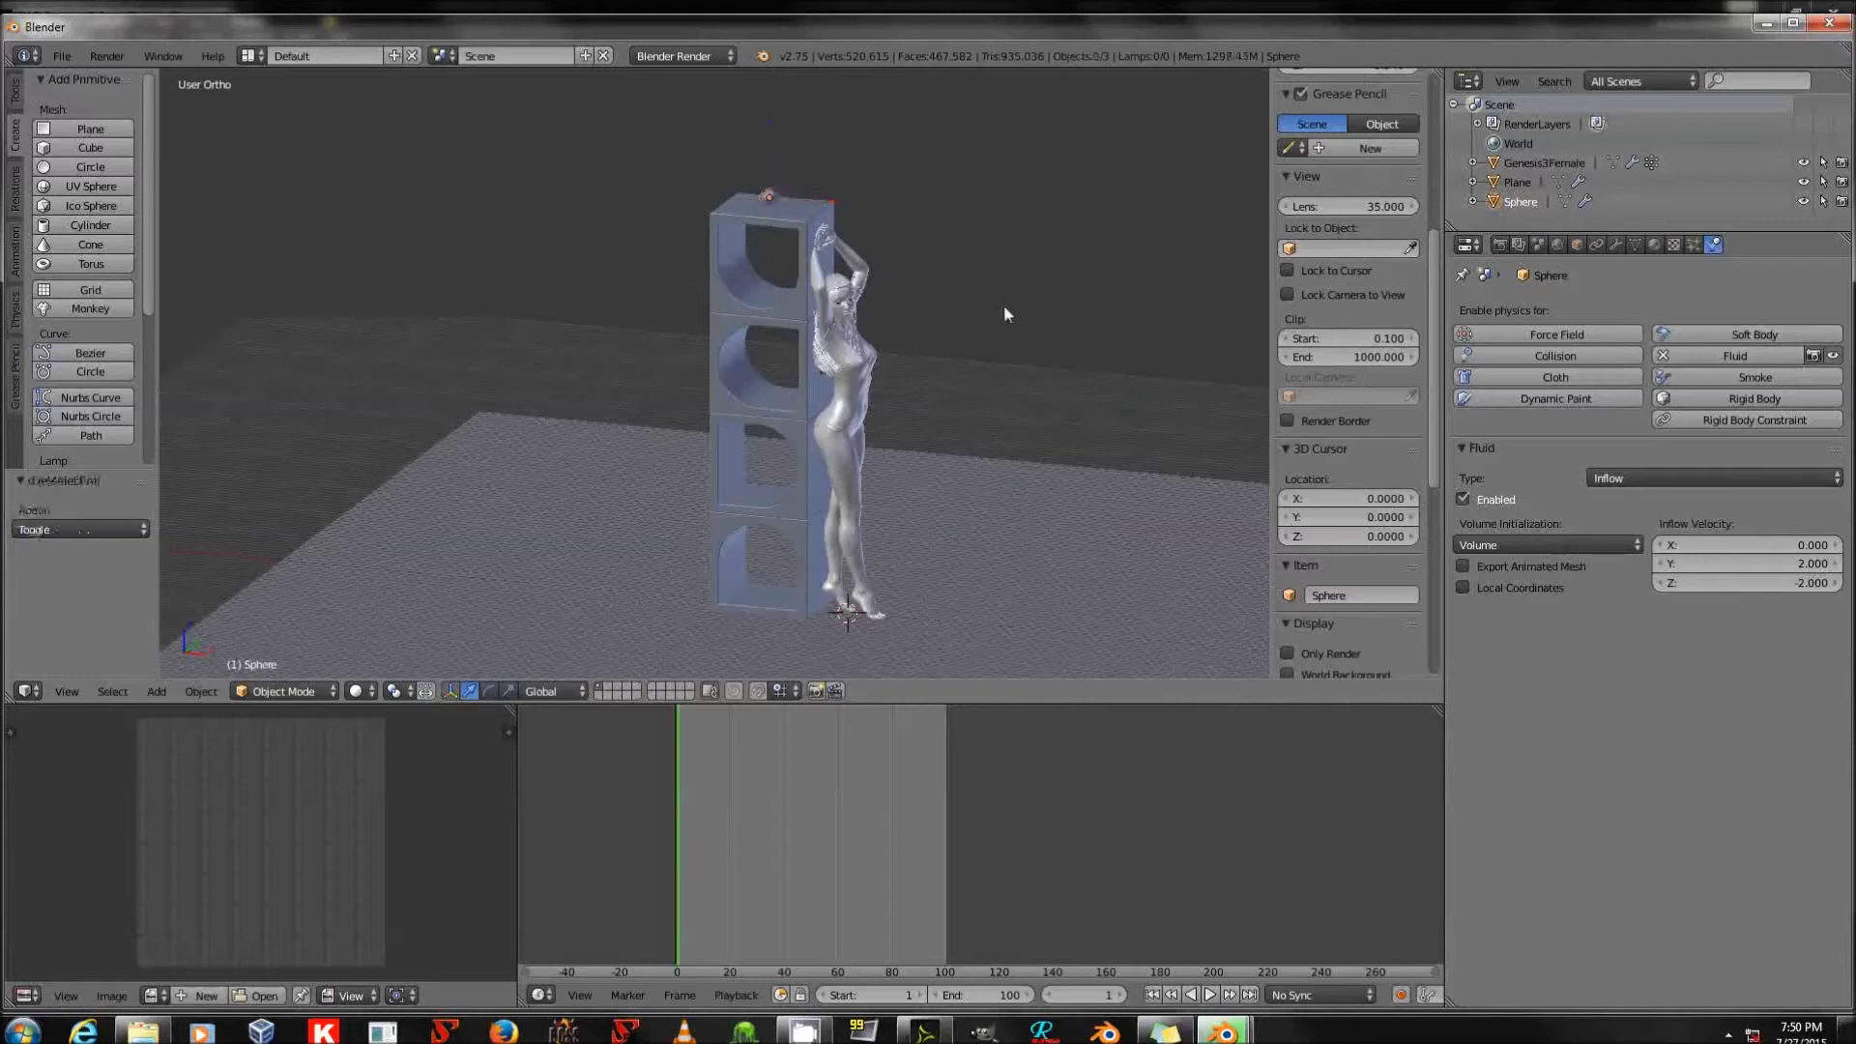
click(83, 147)
key(s)
click(1069, 621)
key(s)
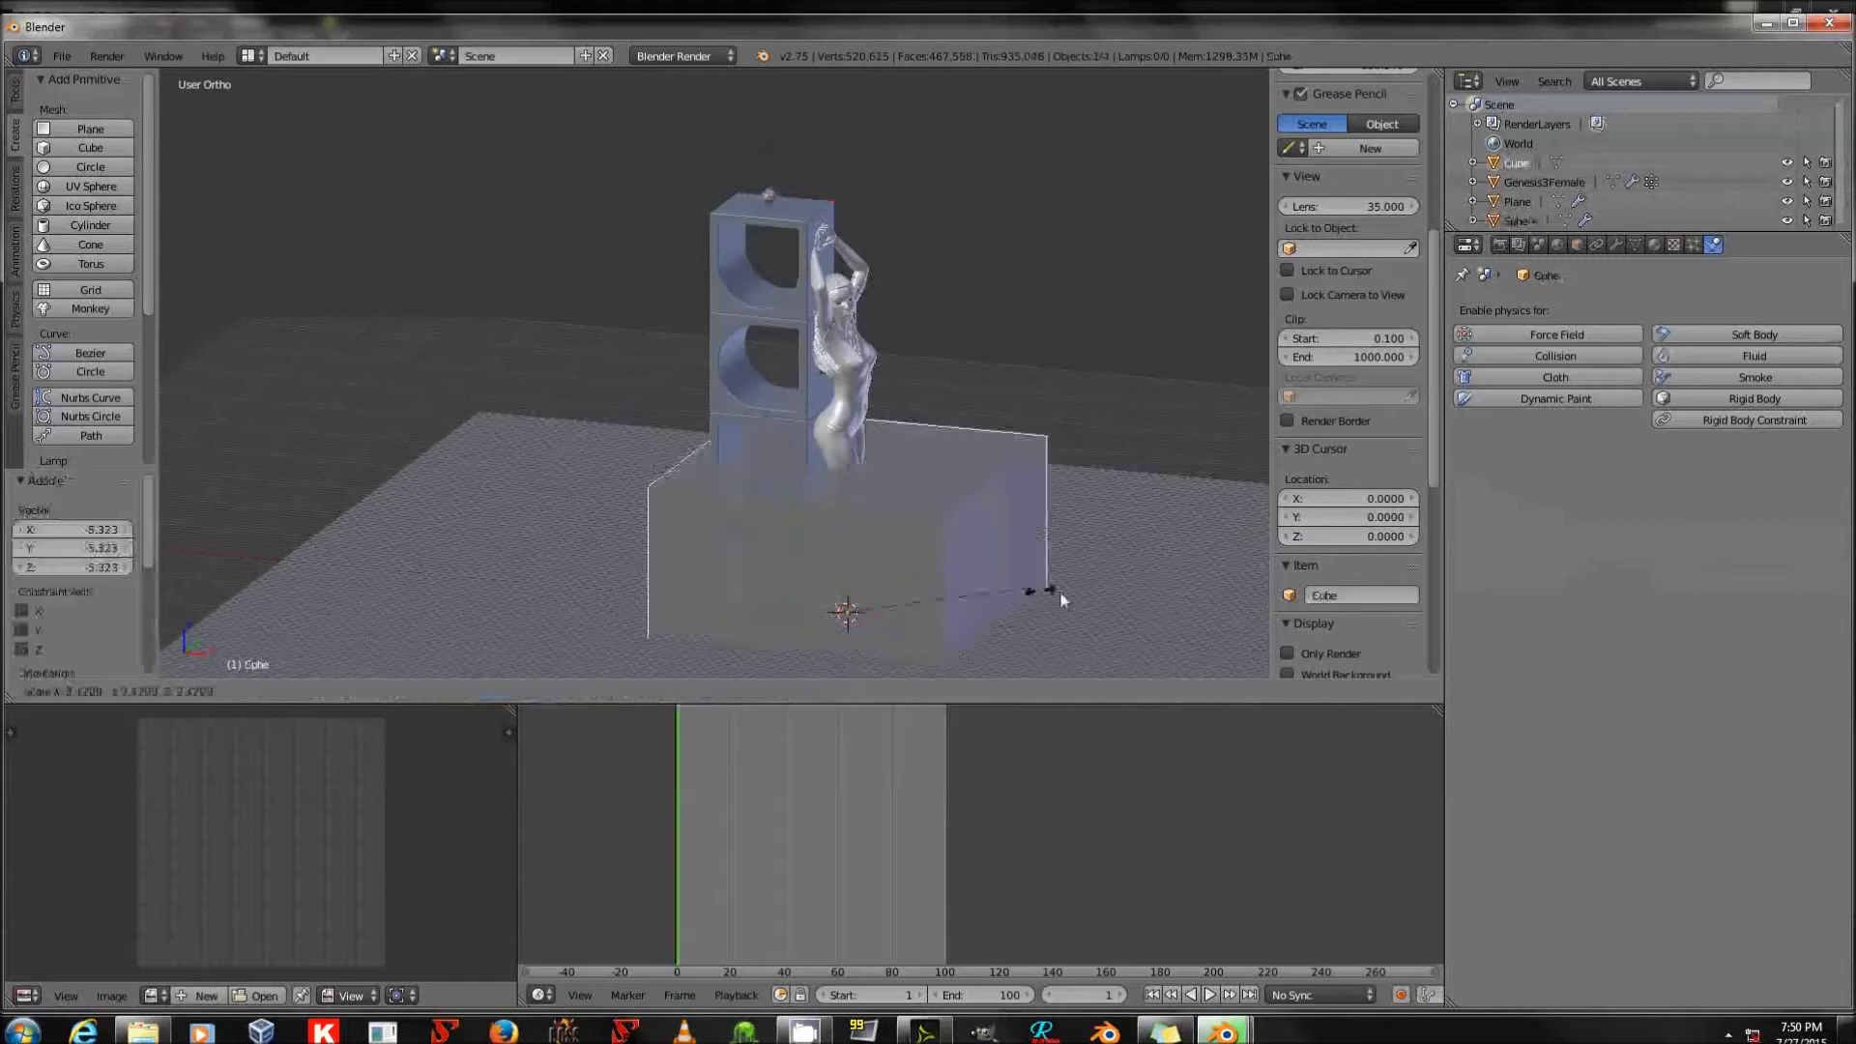
click(1035, 339)
Raise the cube about 115 units along Z so it encloses the figure, column and sphere.
key(g)
key(z)
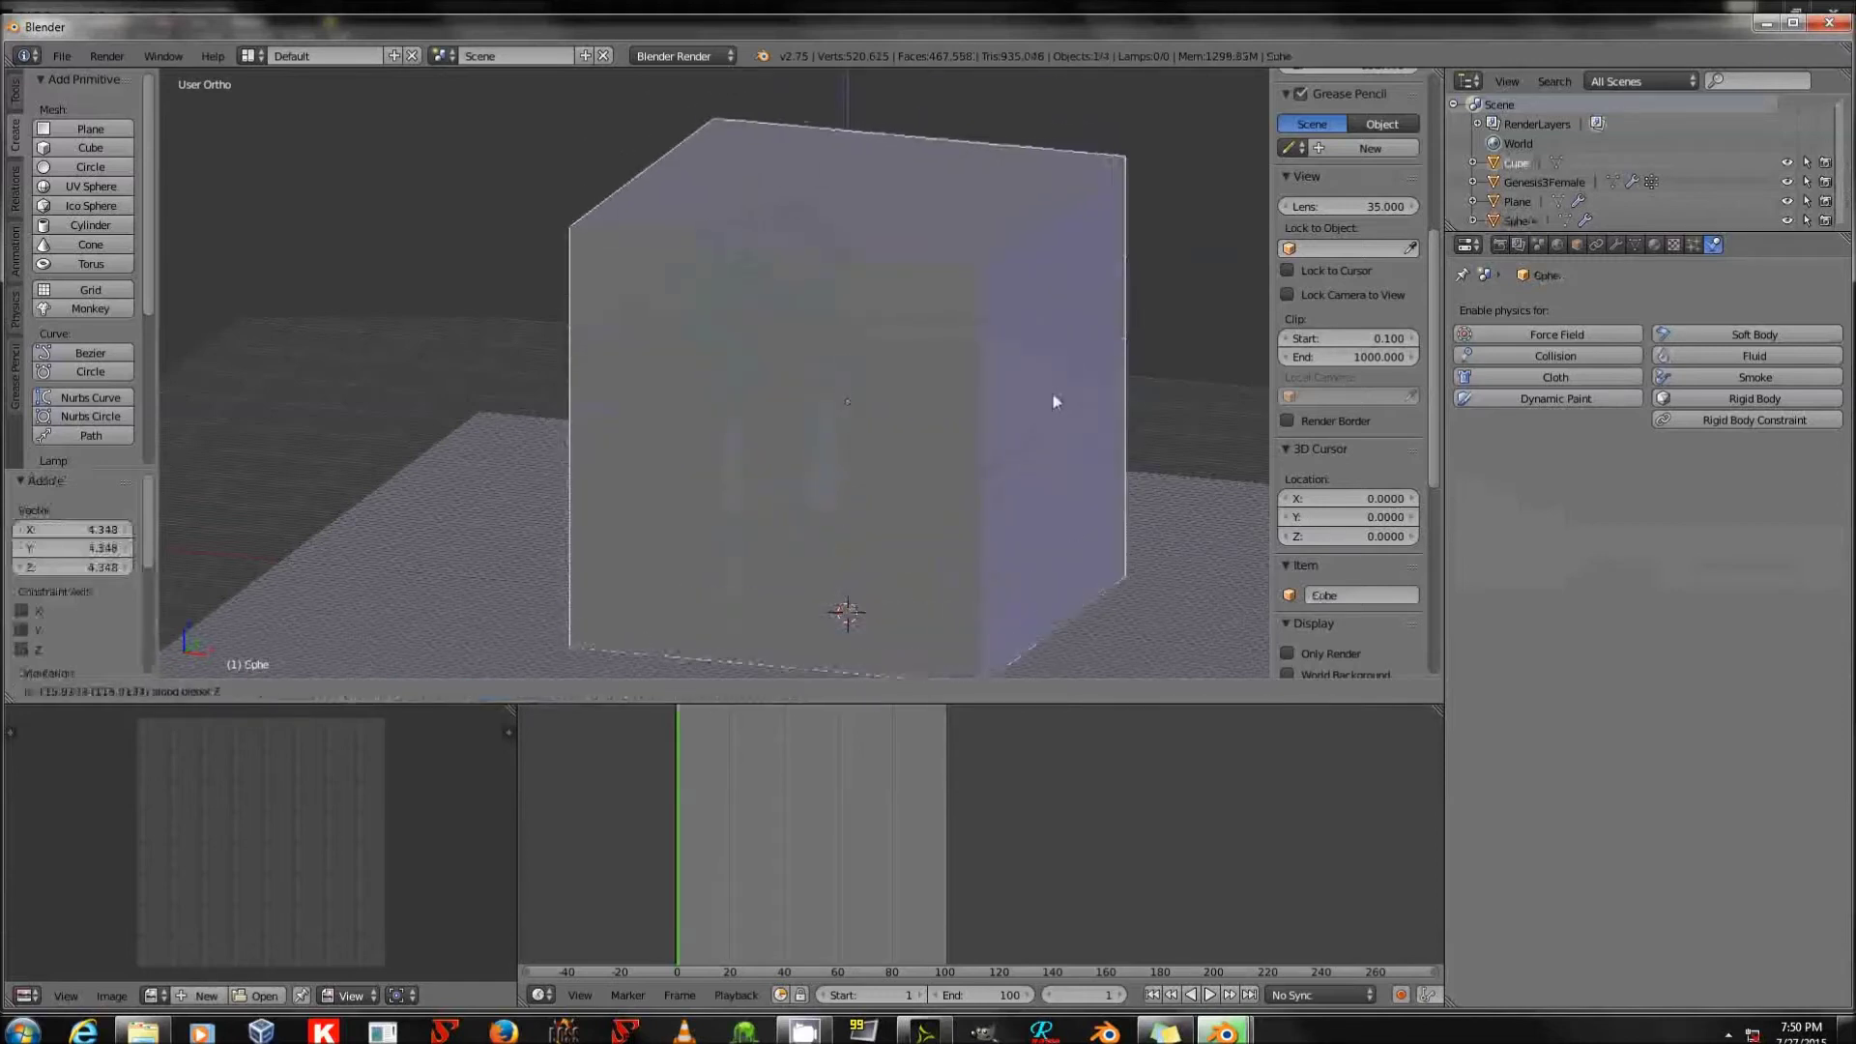
click(1053, 393)
key(s)
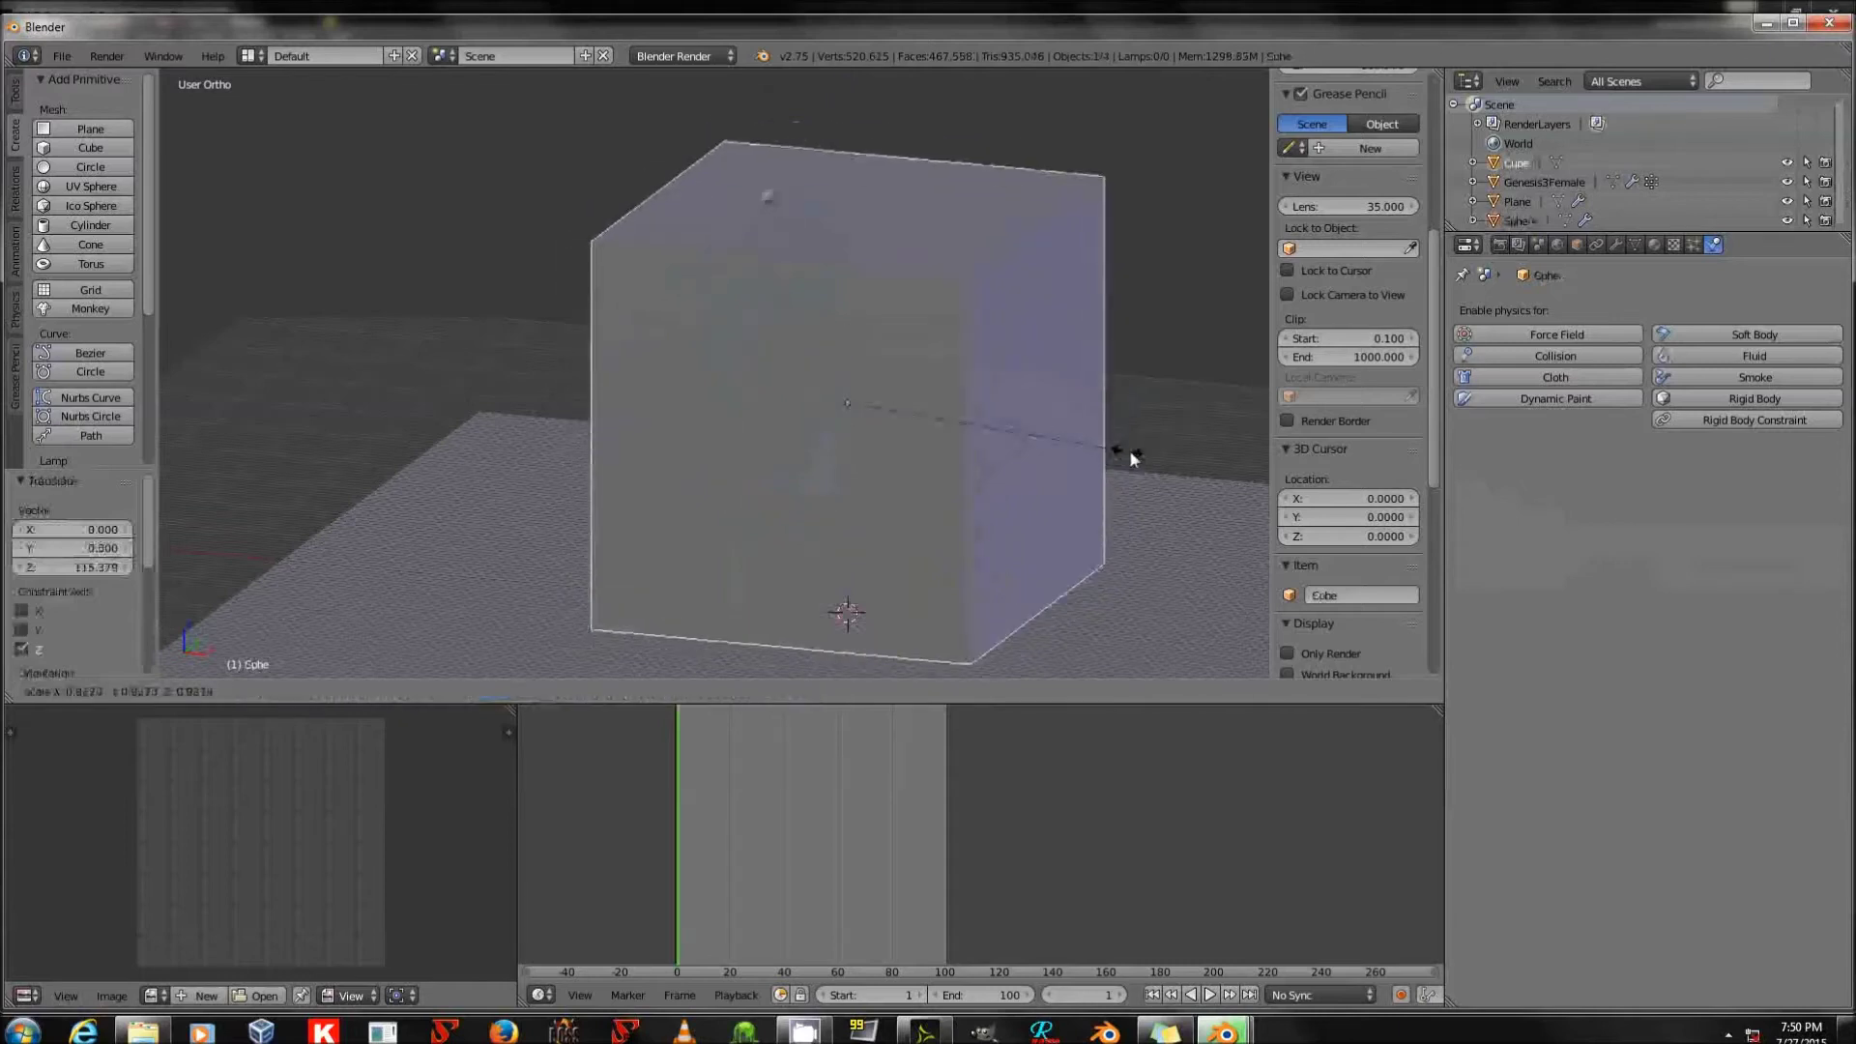
key(Escape)
key(s)
key(z)
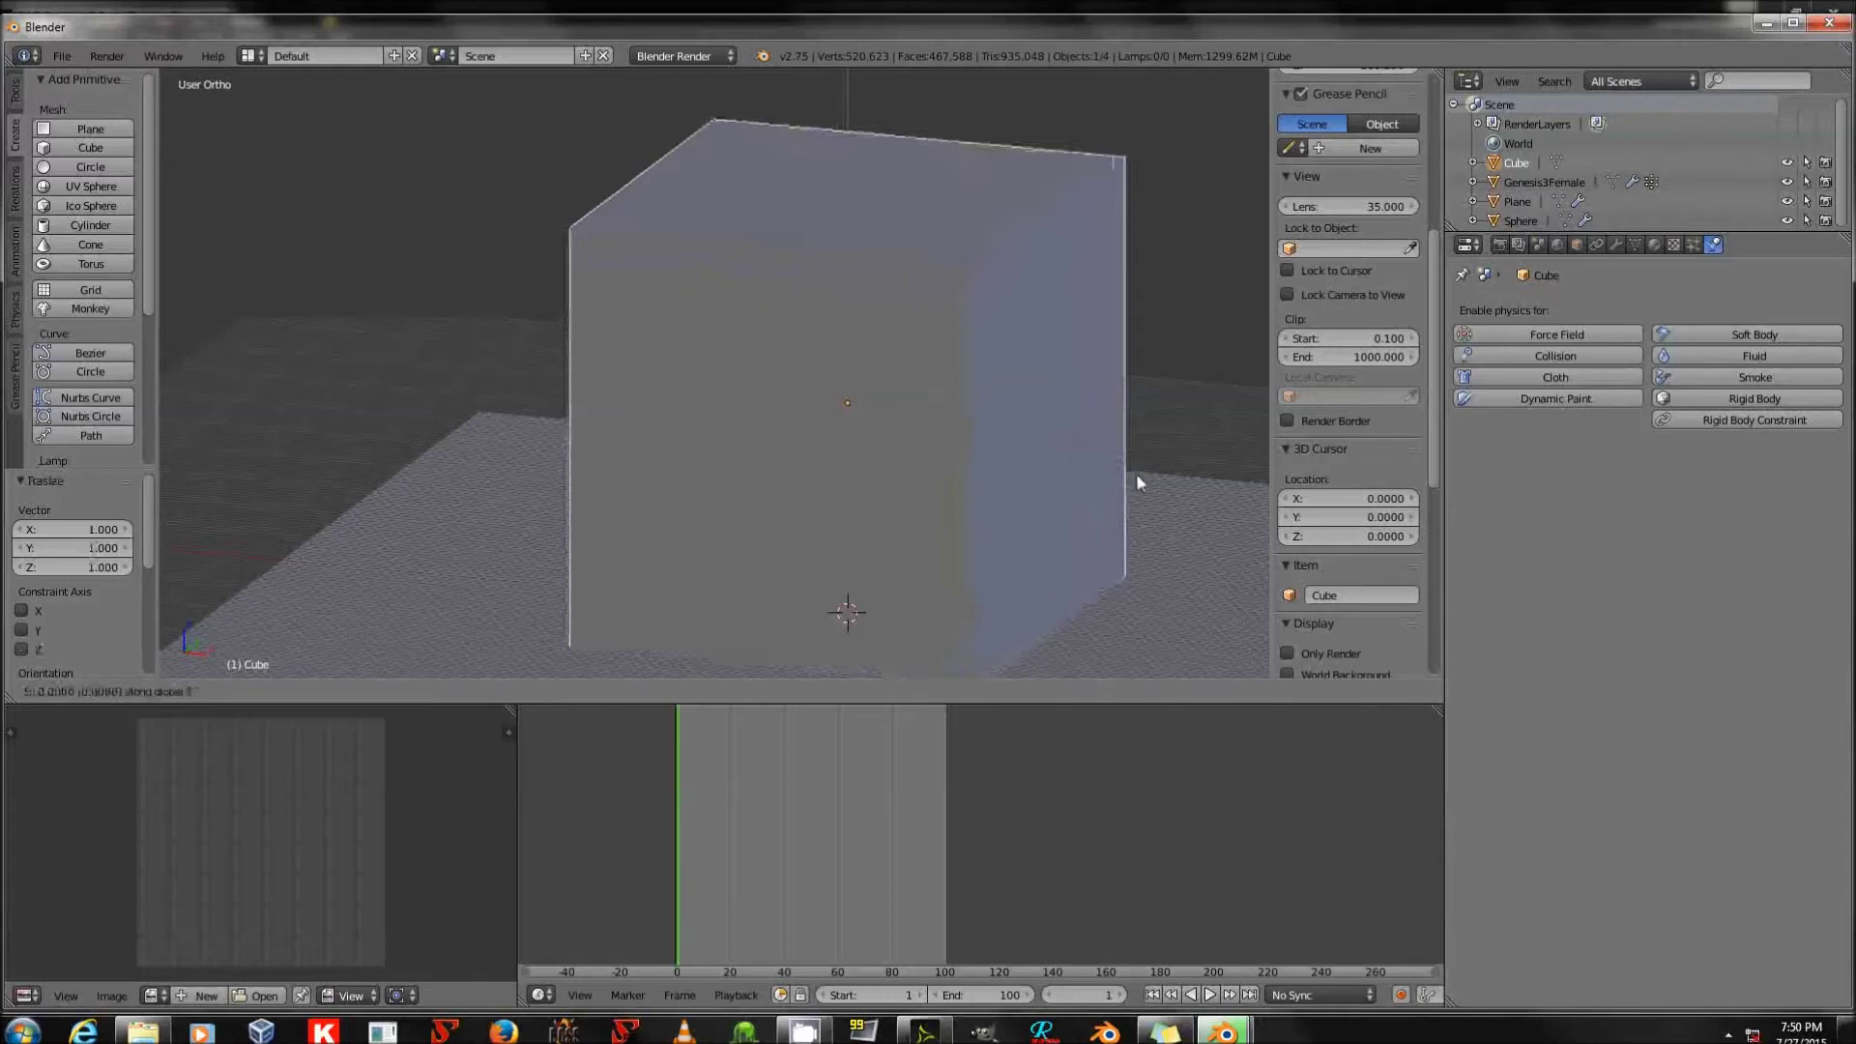
key(Escape)
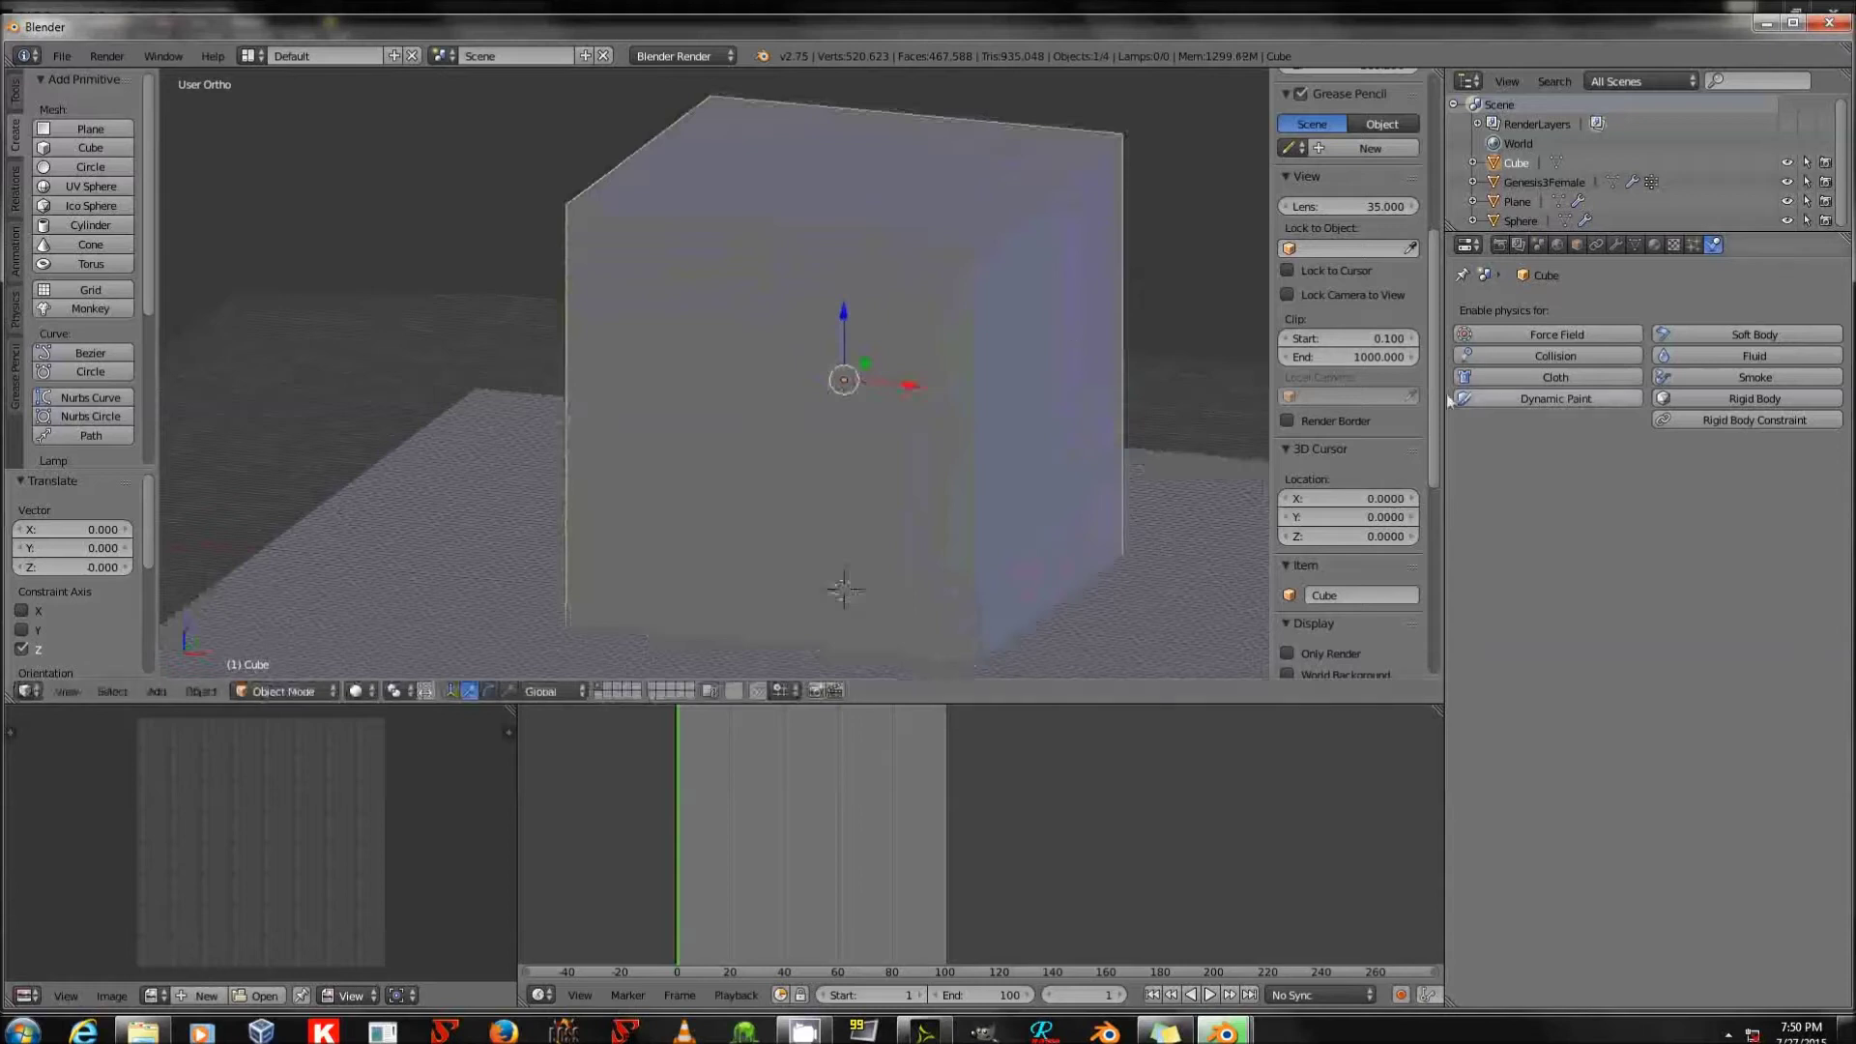
Enable Fluid physics on the cube and set its type to Domain.
click(1754, 358)
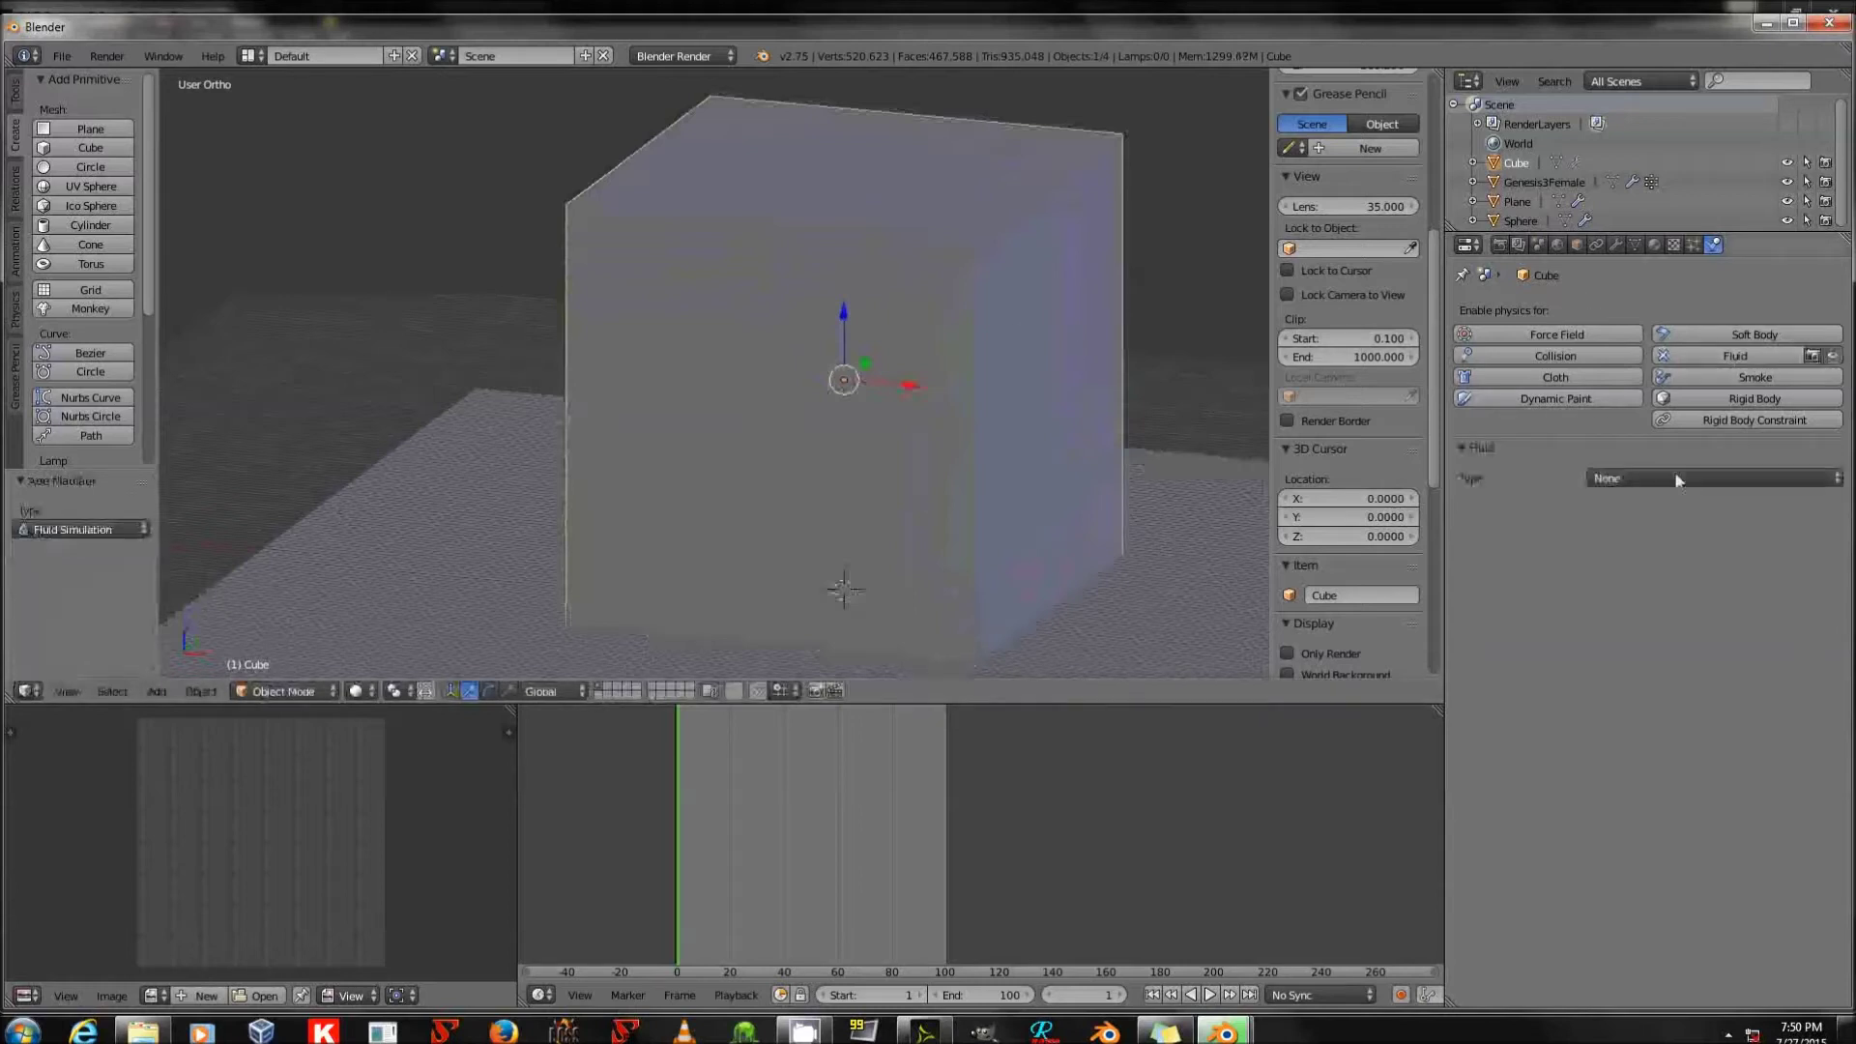
click(1679, 478)
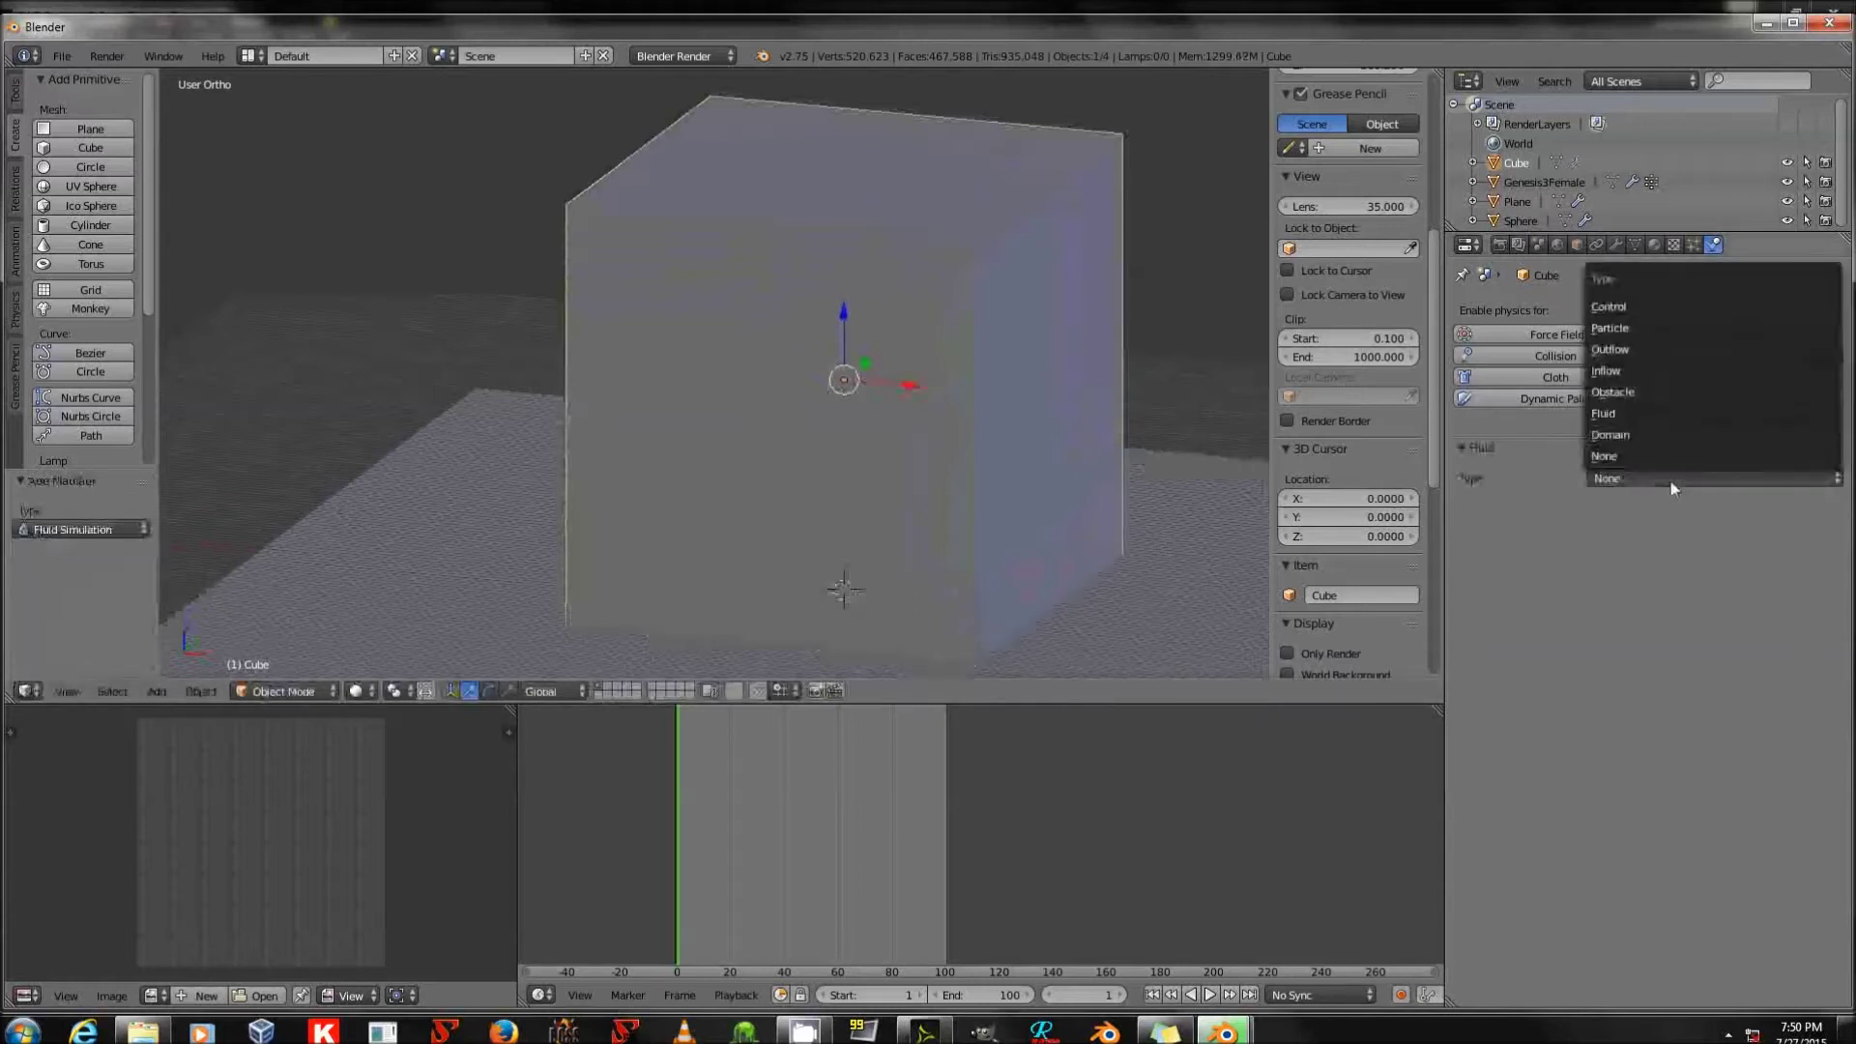
click(1636, 433)
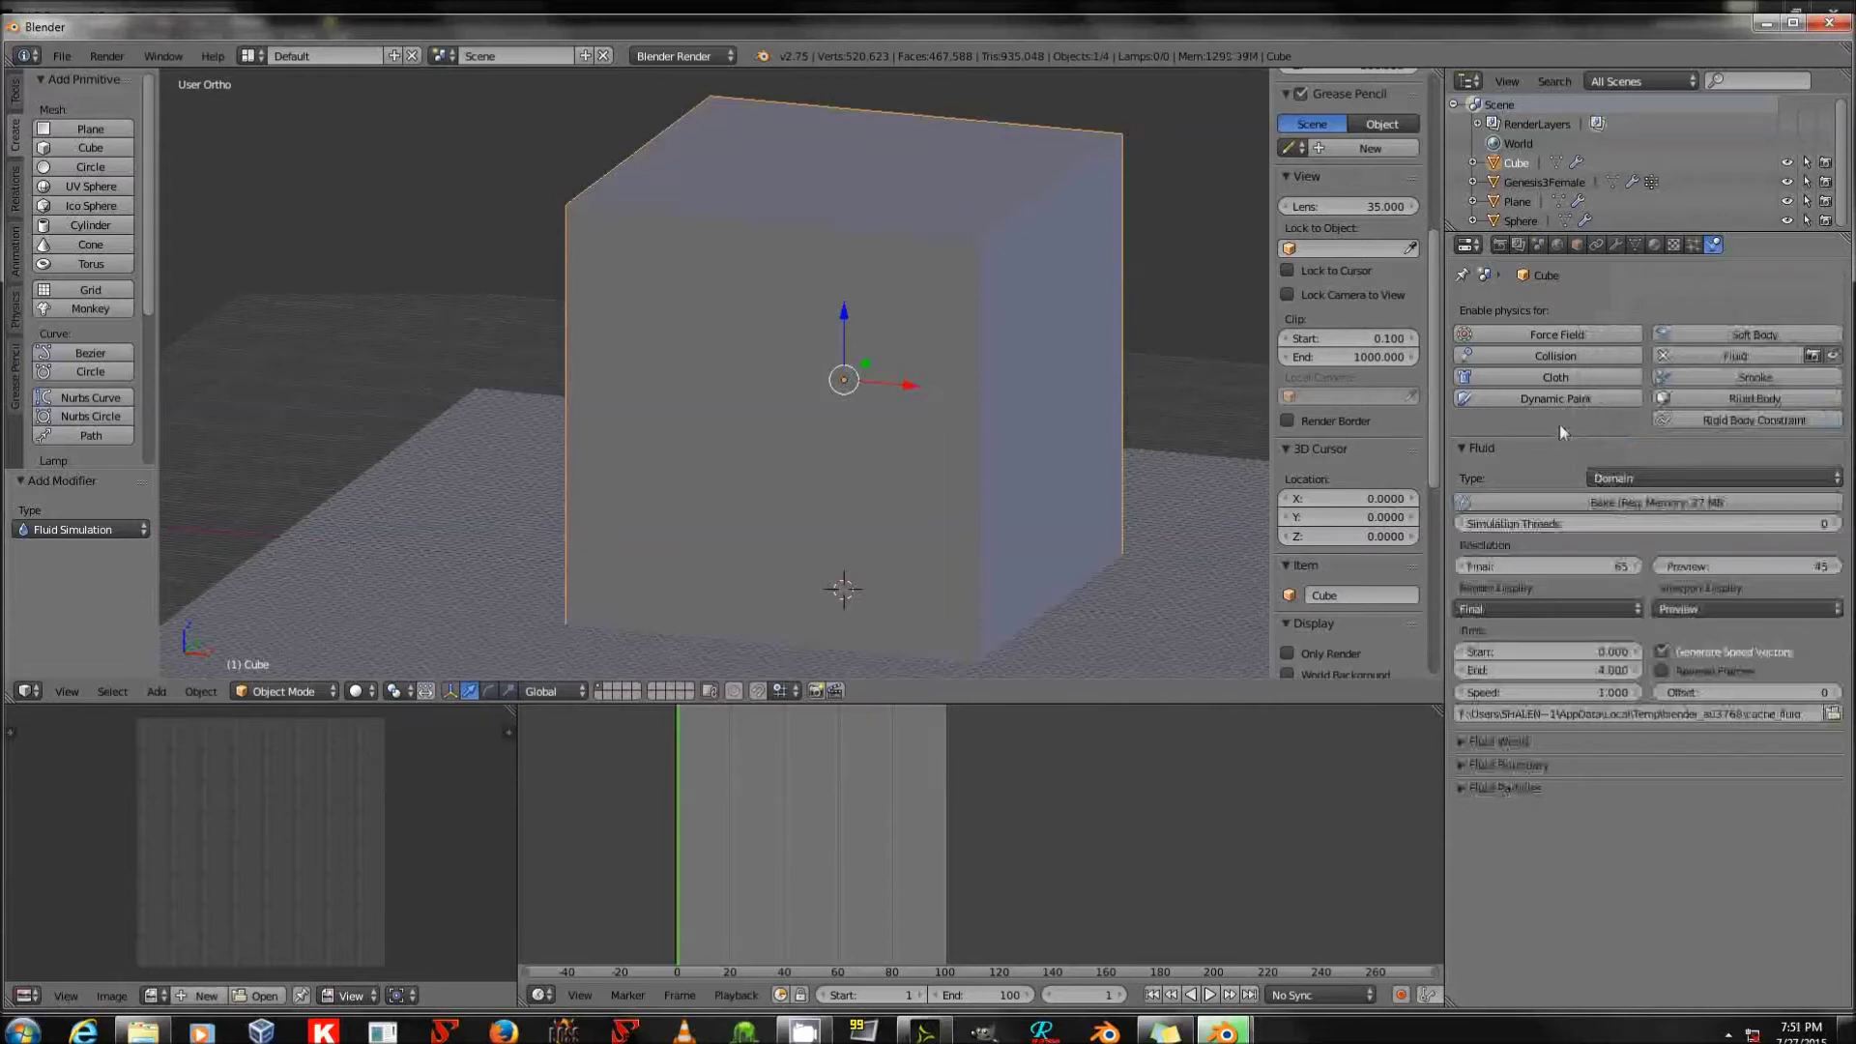
Set the domain's final resolution to 200 and its viewport display to Final.
click(1614, 572)
text(200)
key(Return)
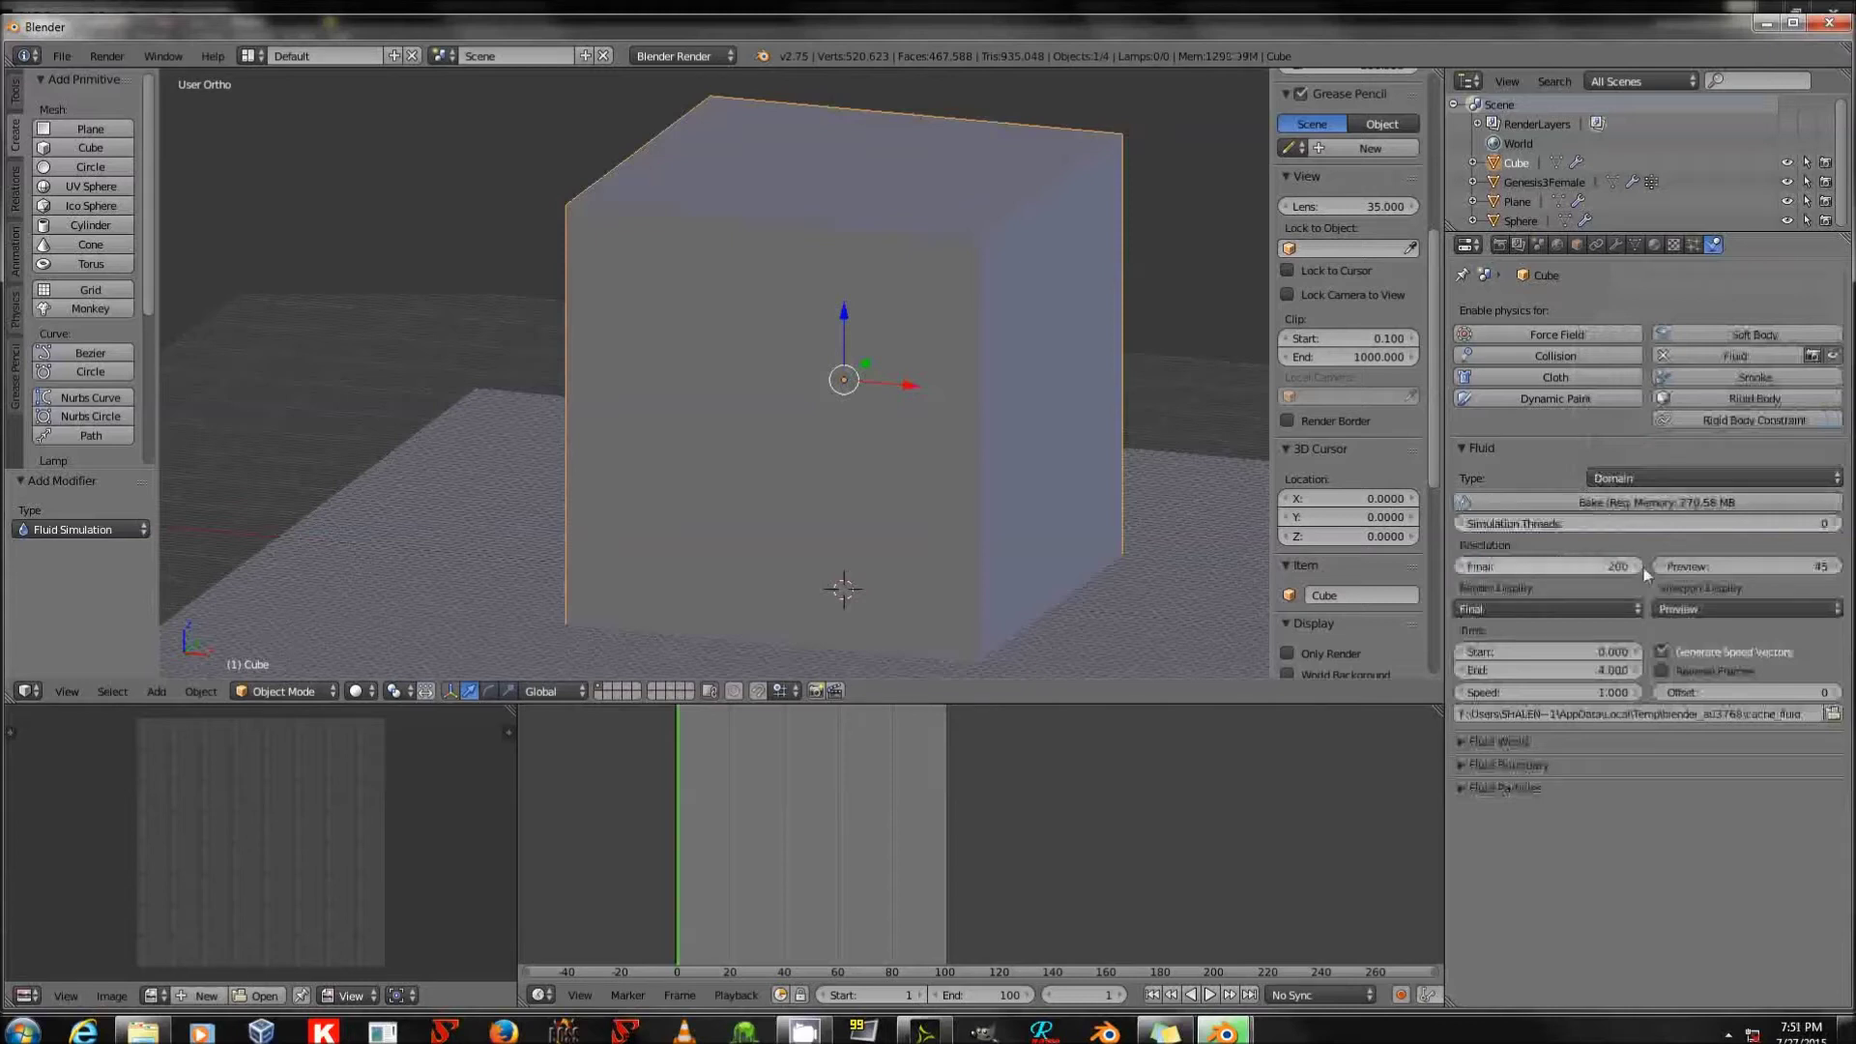
click(1680, 609)
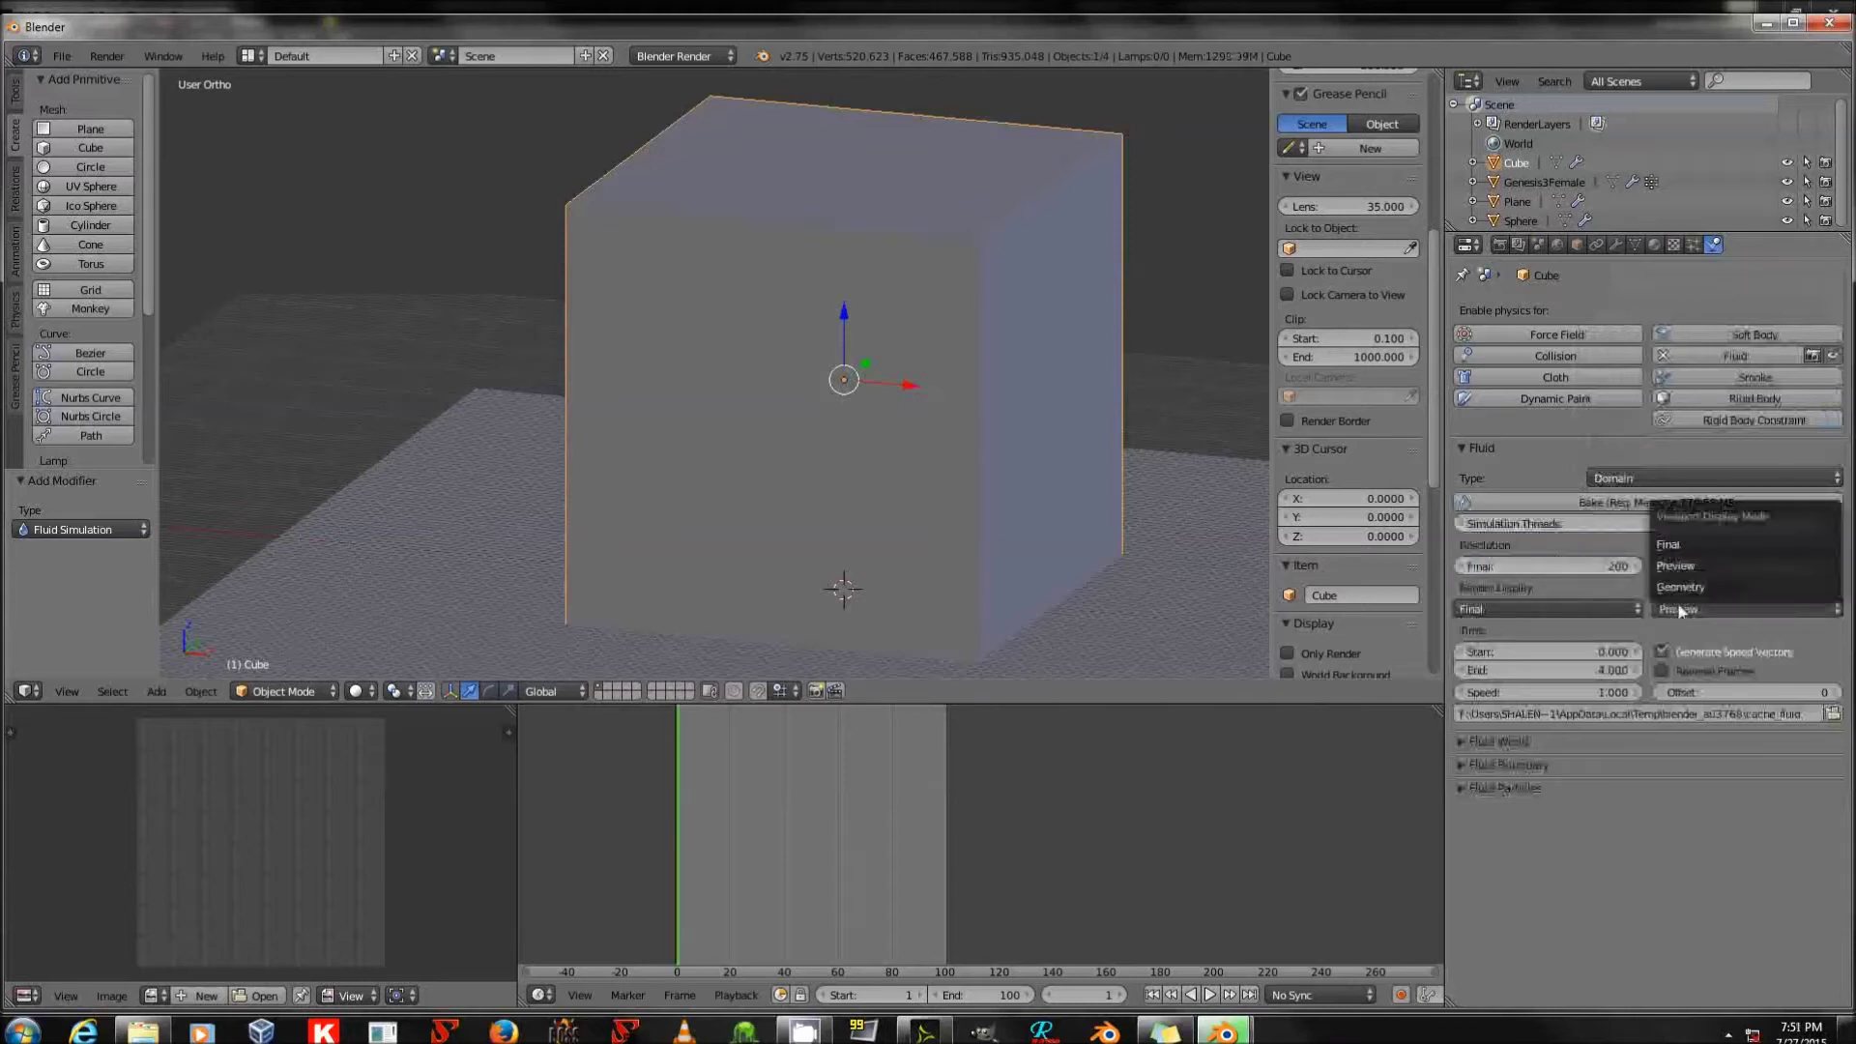
click(1668, 545)
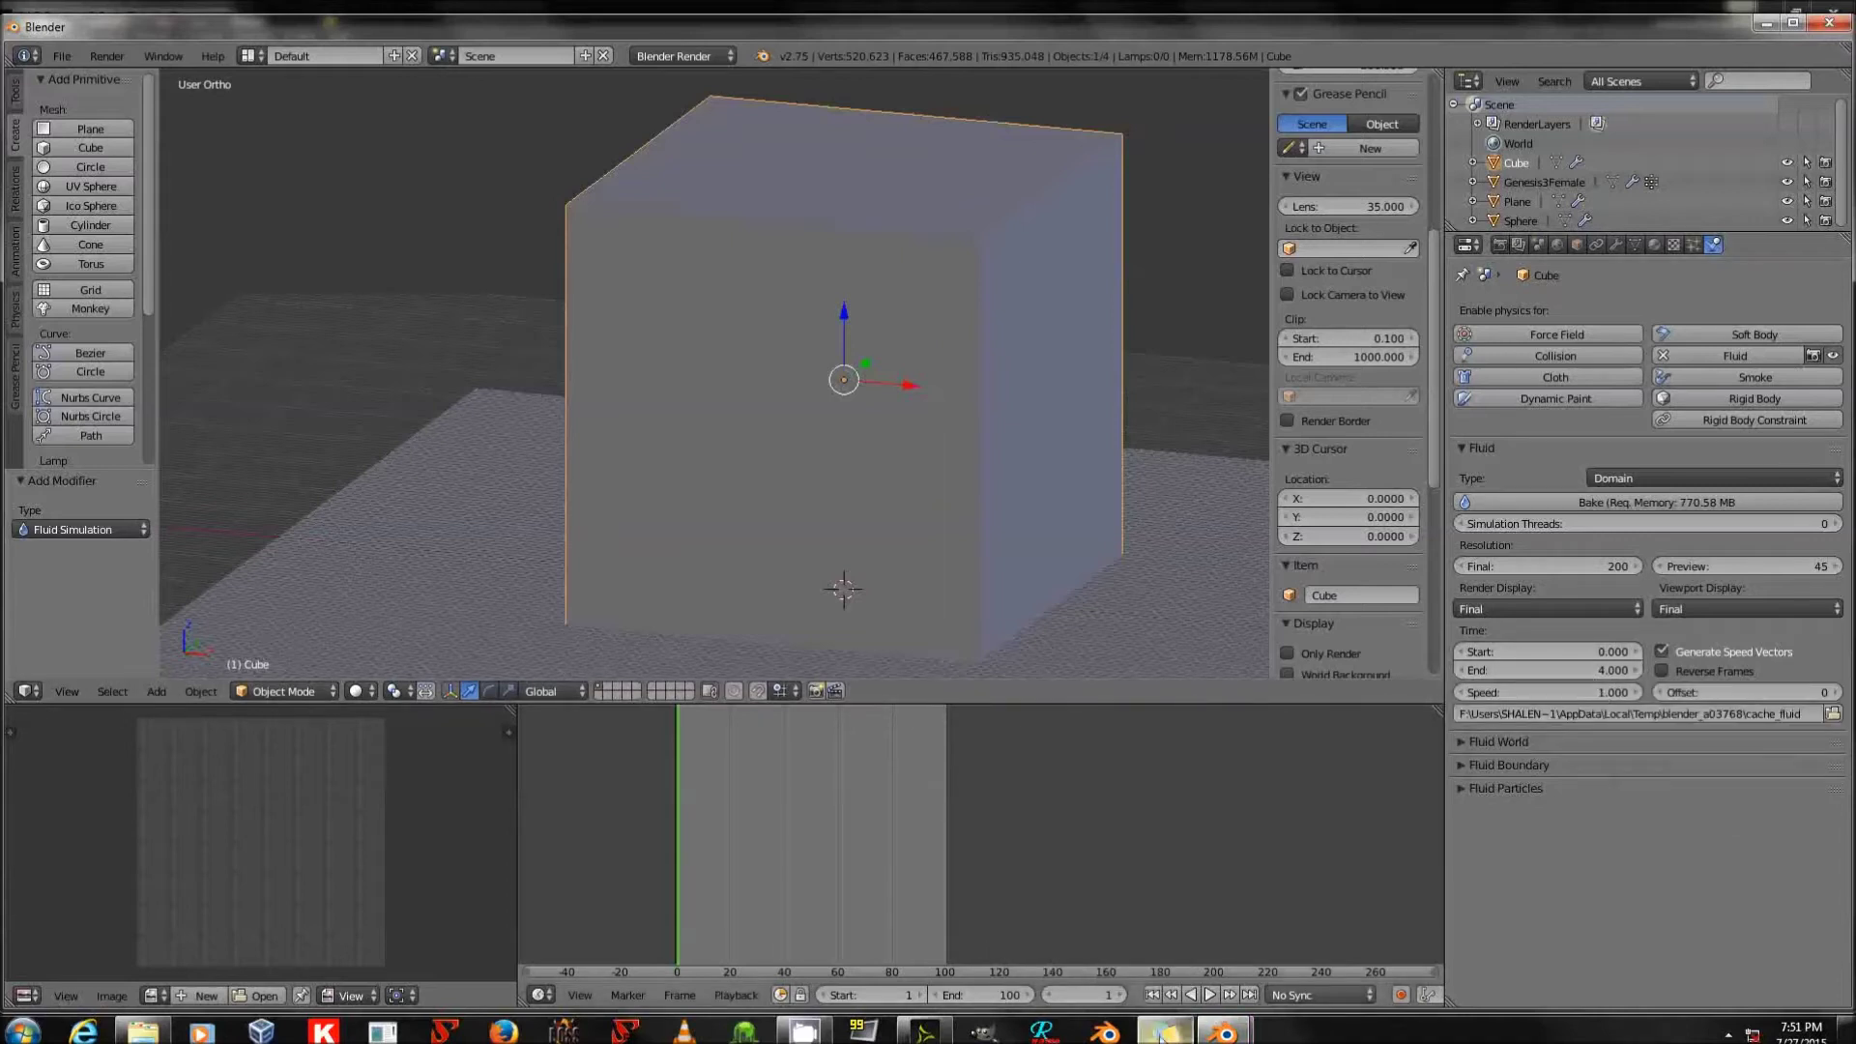
Expand the domain's Fluid World settings and apply the Water2 viscosity preset.
click(1558, 741)
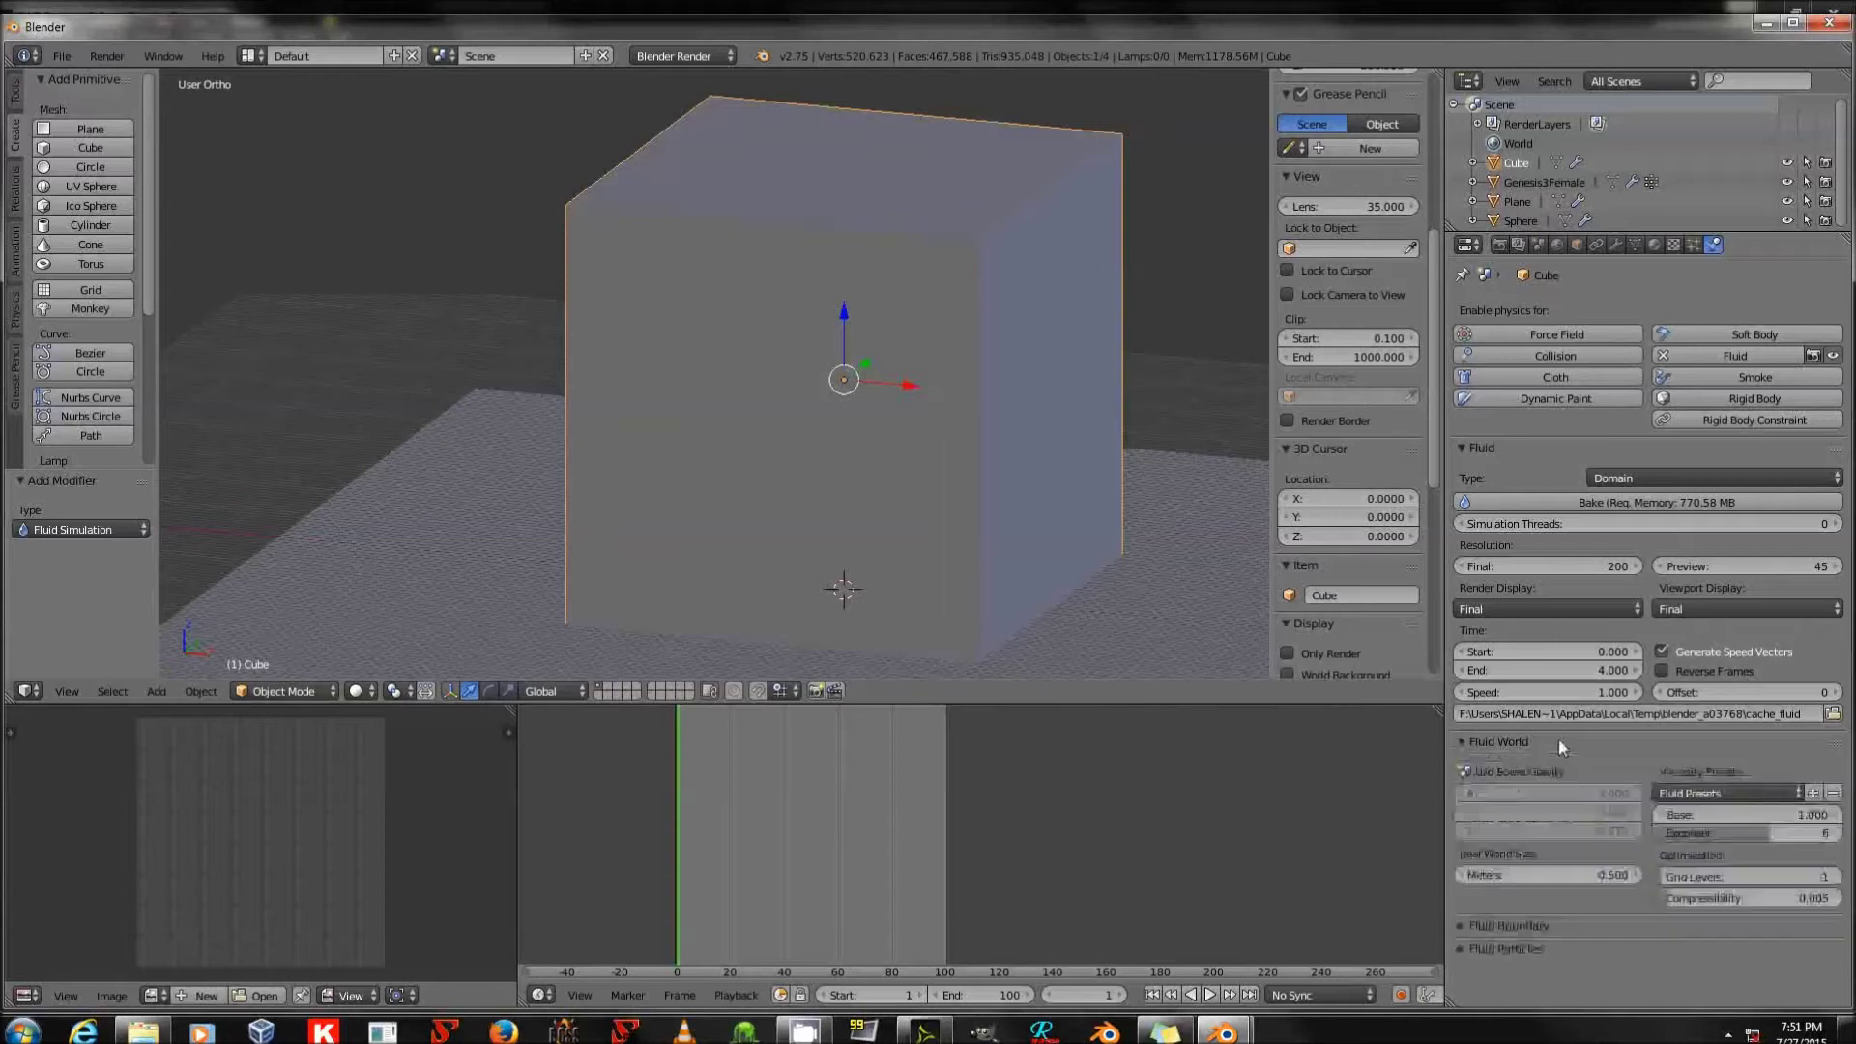
click(1730, 793)
click(1716, 856)
click(1716, 795)
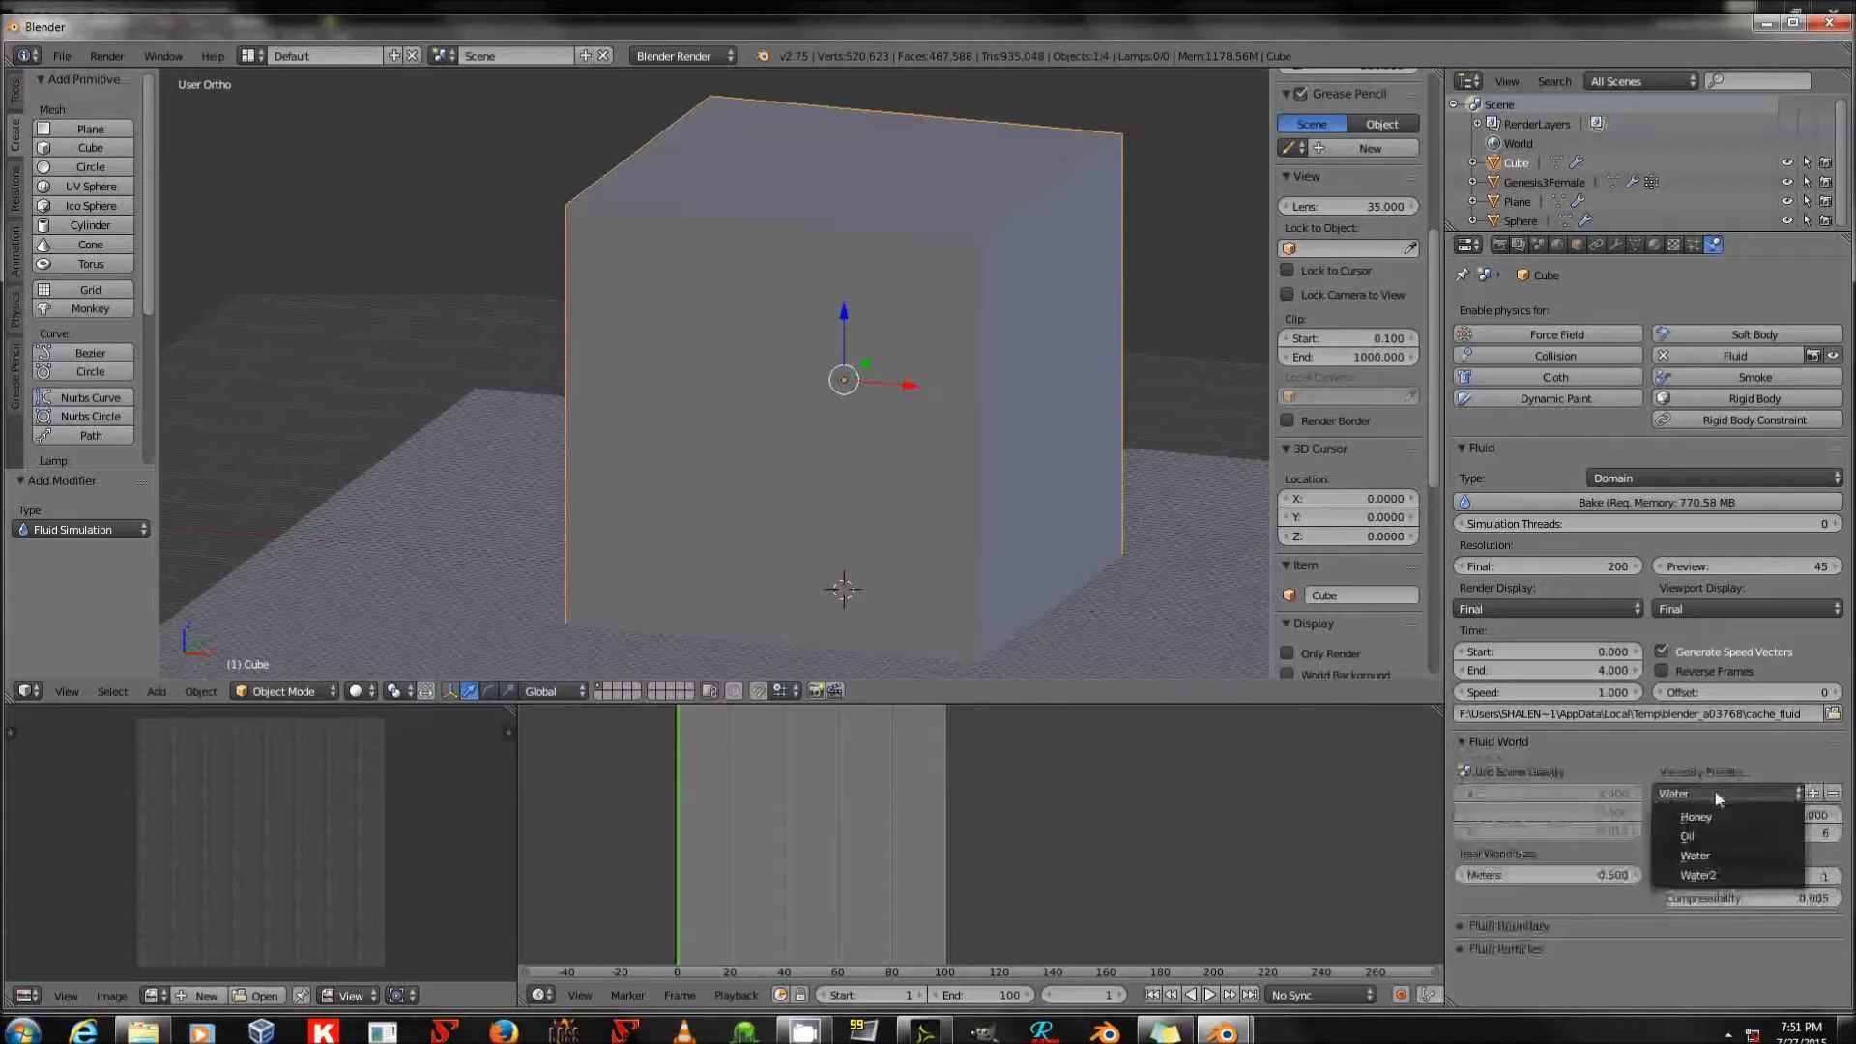
click(1725, 875)
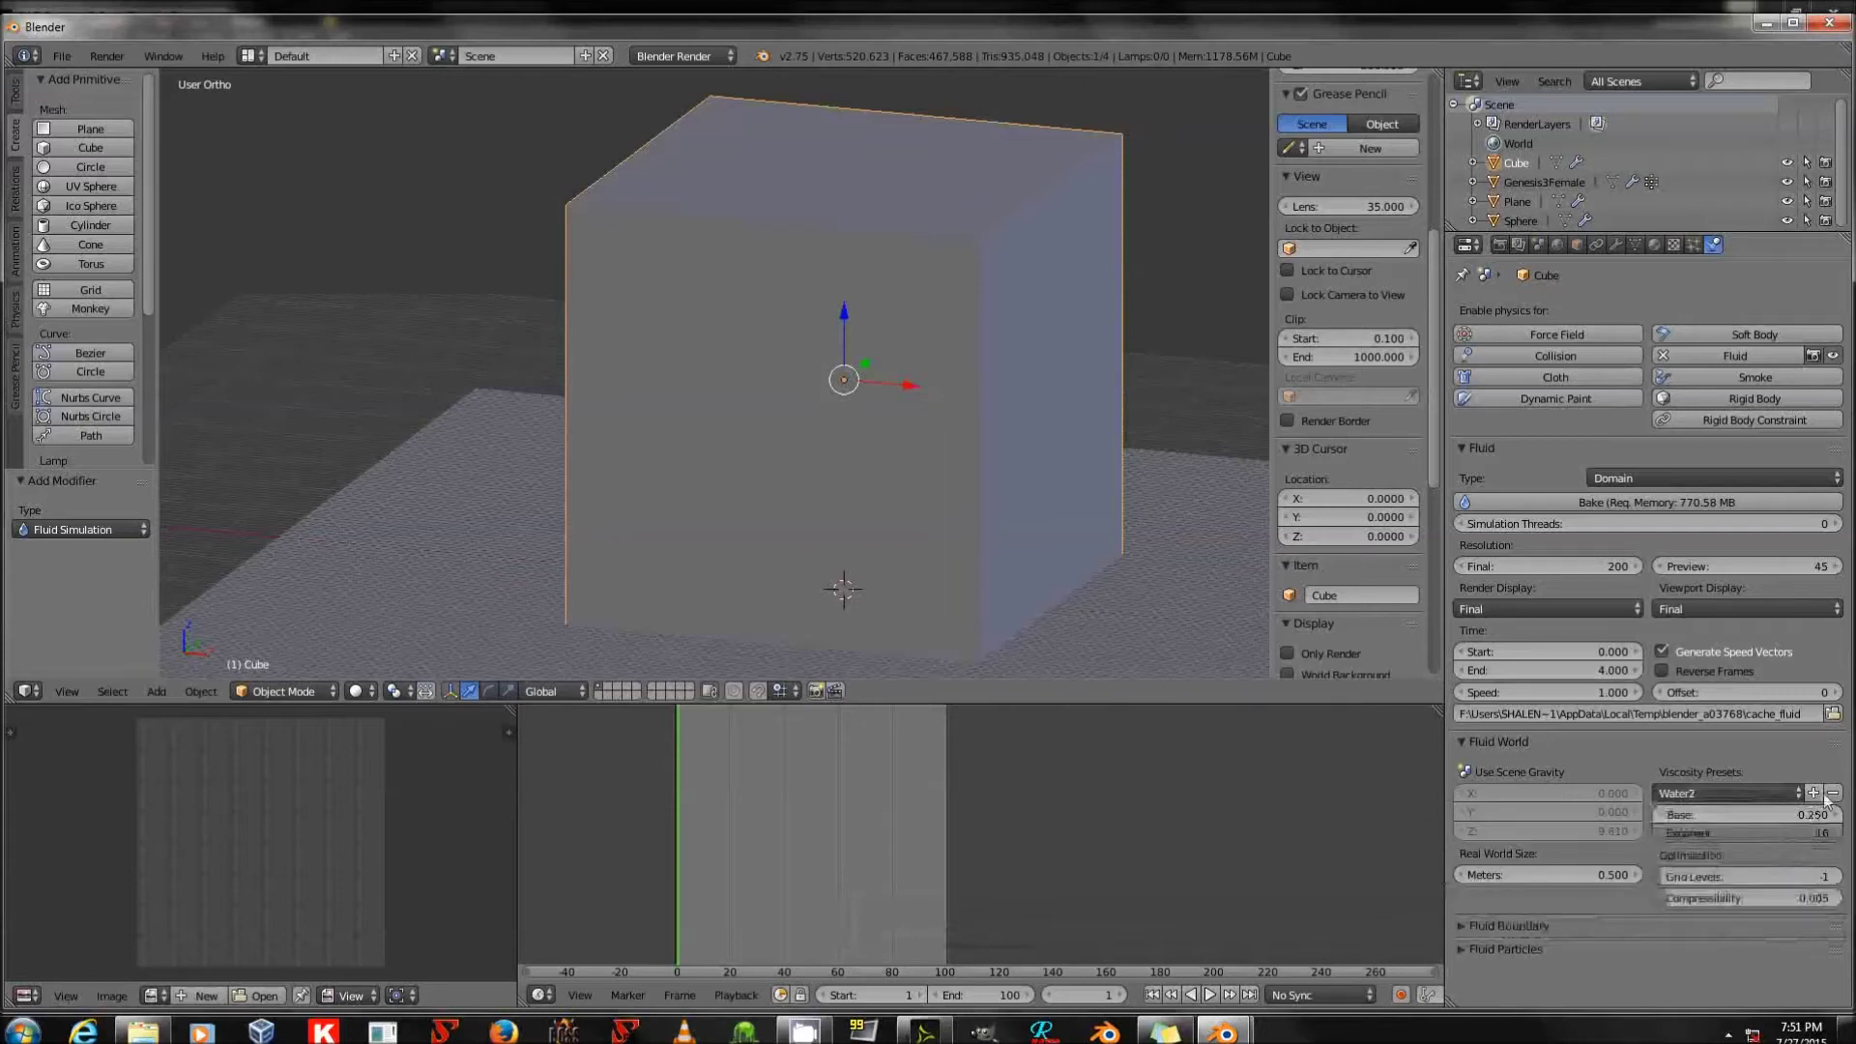
click(1814, 792)
Set the domain's real world size to 3 meters.
click(1617, 875)
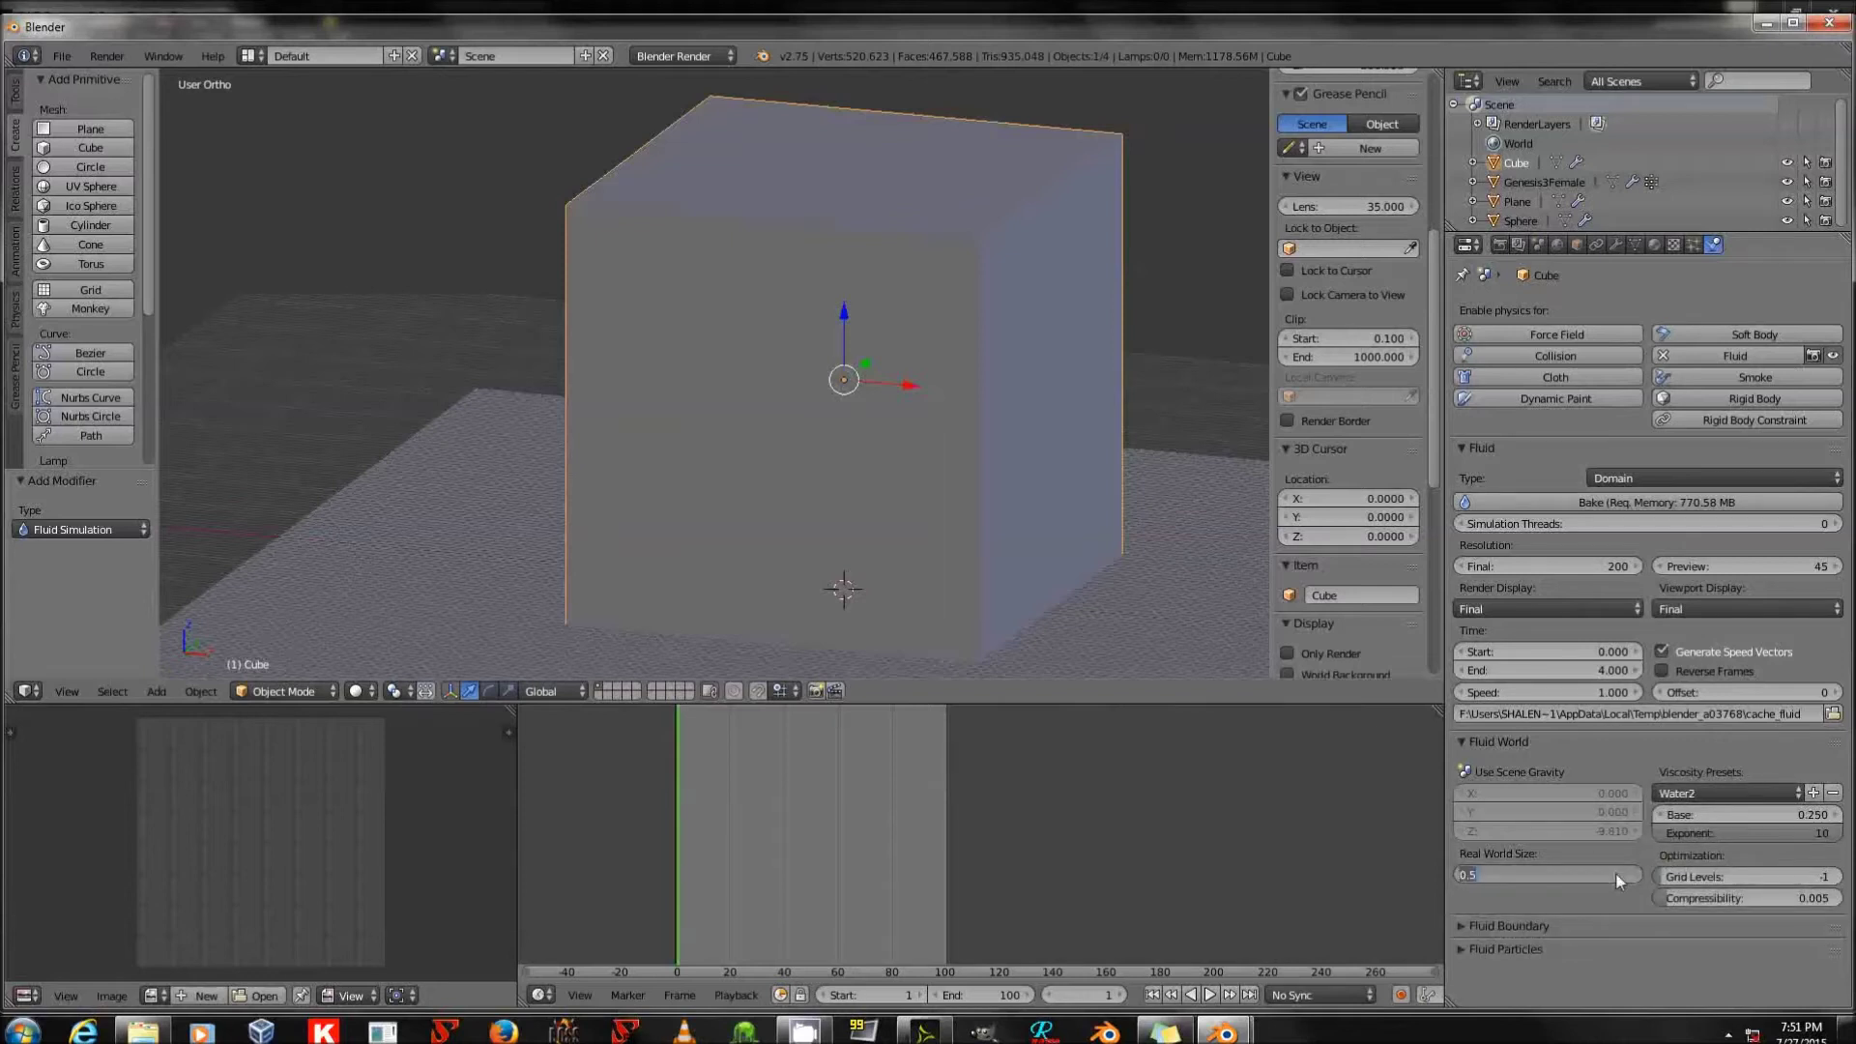
text(3)
key(Return)
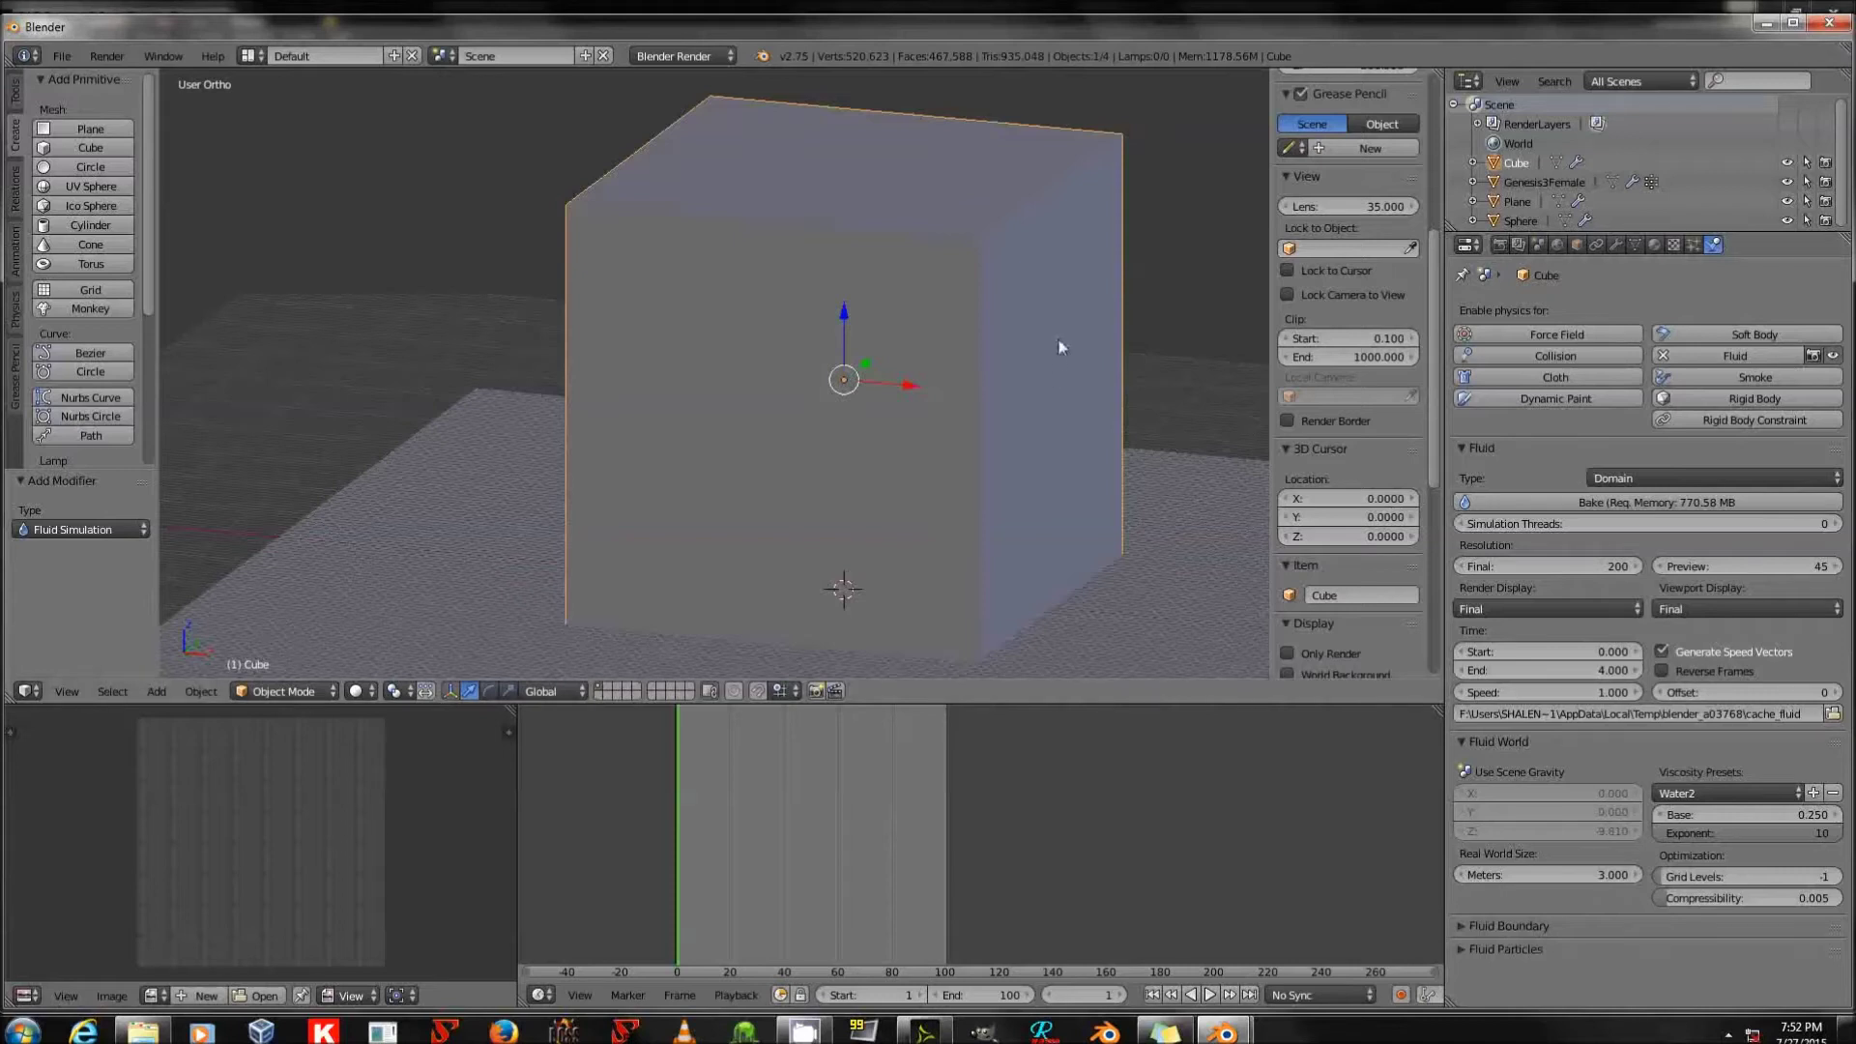
Inspect the sphere, figure and domain cube in wireframe, and return to solid shading with the cube selected.
key(z)
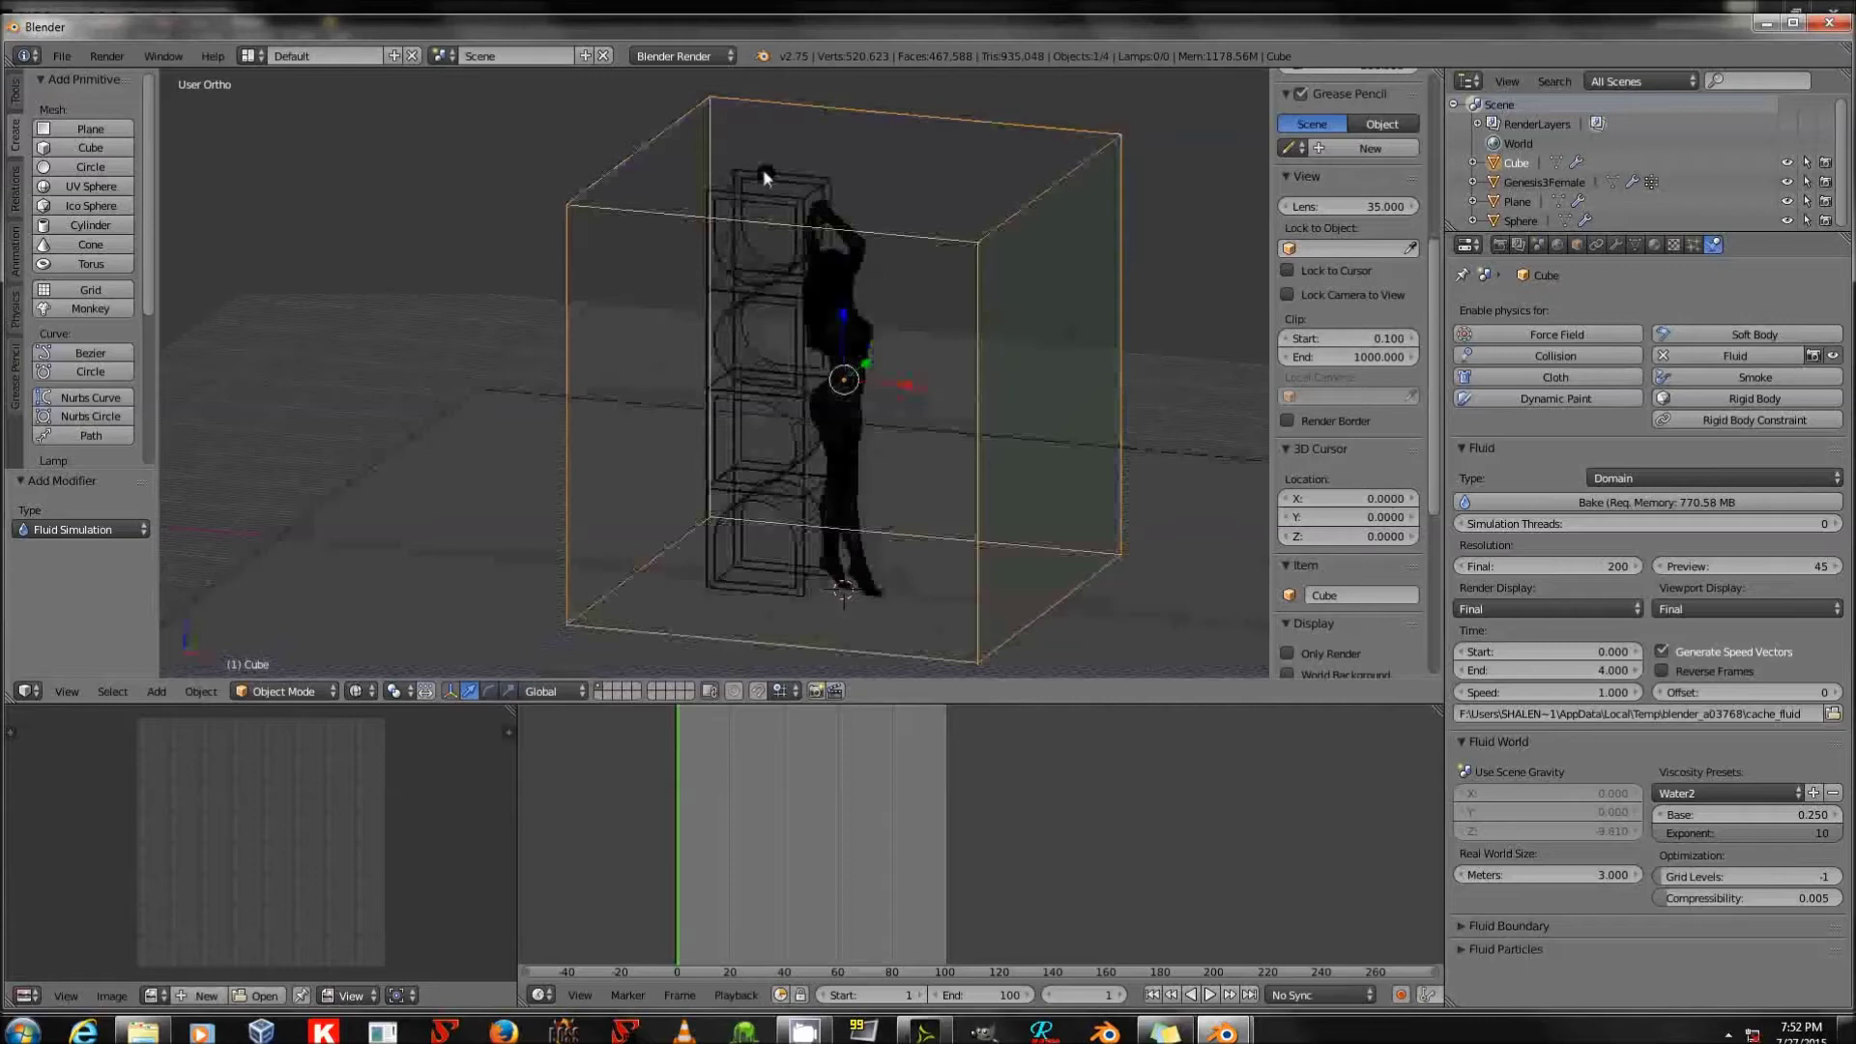
right_click(763, 177)
right_click(826, 257)
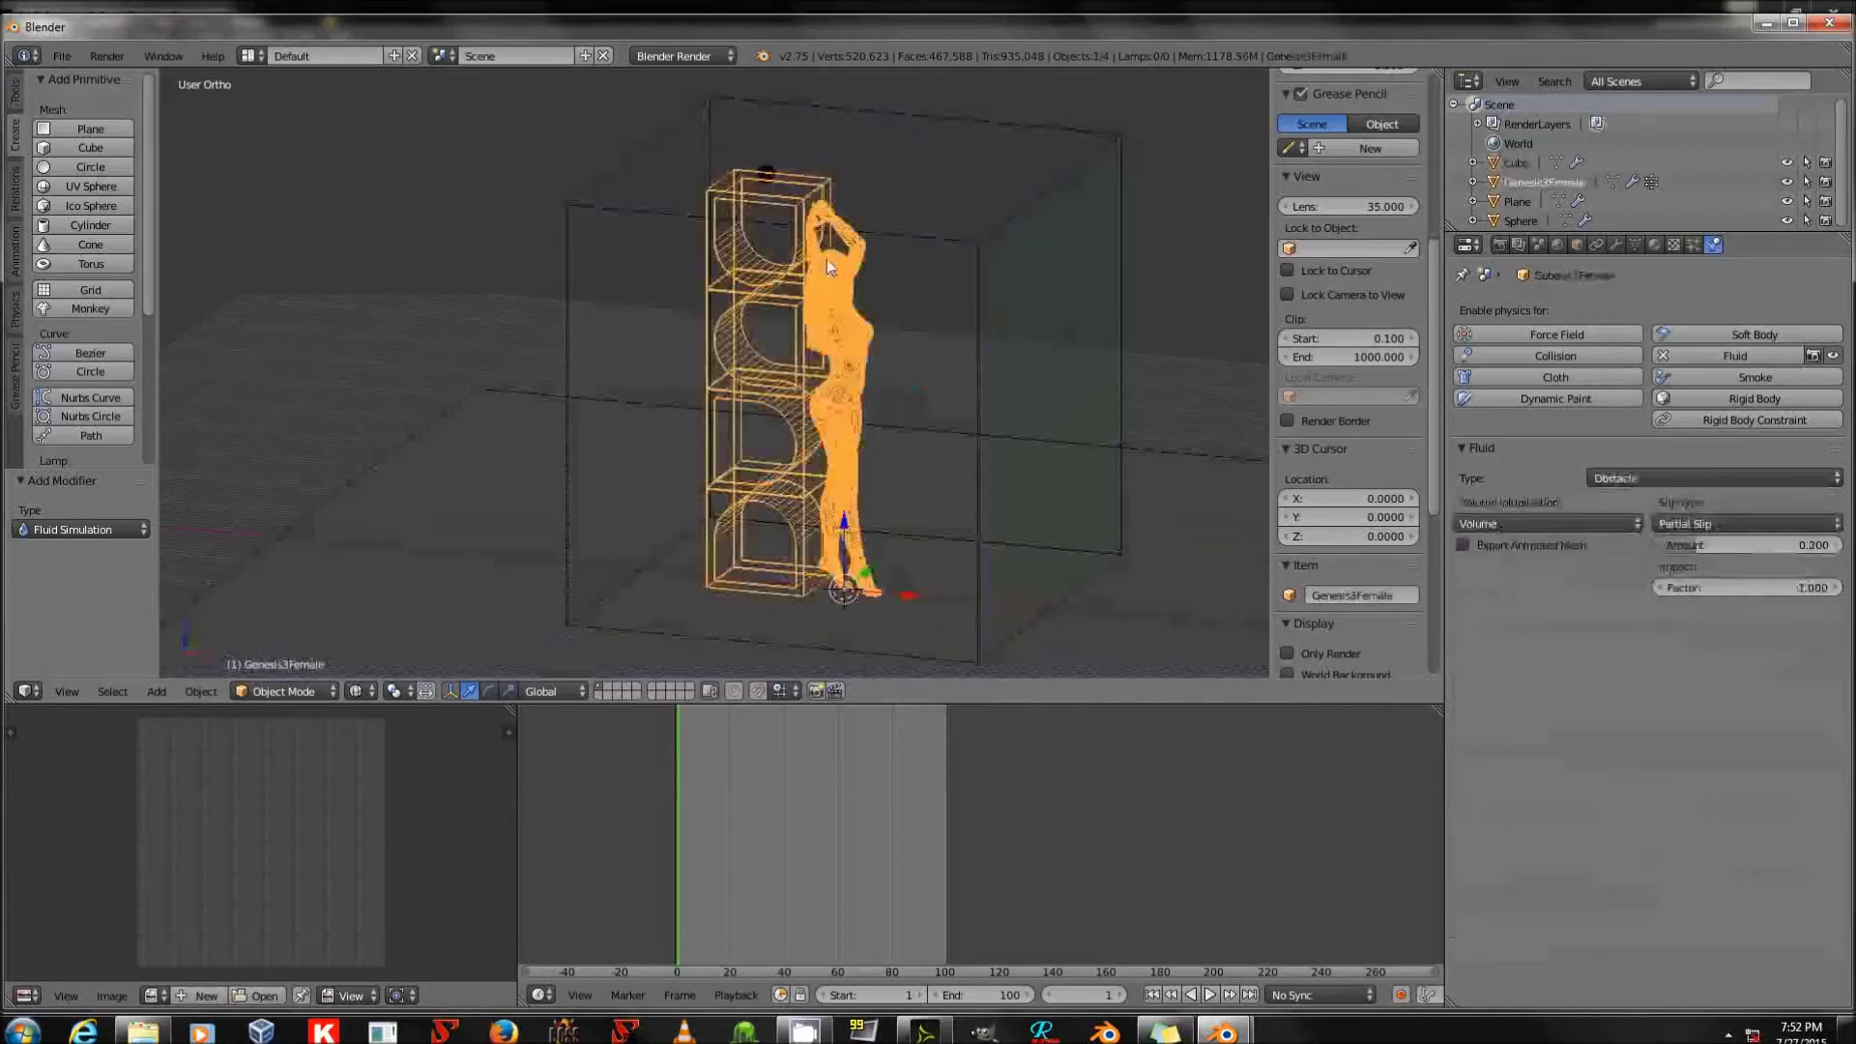
right_click(922, 231)
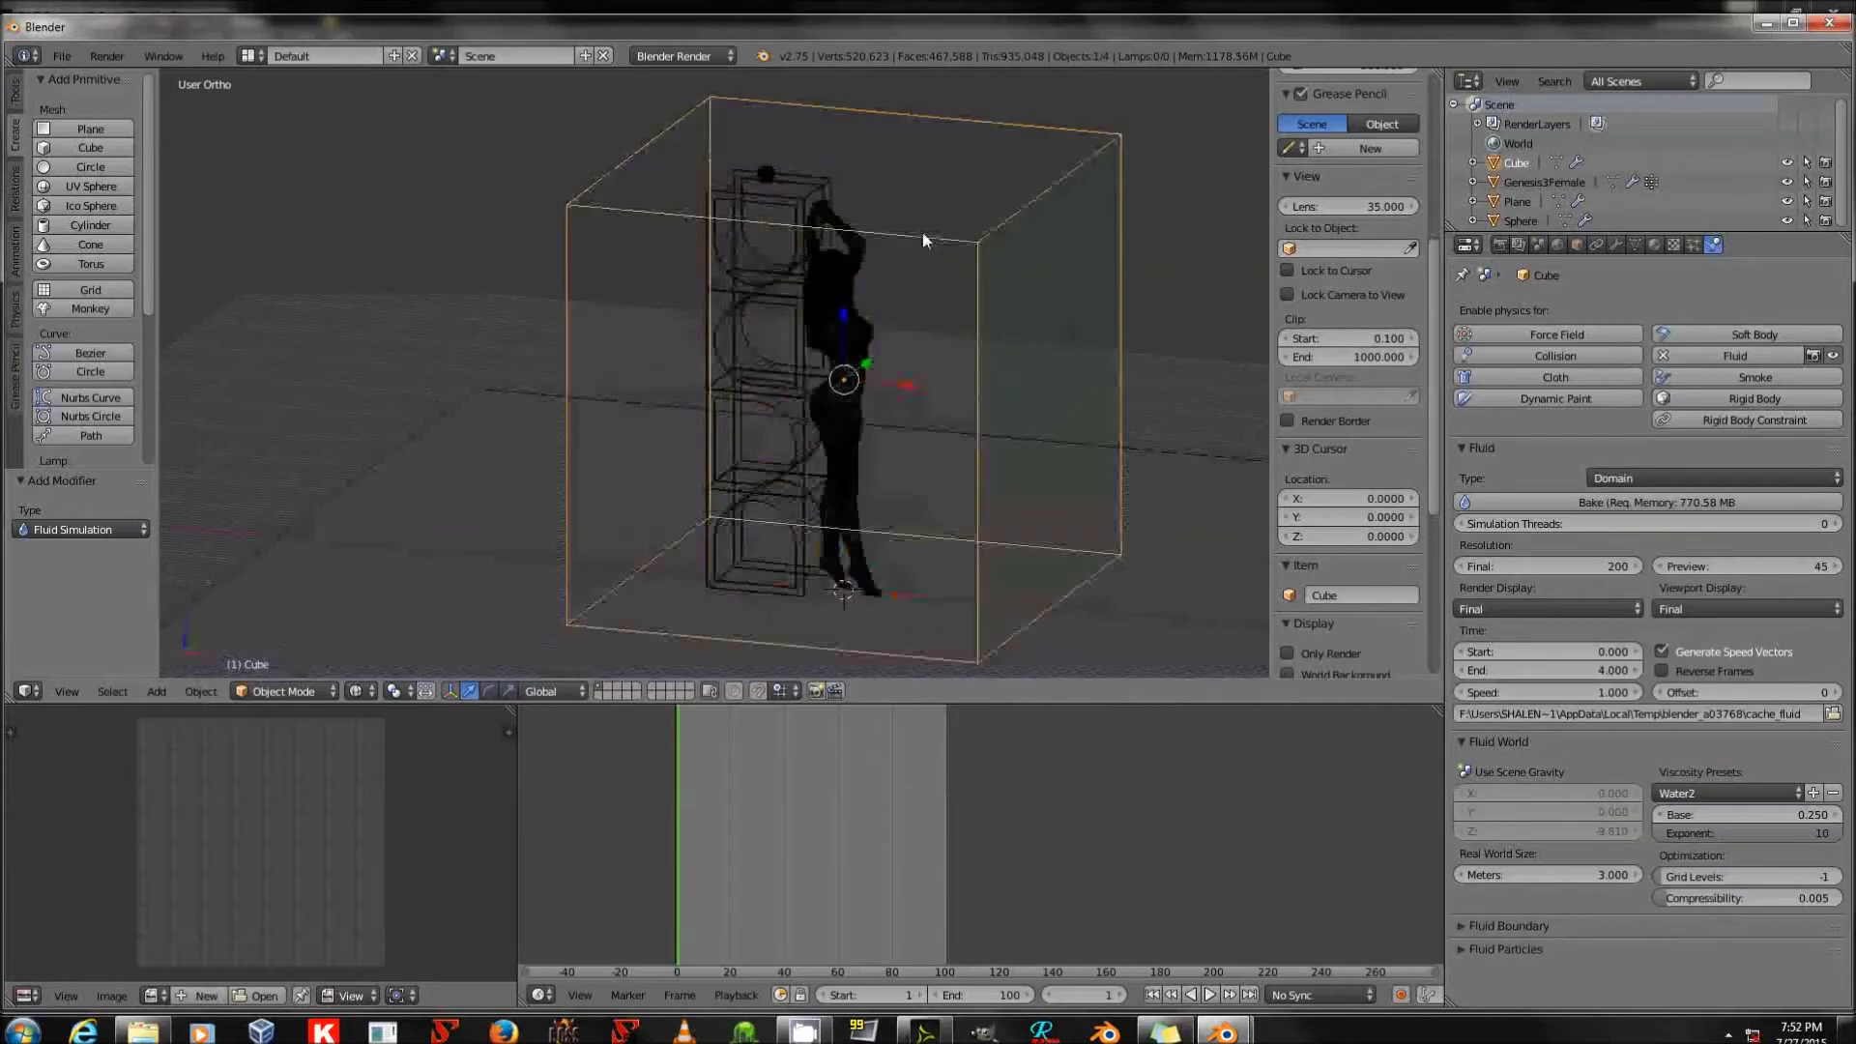
key(z)
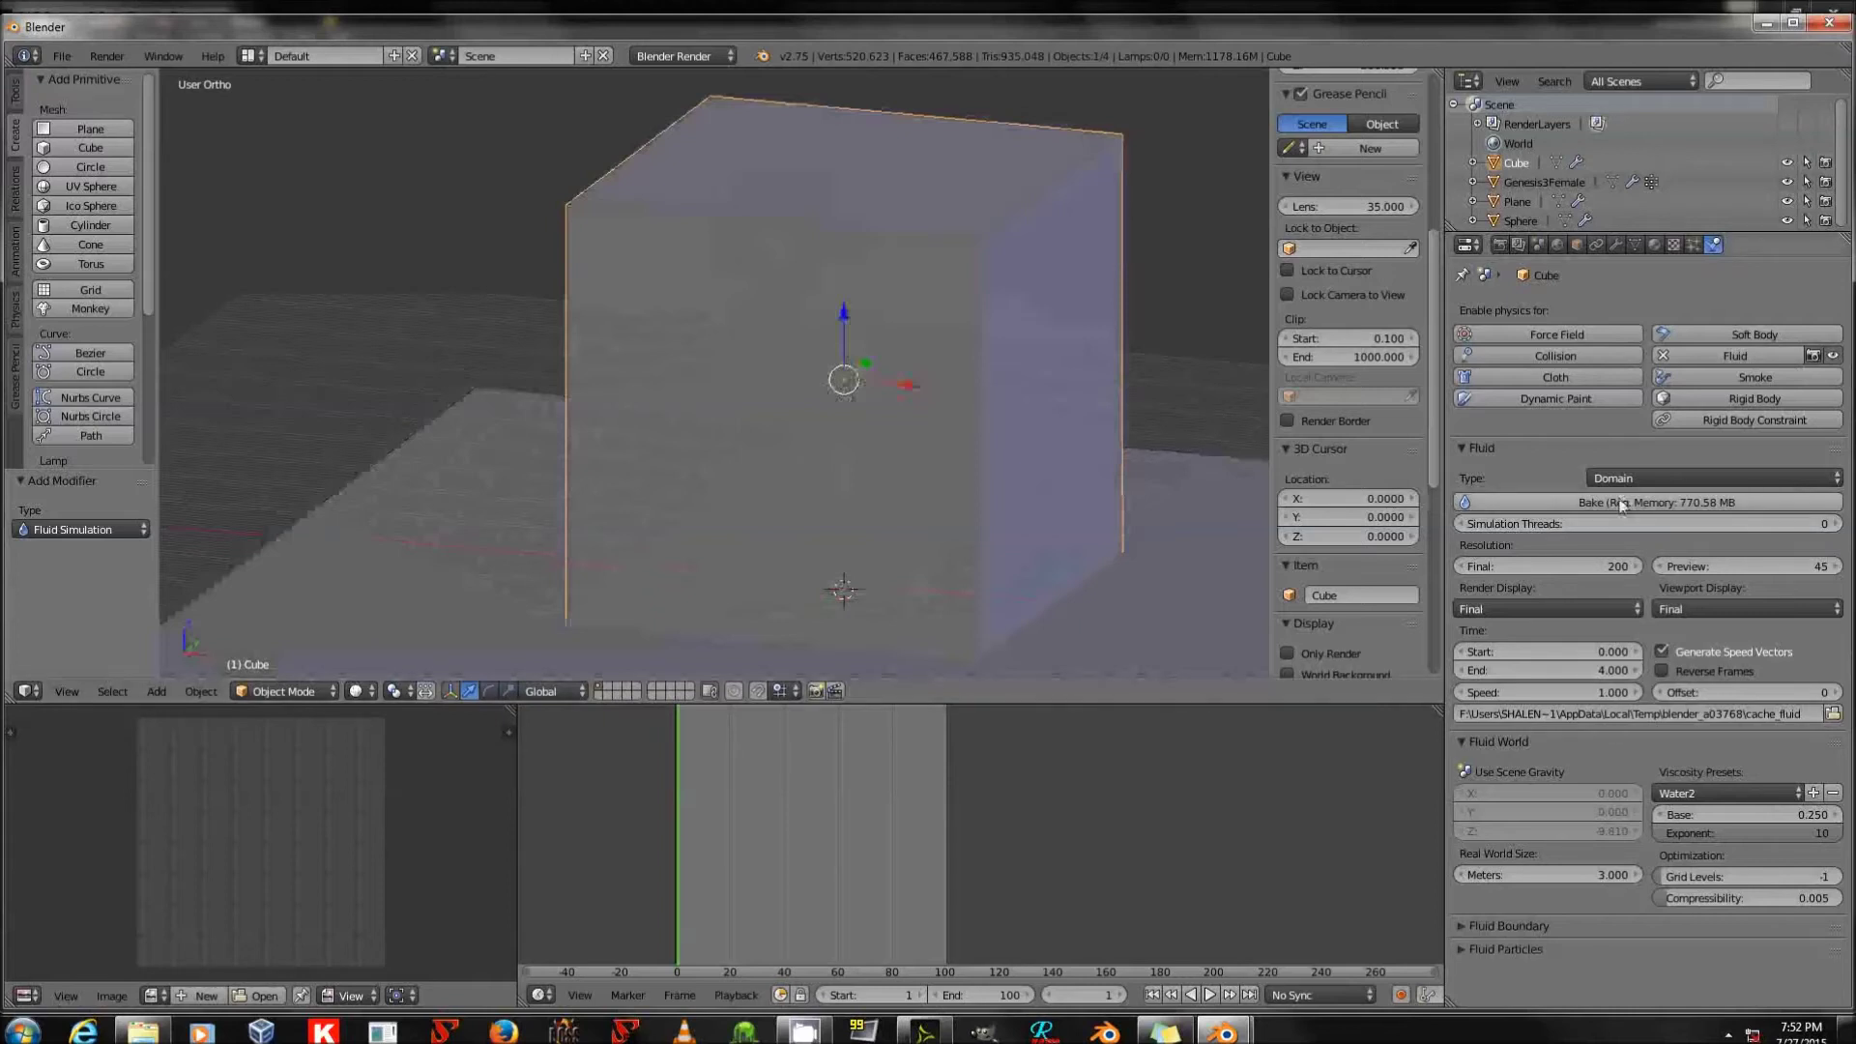
Bake the fluid simulation for the domain cube.
click(1560, 507)
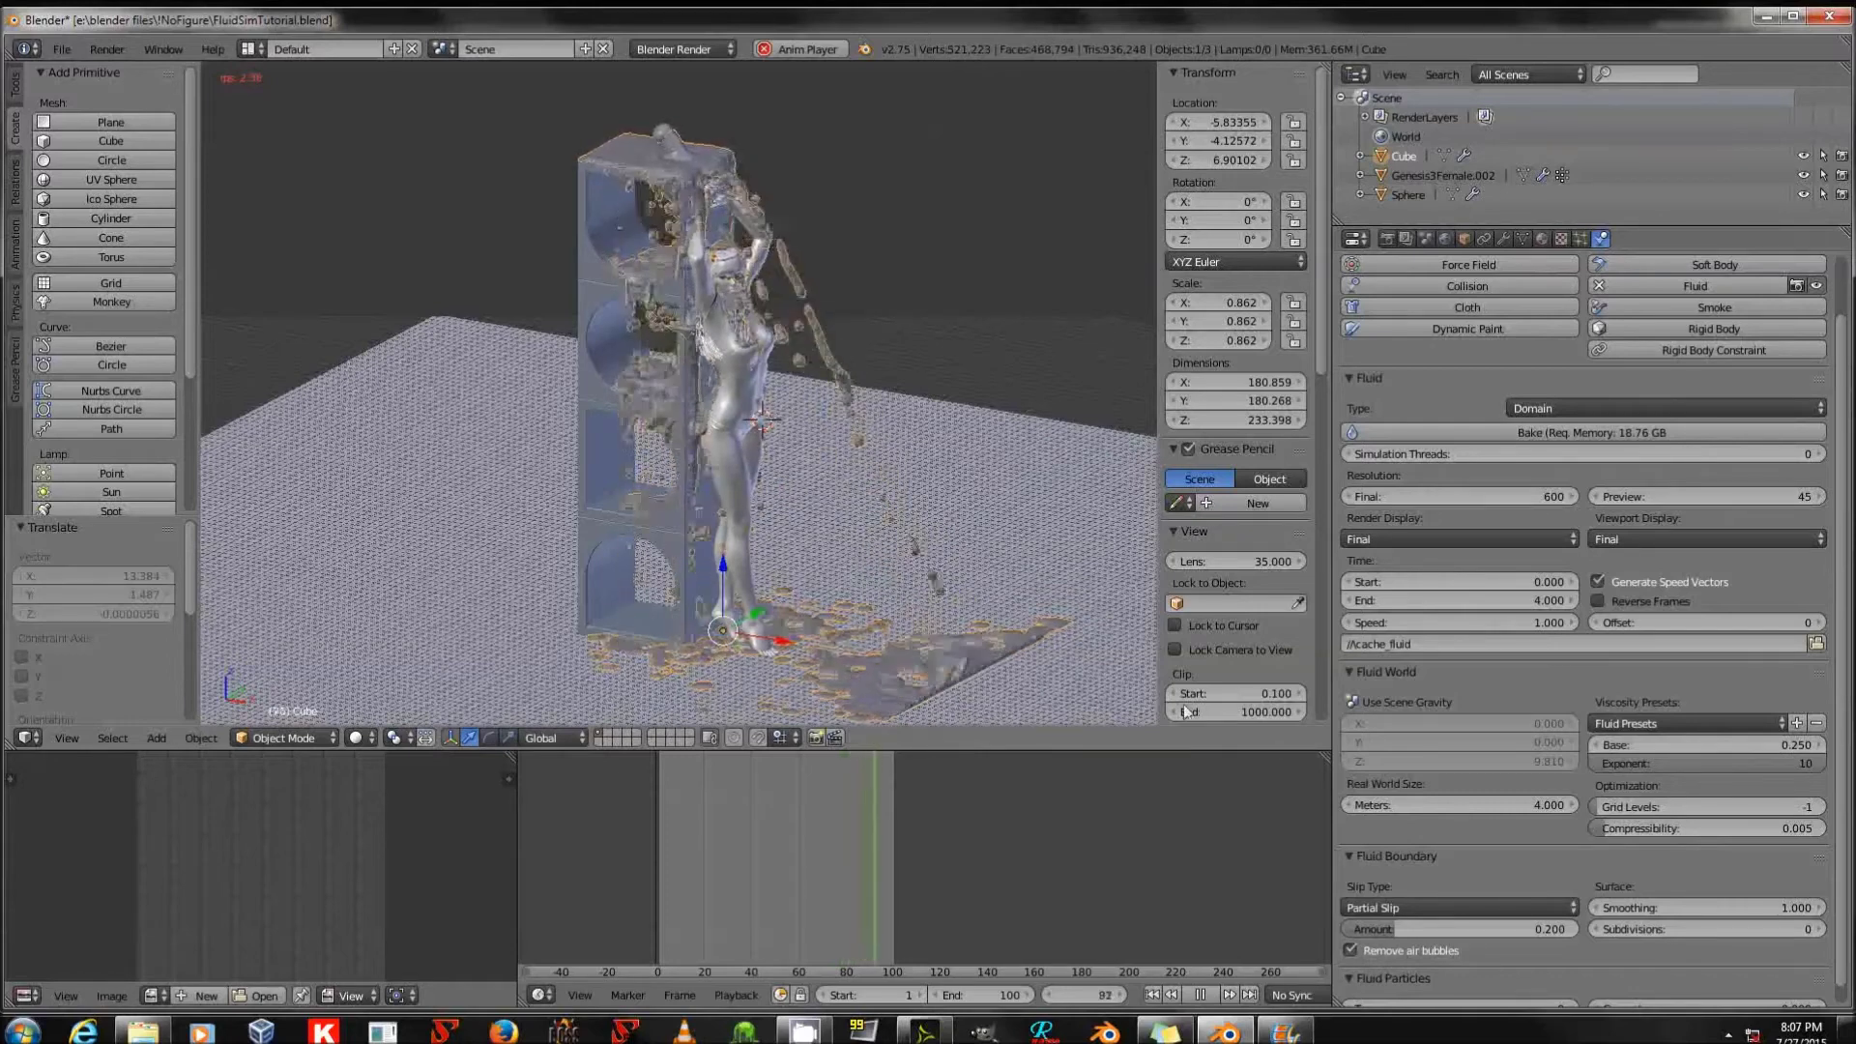
Replay the baked fluid simulation and check the domain's final resolution, leaving the value as it is.
click(1203, 996)
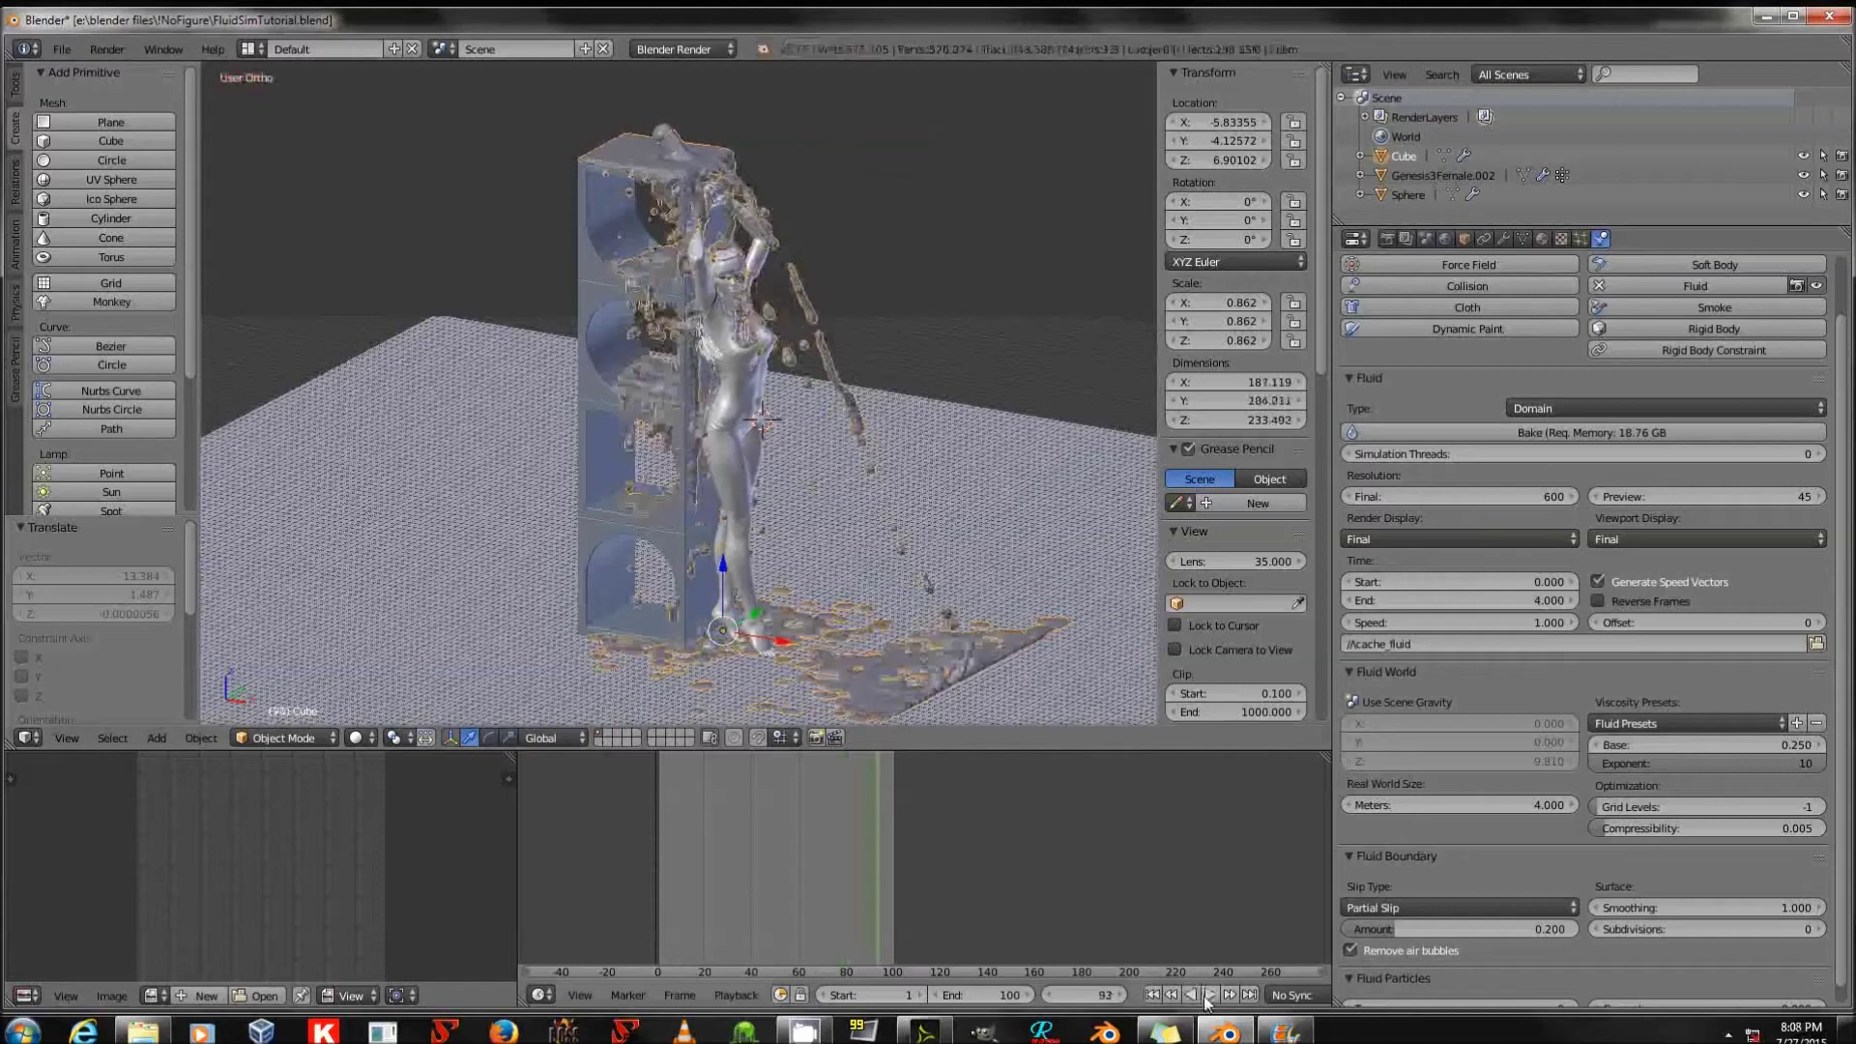
click(1209, 996)
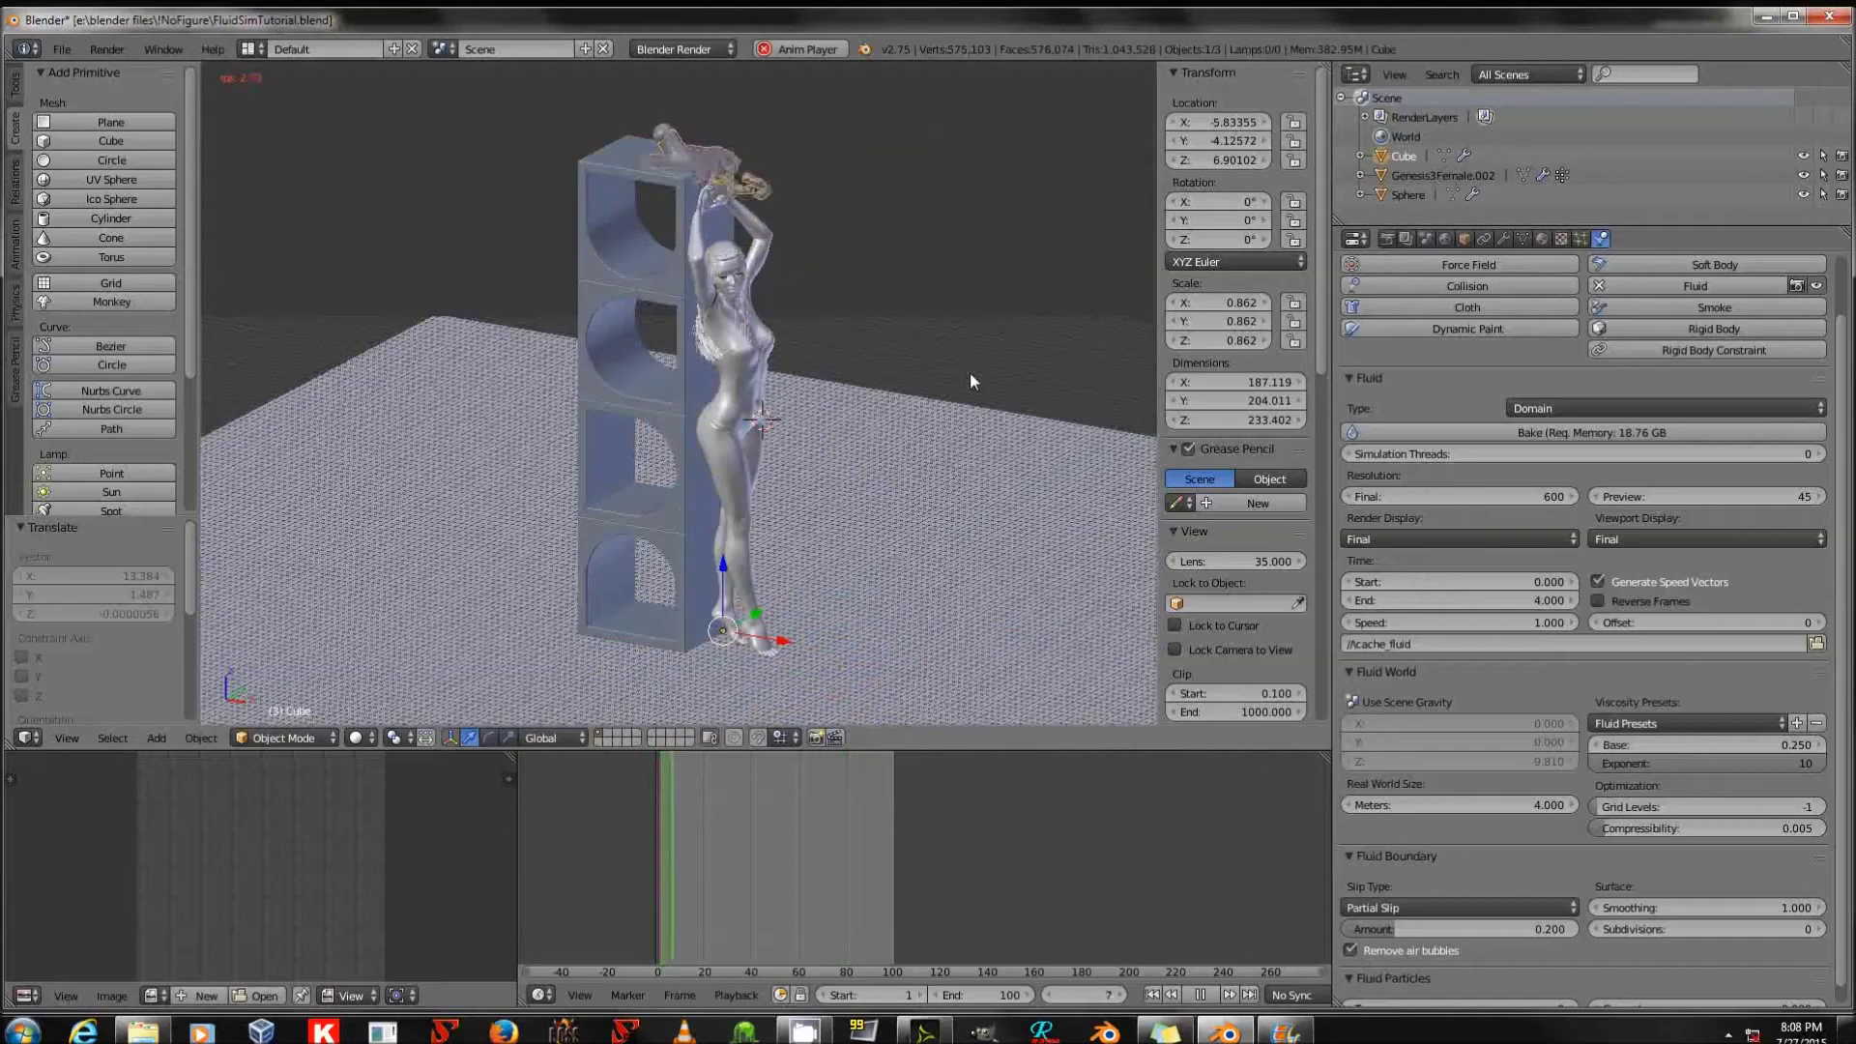
click(1552, 497)
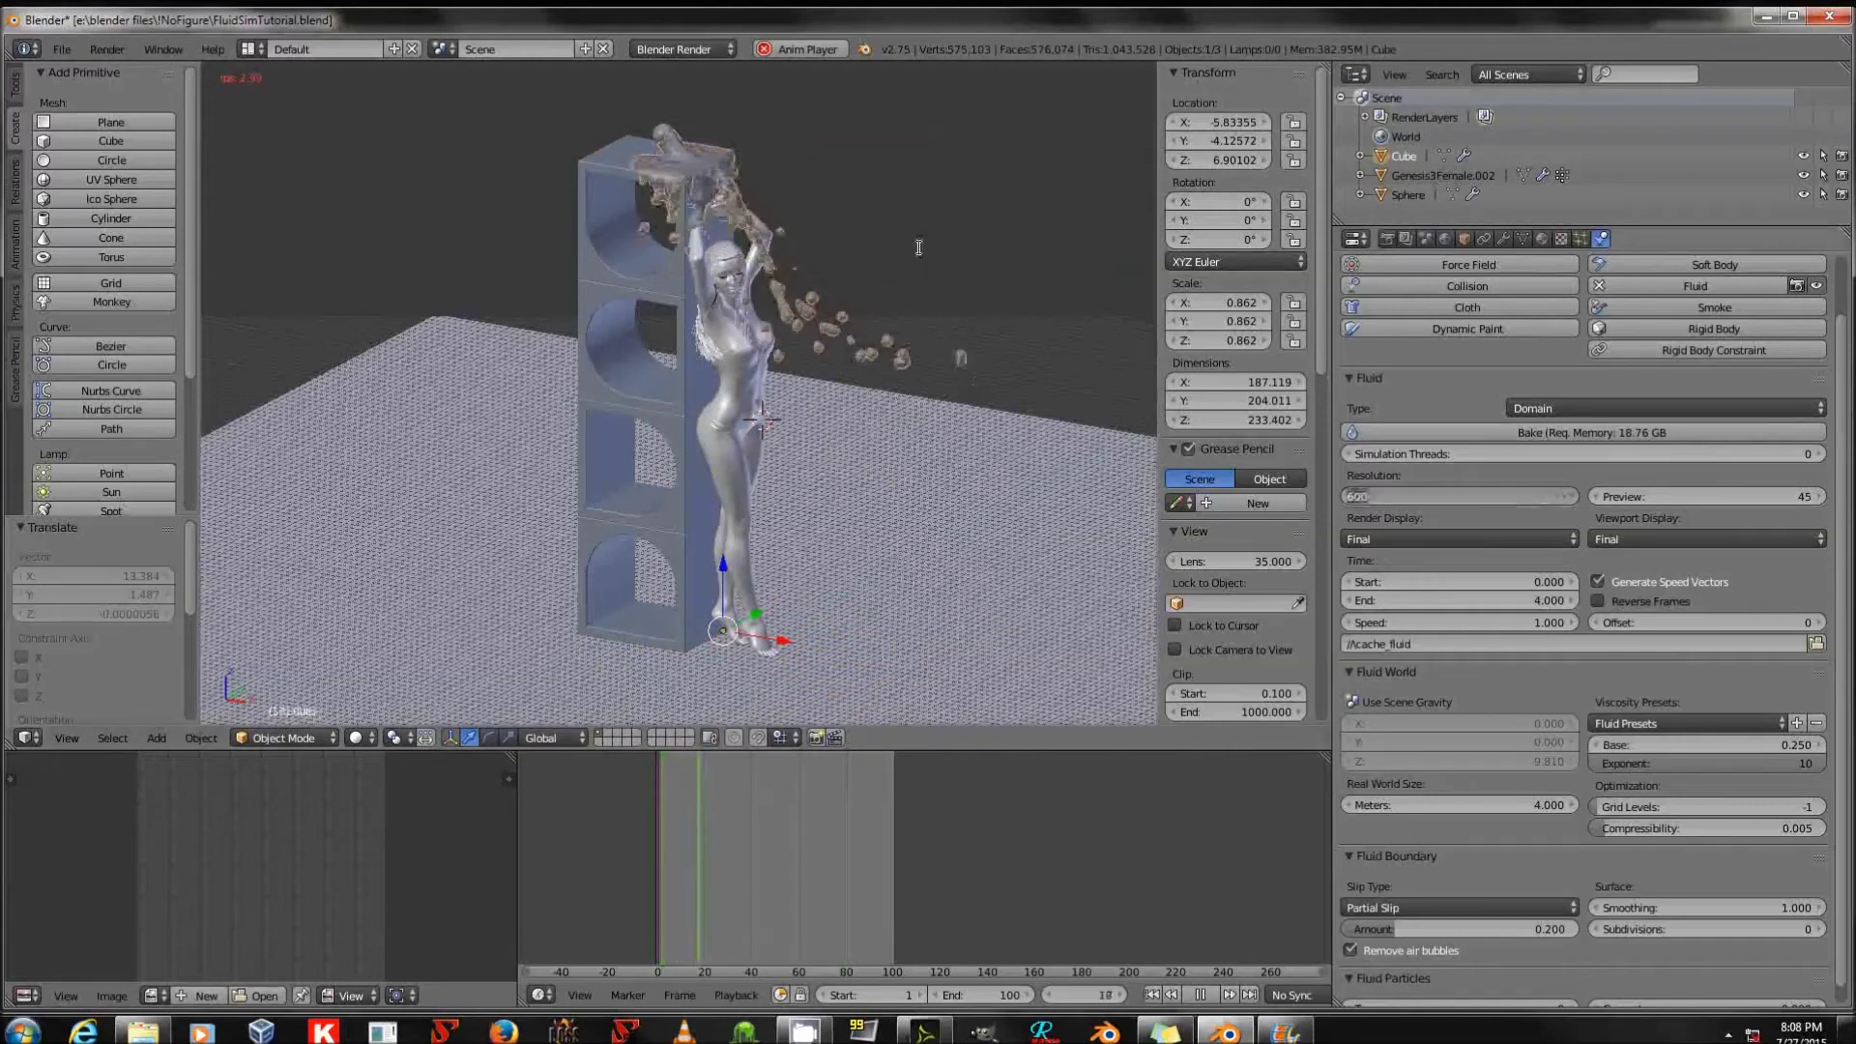
key(Return)
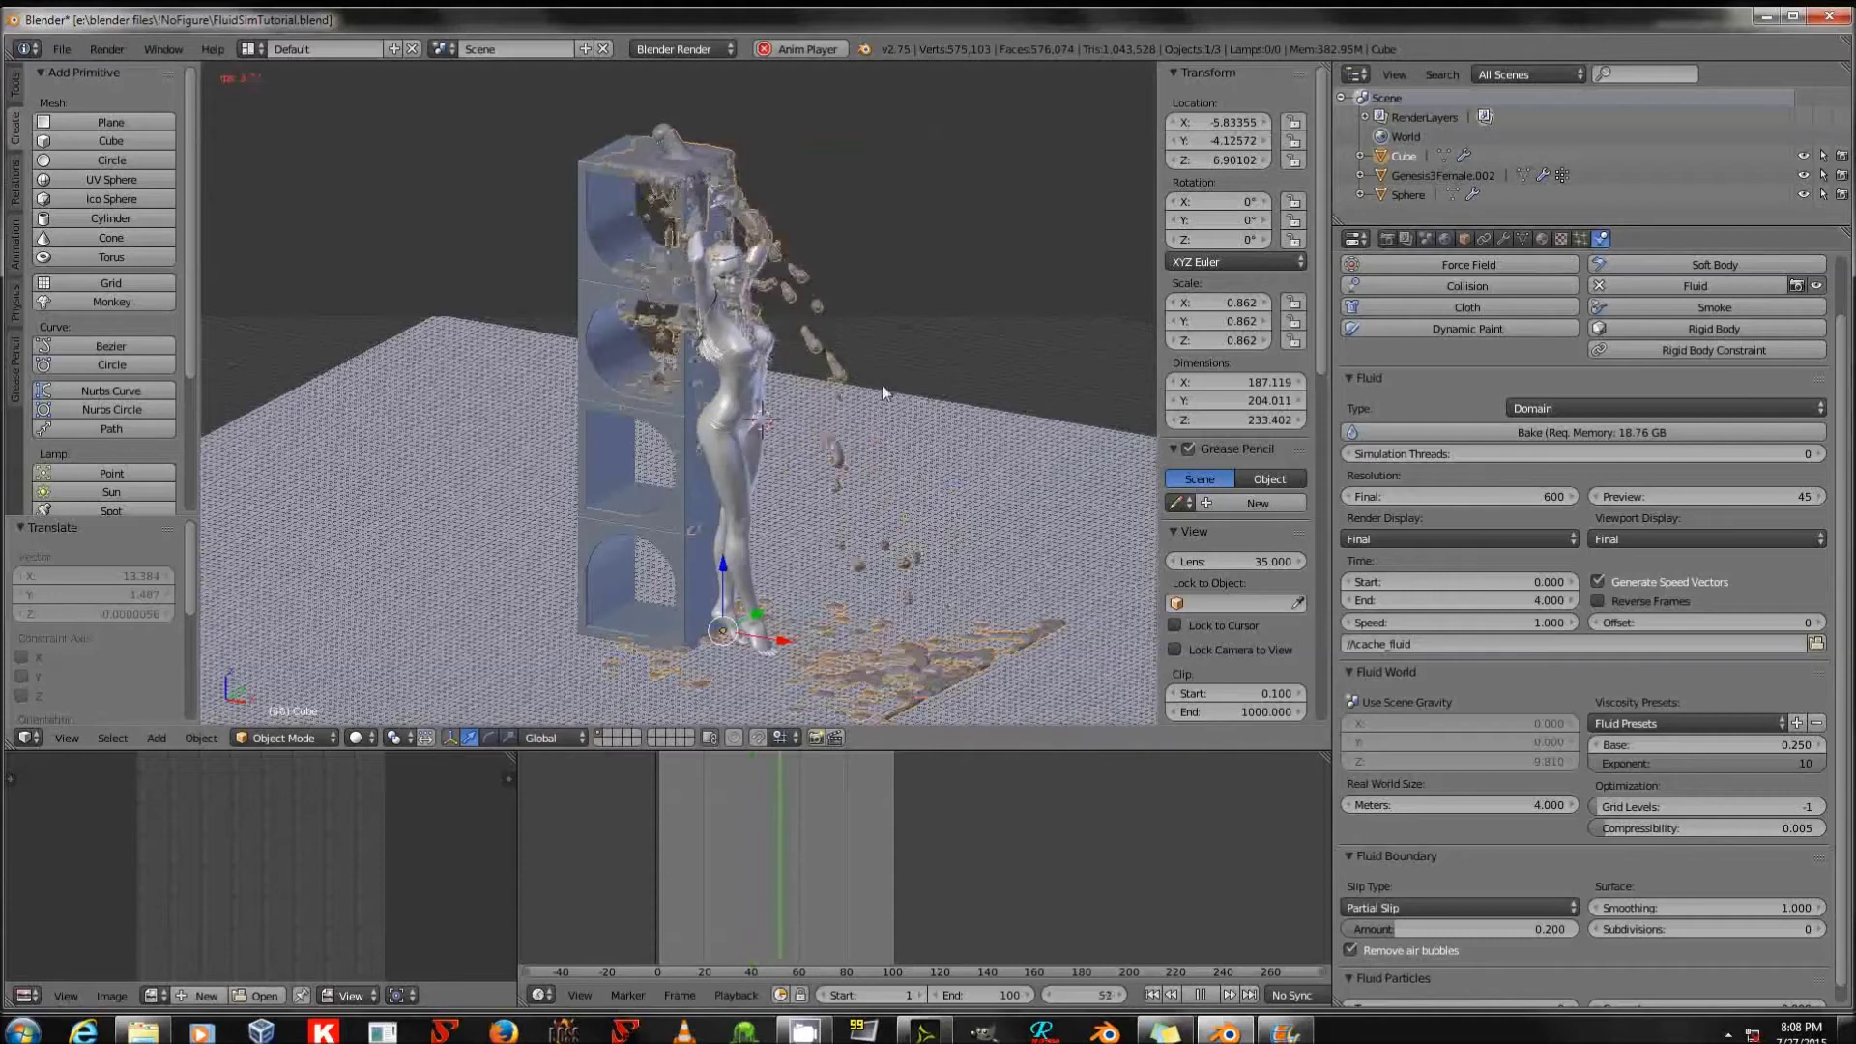
Examine the playing fluid simulation from above and from the side, and stop playback near the first frame.
middle_drag(953, 496, 884, 398)
scroll(884, 399, up, 3)
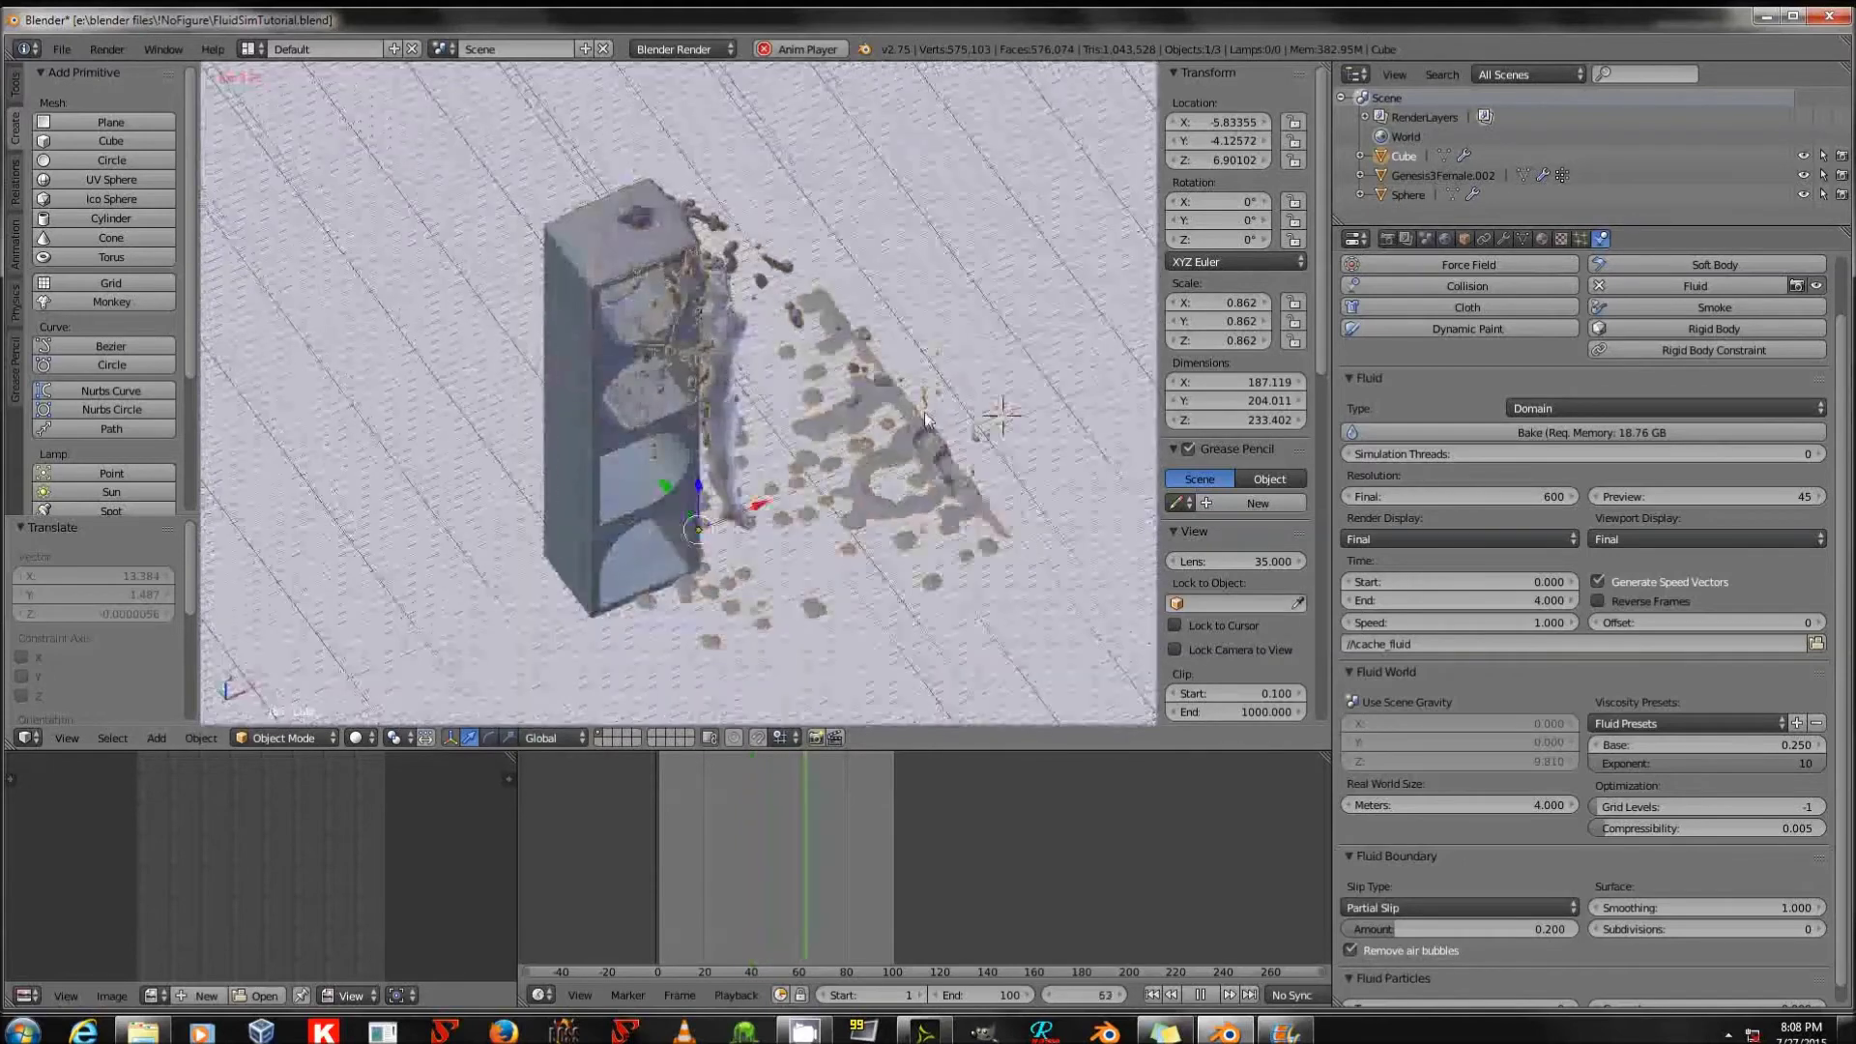
middle_drag(863, 394, 833, 363)
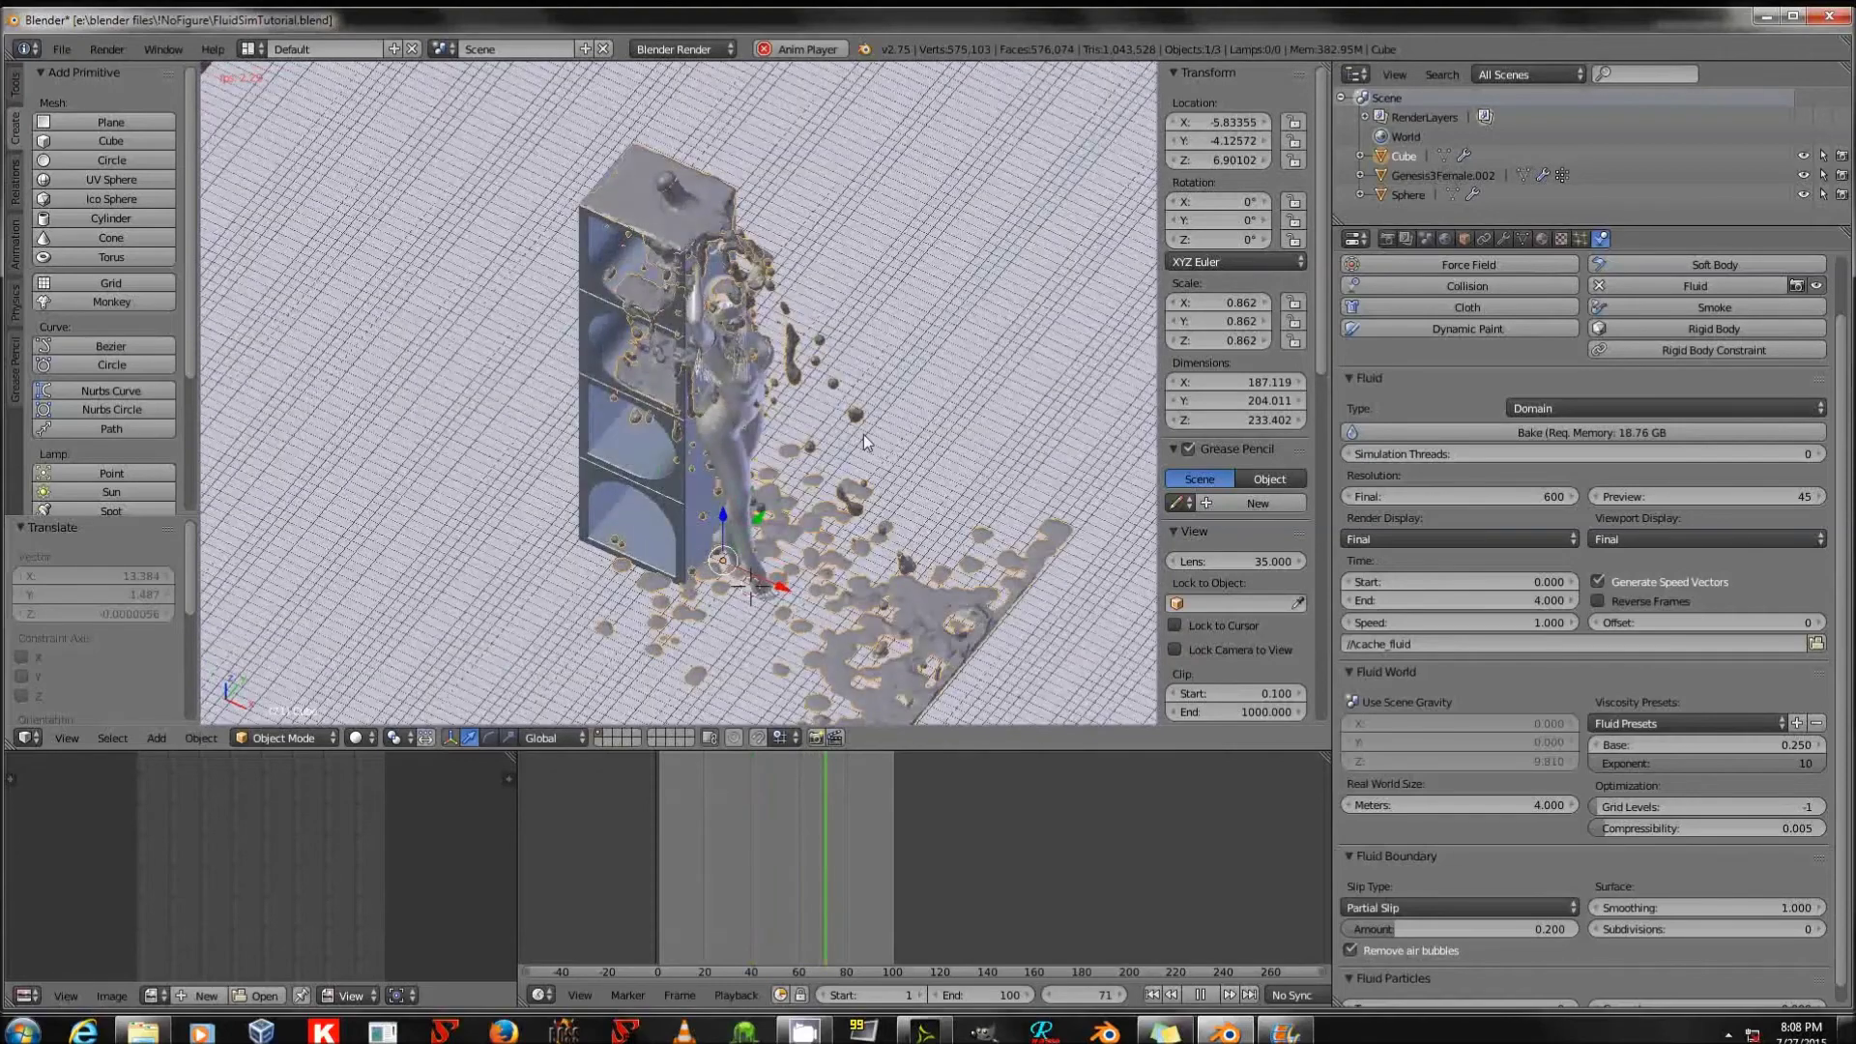
scroll(862, 437, down, 3)
middle_drag(866, 396, 875, 454)
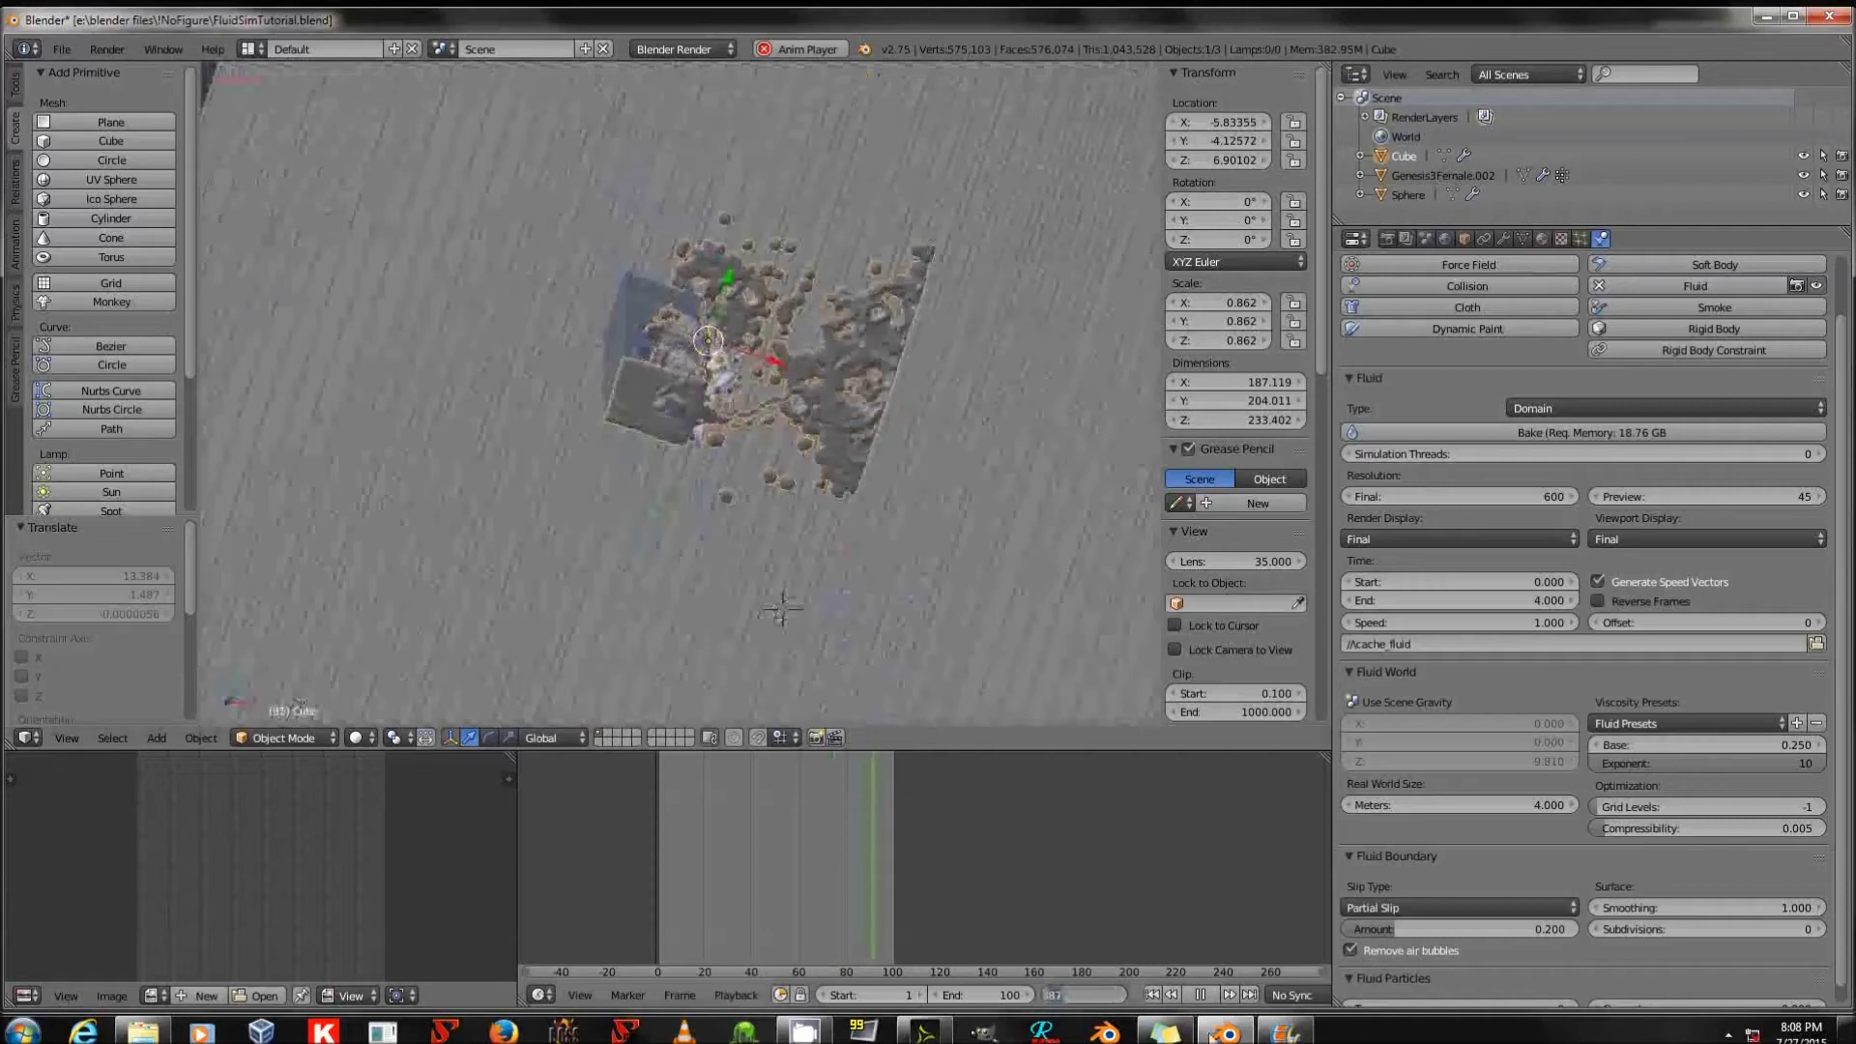
click(1152, 994)
click(1199, 995)
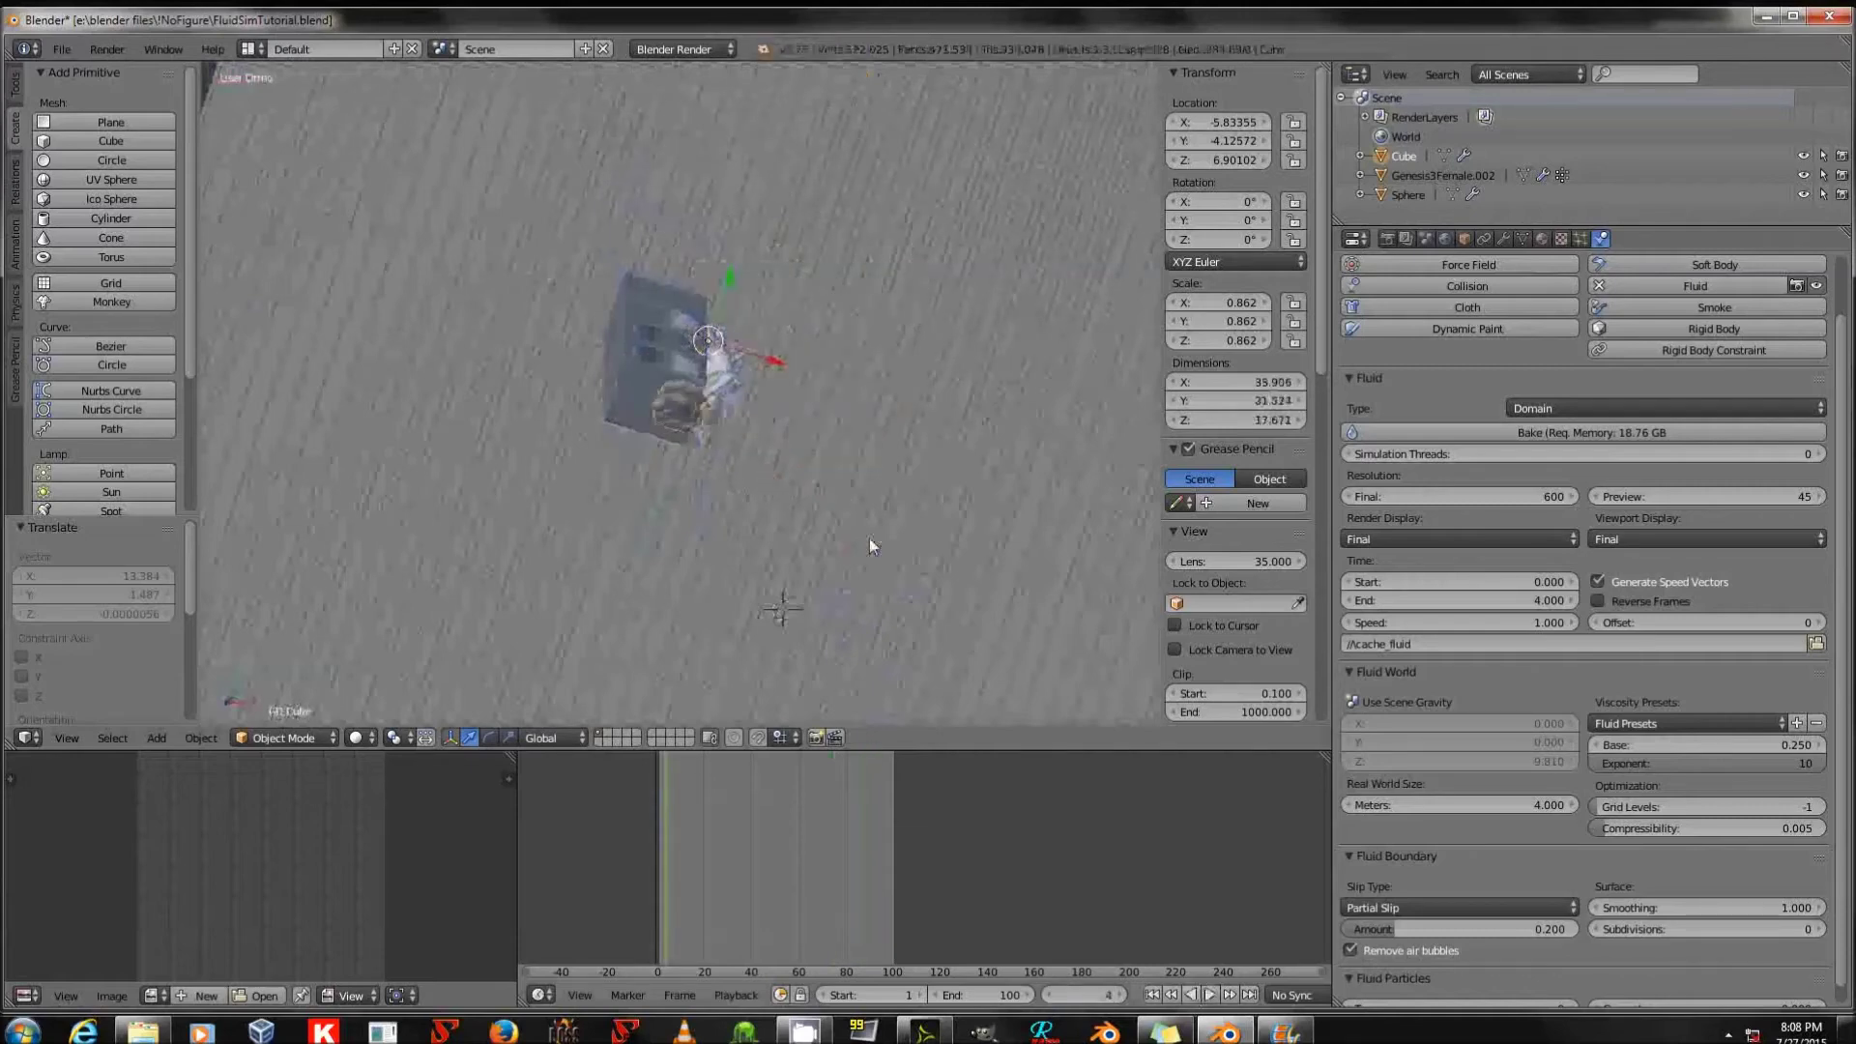
In Edit Mode, select all of the domain cube's geometry in wireframe top view and move it about 23.7 units along X.
scroll(803, 381, up, 5)
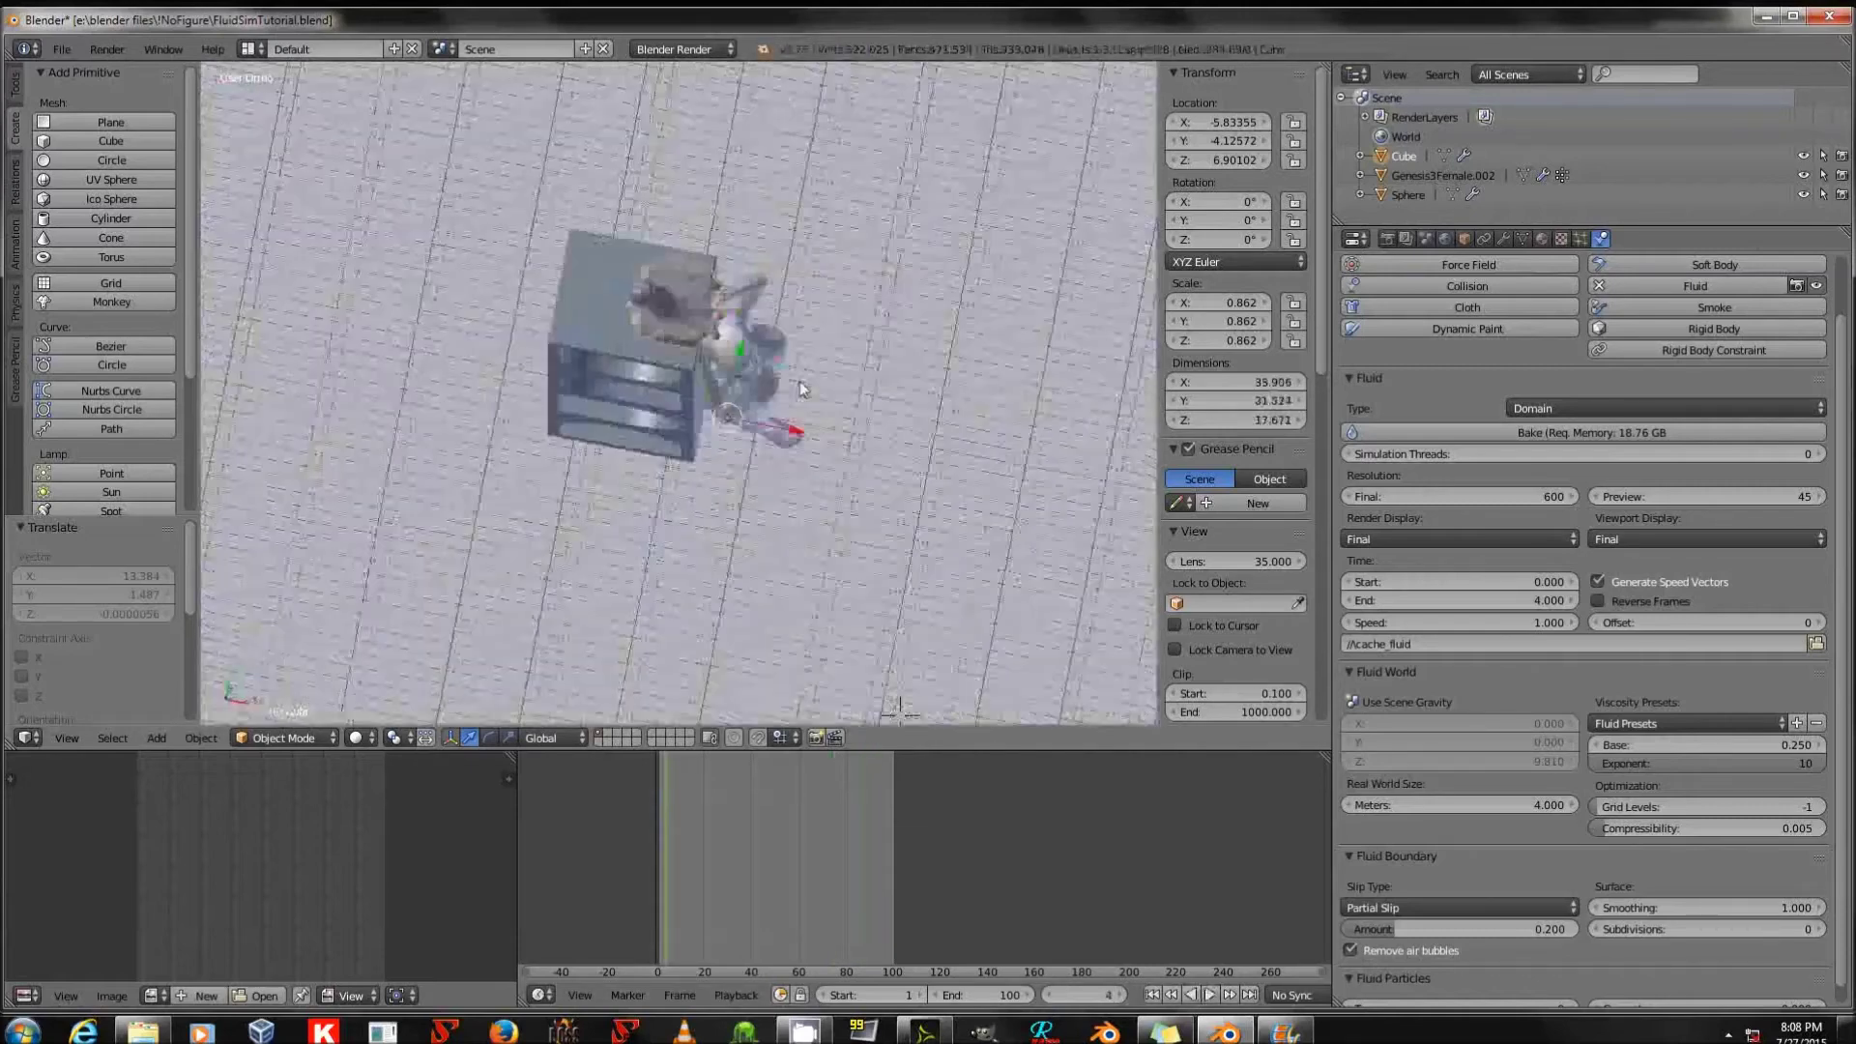
scroll(754, 335, up, 1)
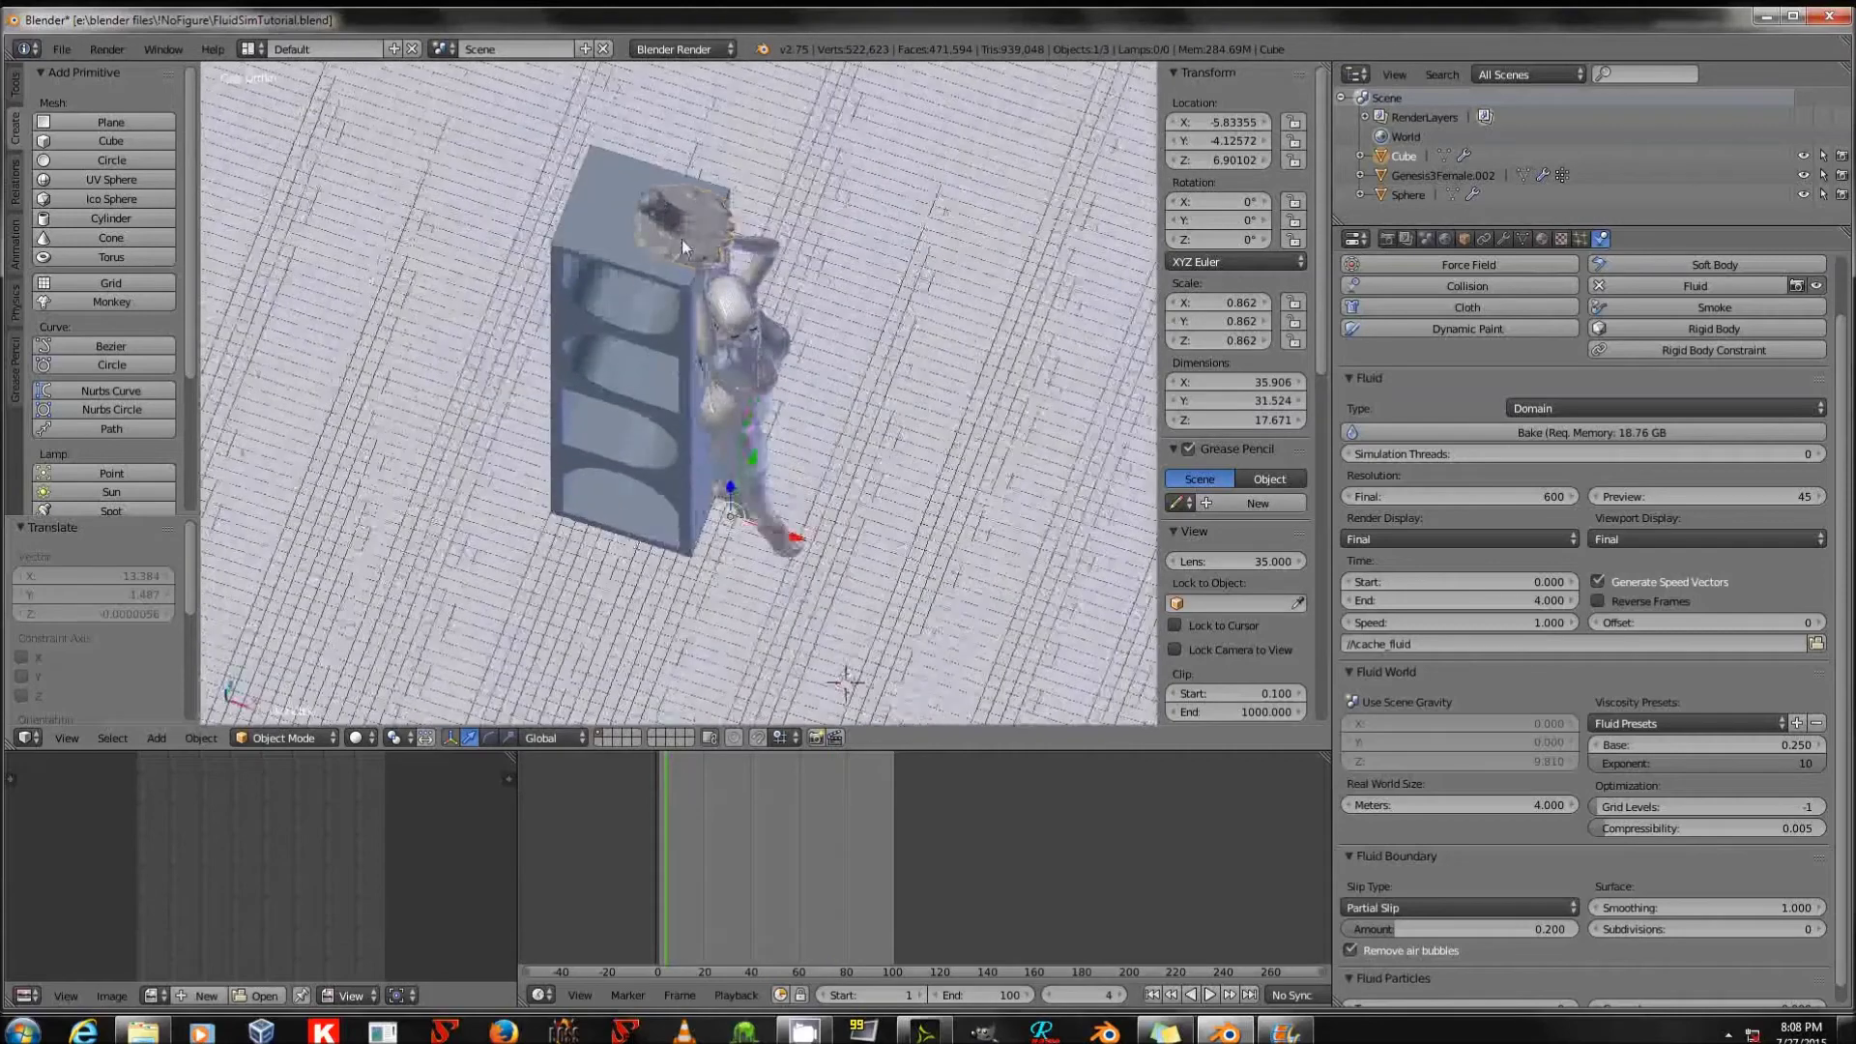
right_click(681, 244)
right_click(681, 240)
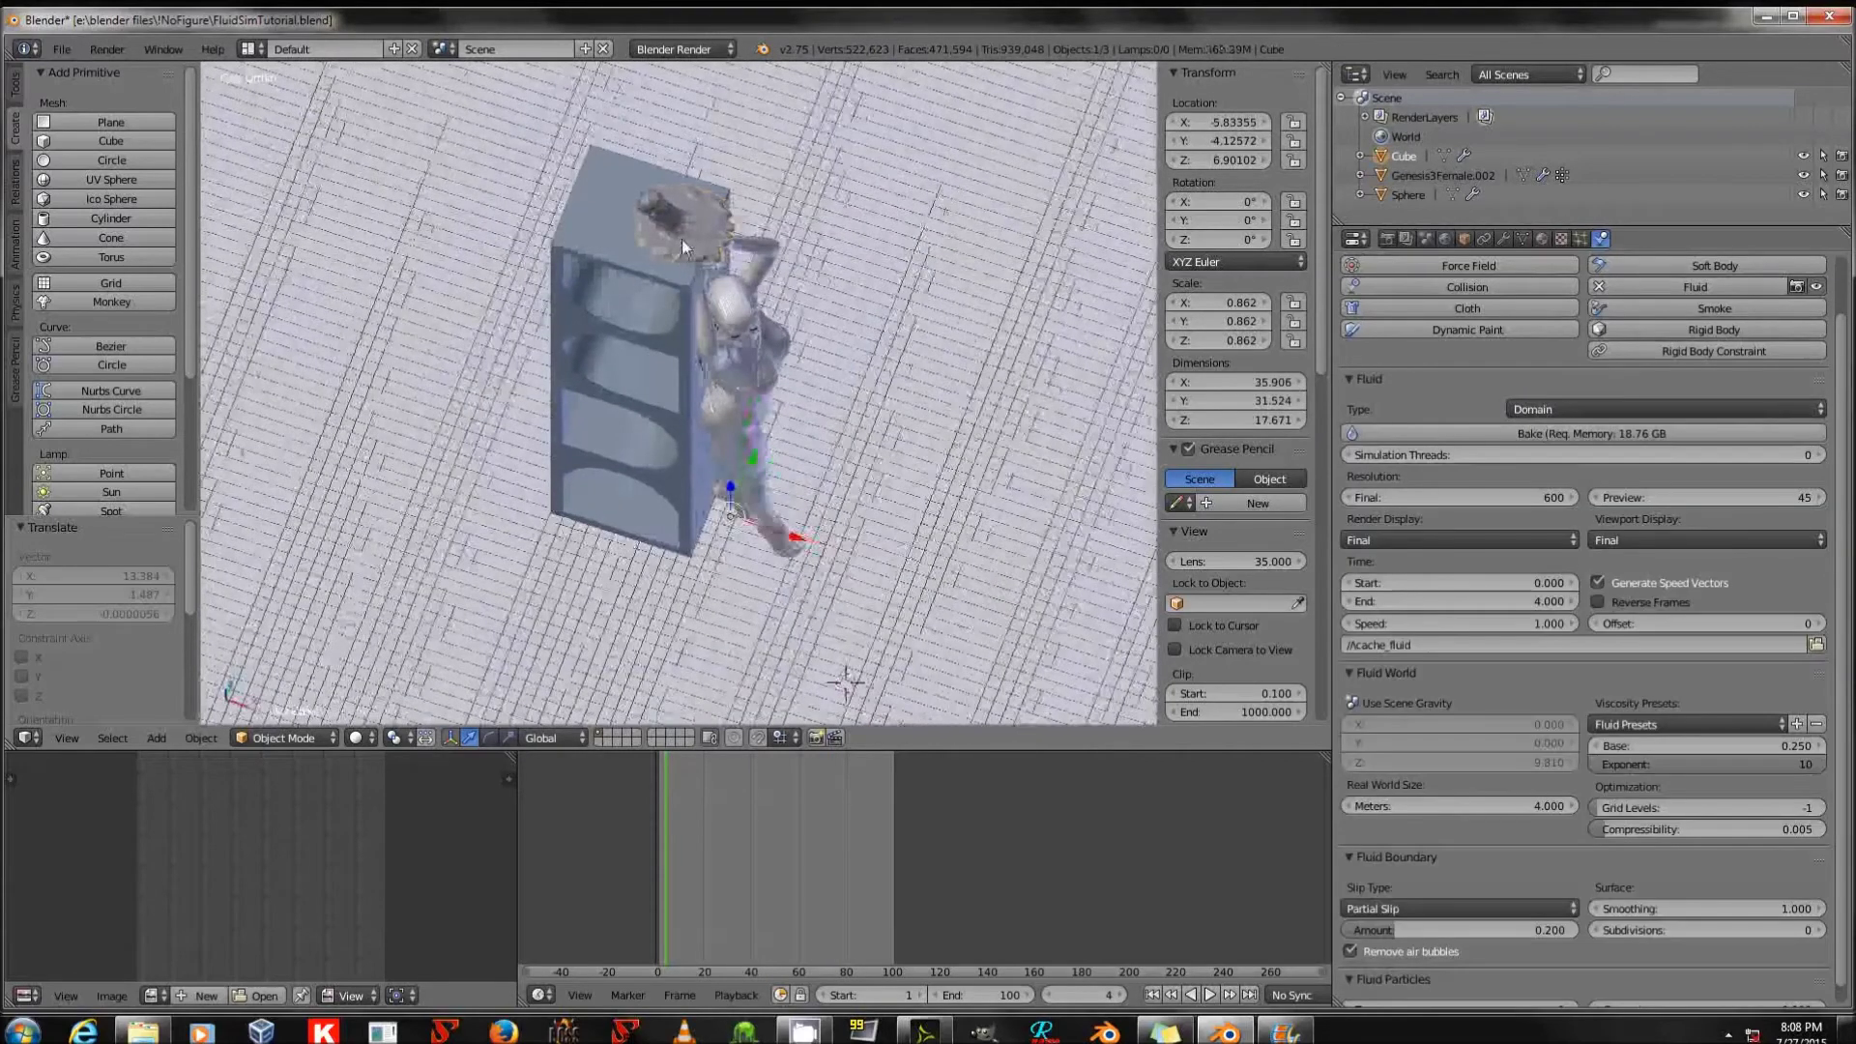
key(Tab)
key(KP_Decimal)
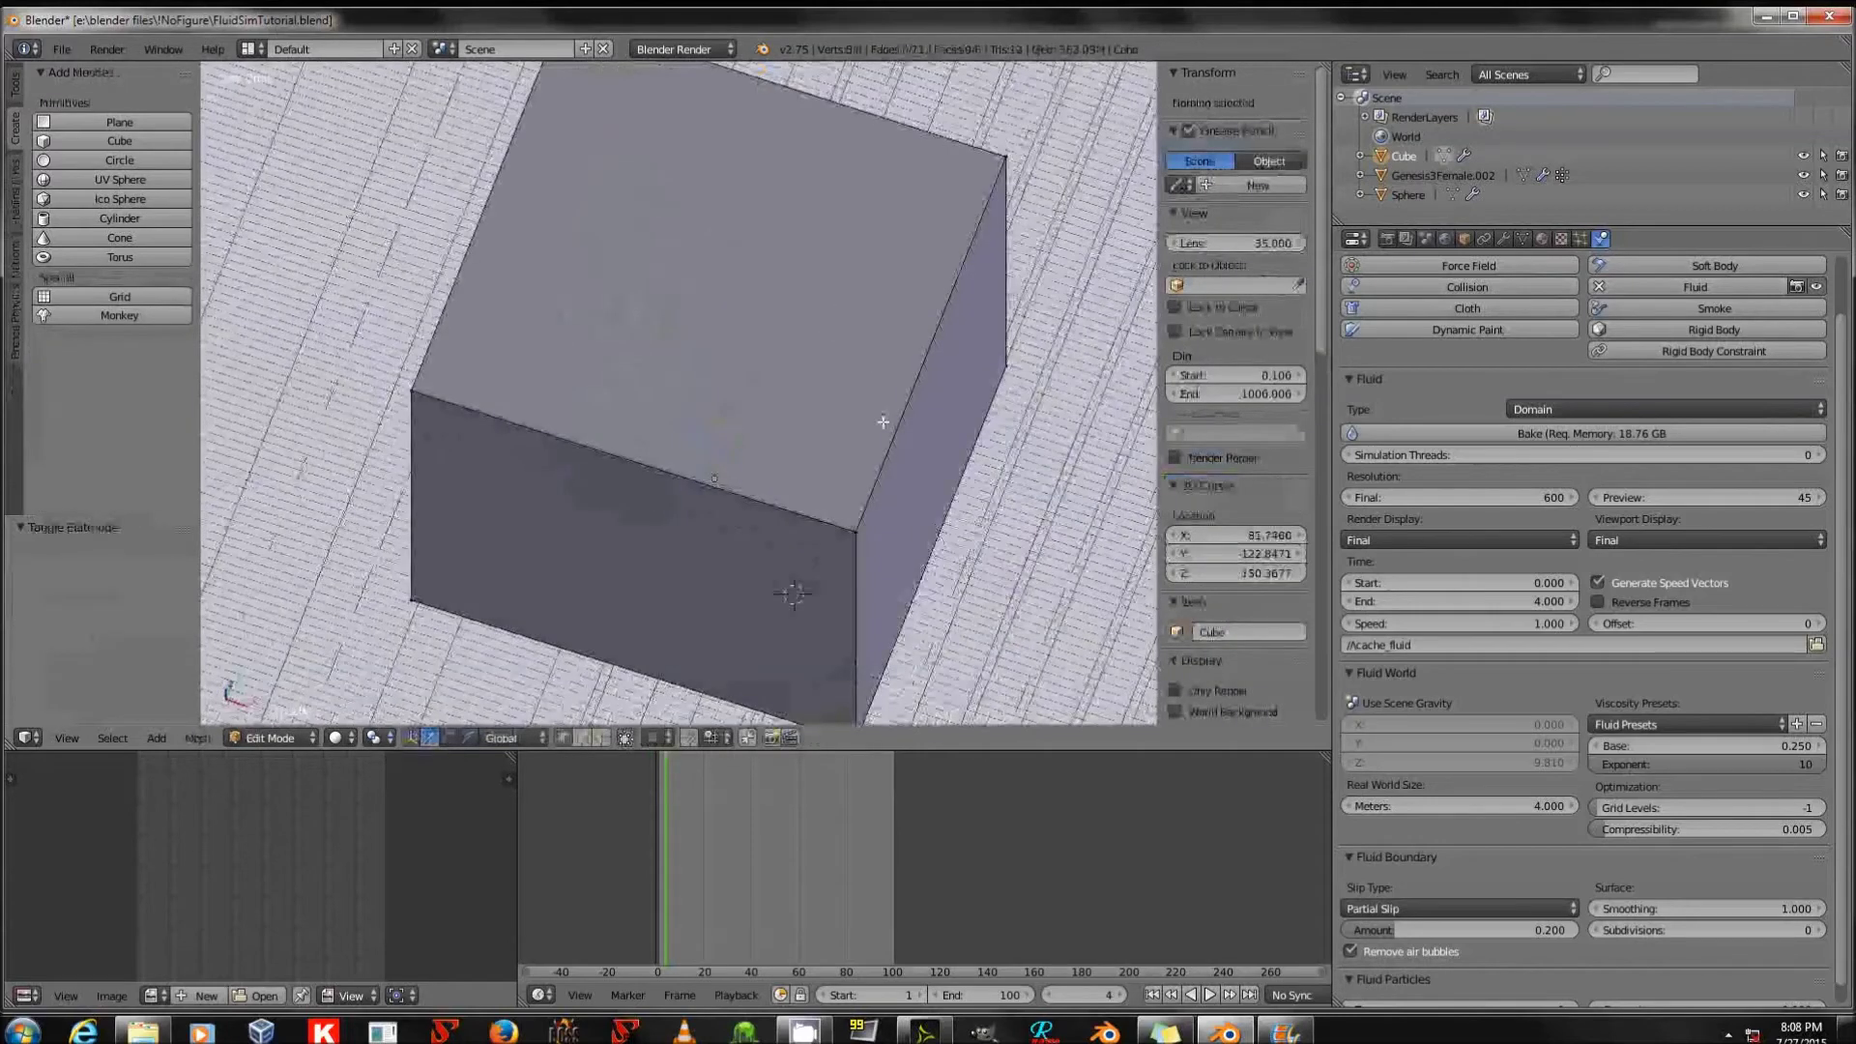
scroll(882, 419, down, 3)
key(z)
key(KP_7)
key(a)
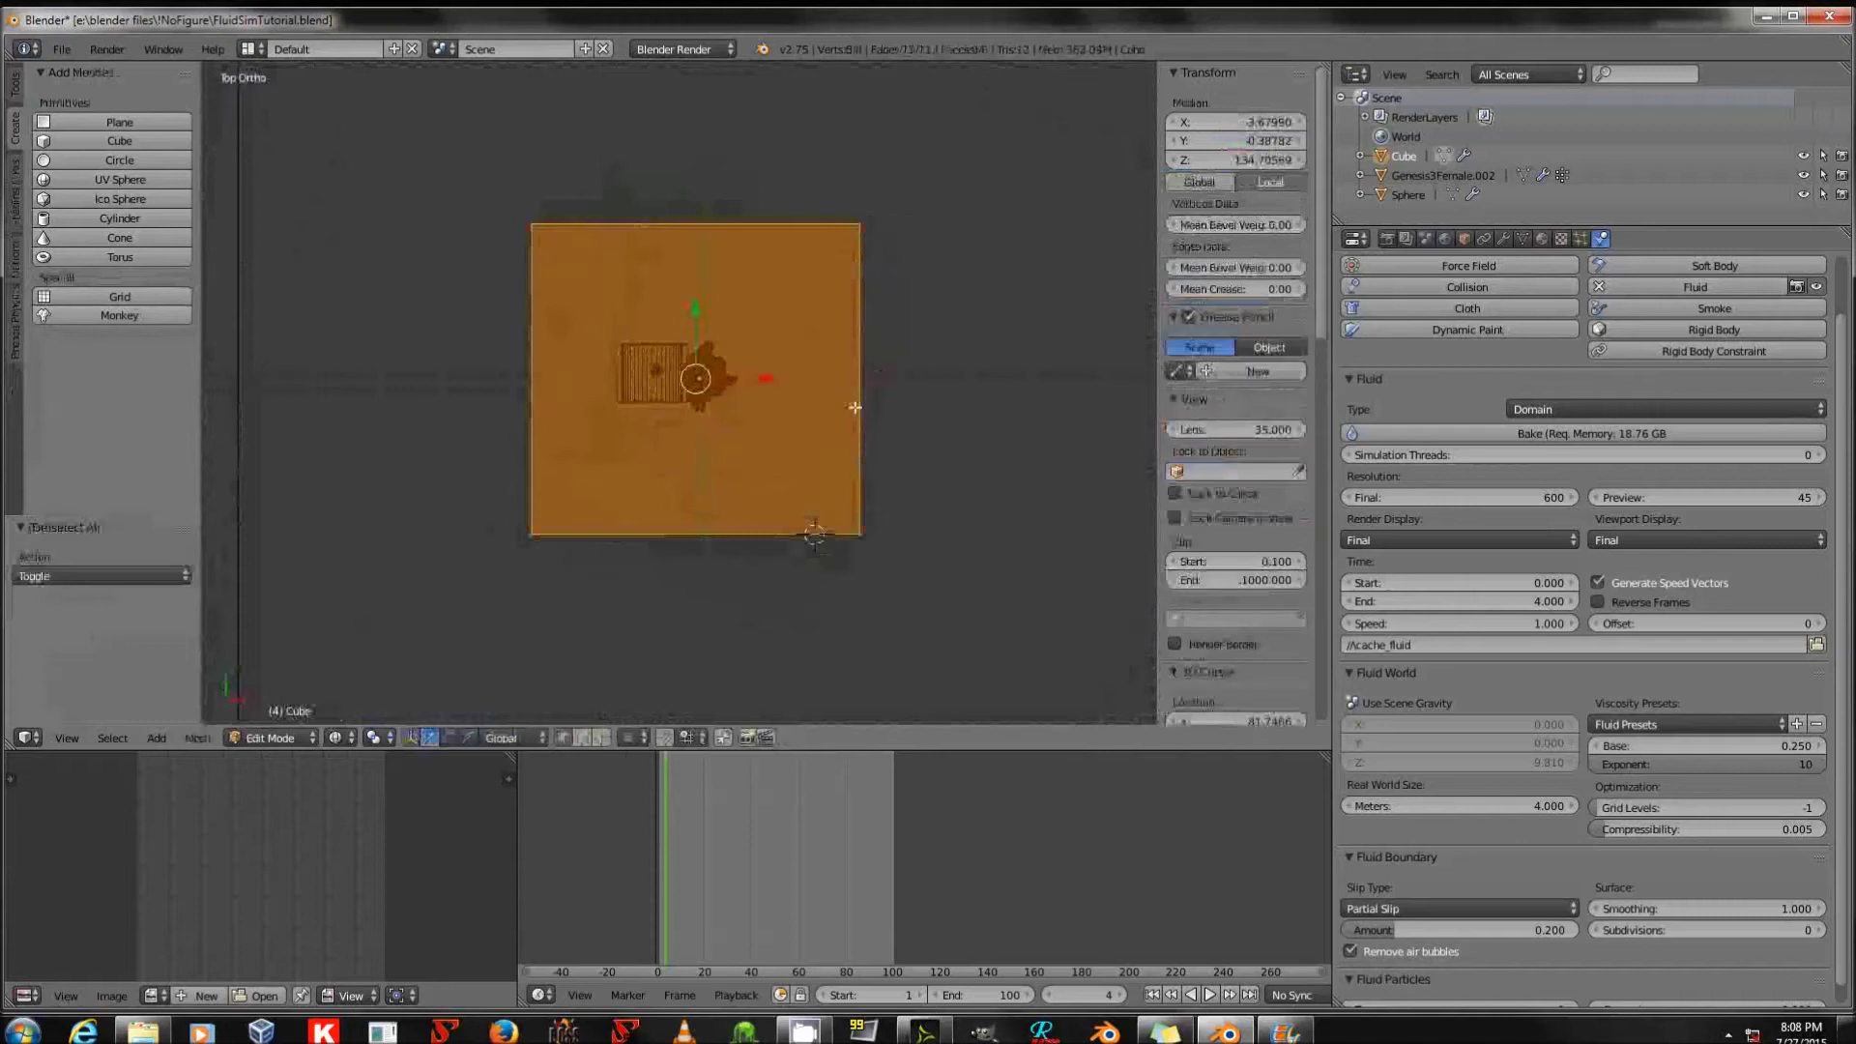
key(s)
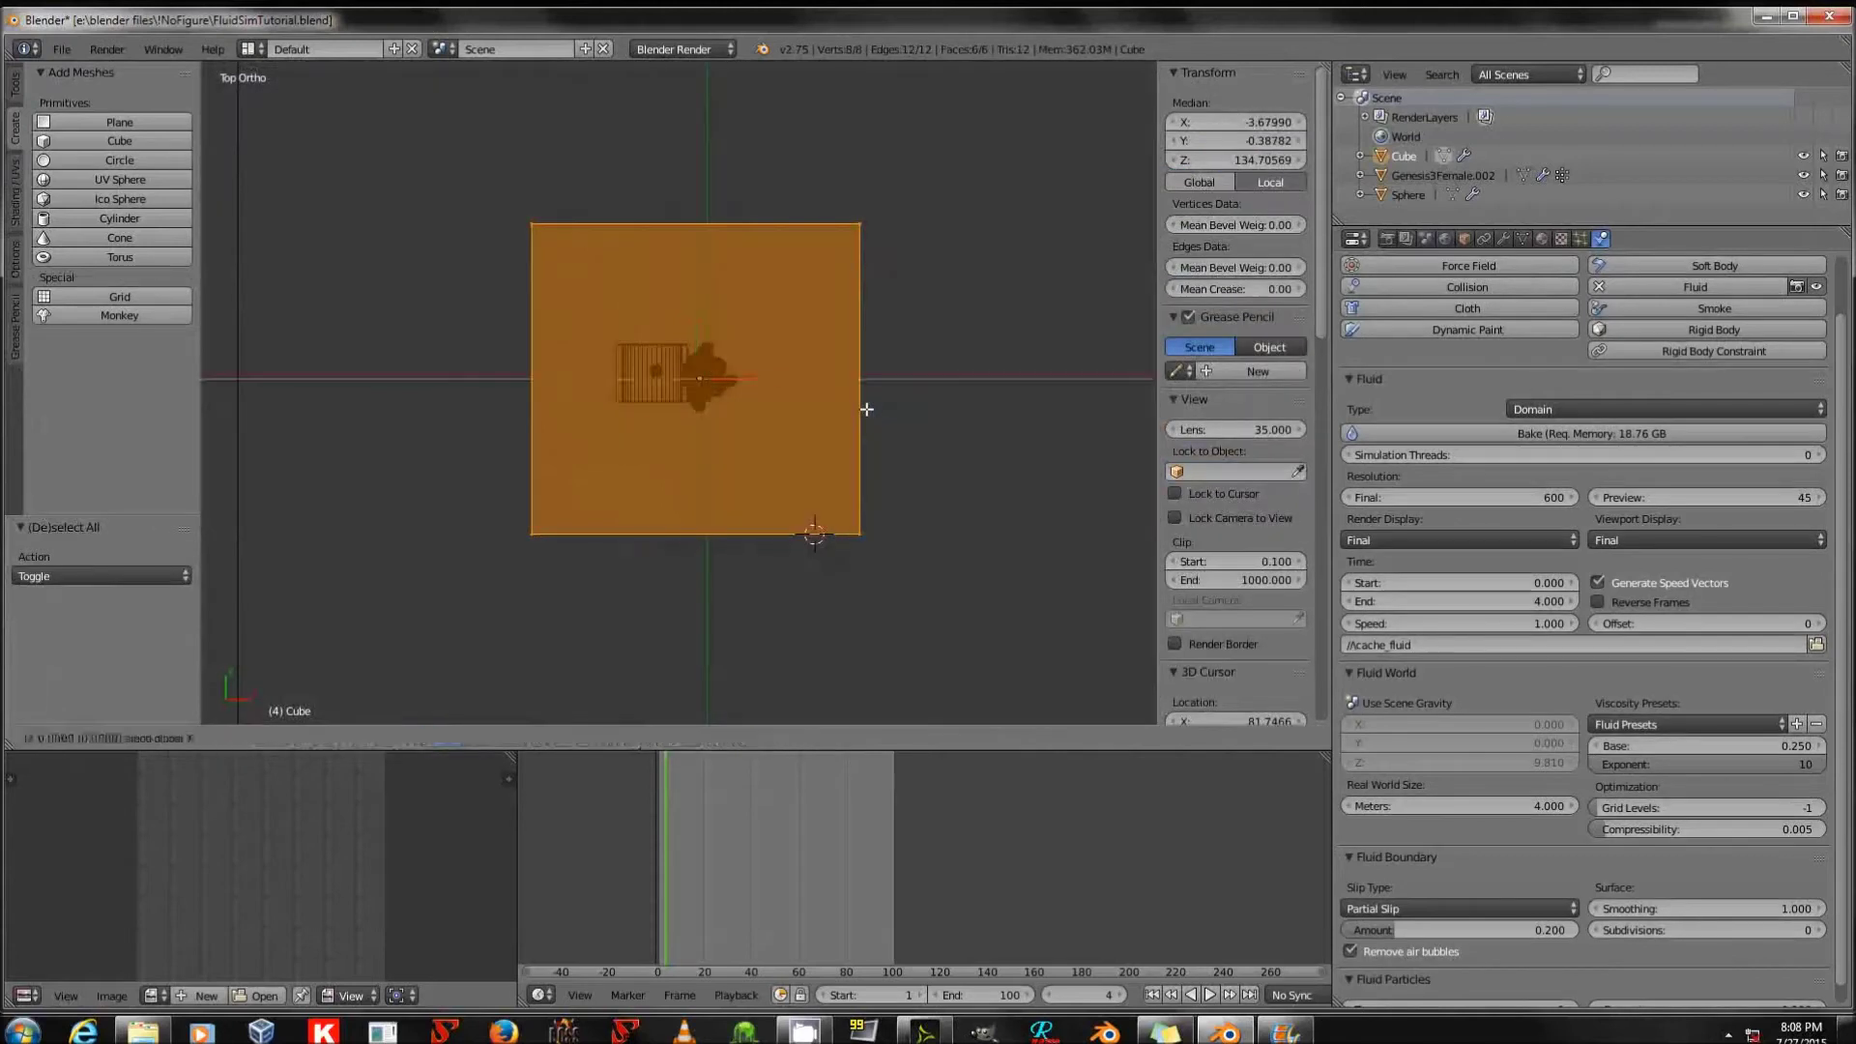
click(894, 403)
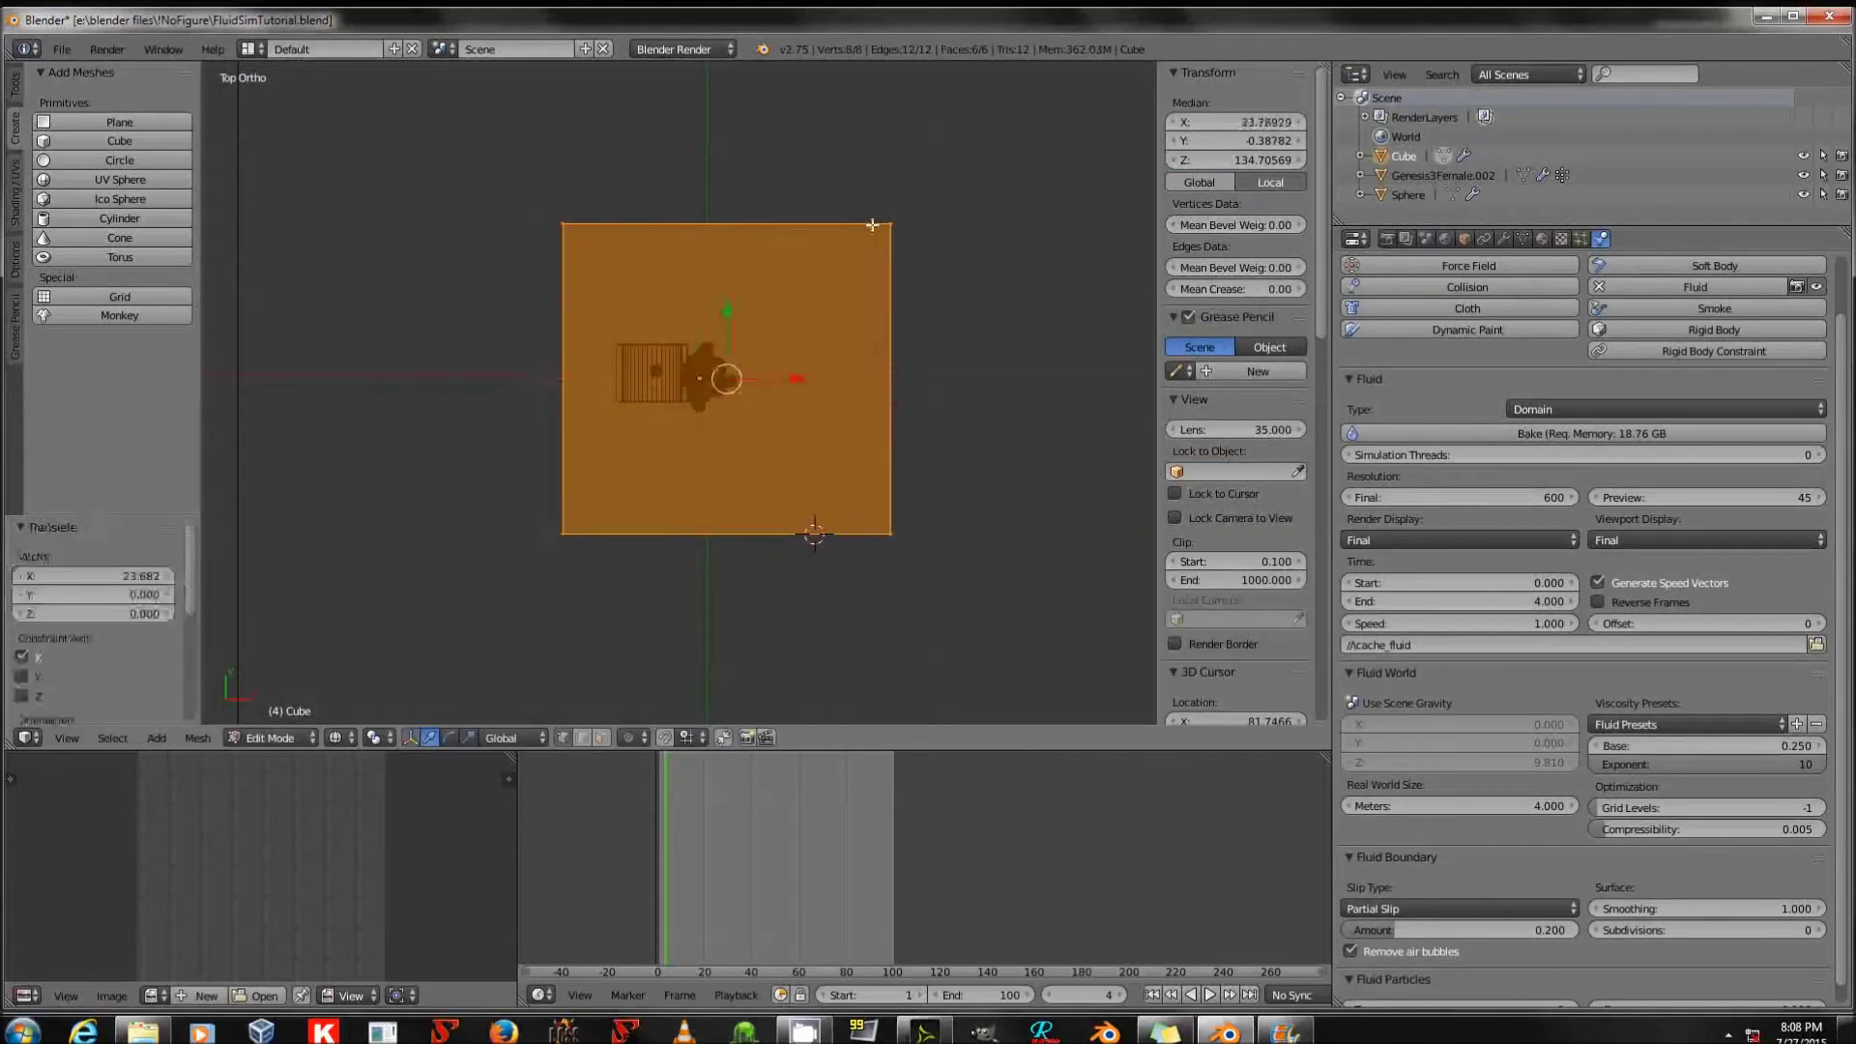
Select only the domain cube's +X side vertices and move them about 65.9 units along X to lengthen the domain.
key(a)
key(b)
drag(876, 197, 968, 602)
key(a)
key(b)
drag(868, 181, 967, 611)
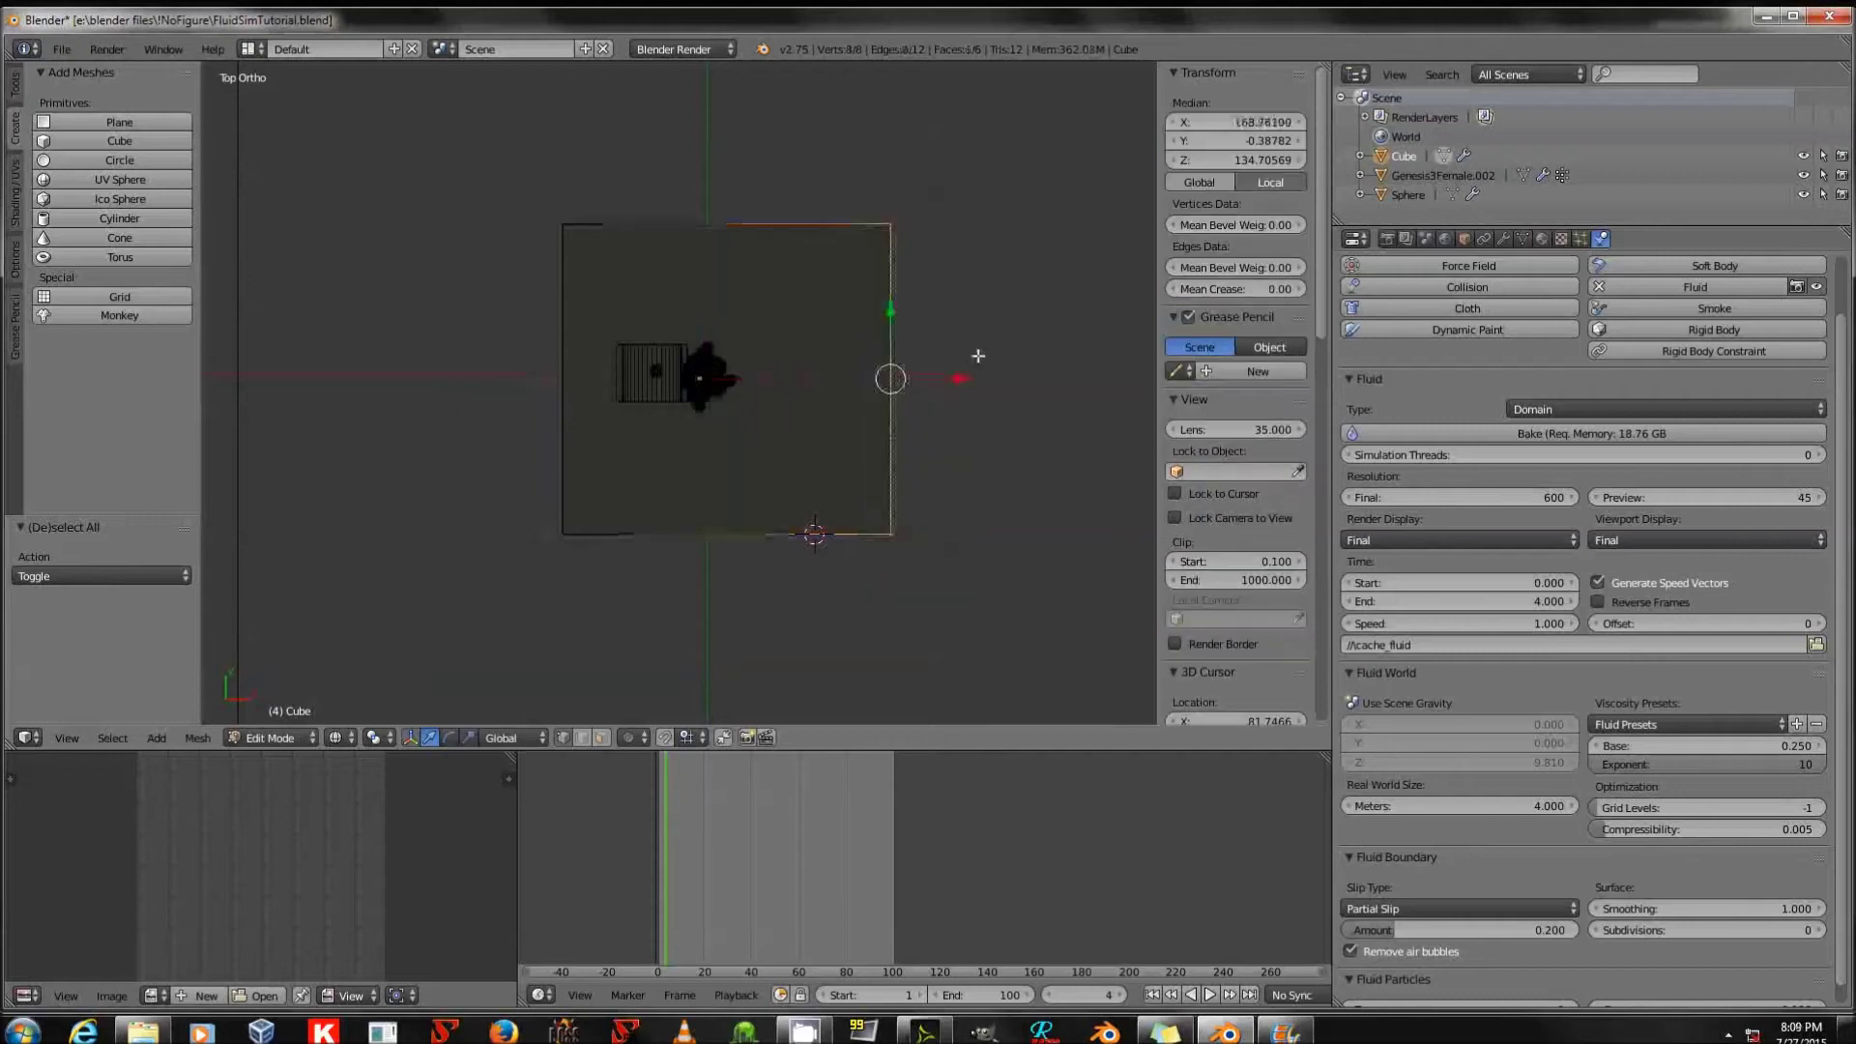
key(x)
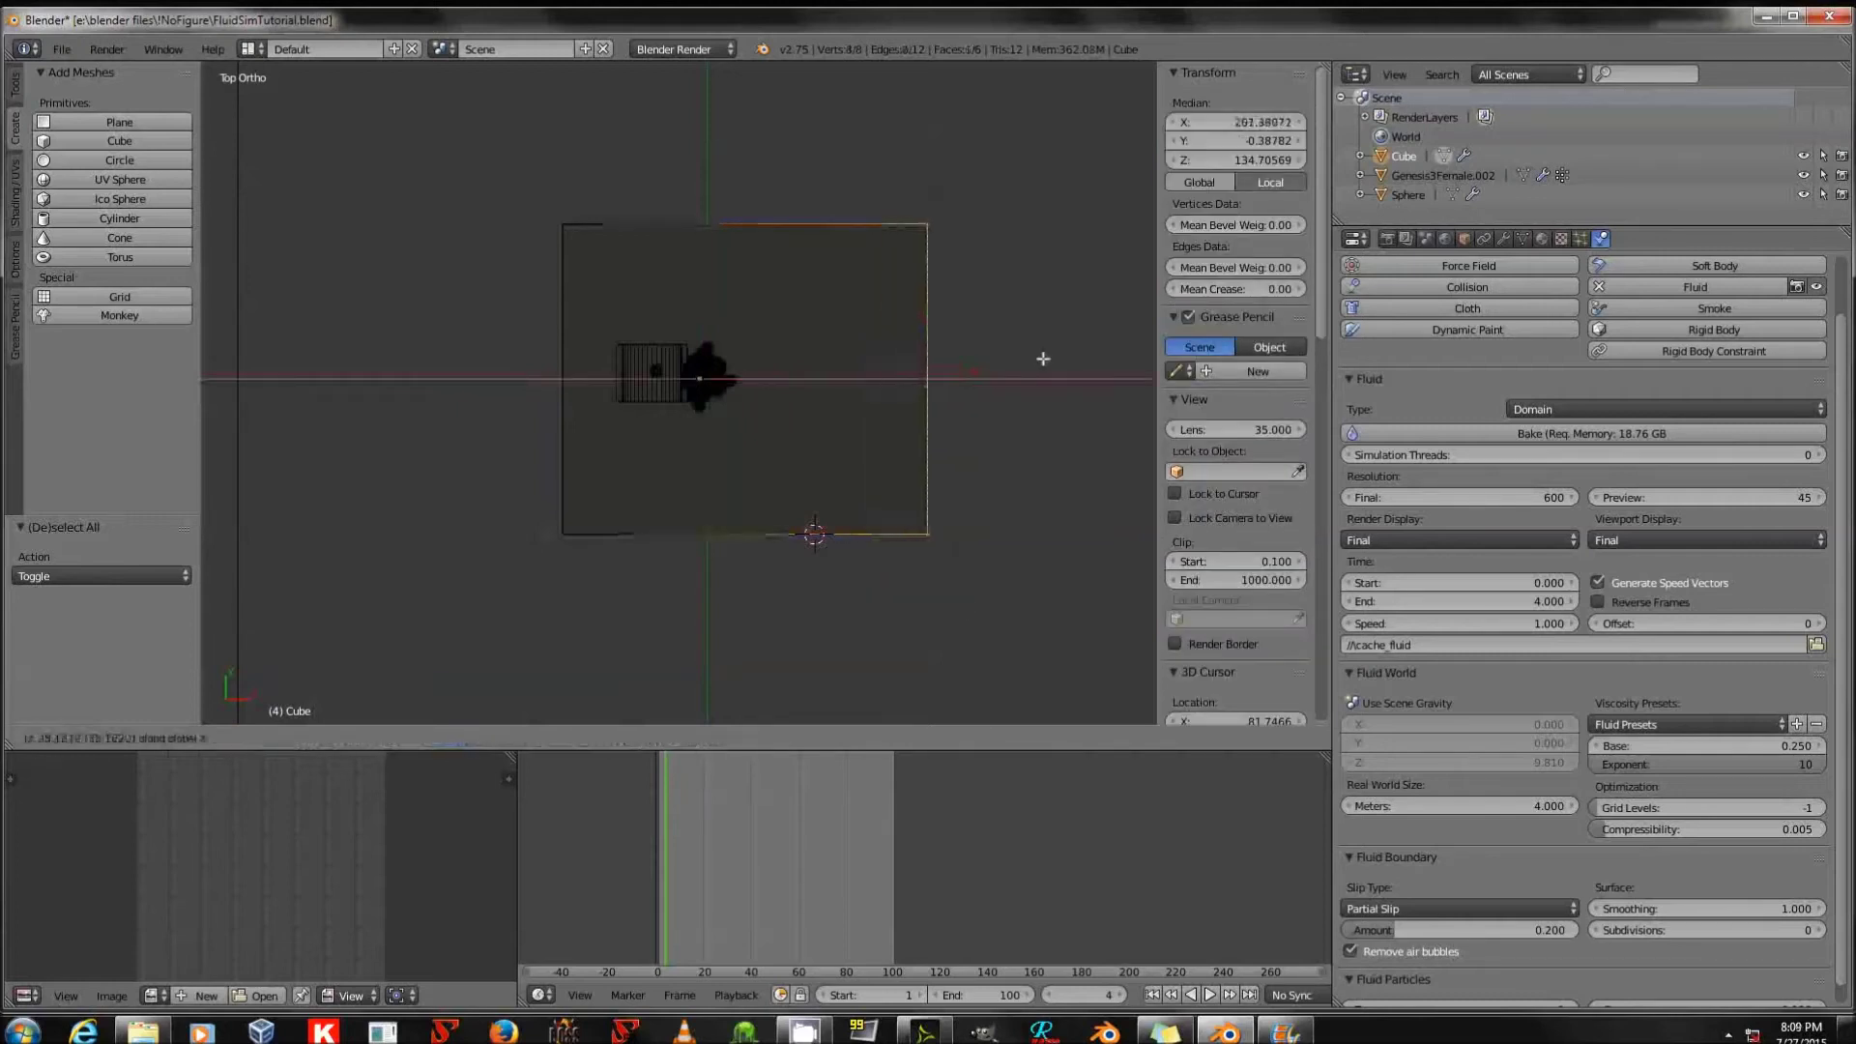
click(1064, 360)
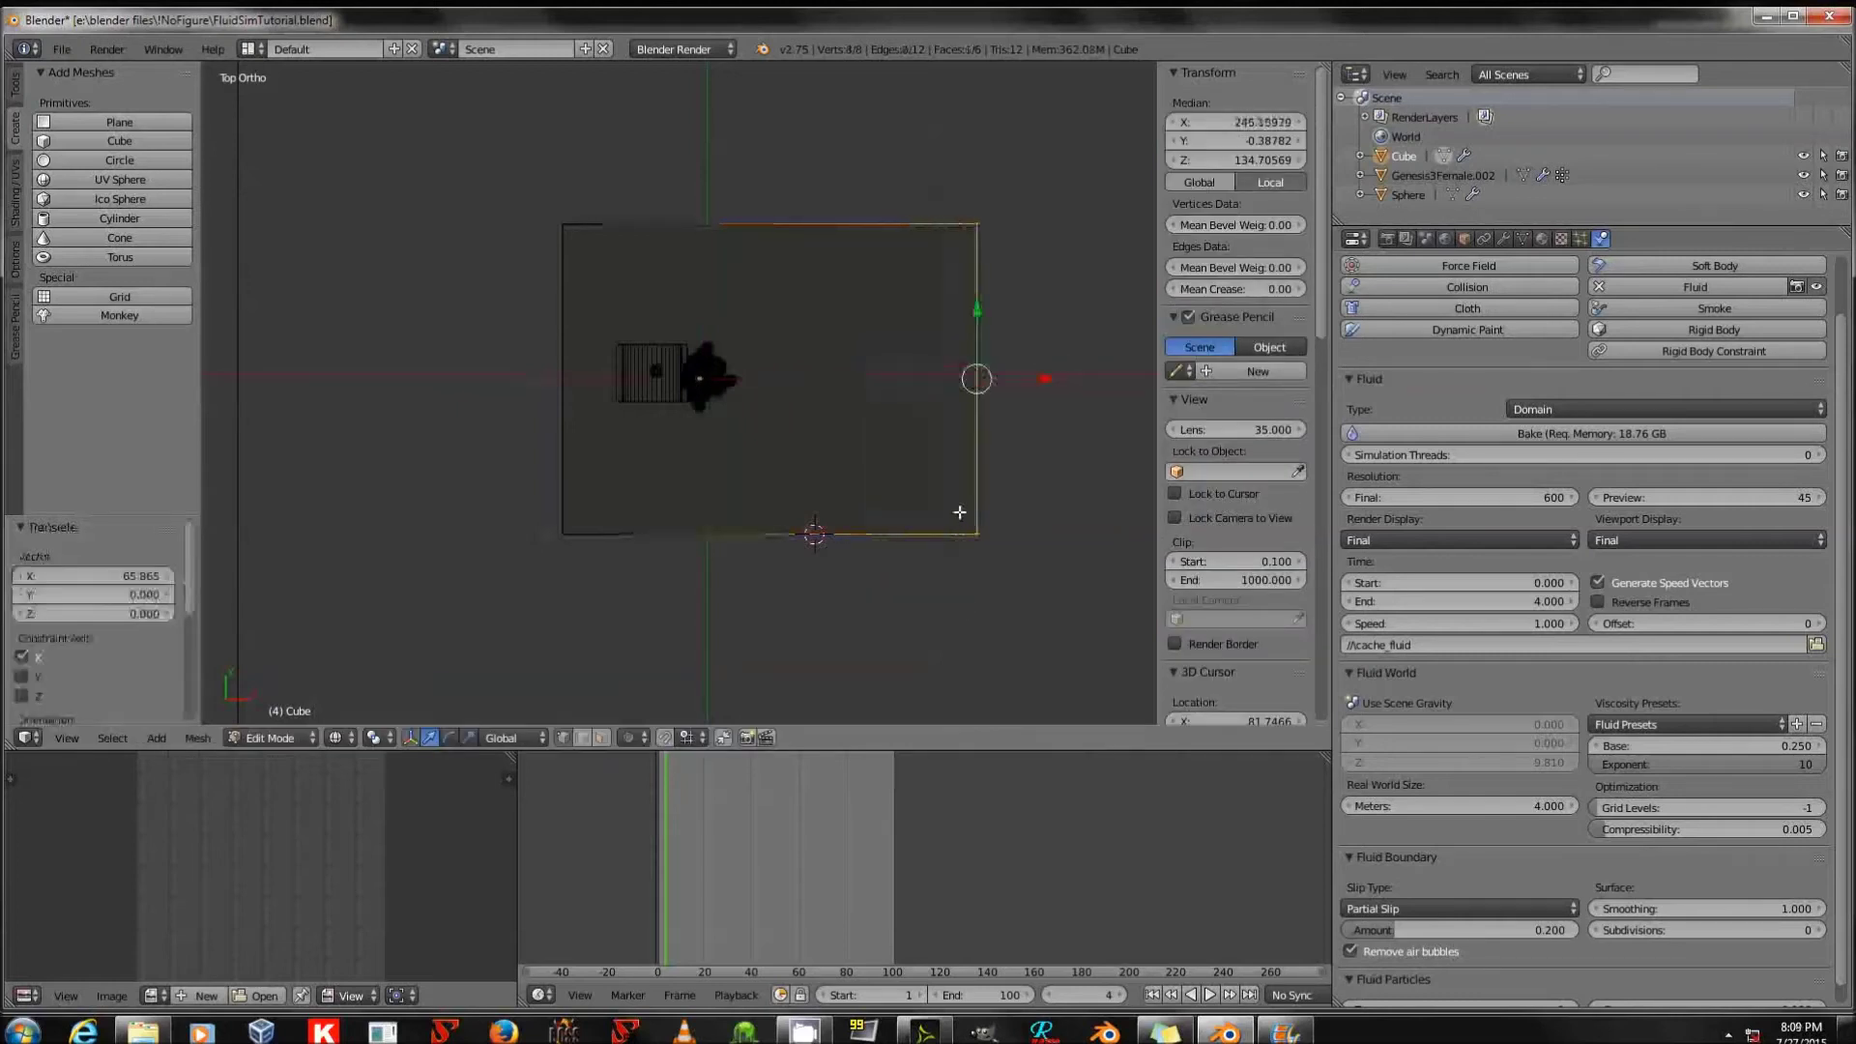
Return the domain cube to solid shading and Object Mode, and select the inflow sphere to view its fluid settings.
key(z)
middle_drag(984, 541, 936, 422)
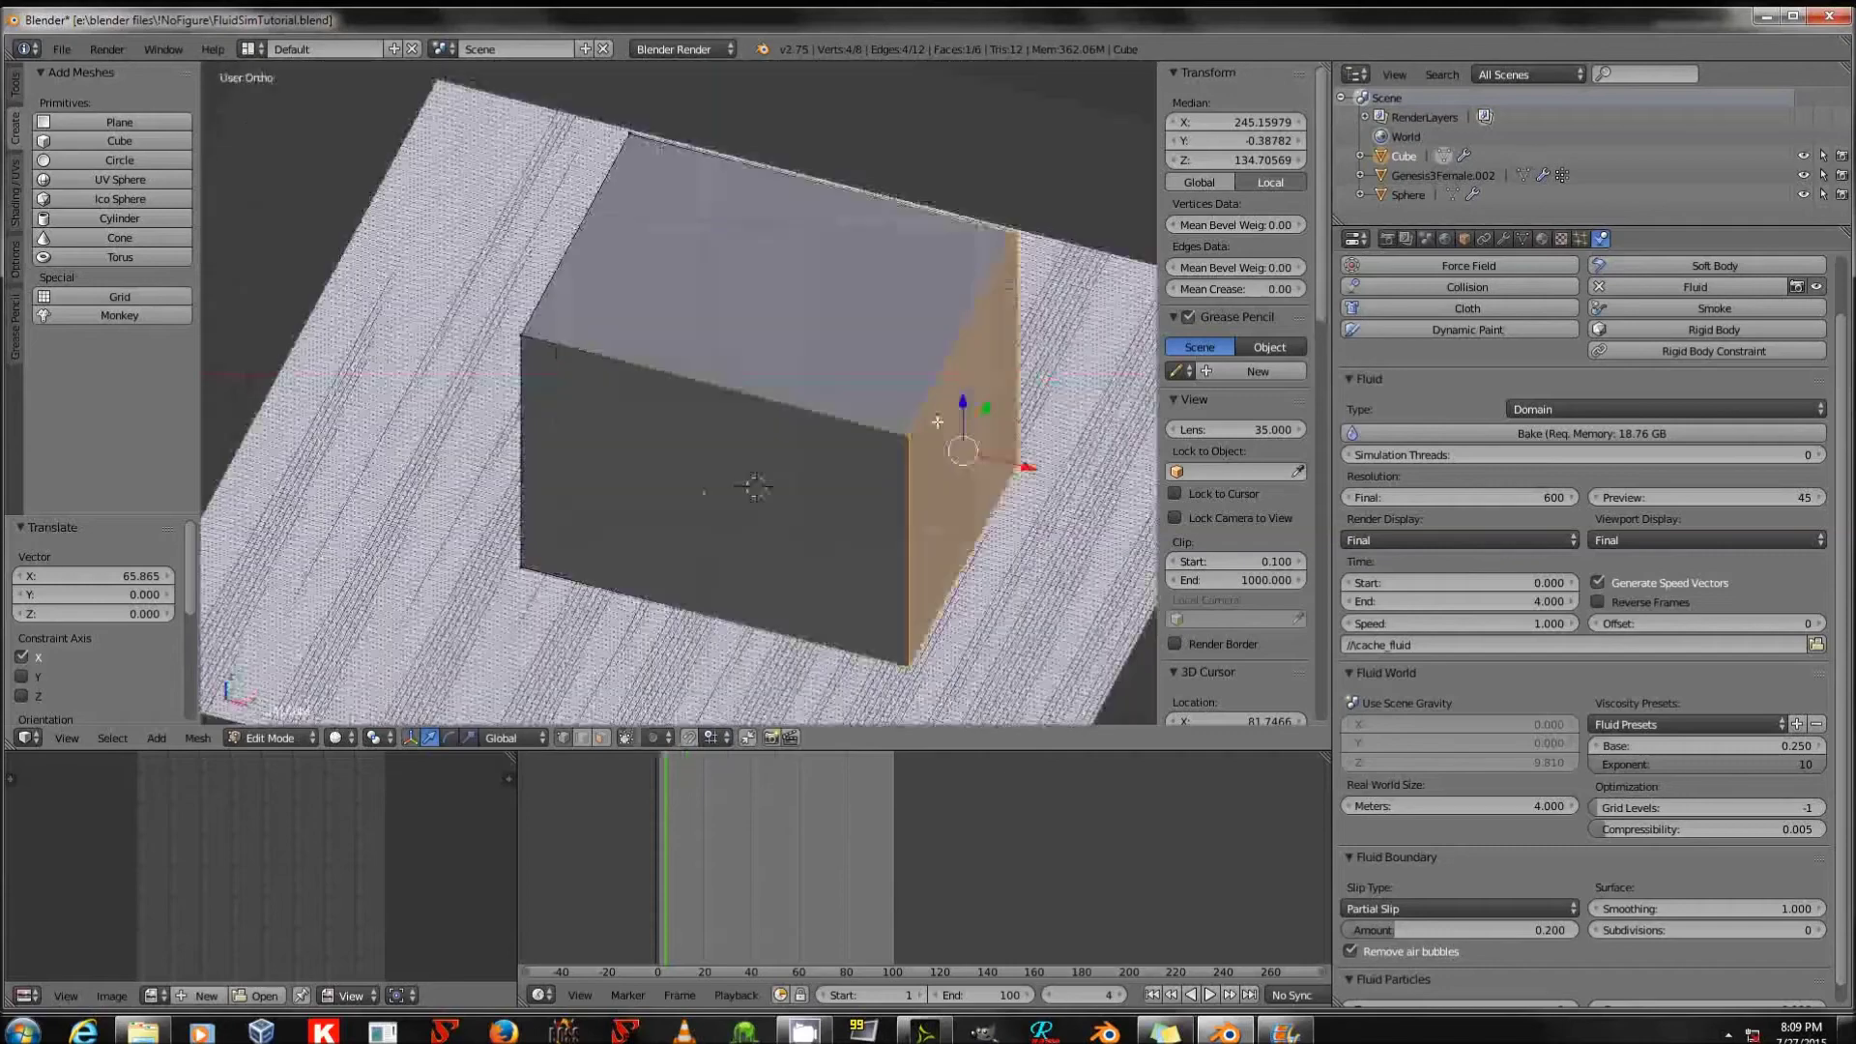
scroll(936, 421, down, 2)
key(Tab)
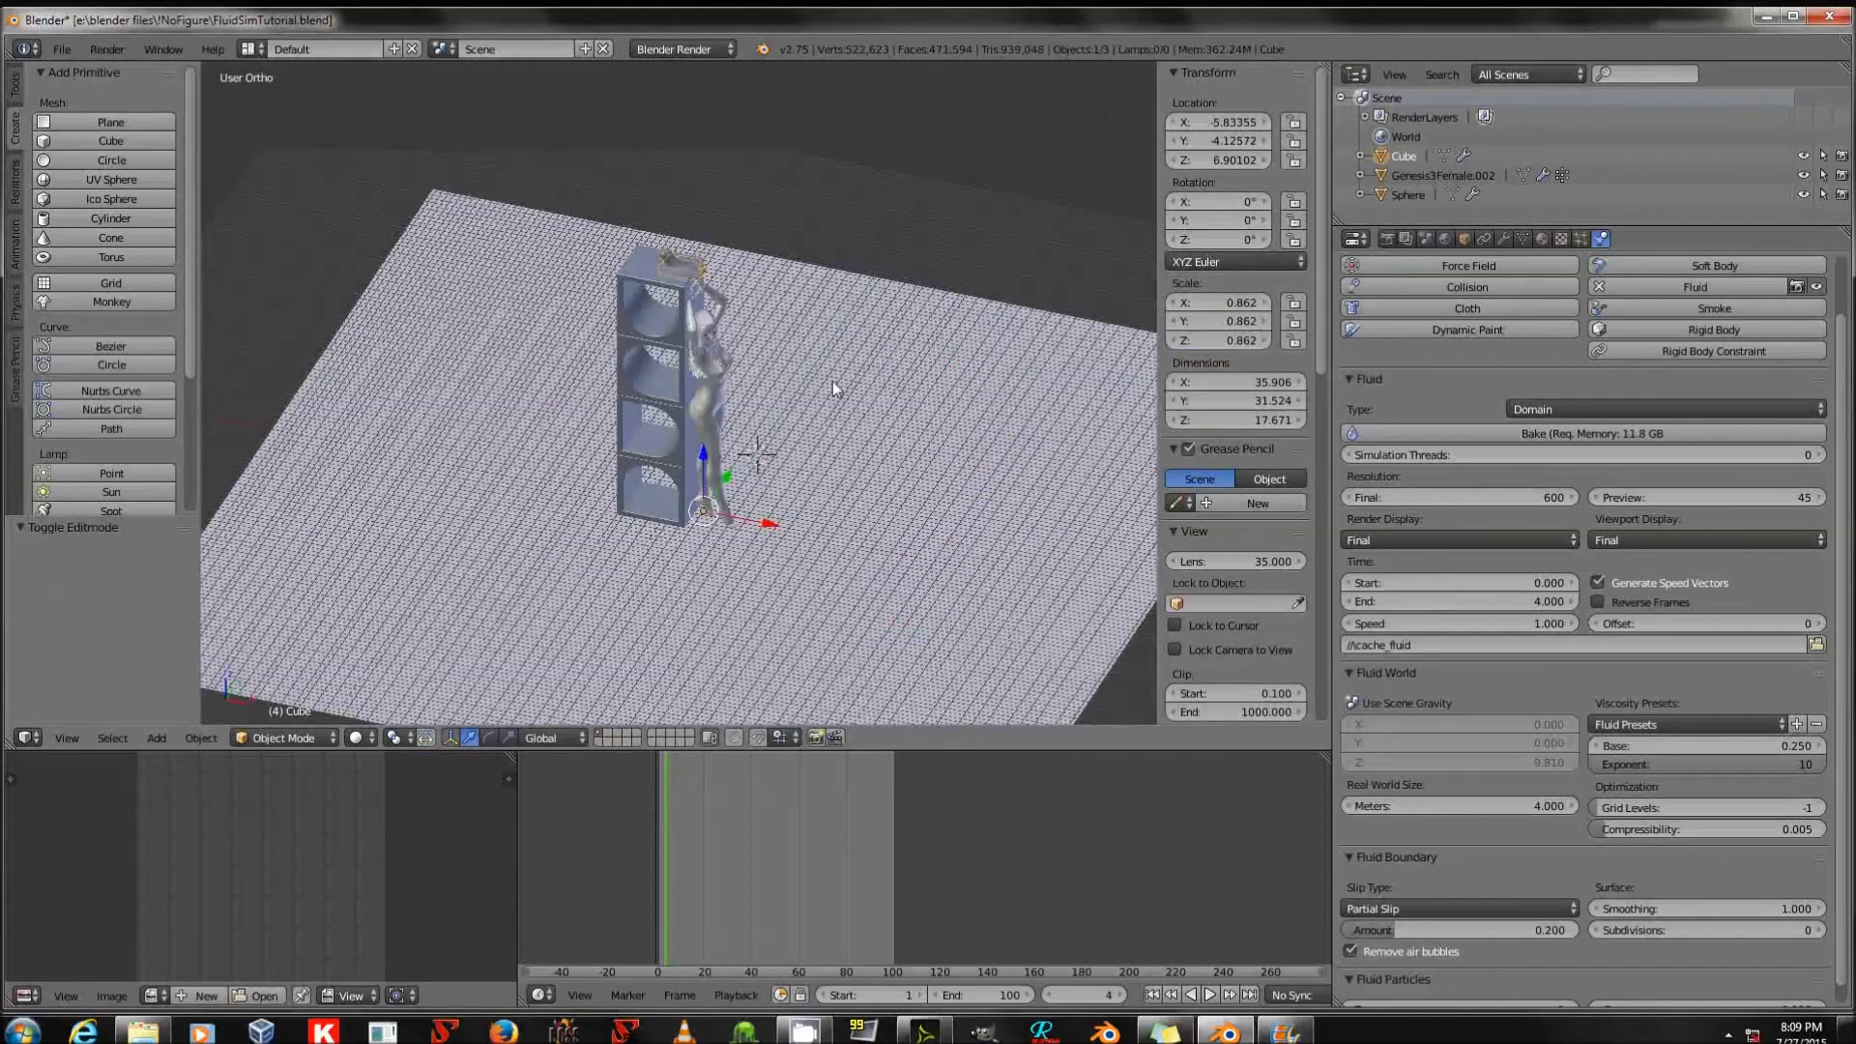
right_click(663, 257)
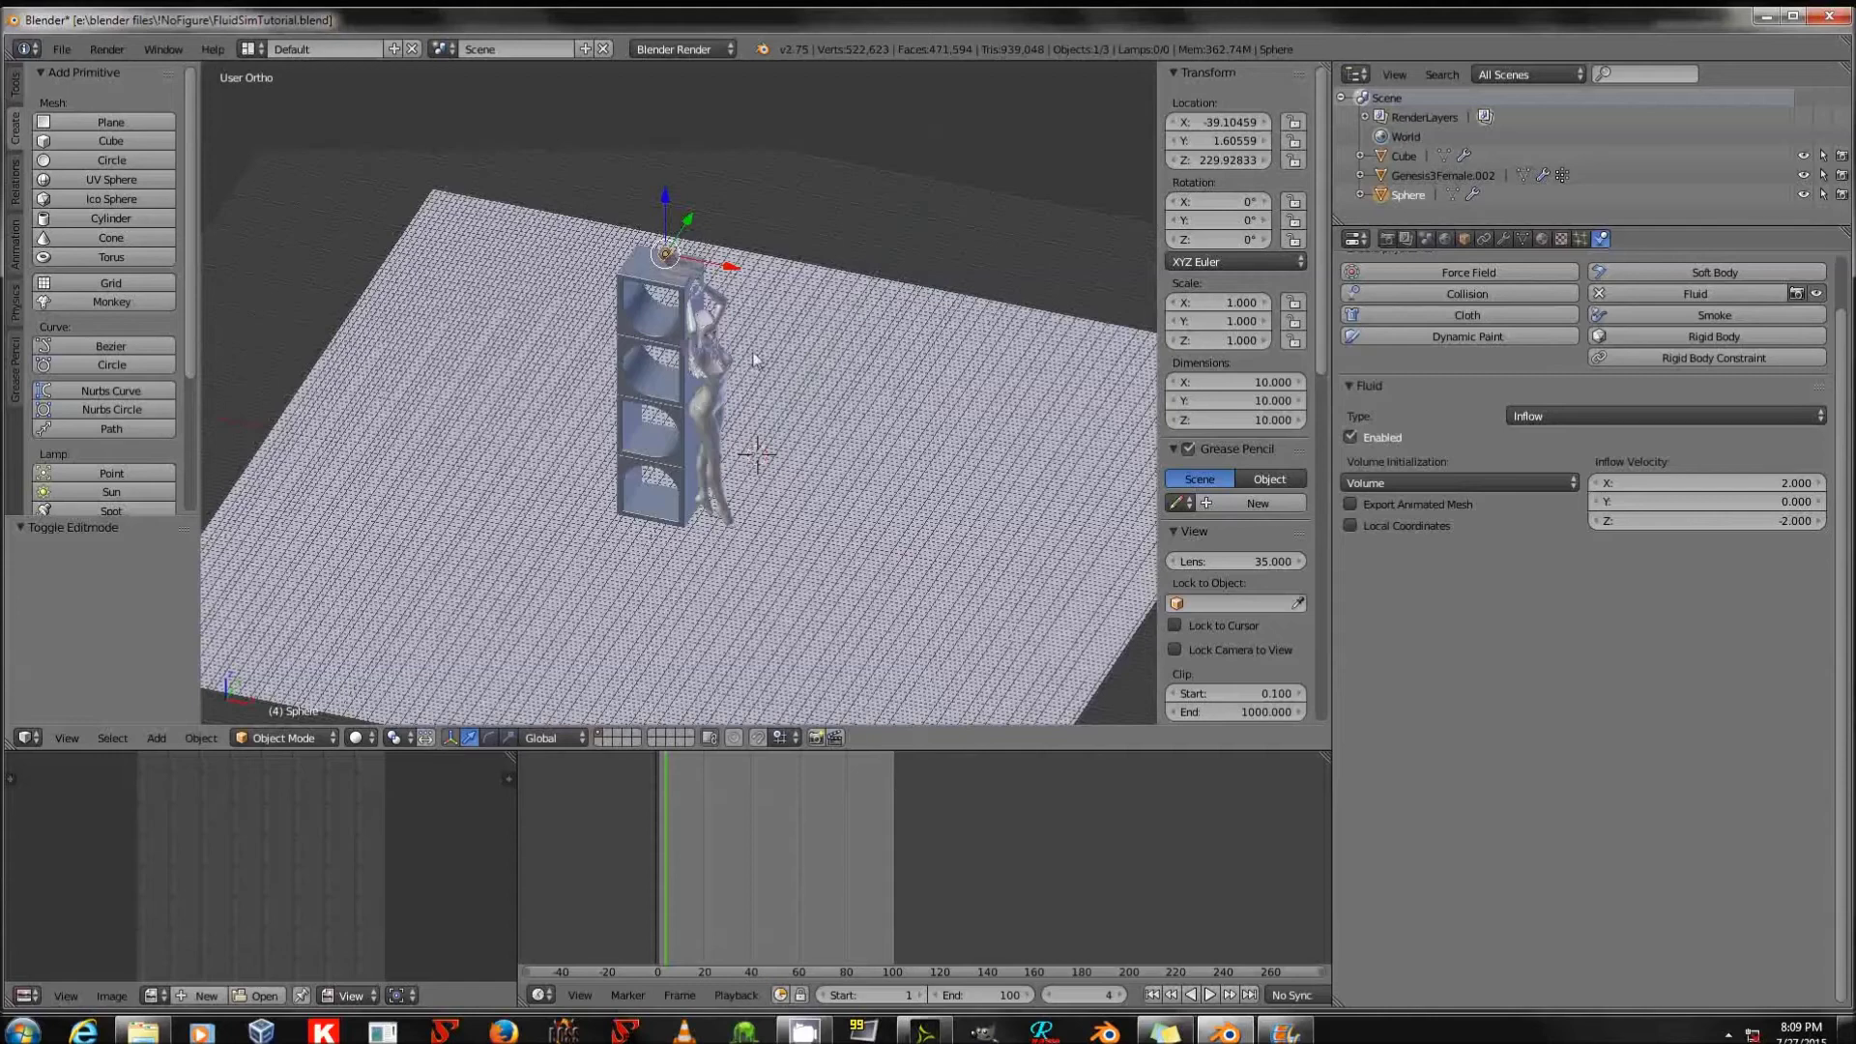
scroll(754, 360, up, 5)
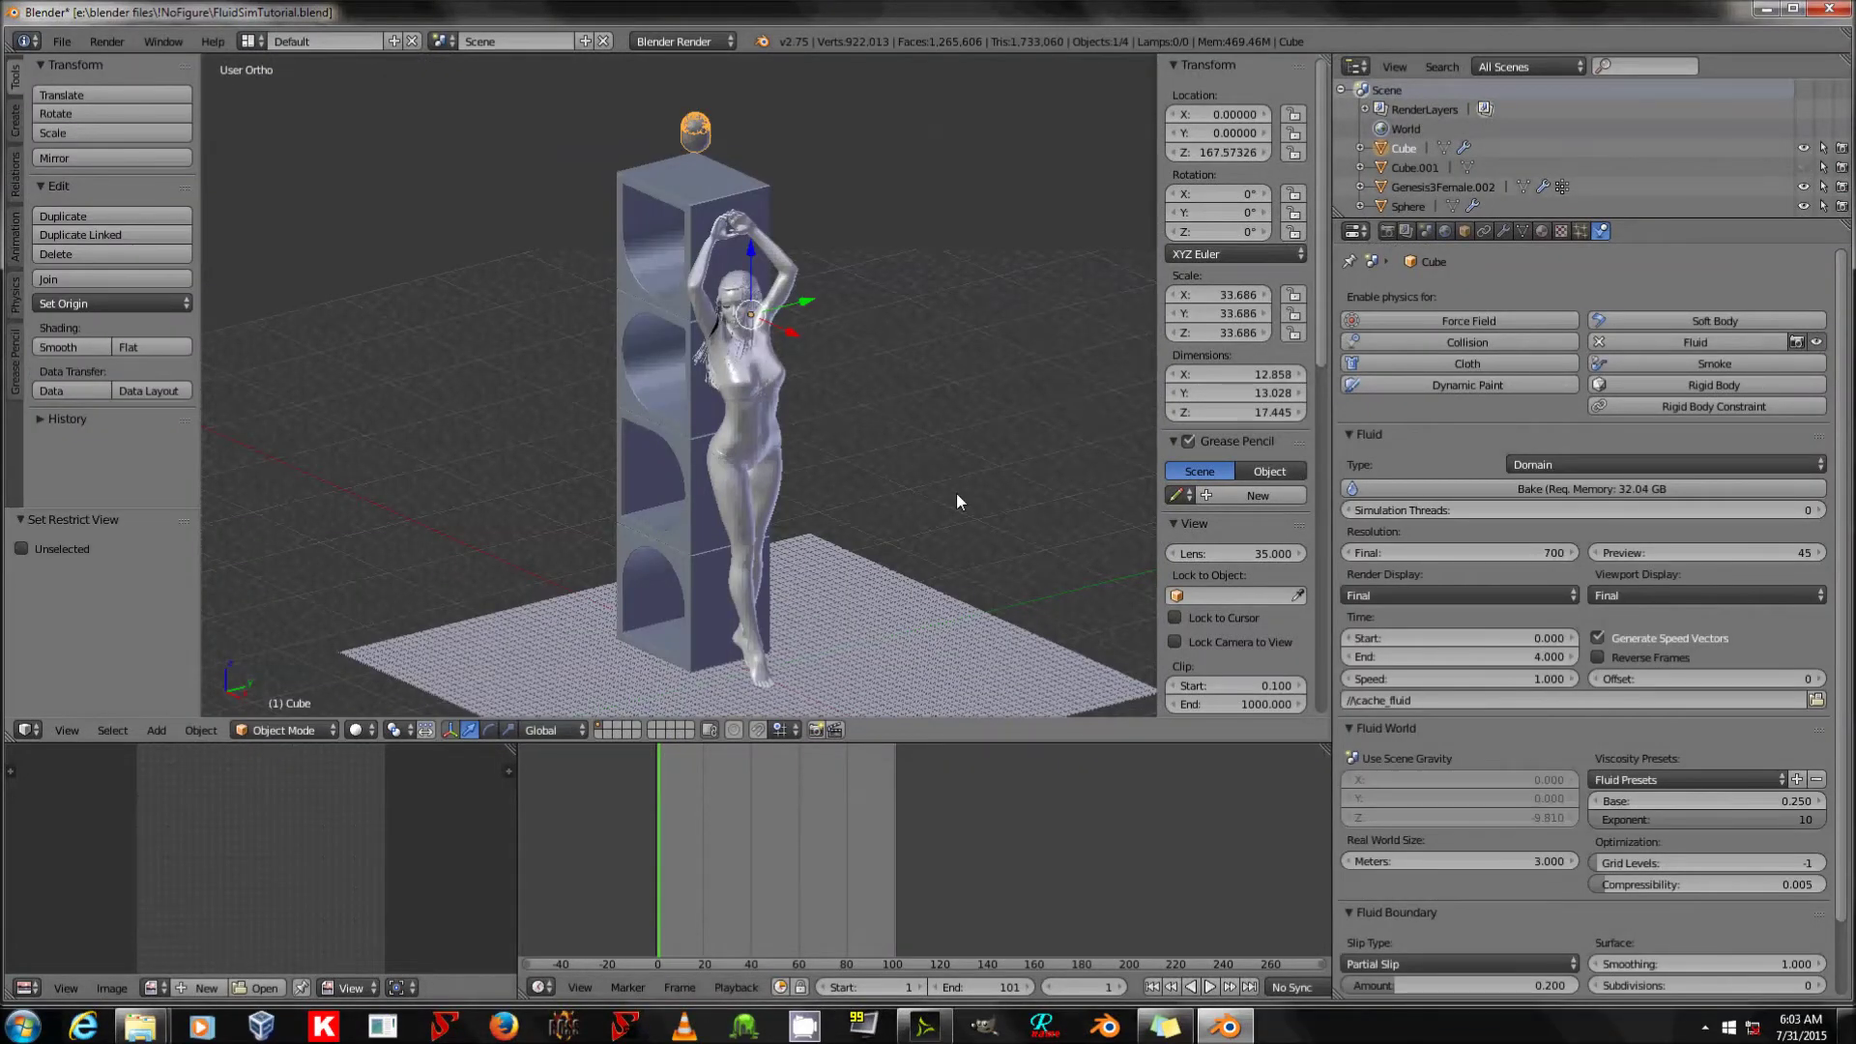
Set the animation's end frame to 100.
right_drag(702, 140, 798, 181)
key(Escape)
click(981, 987)
text(100)
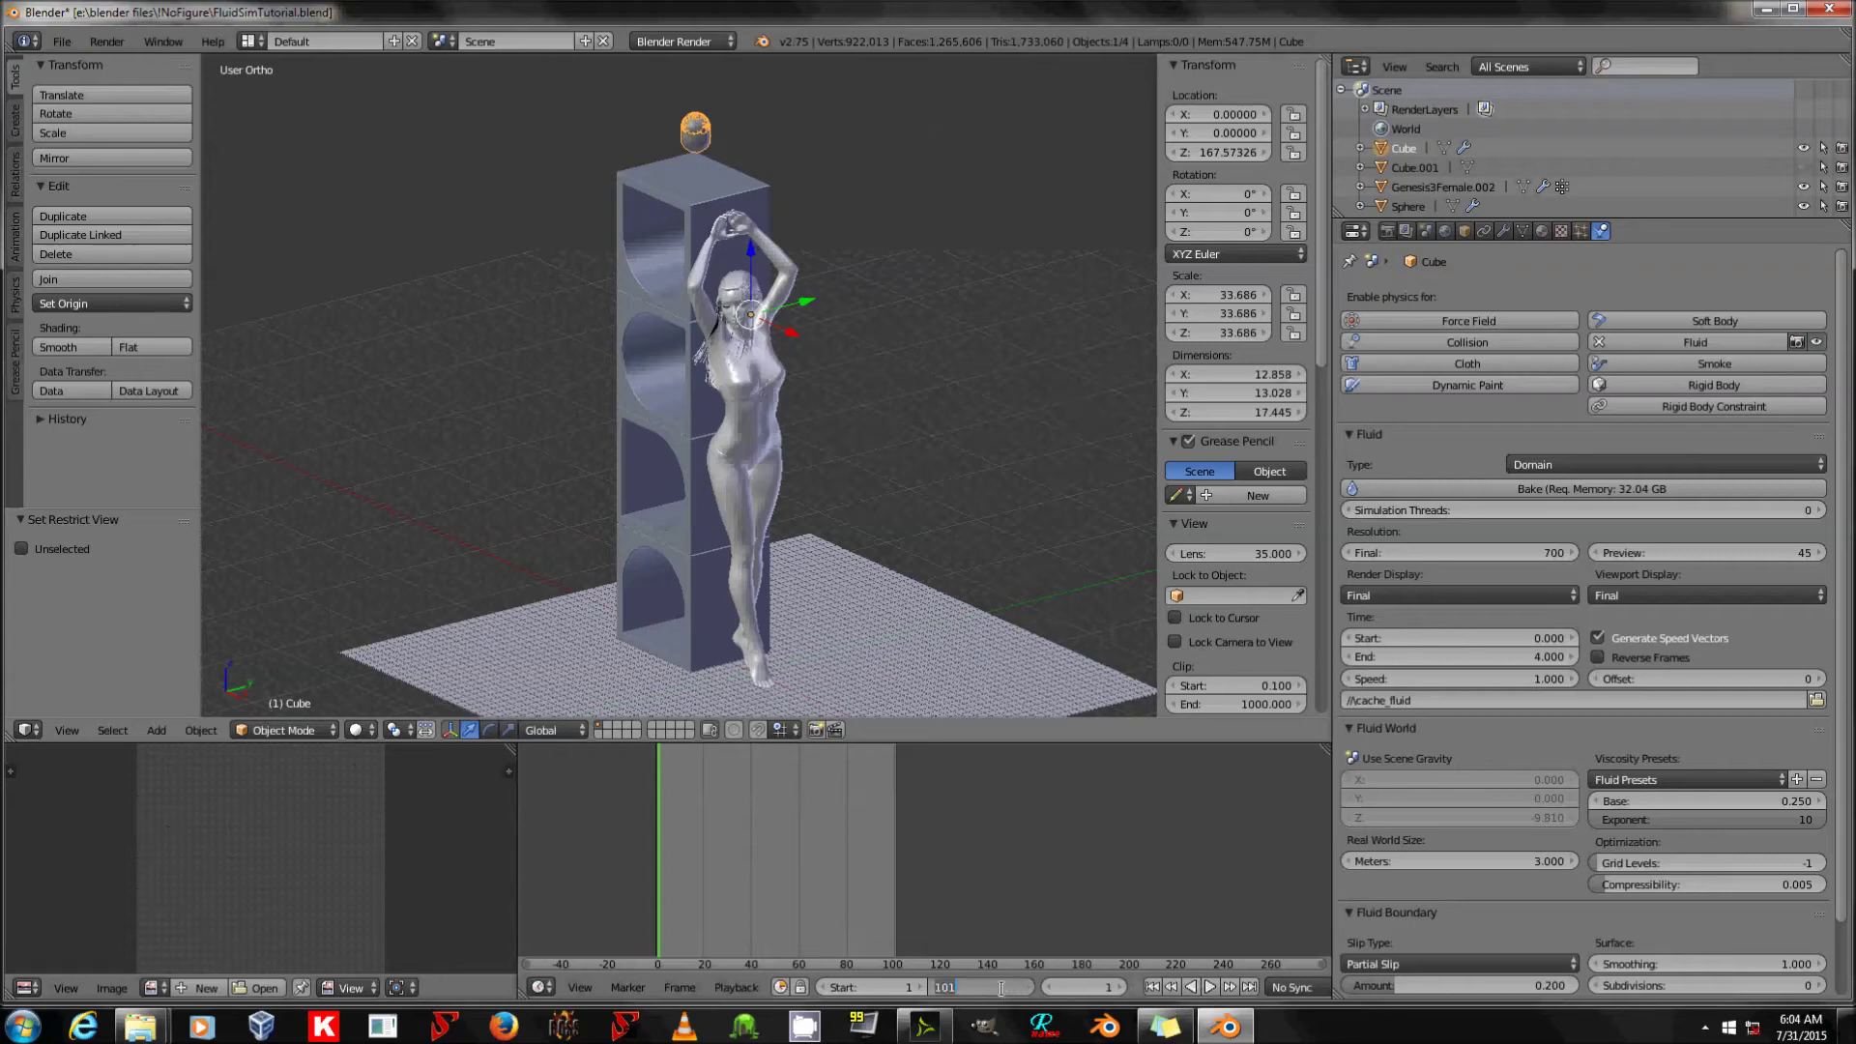
key(Return)
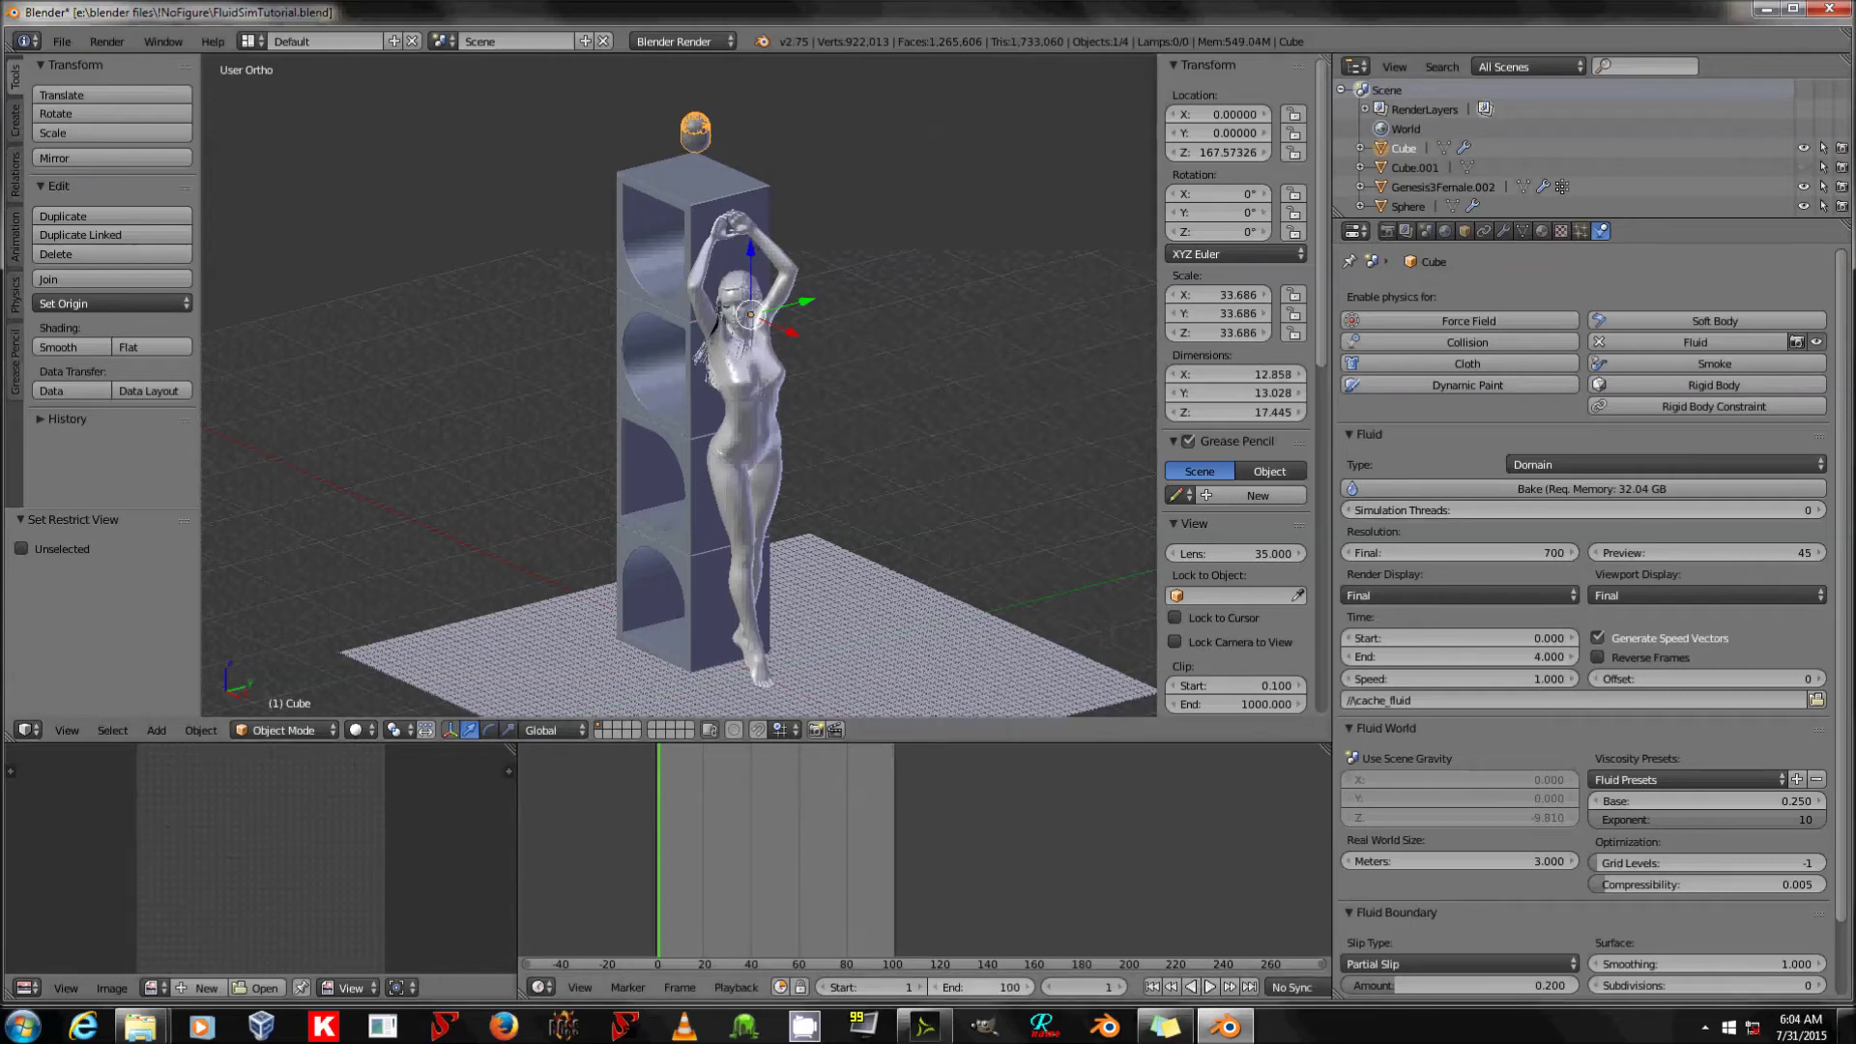
Play the fluid animation, pause it at frame 33, and apply the domain cube's Fluidsim modifier.
click(1211, 987)
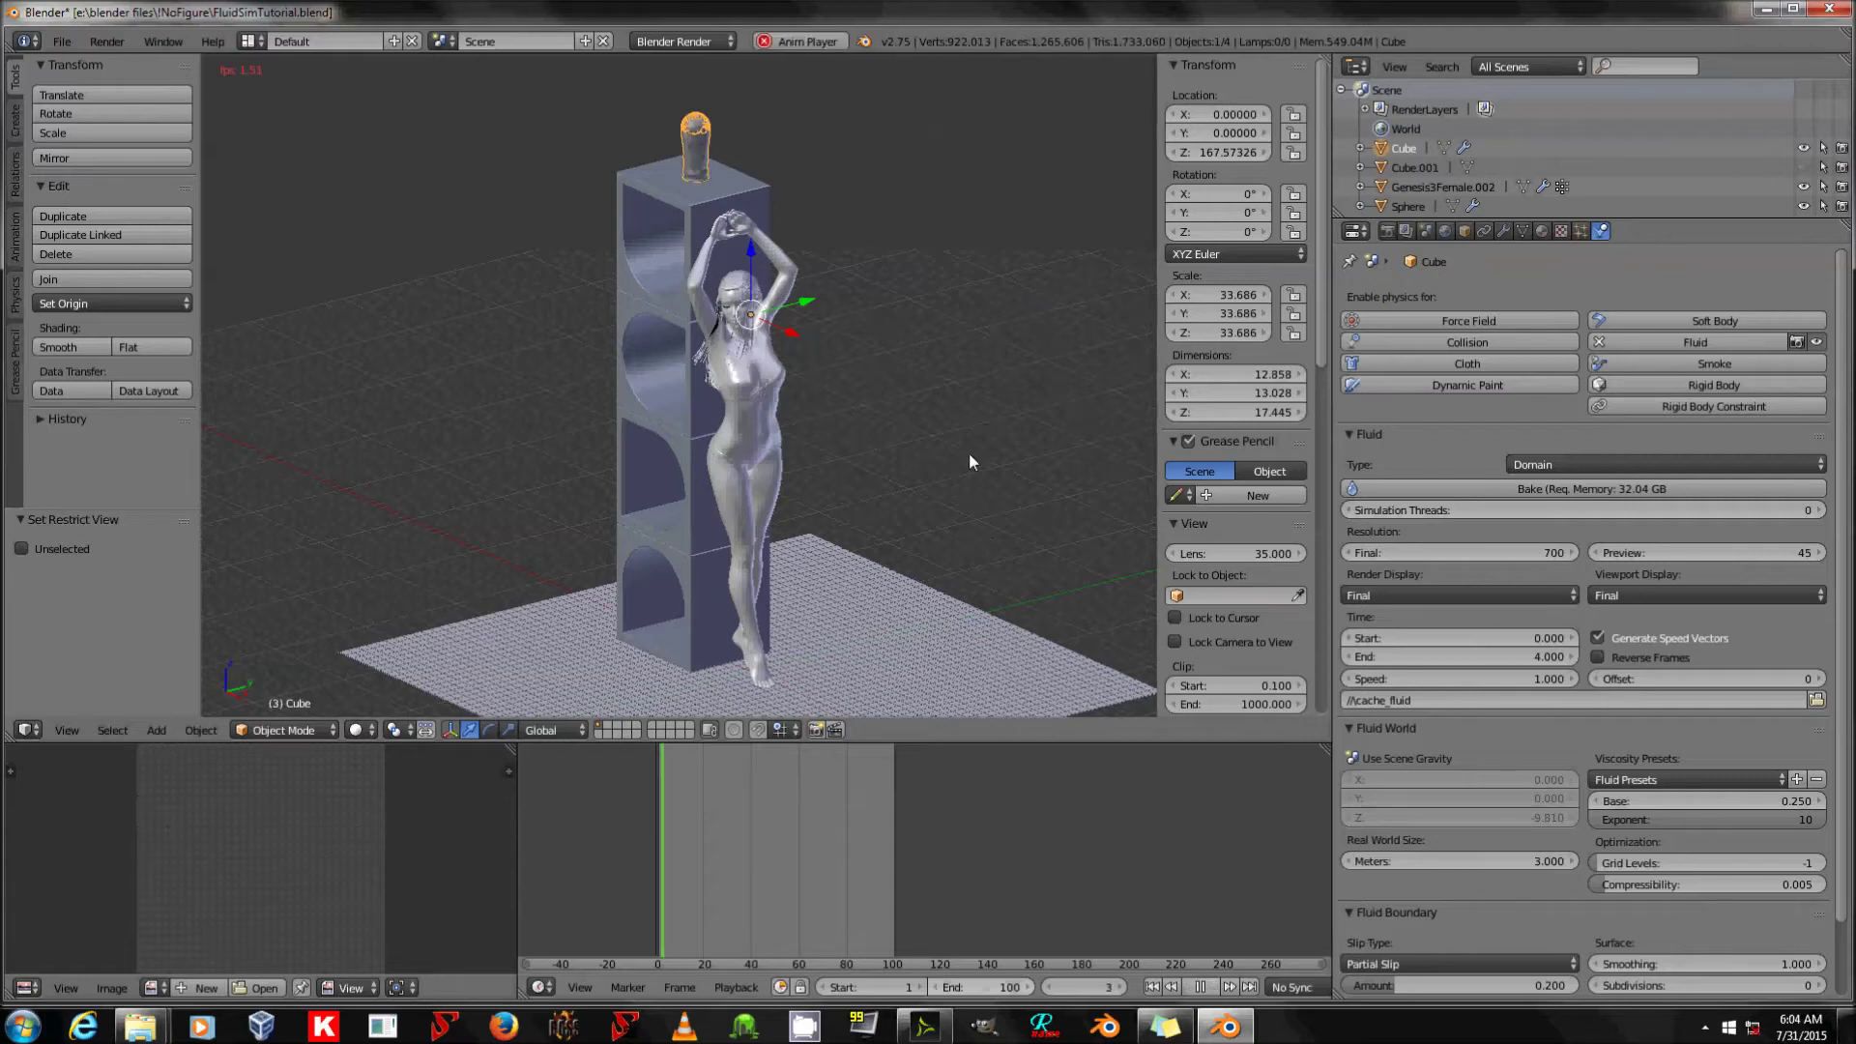
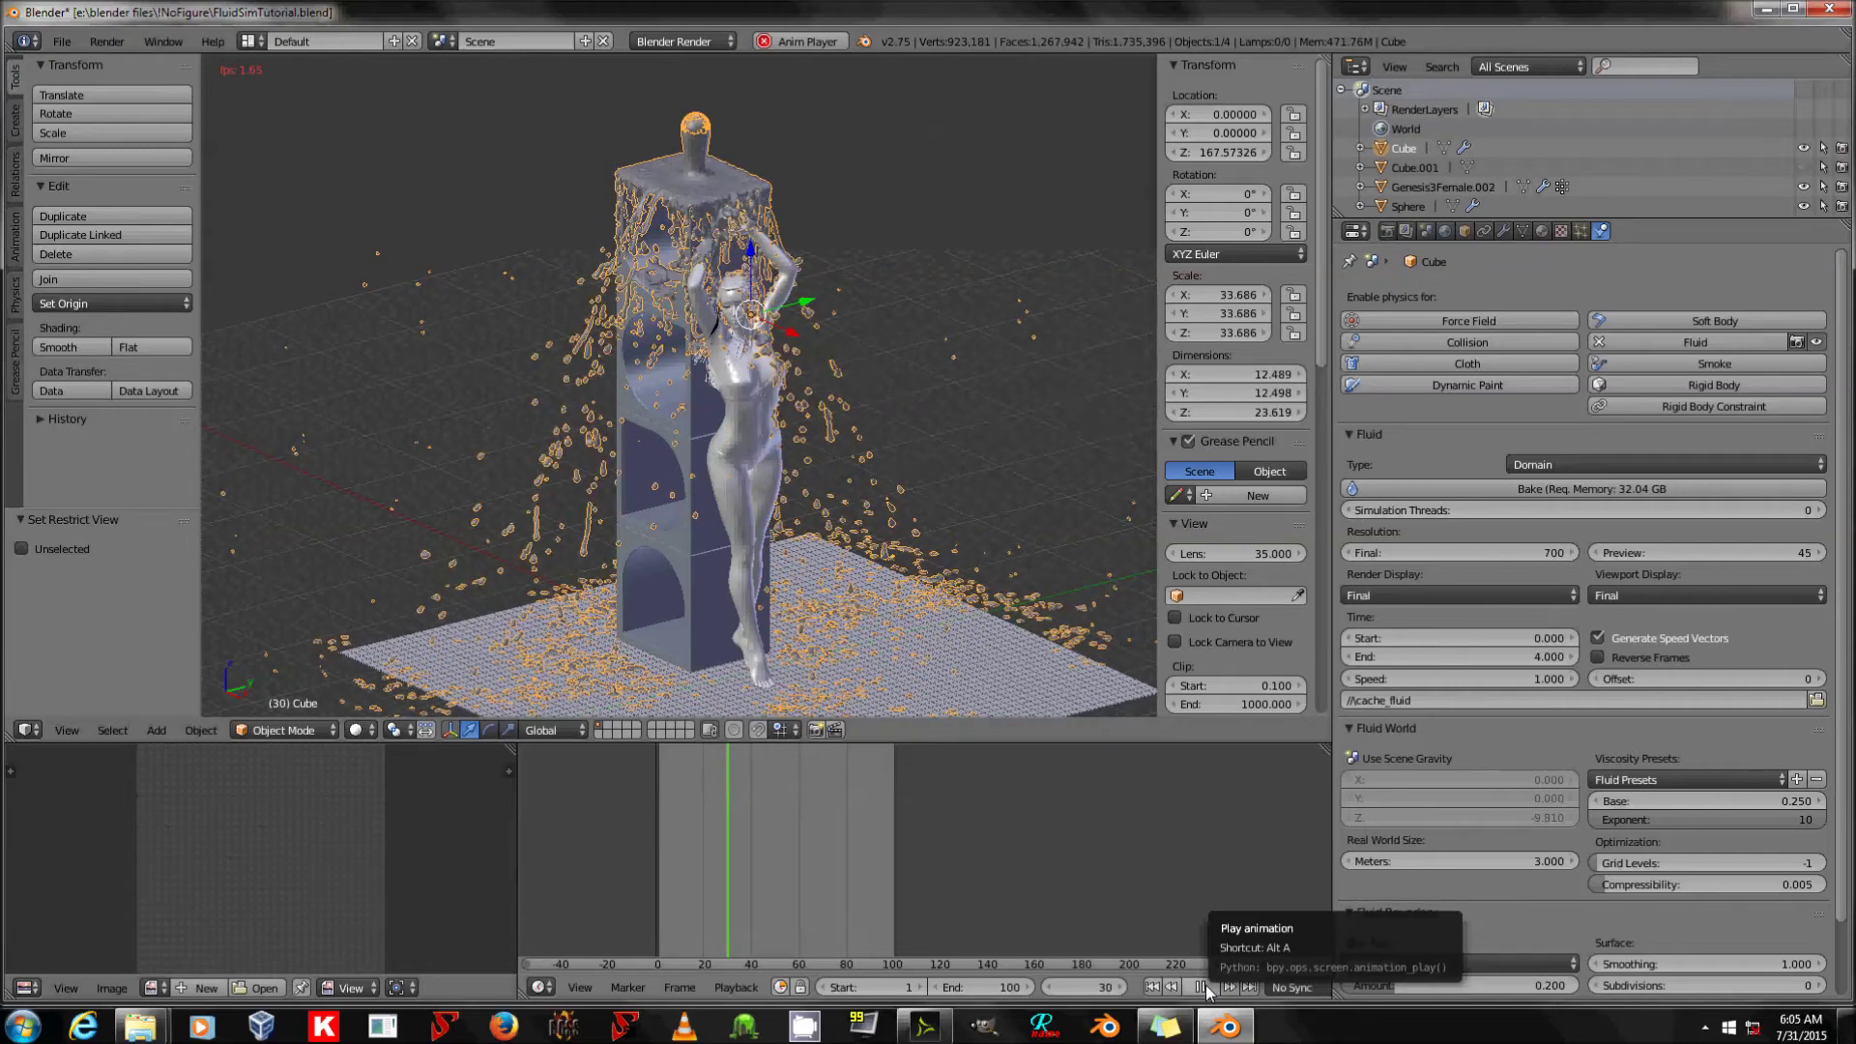
click(1204, 984)
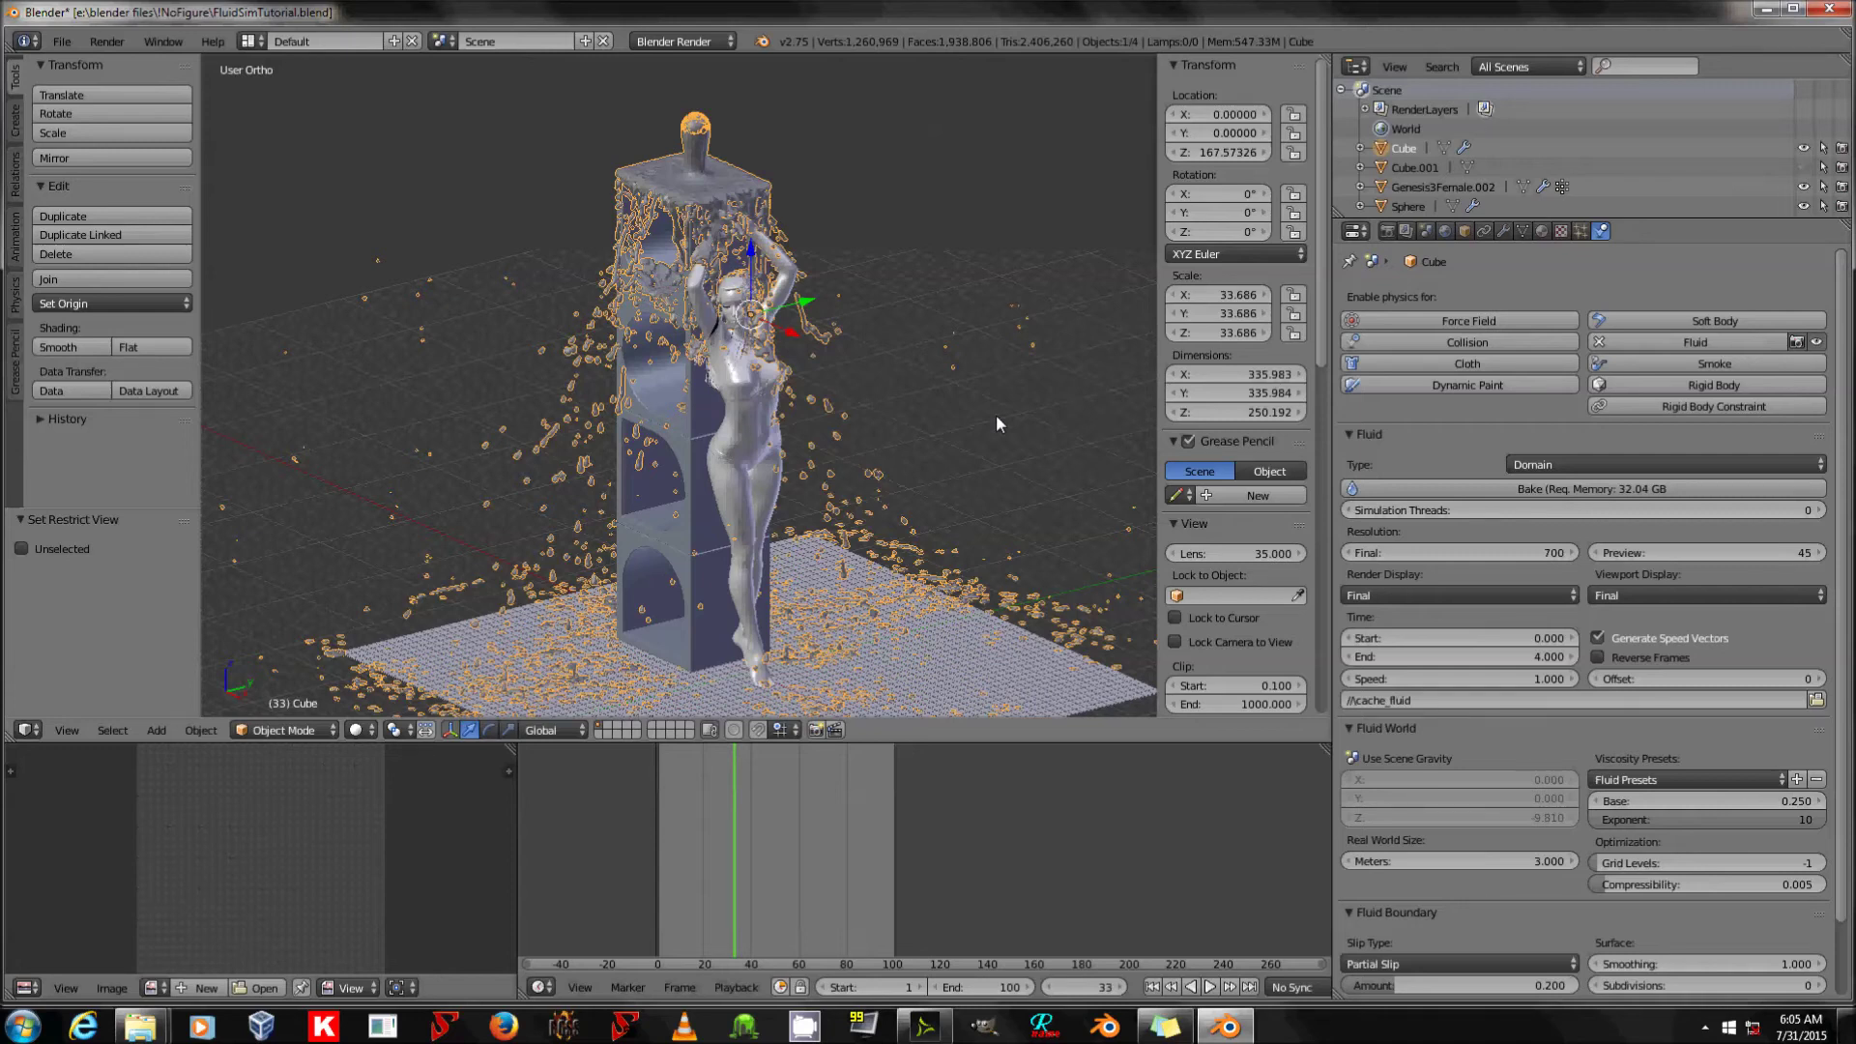
click(1504, 232)
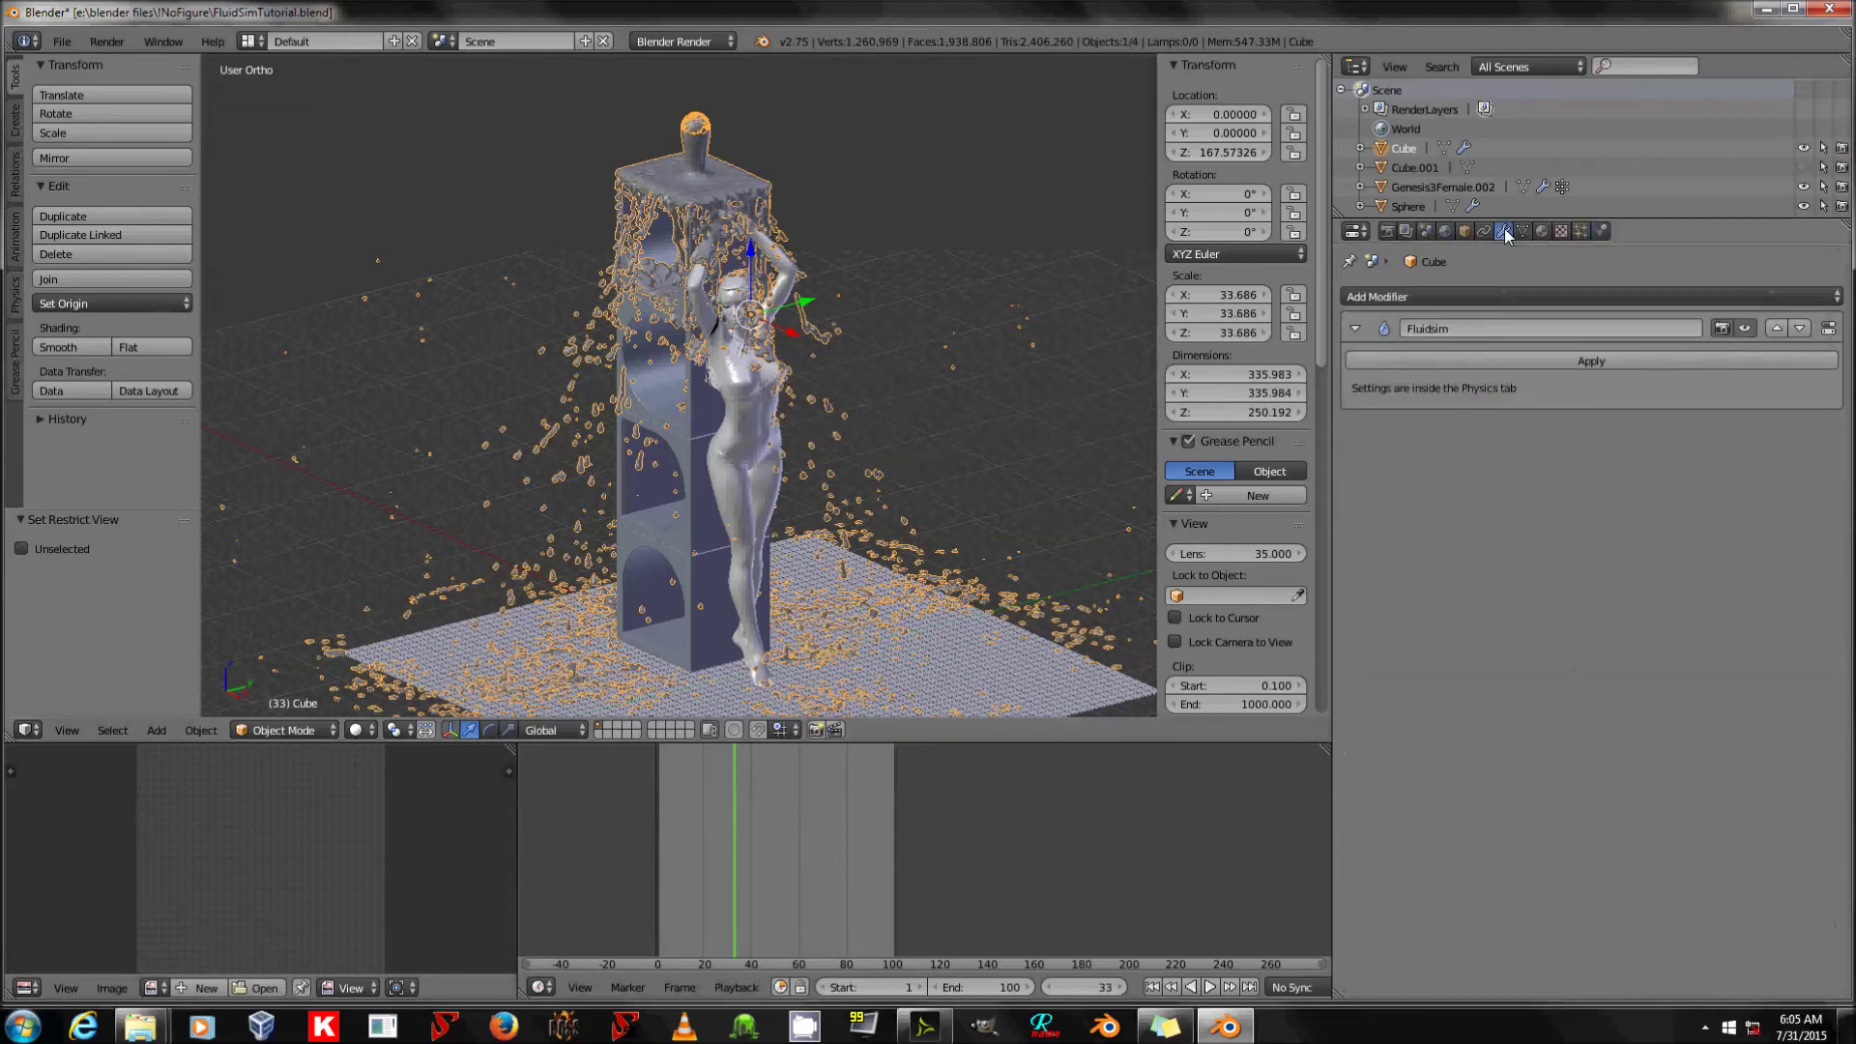
click(1505, 355)
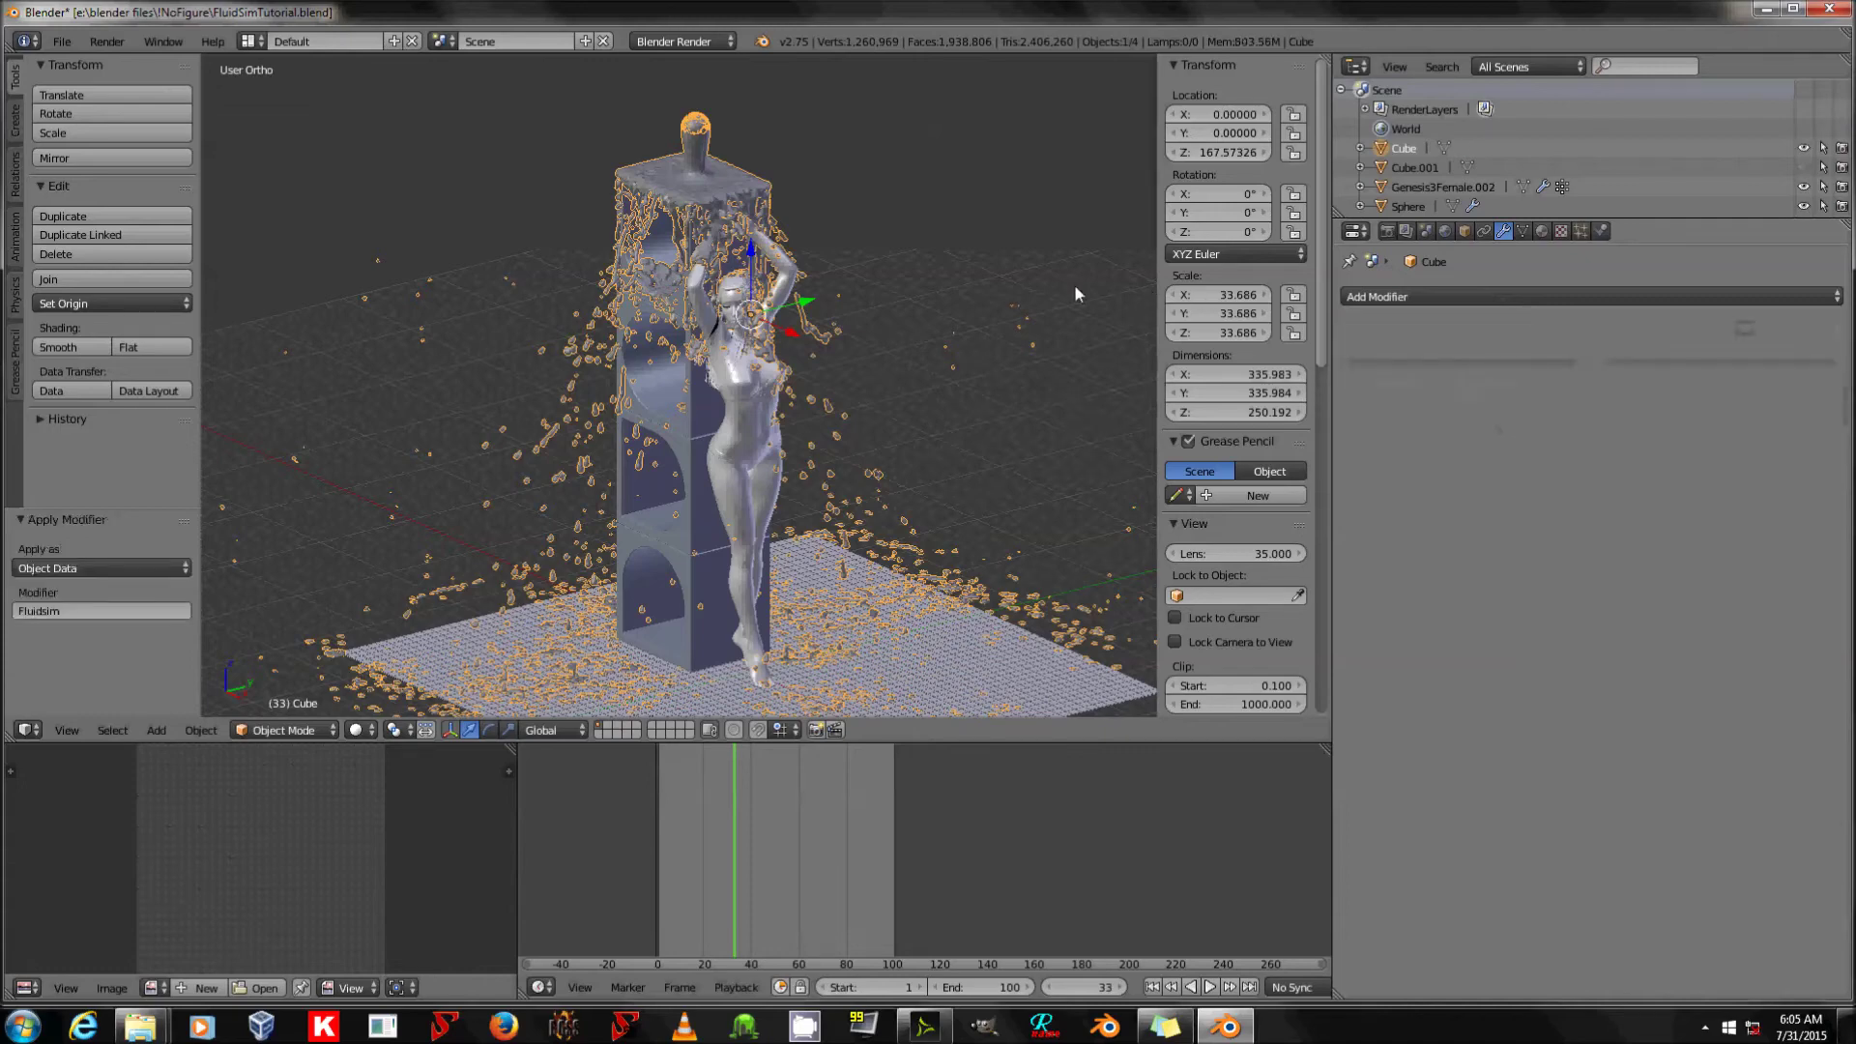
key(g)
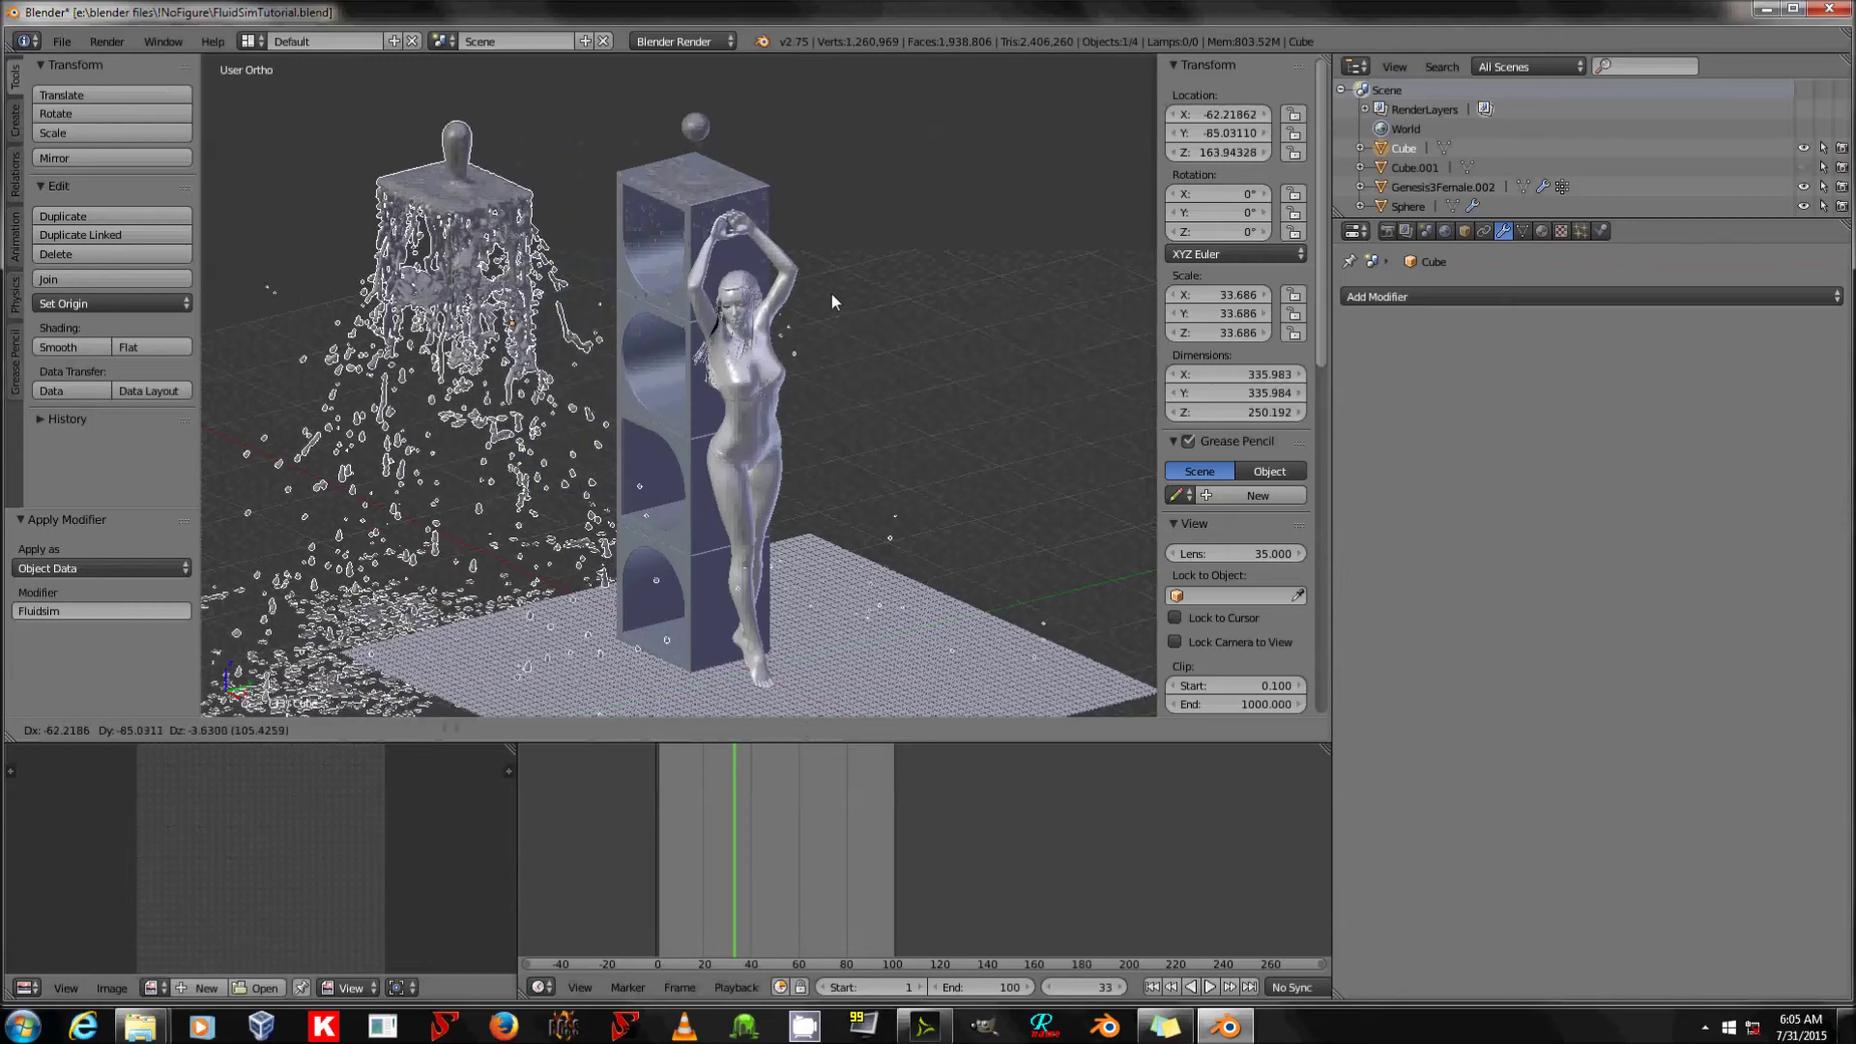
right_click(831, 291)
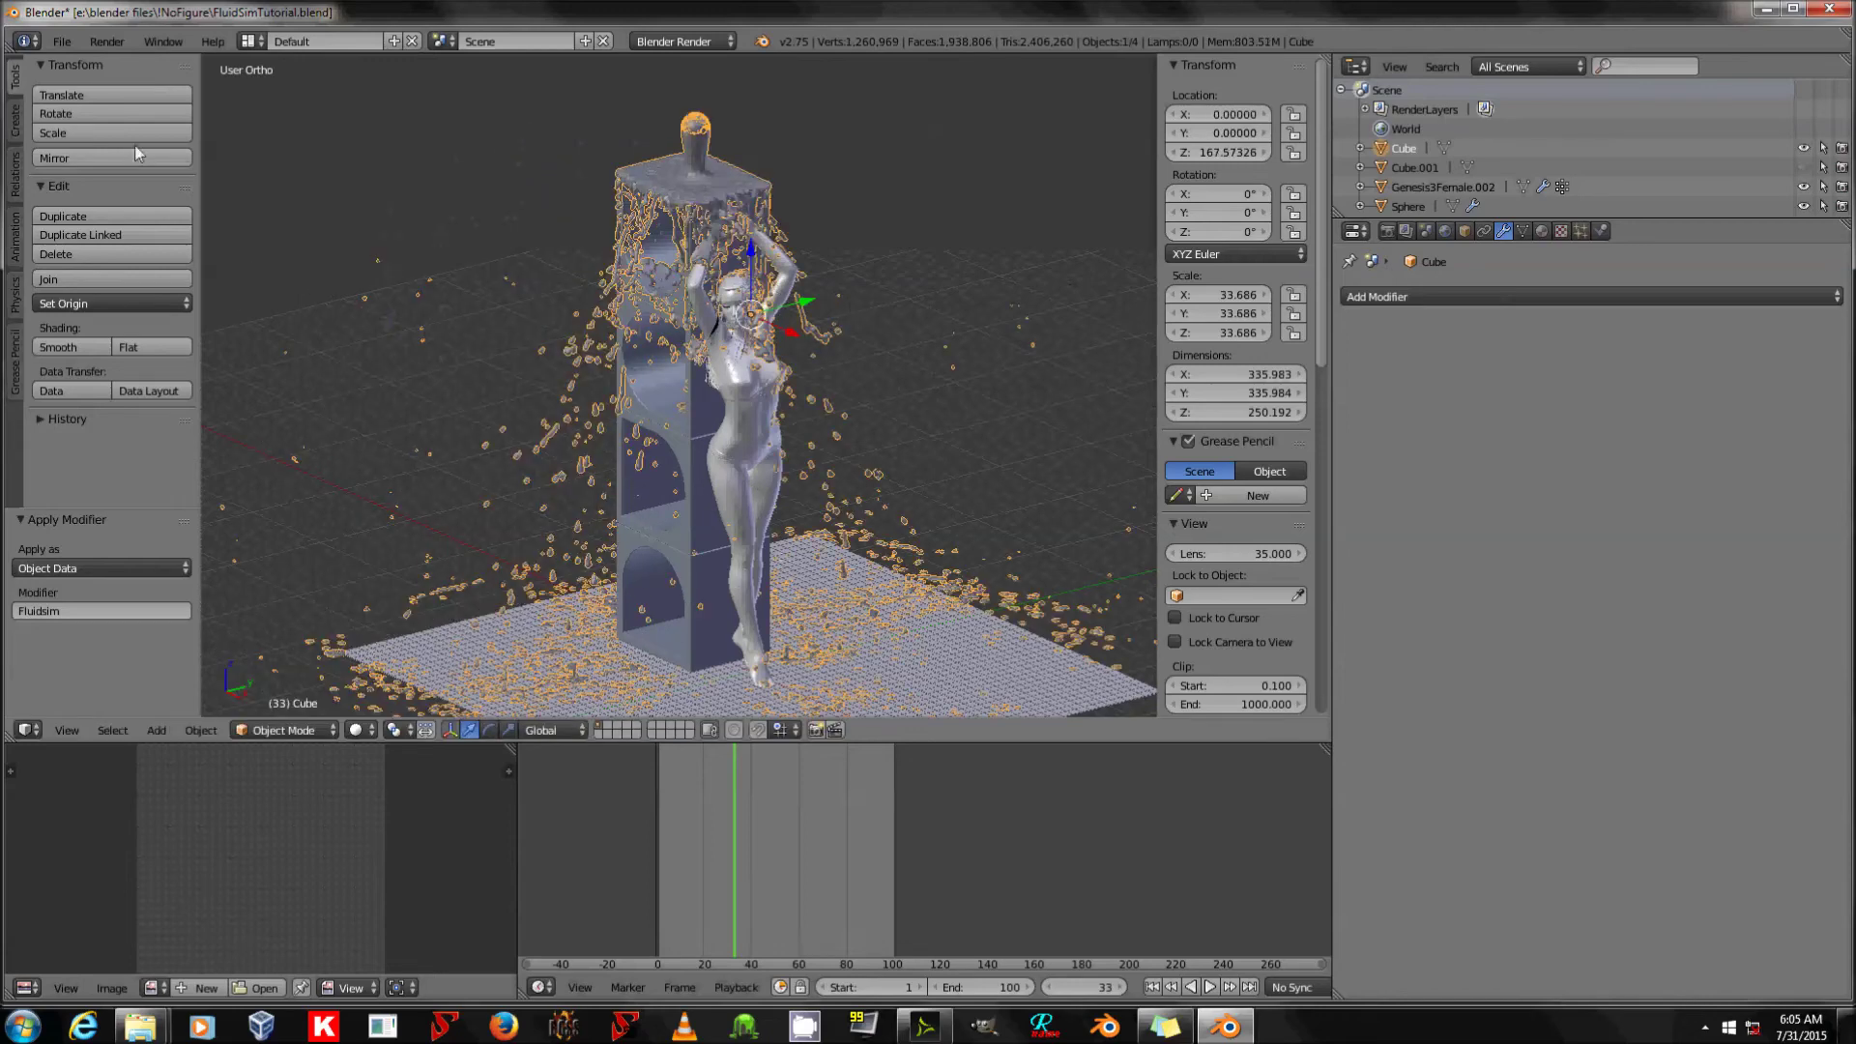
Export only the selected fluid mesh as Wavefront OBJ, overwriting Genesis3Female.obj in the !NonC\FluidTutorial folder.
click(61, 42)
mouse_move(171, 411)
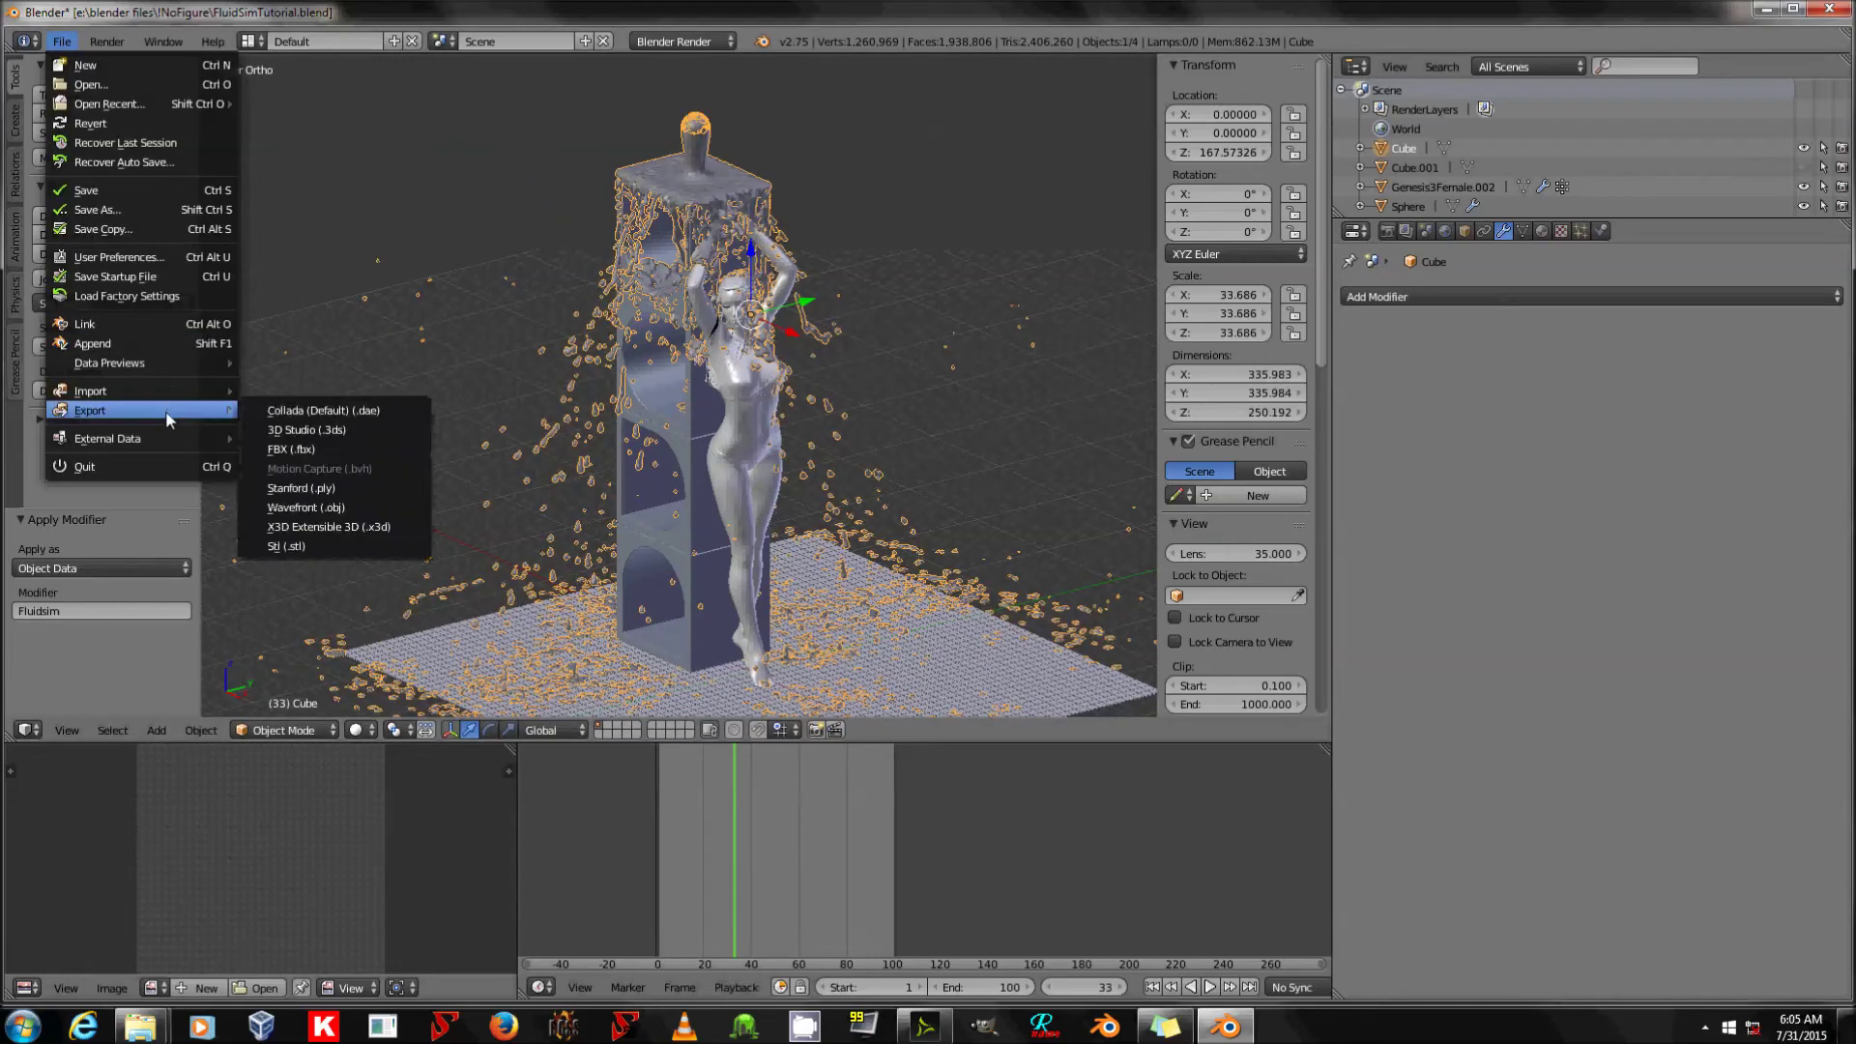
click(325, 505)
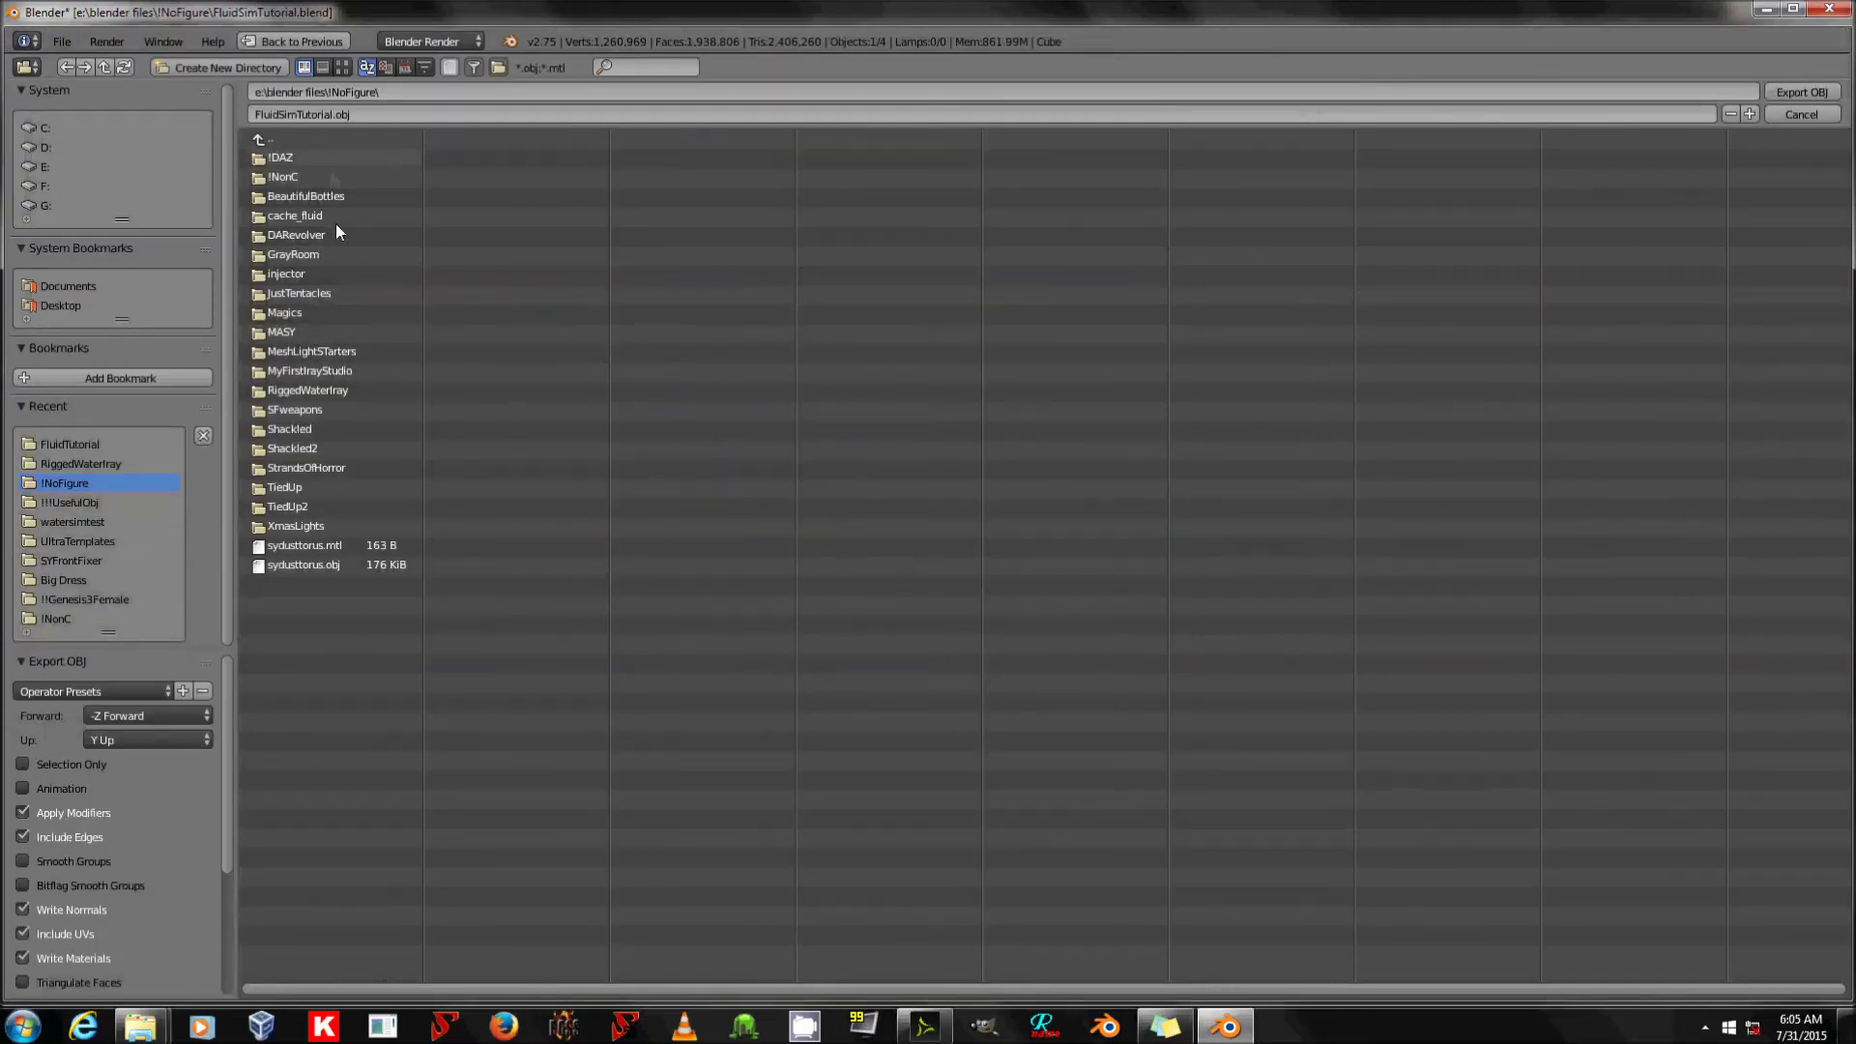
click(305, 176)
click(329, 159)
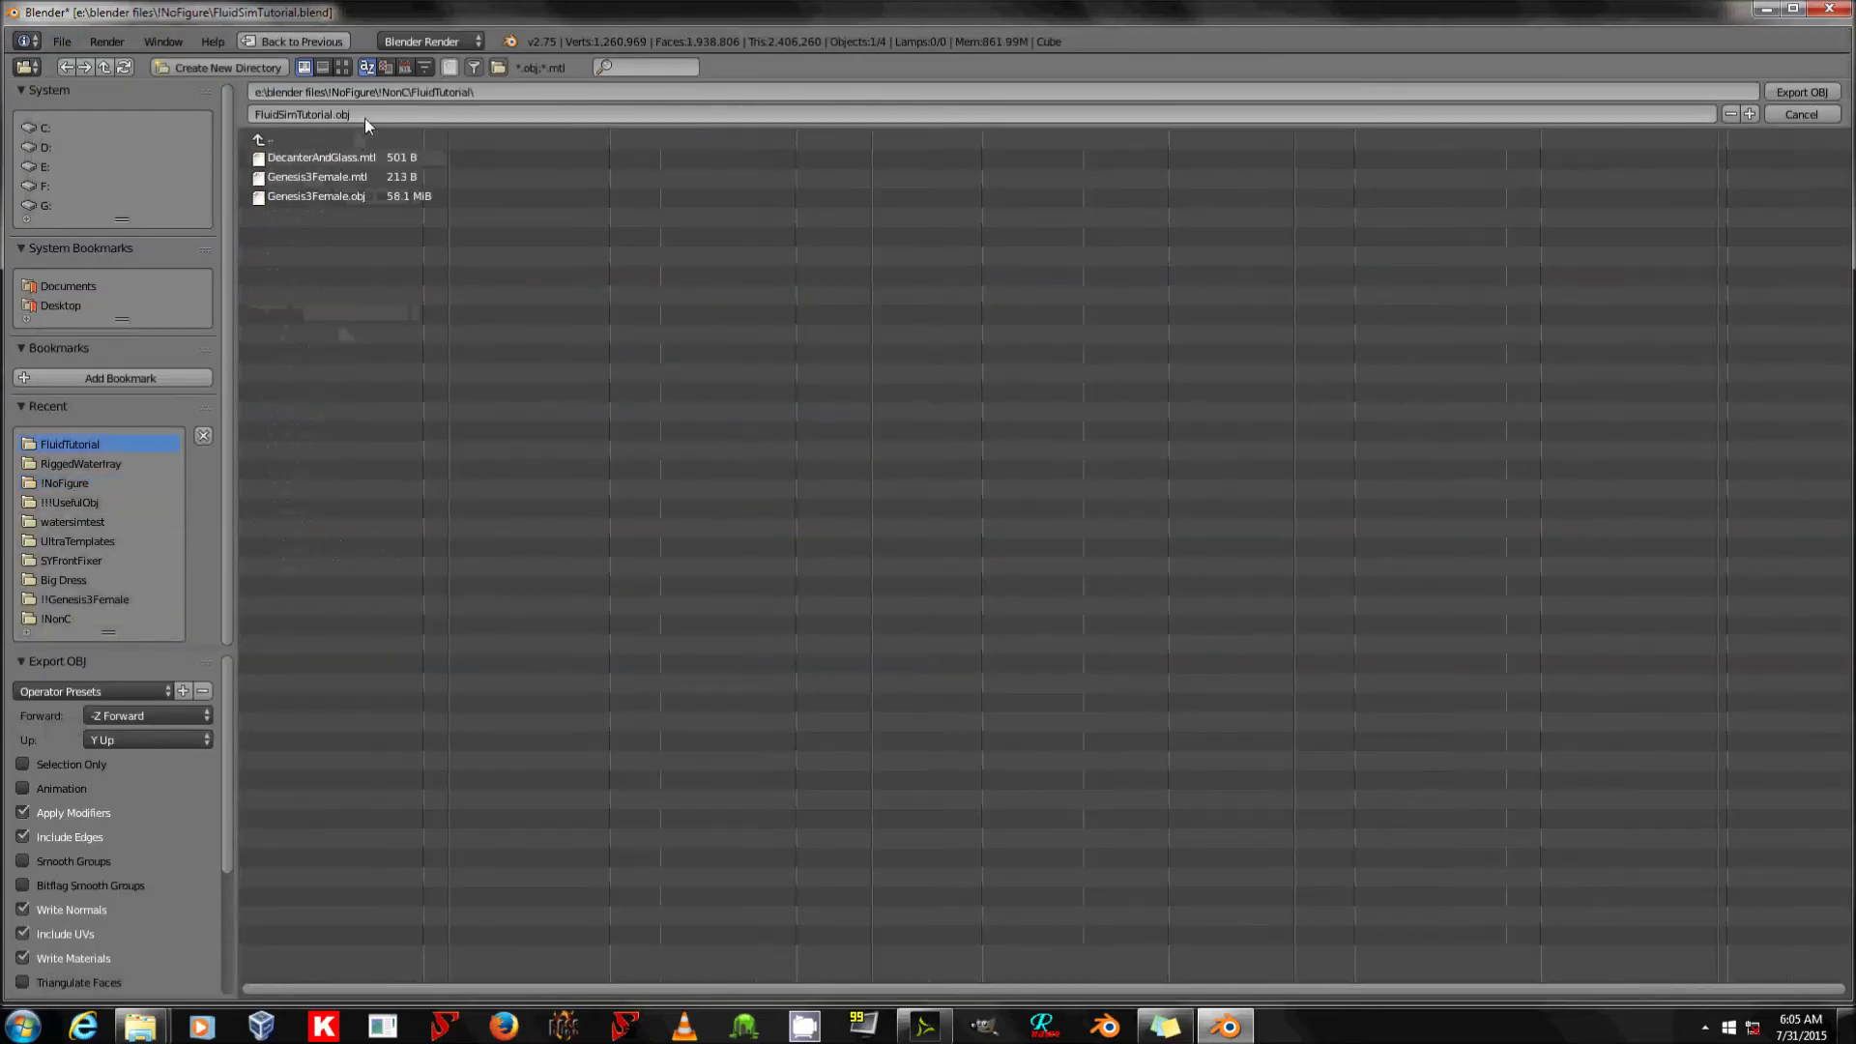
click(363, 193)
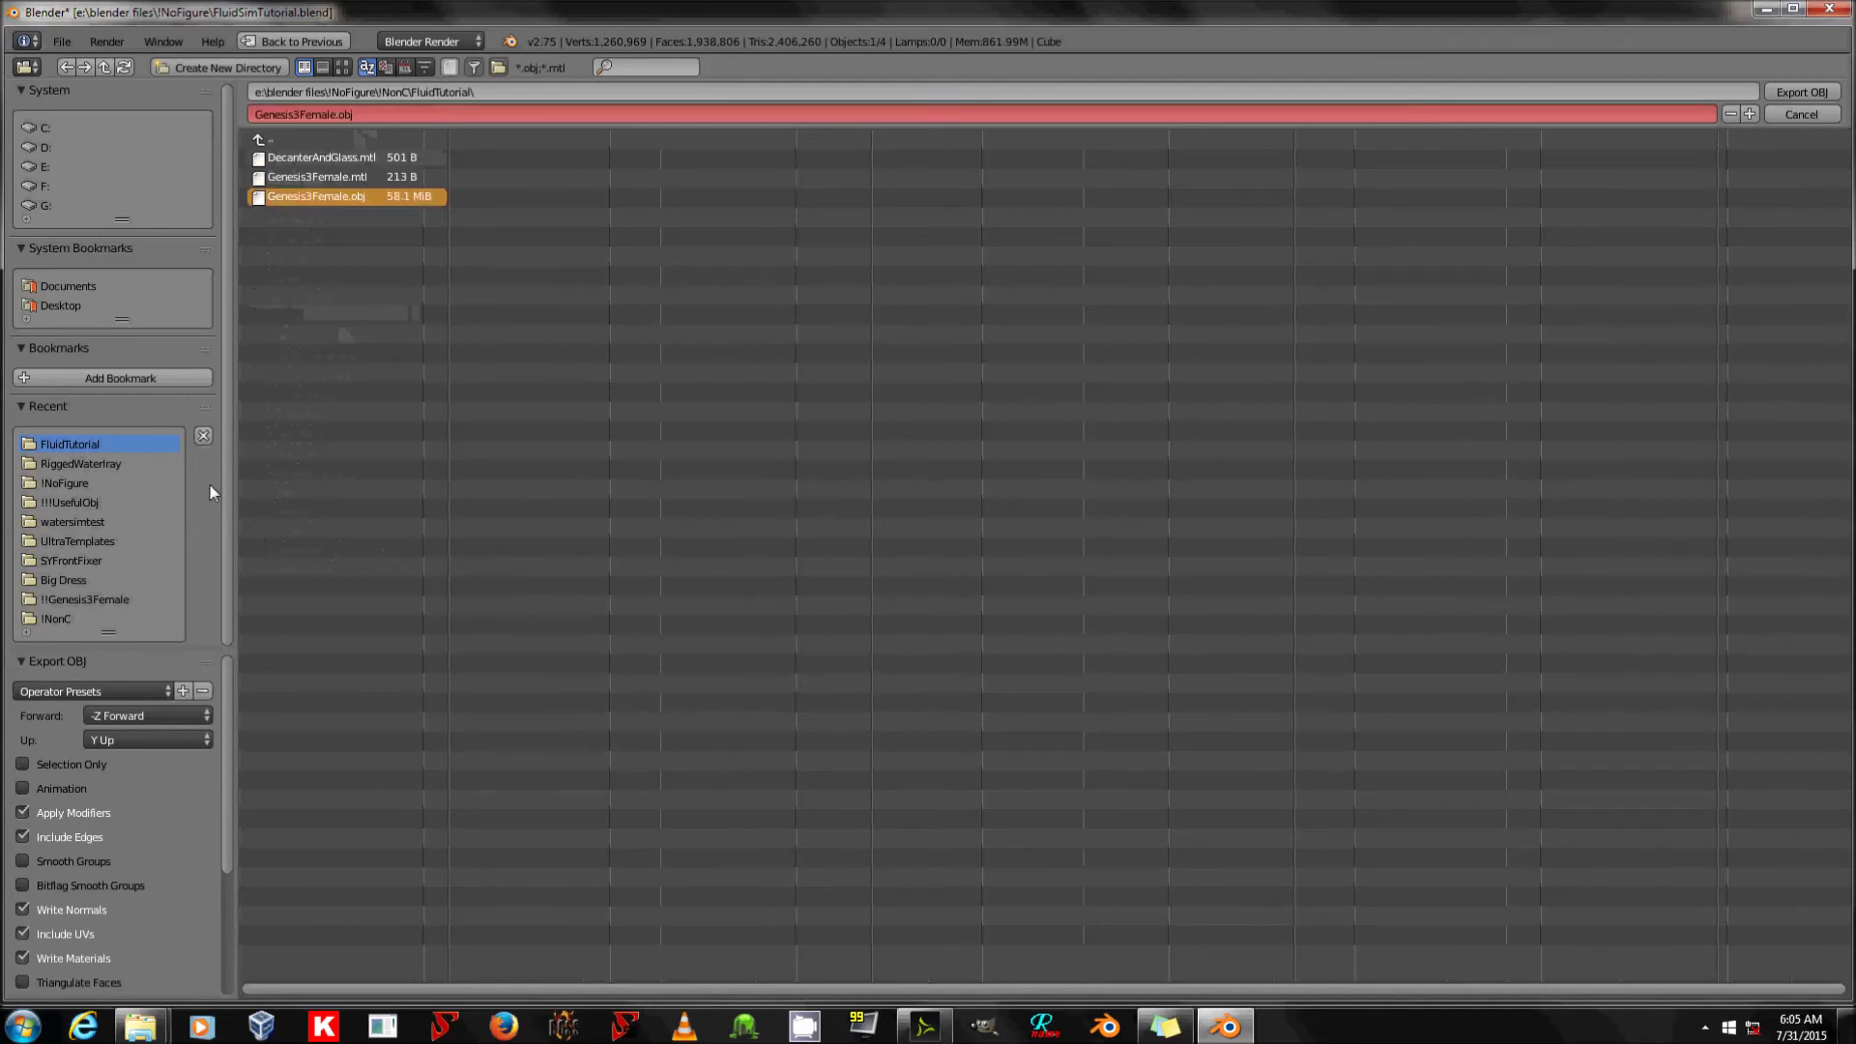
click(125, 691)
click(126, 737)
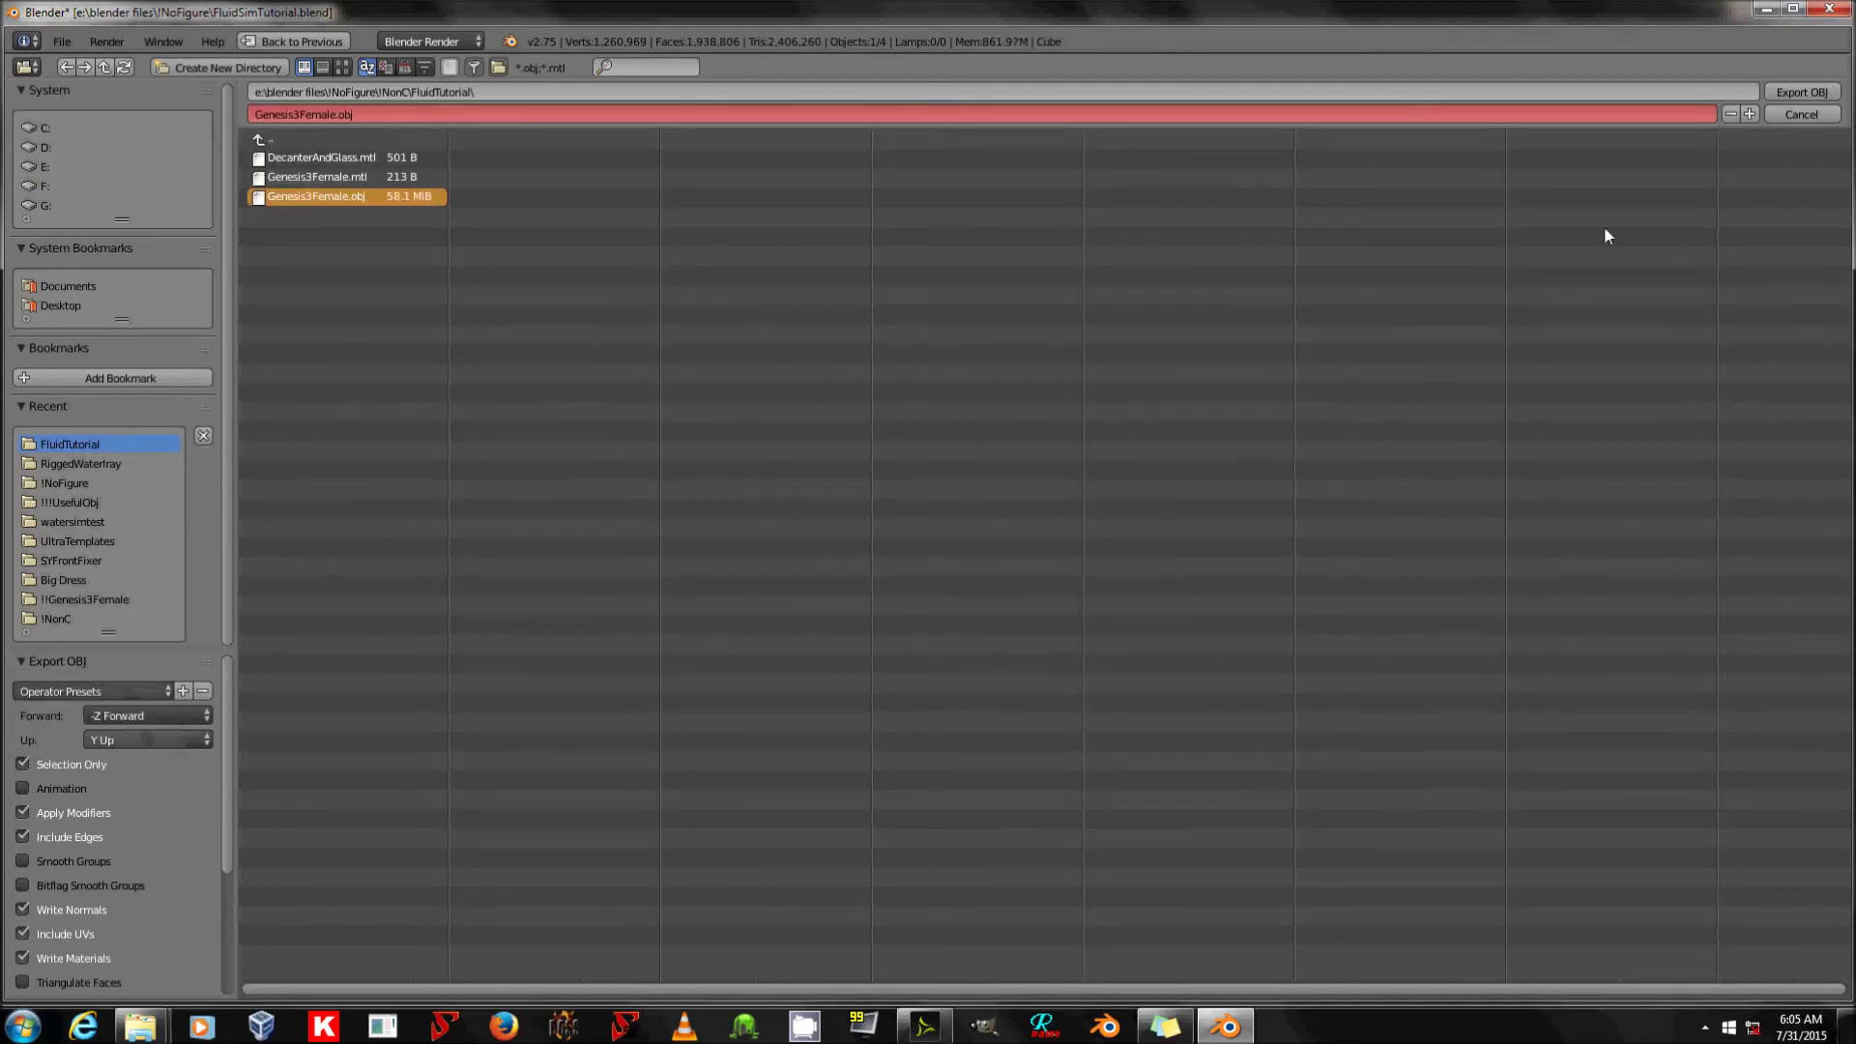
click(1798, 93)
Switch to DAZ Studio and delete the old Genesis3Female prop from the scene.
mouse_move(931, 1035)
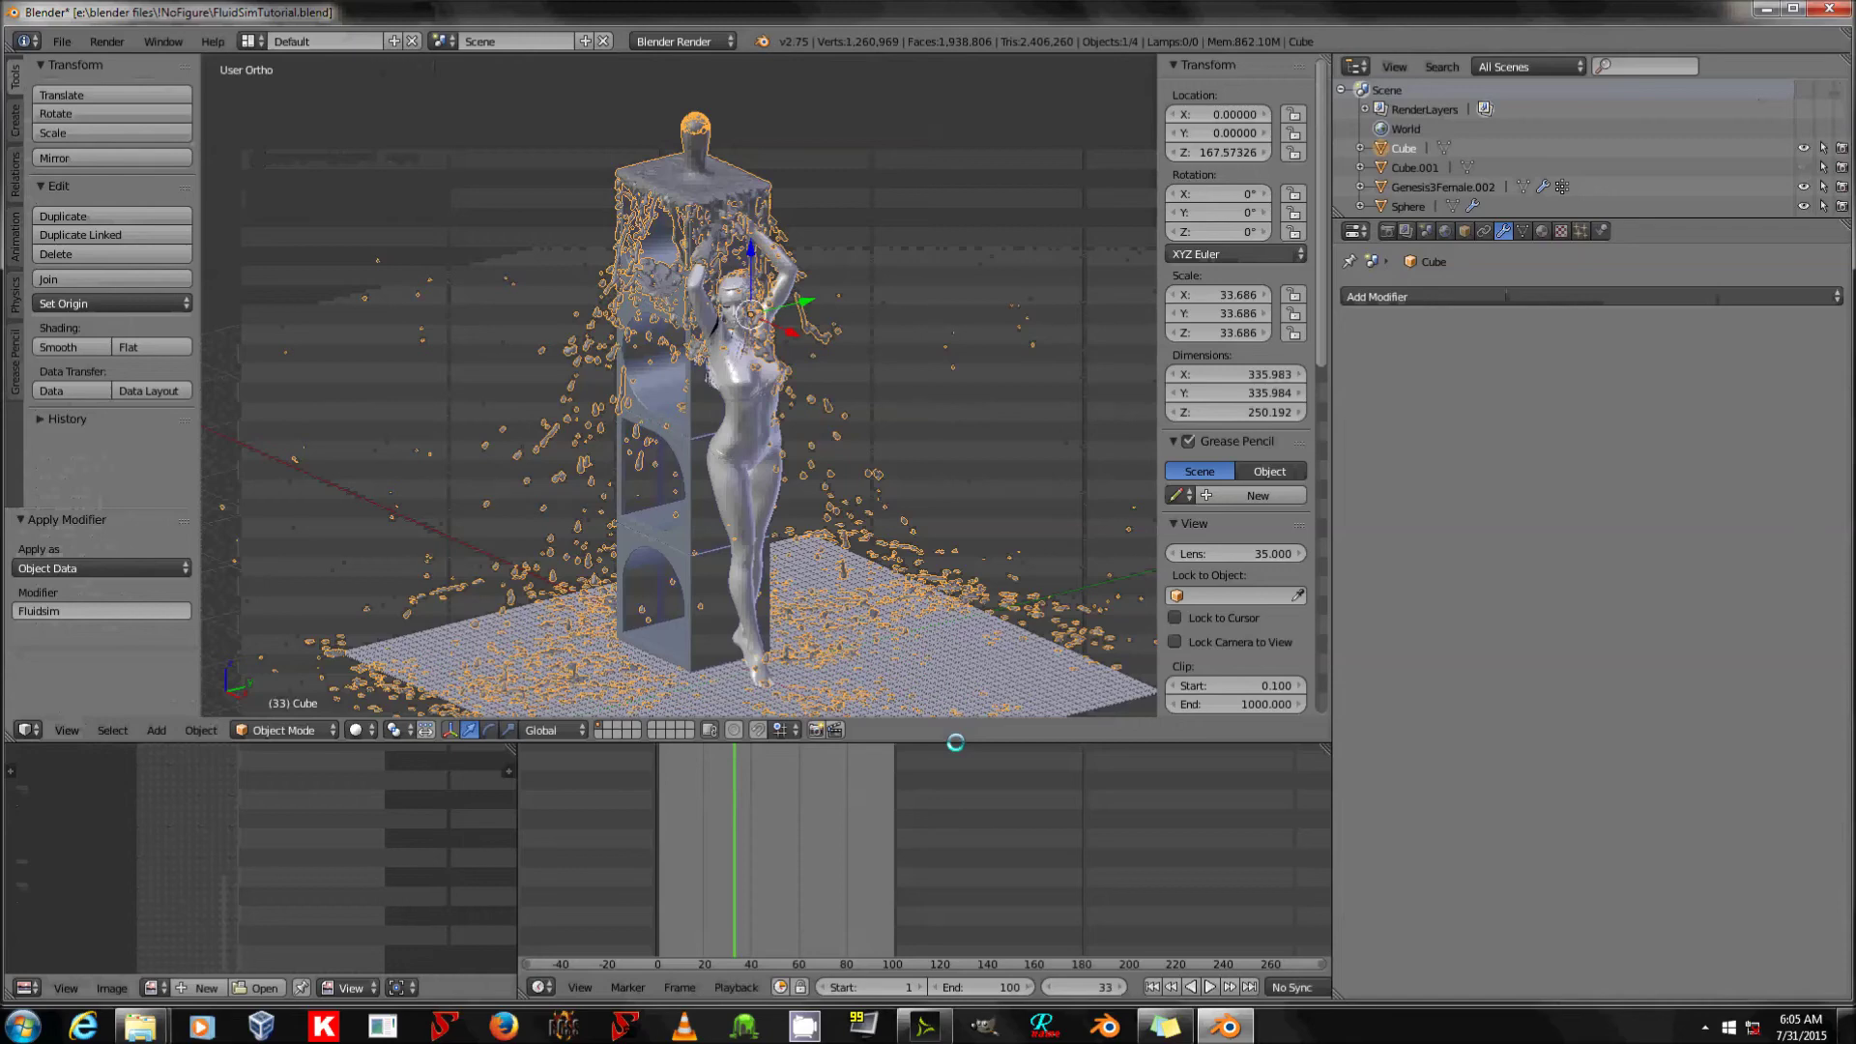
click(925, 1030)
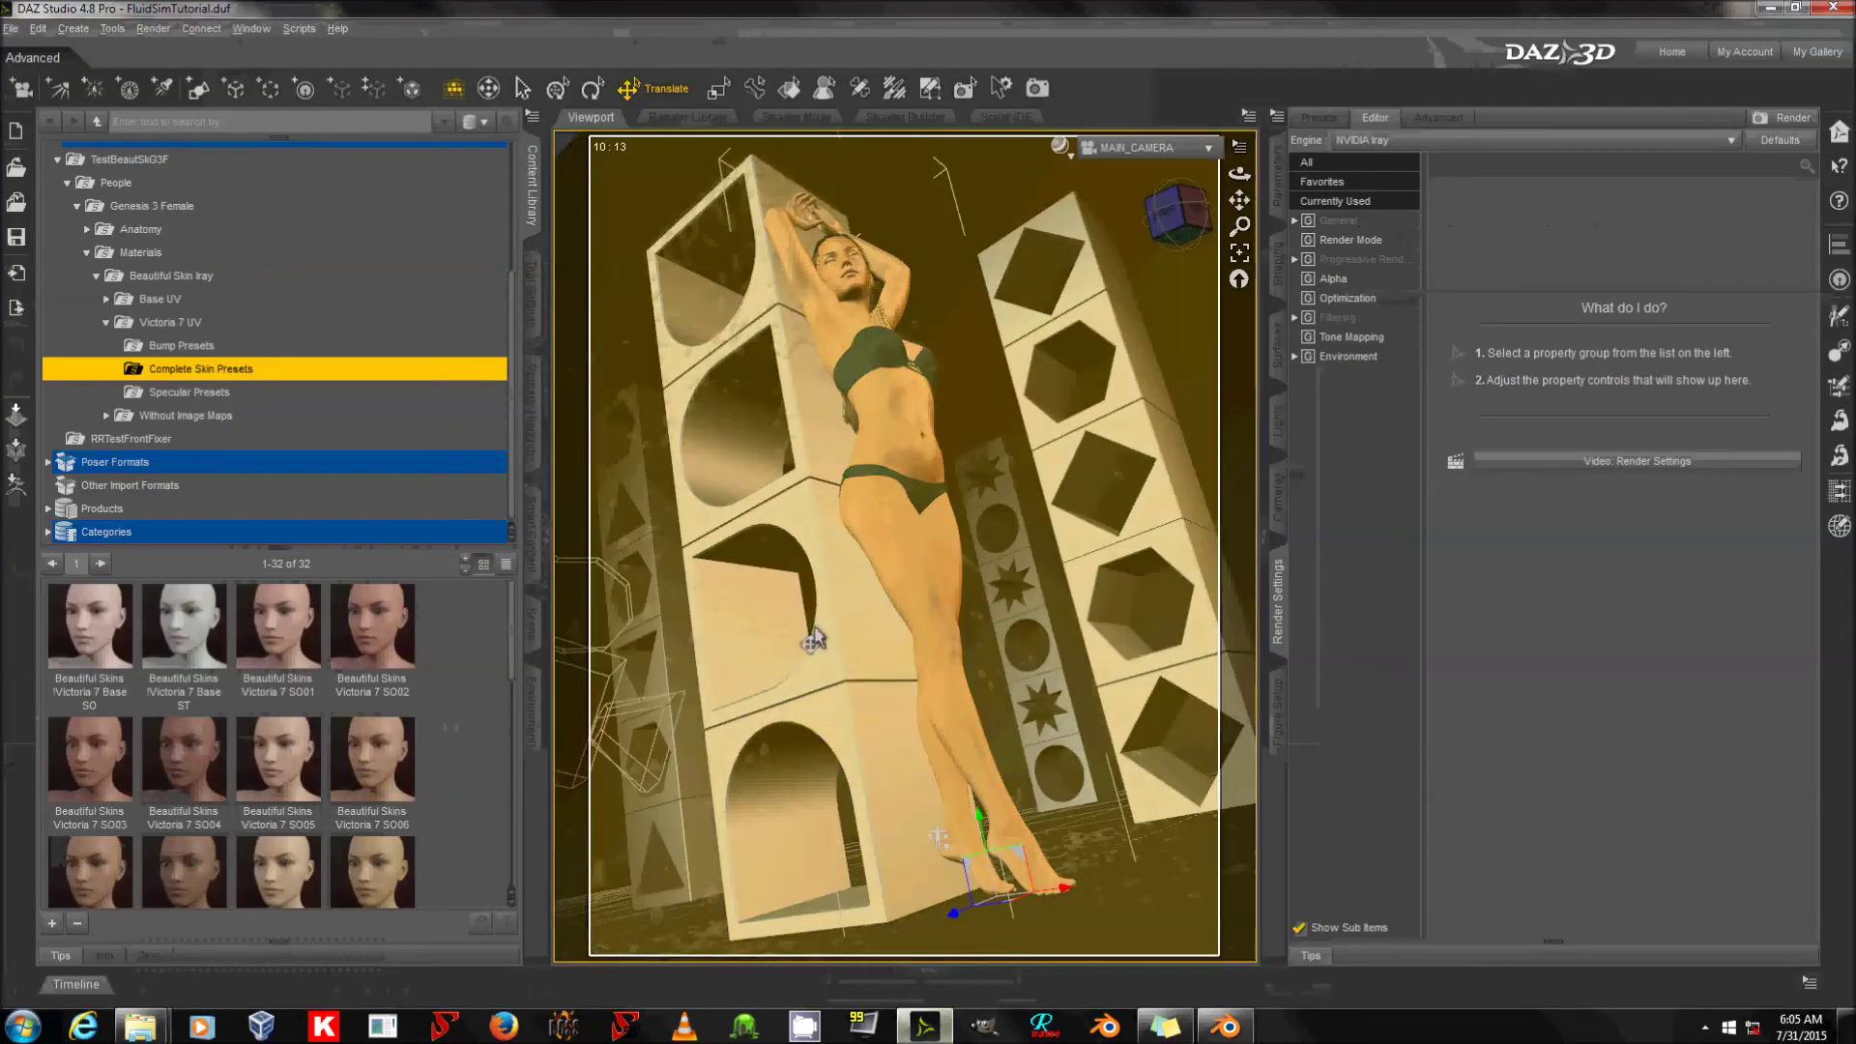
click(531, 625)
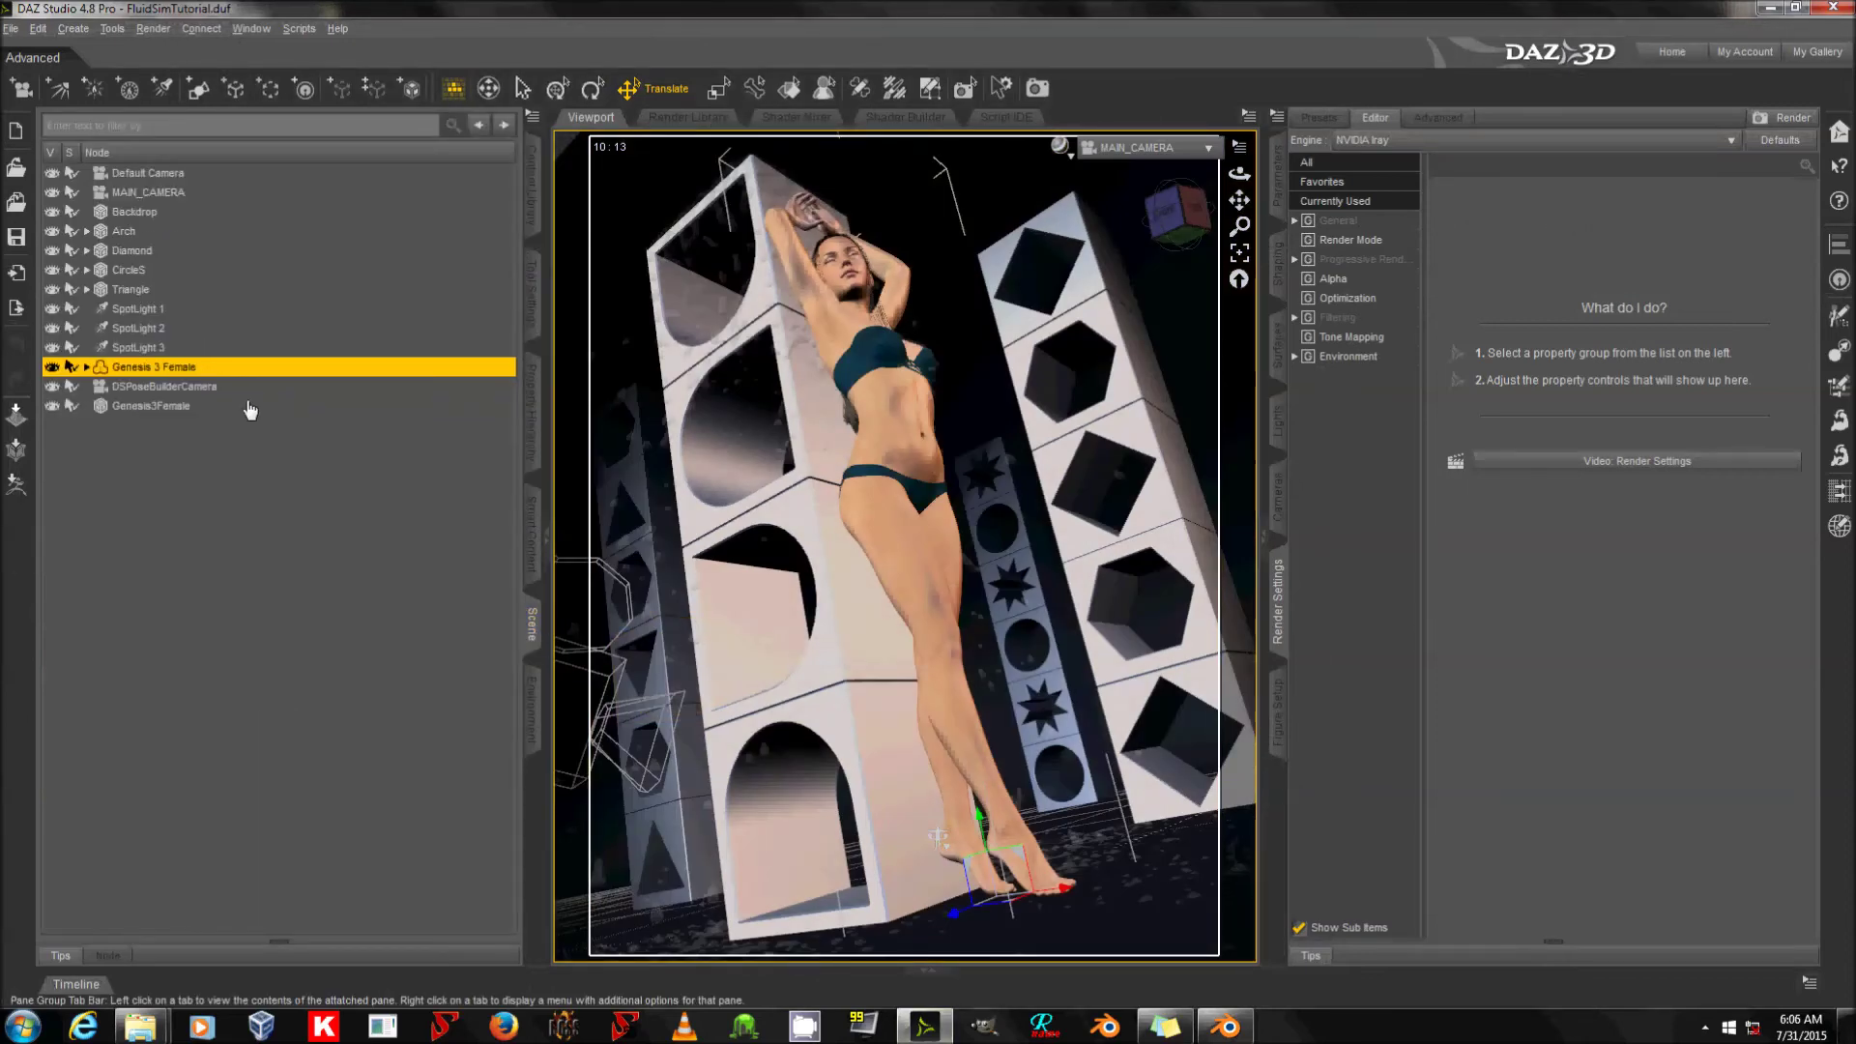
click(177, 406)
key(Delete)
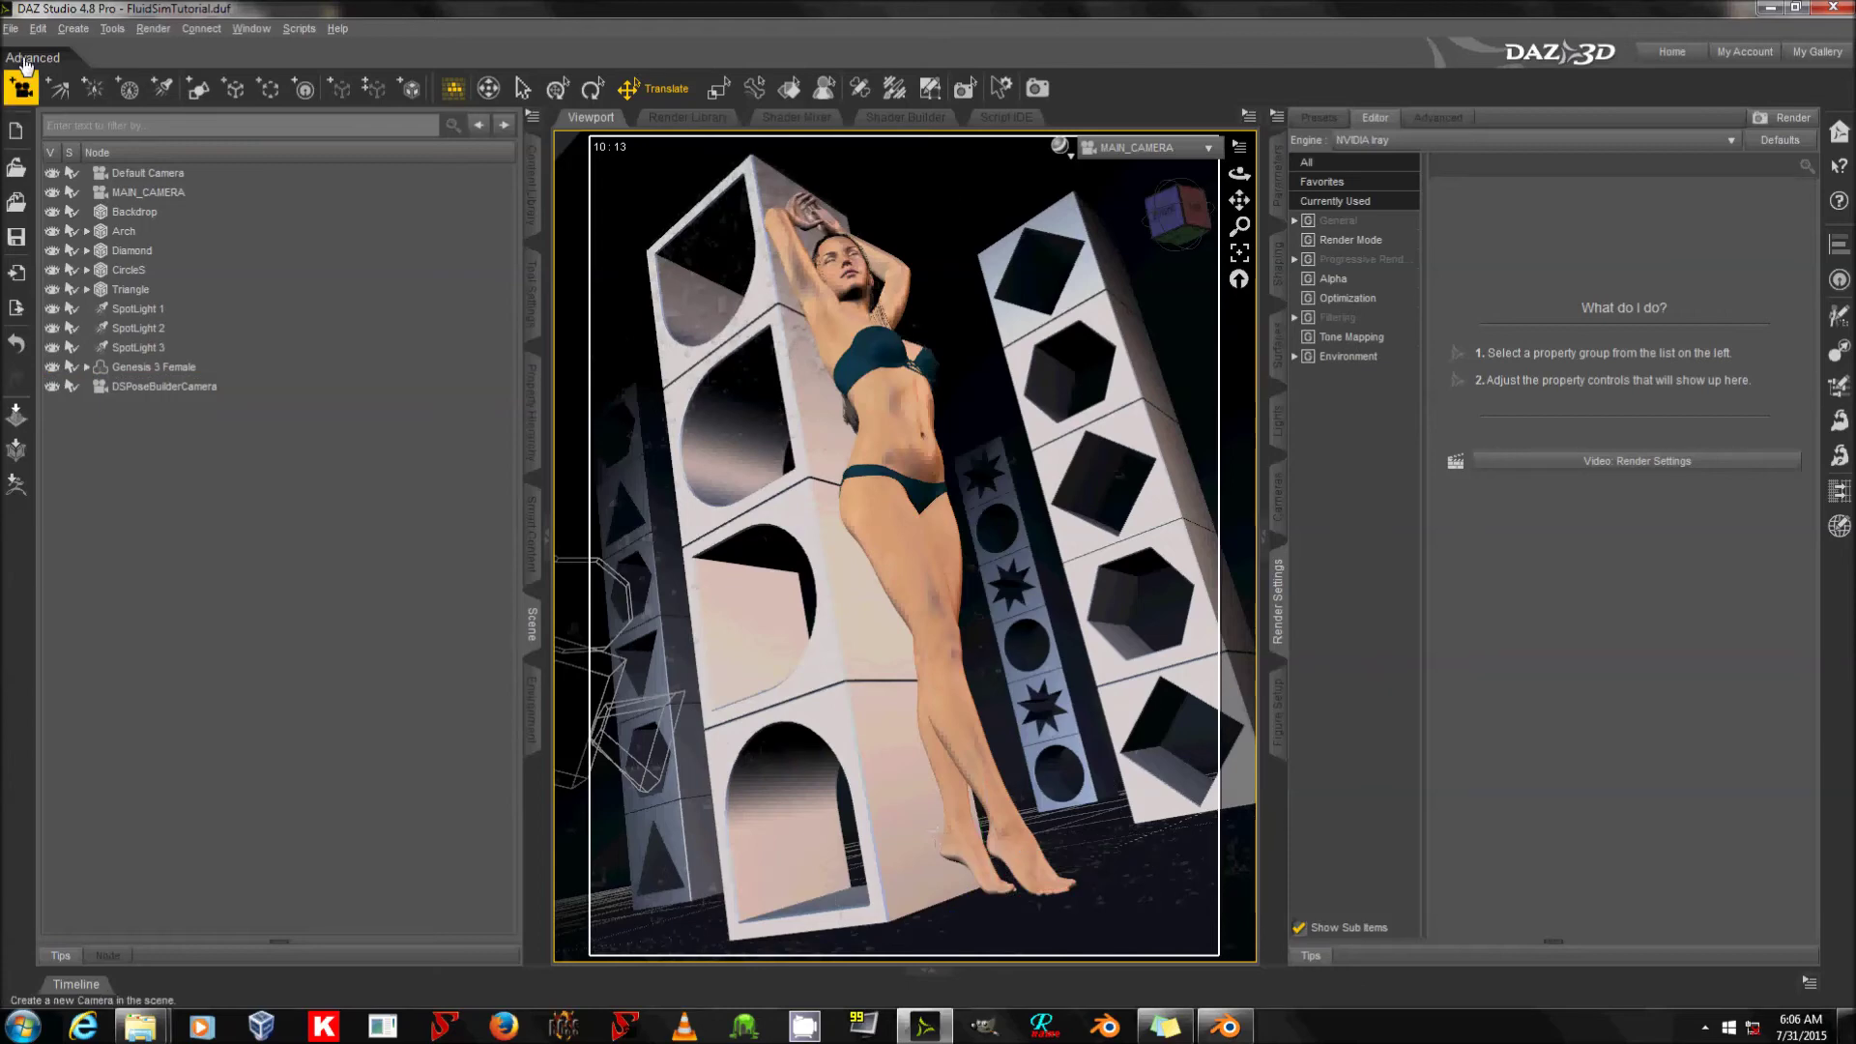
Import Genesis3Female.obj from the FluidTutorial folder with the DAZ Studio (1 unit = 1cm) preset at 100% scale.
click(11, 28)
click(69, 220)
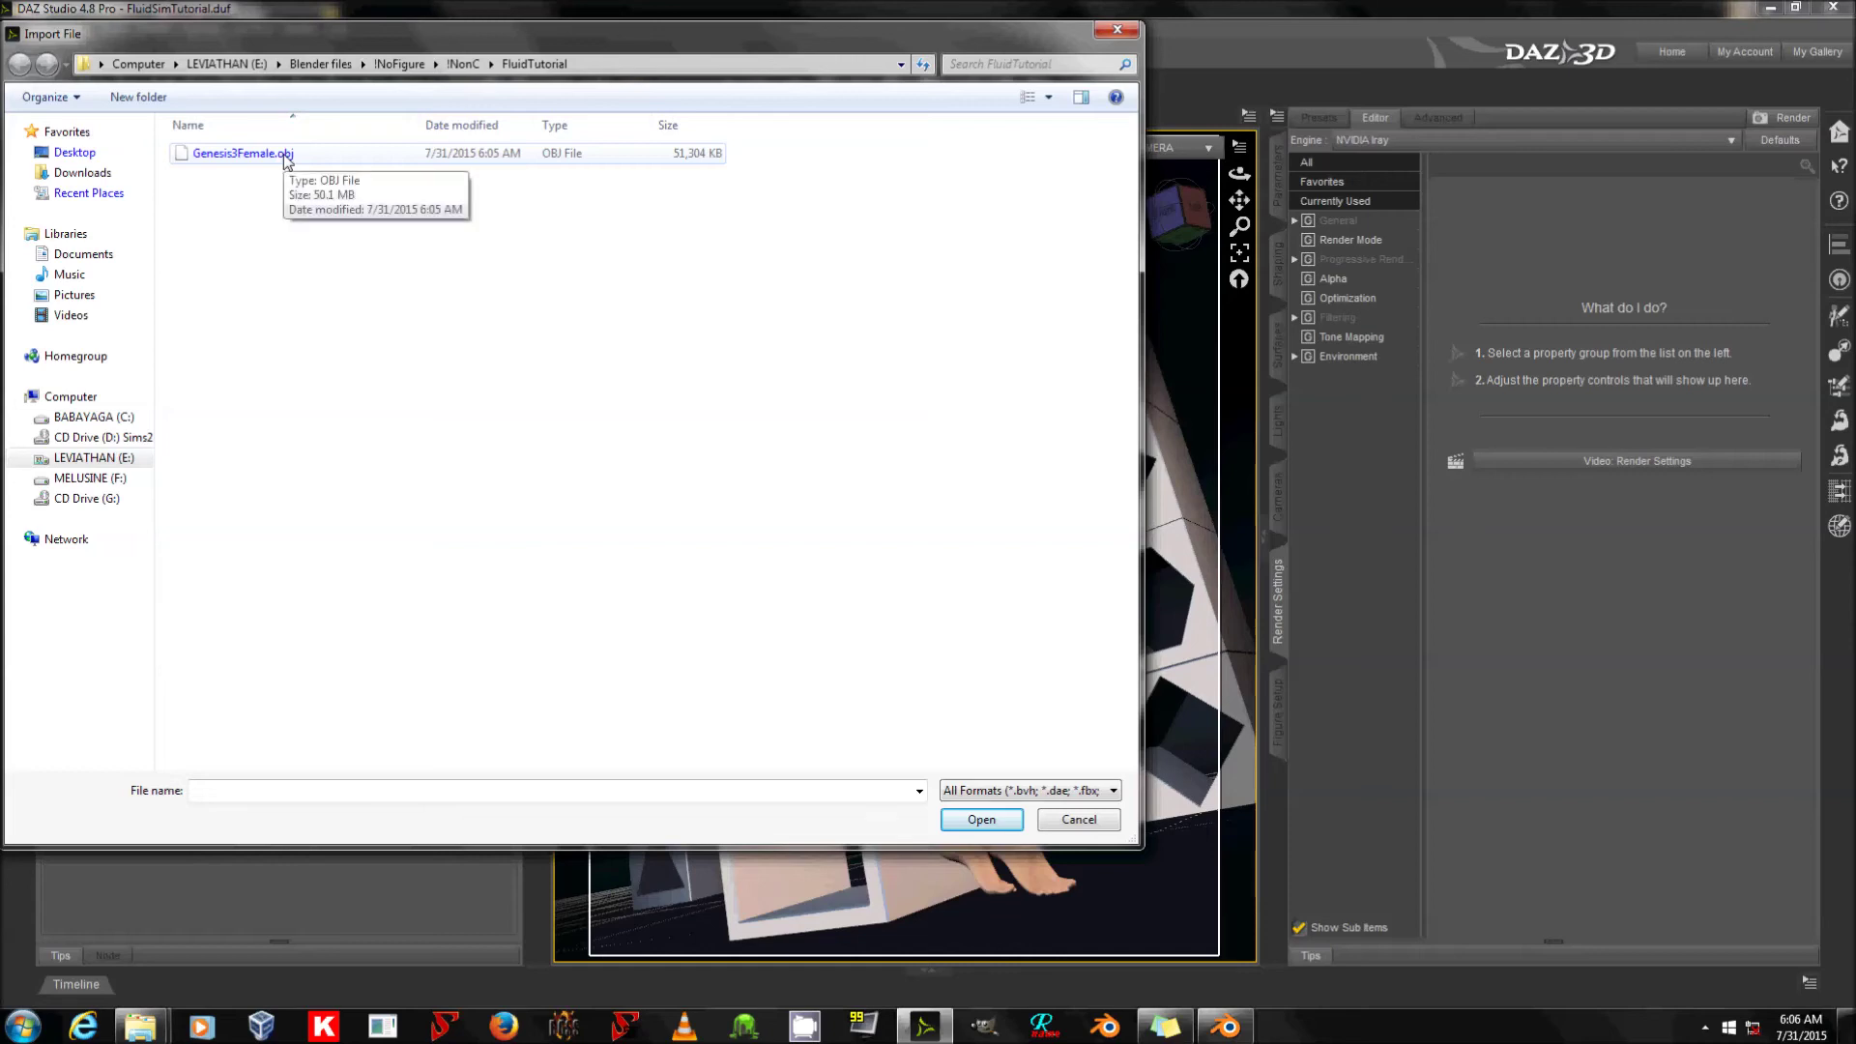
double_click(283, 155)
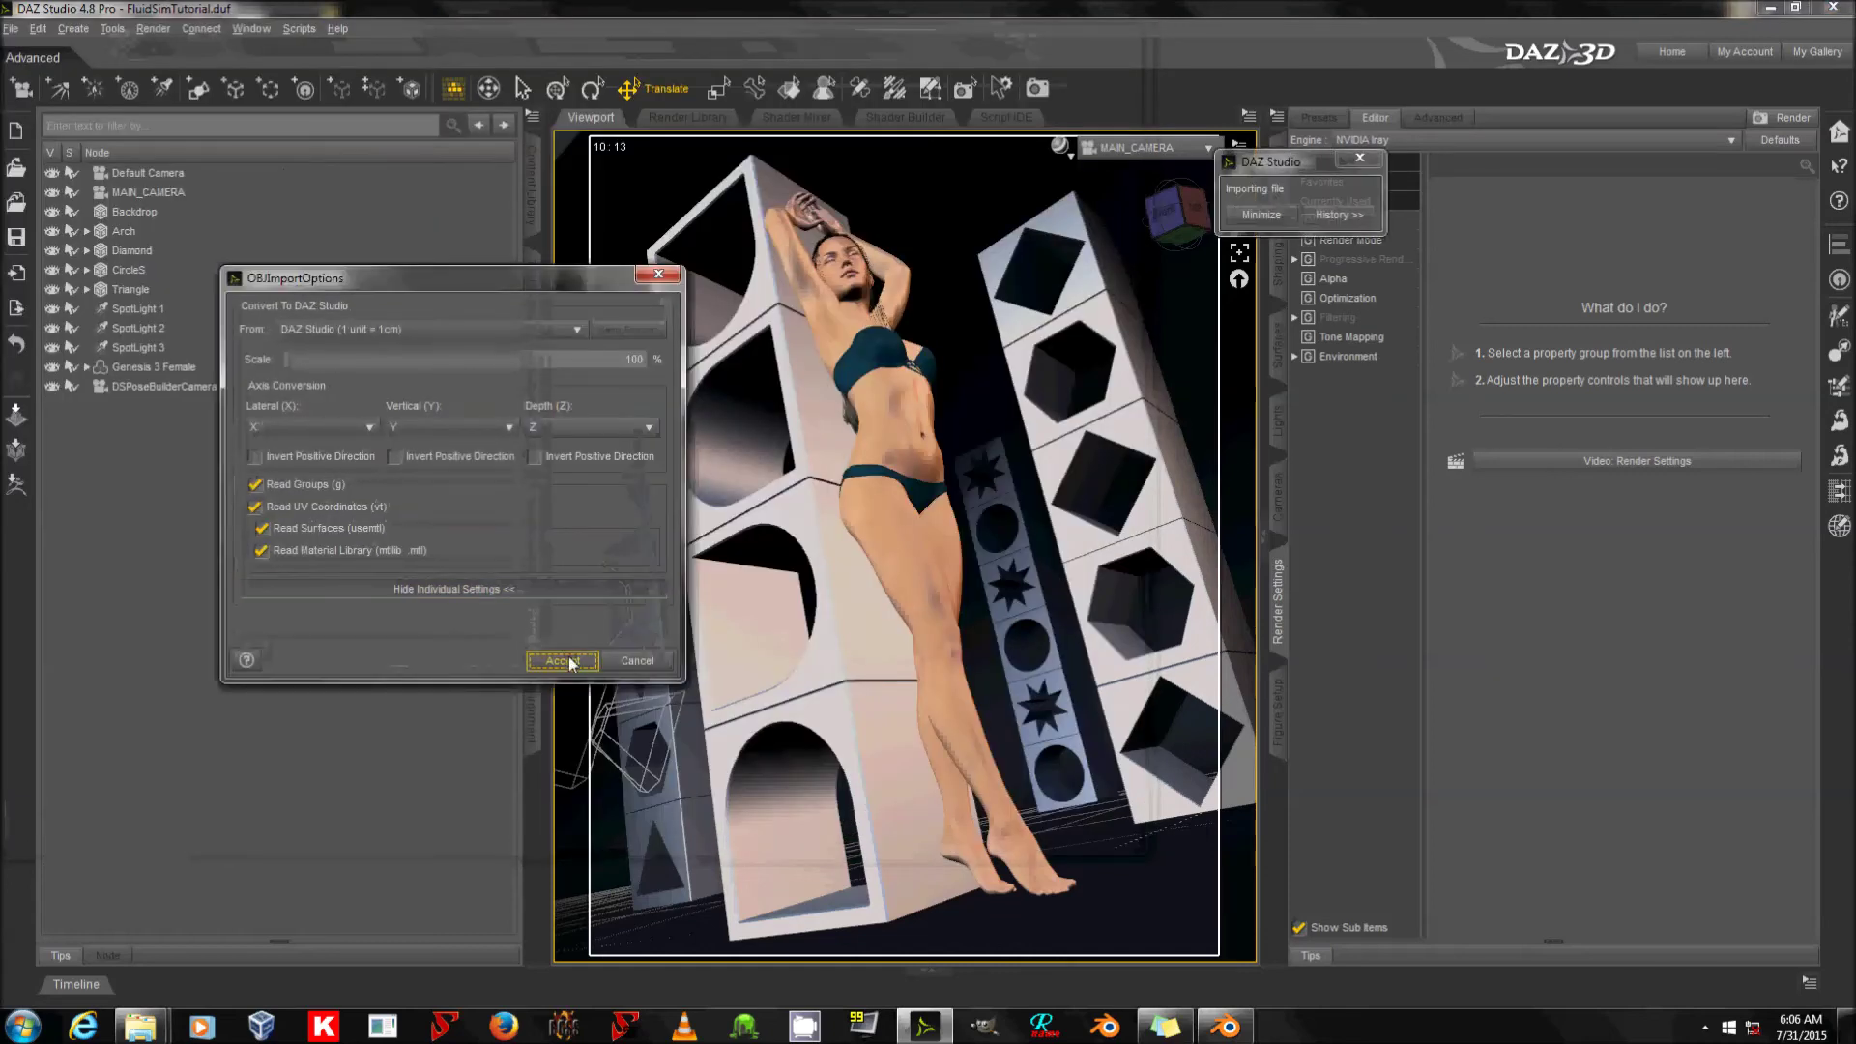
click(562, 661)
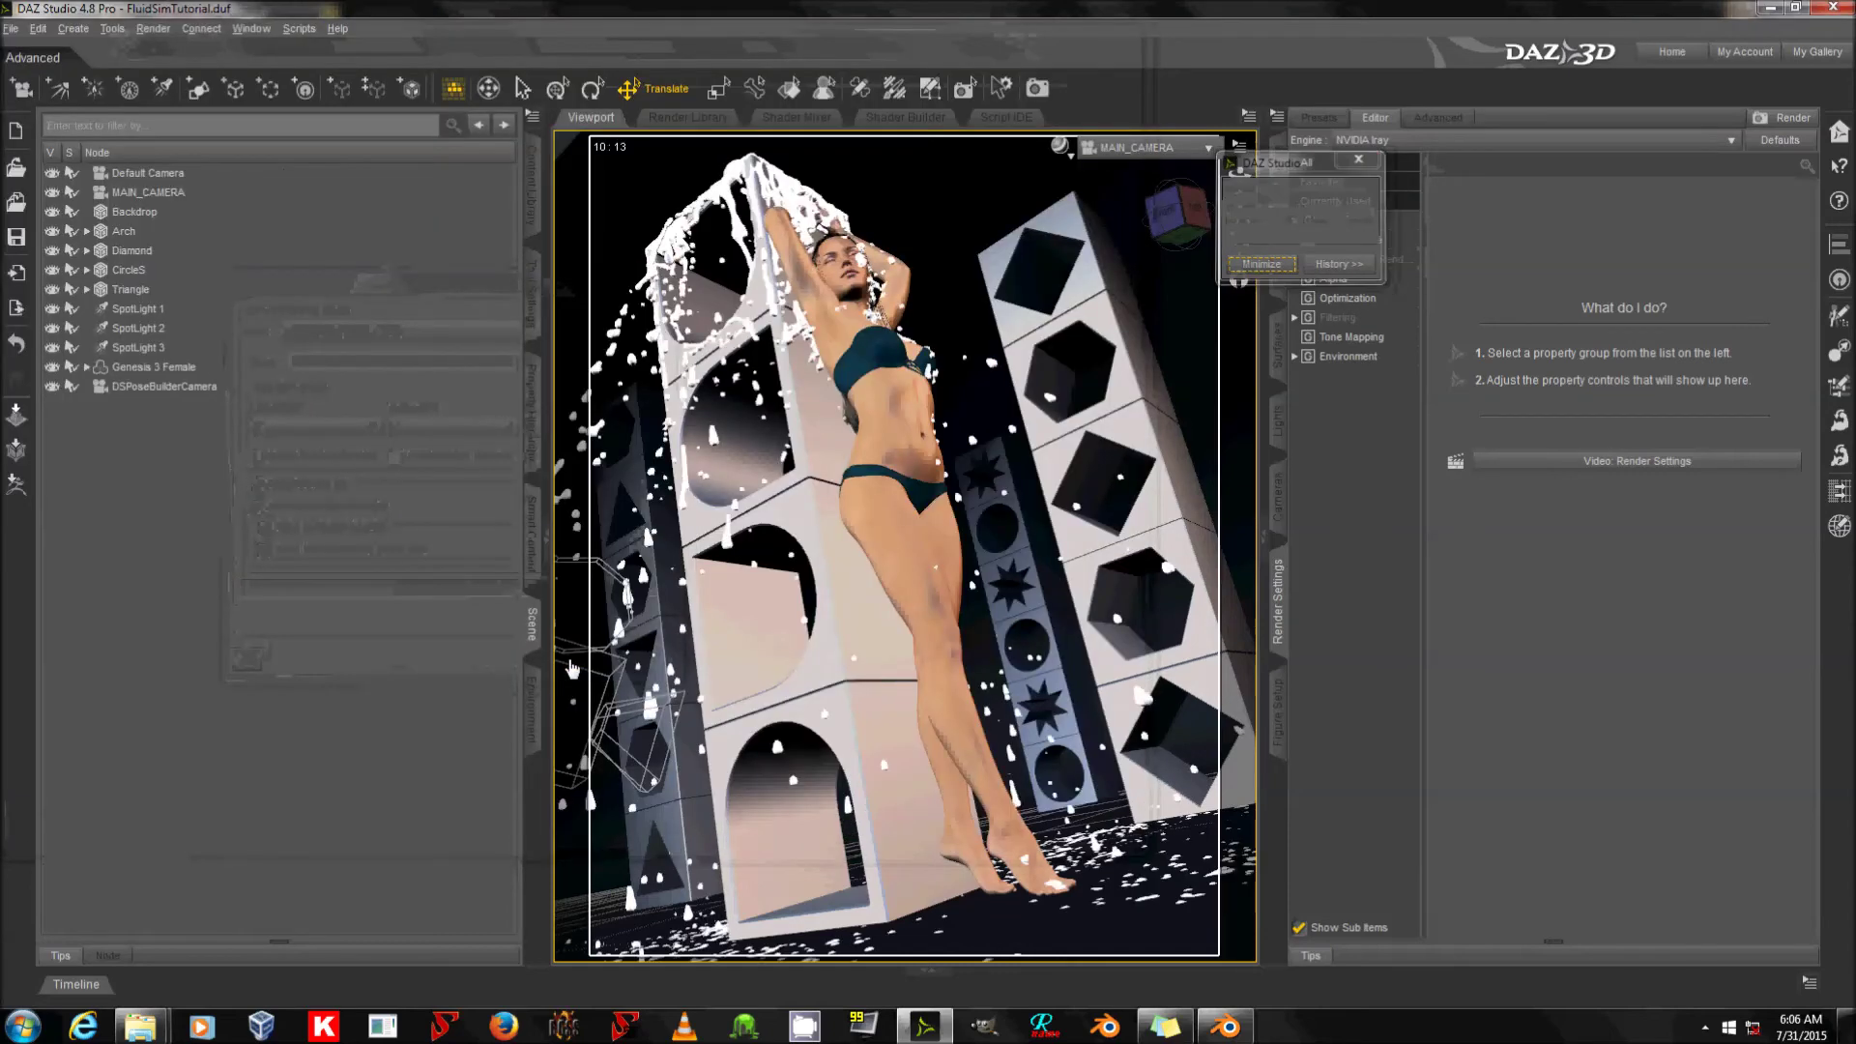
Select the imported Genesis3Female fluid mesh and show its surface settings.
click(249, 406)
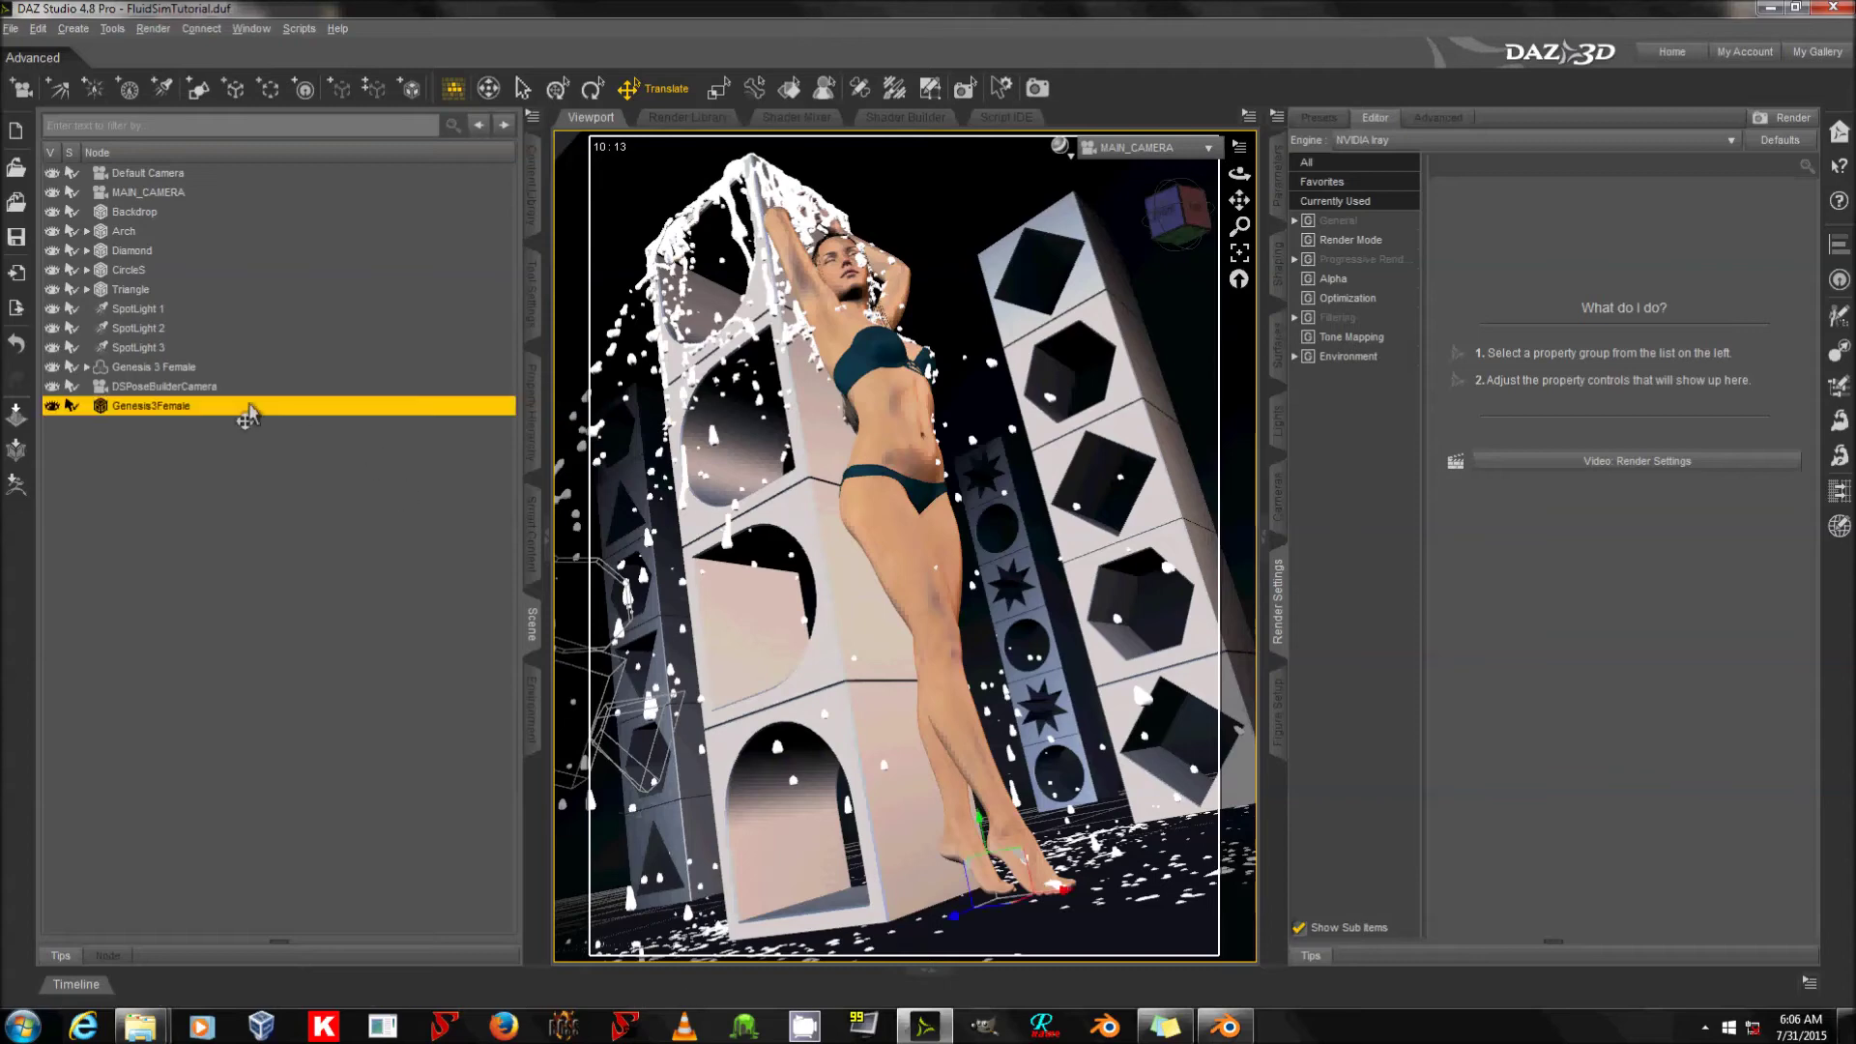
click(1275, 346)
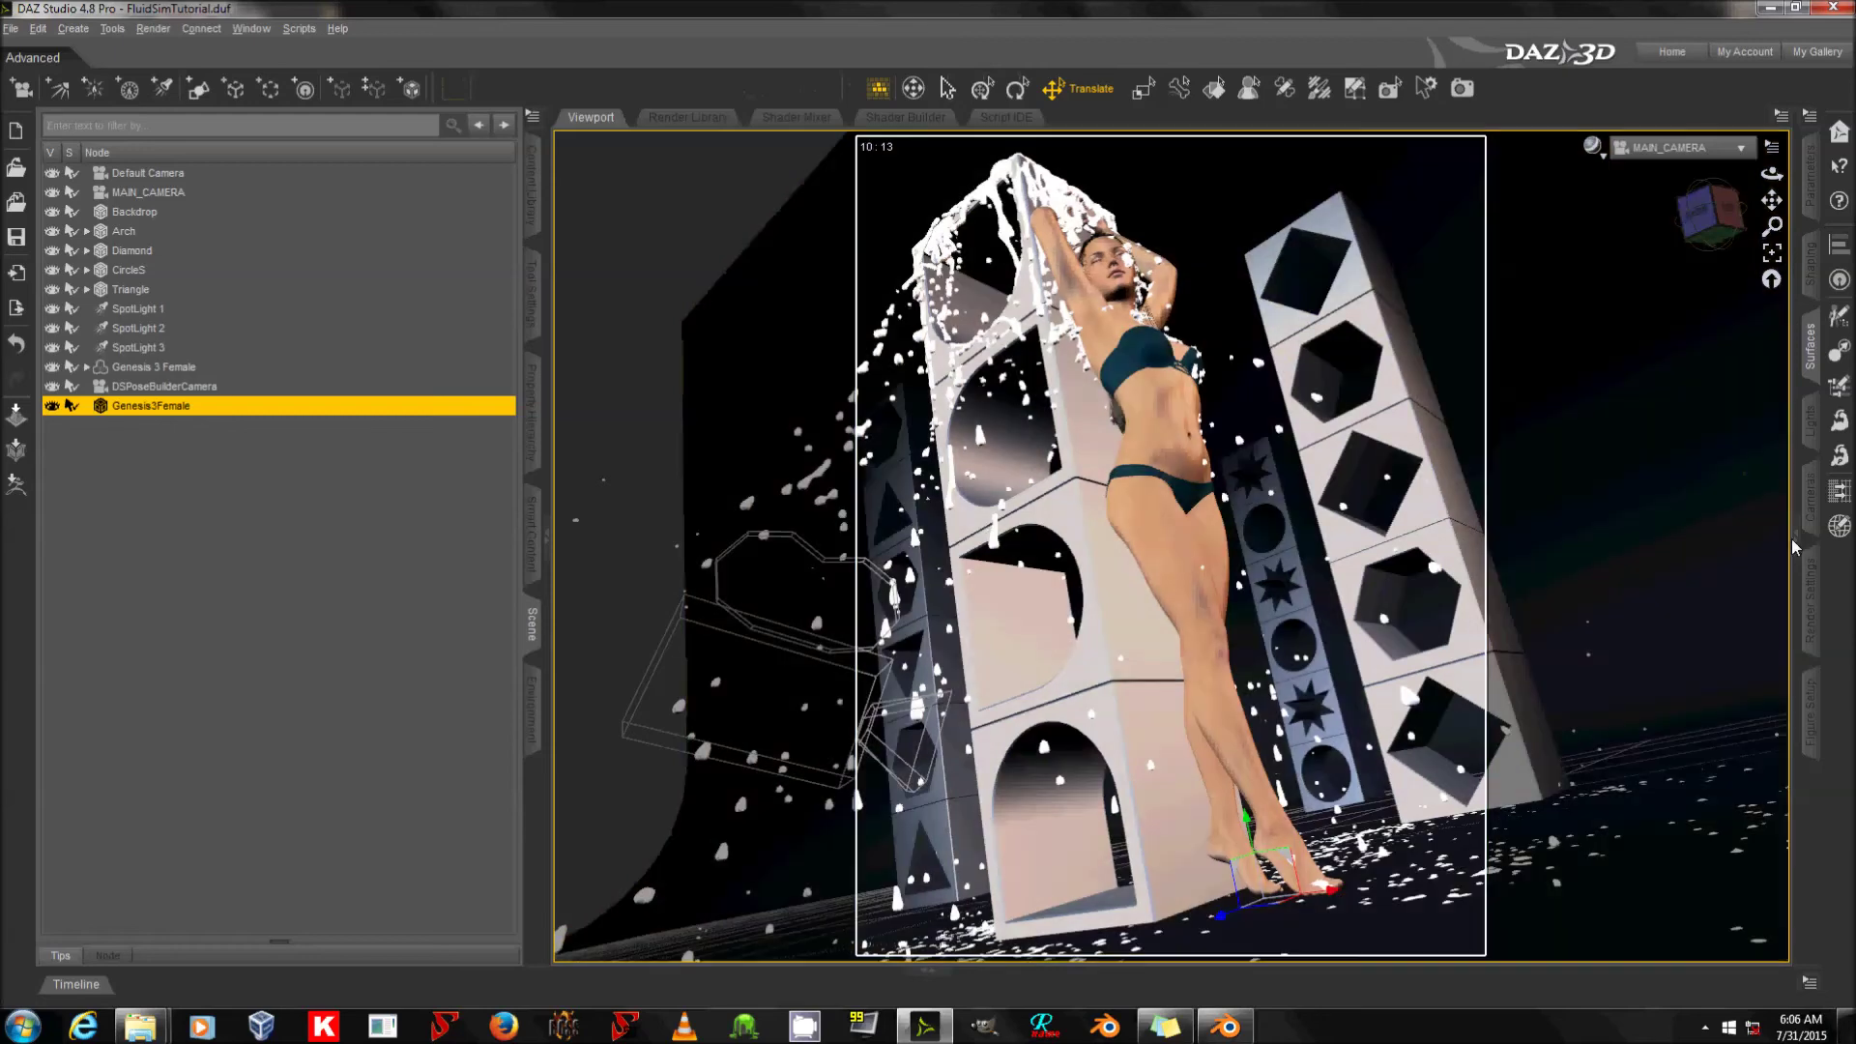
click(1810, 346)
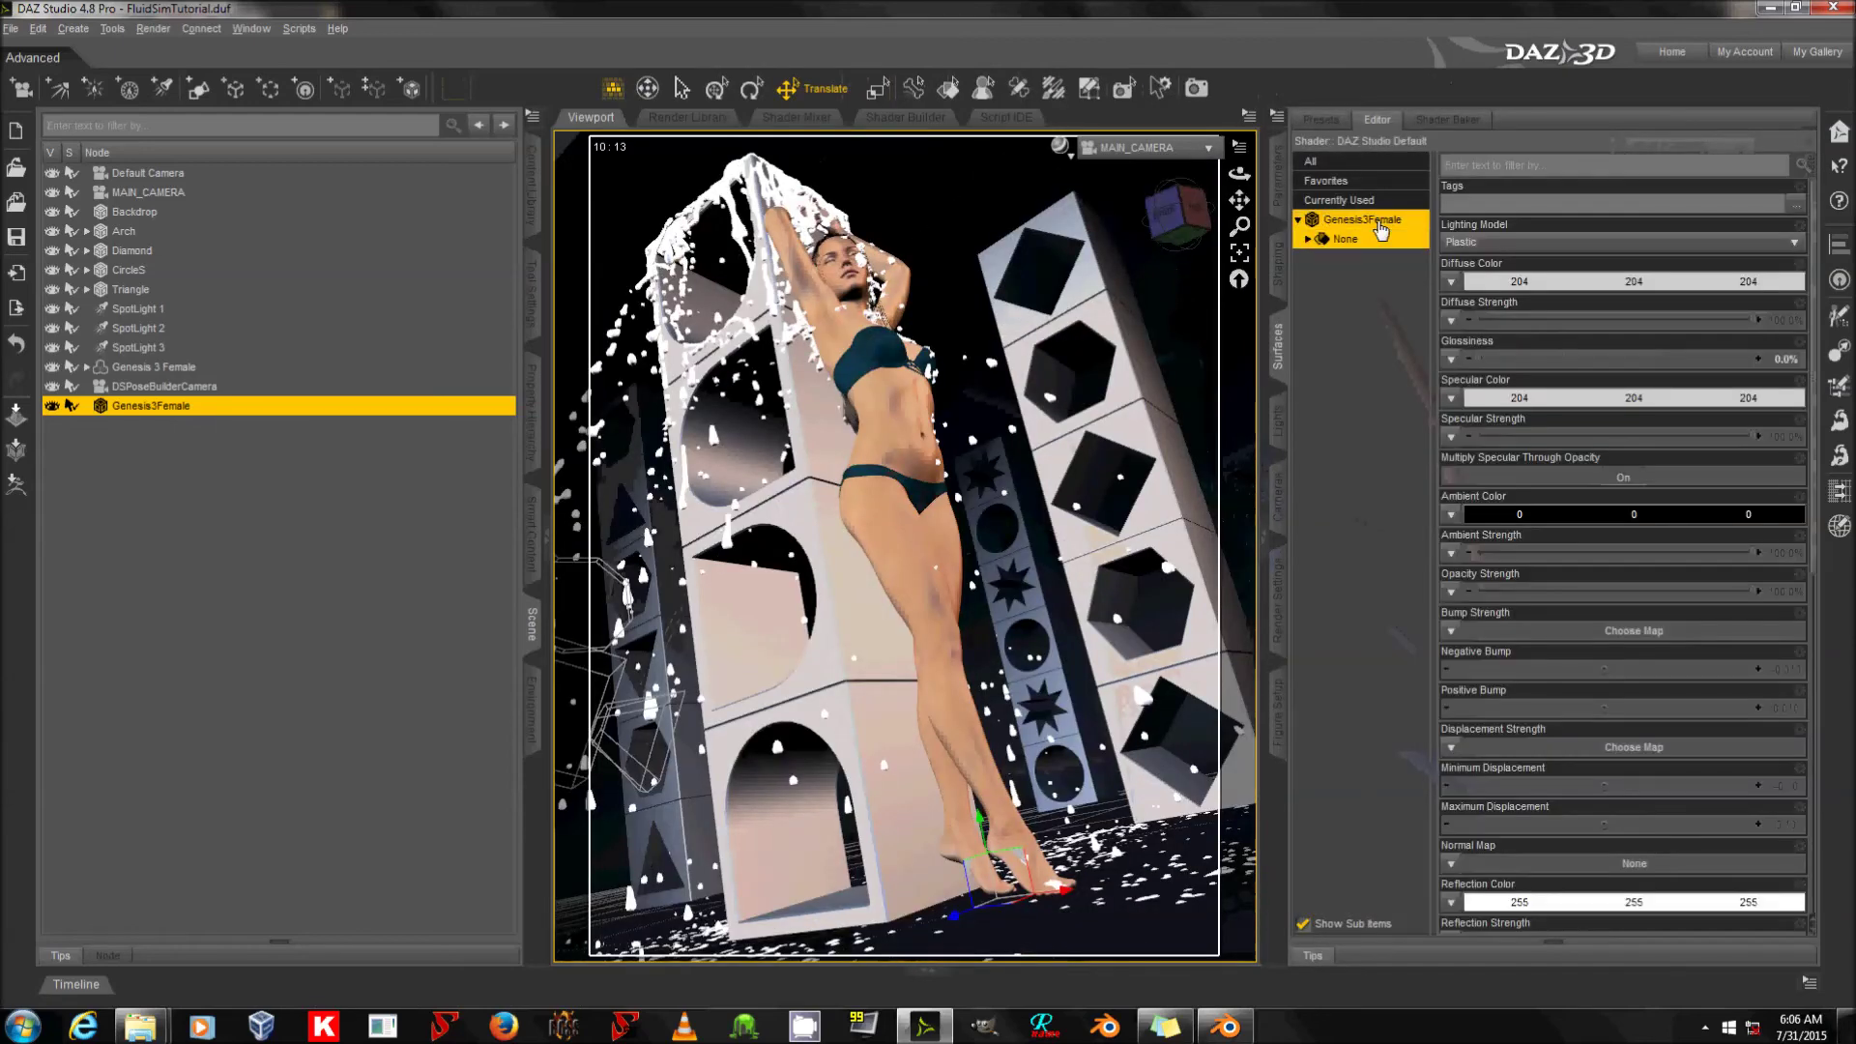
Expand the Shader Presets folder under DAZ 3D in the content library.
click(532, 184)
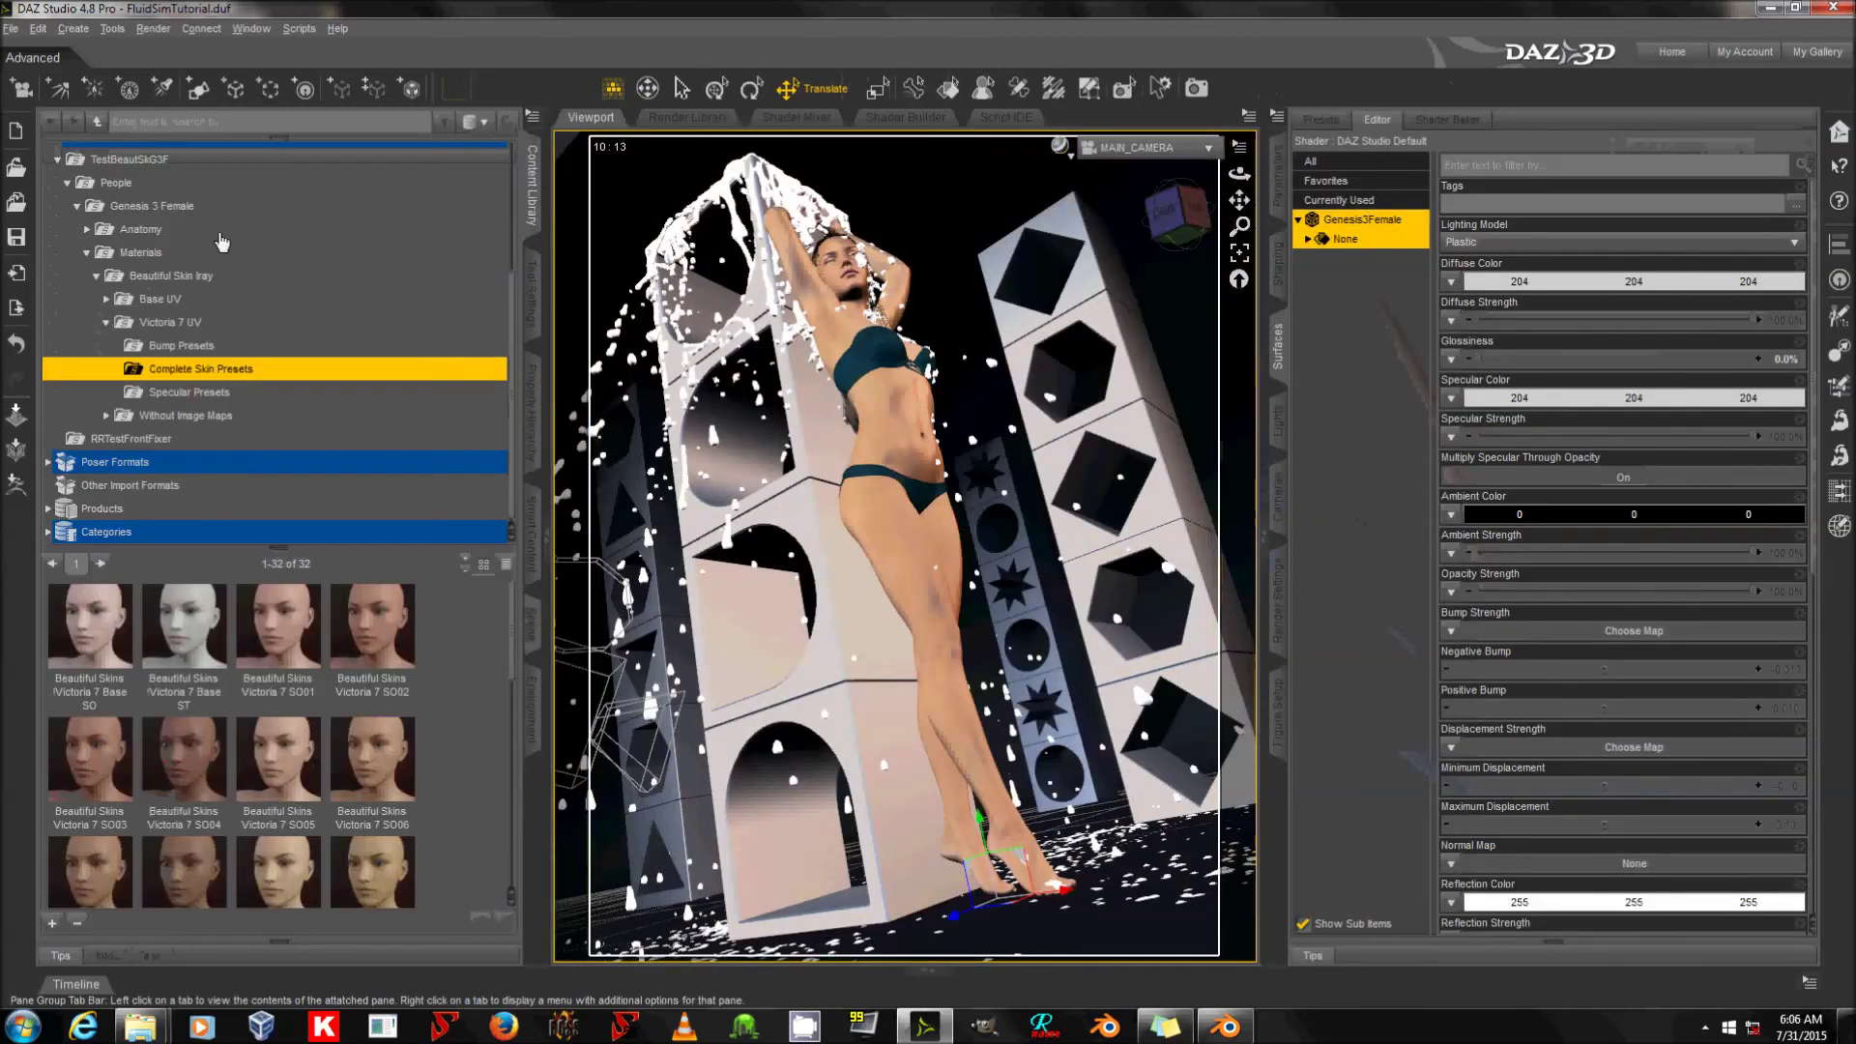
scroll(193, 254, up, 3)
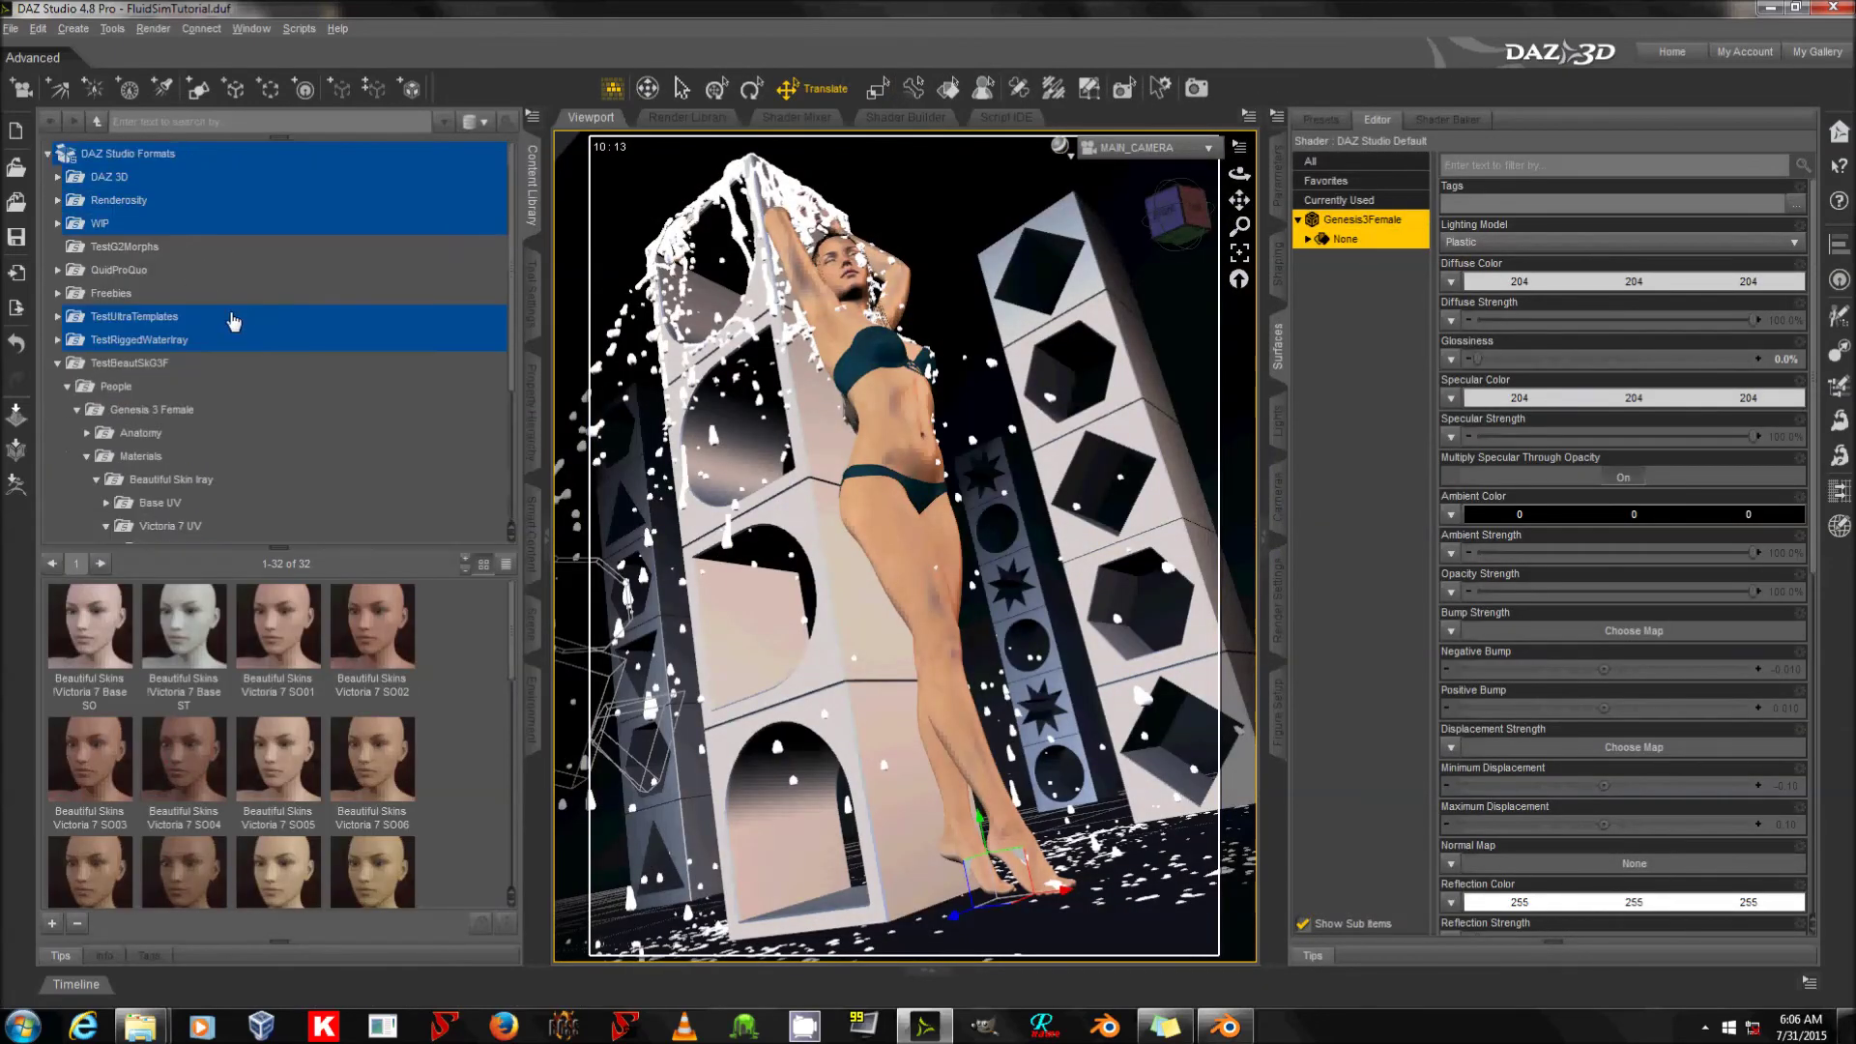
click(194, 363)
double_click(187, 178)
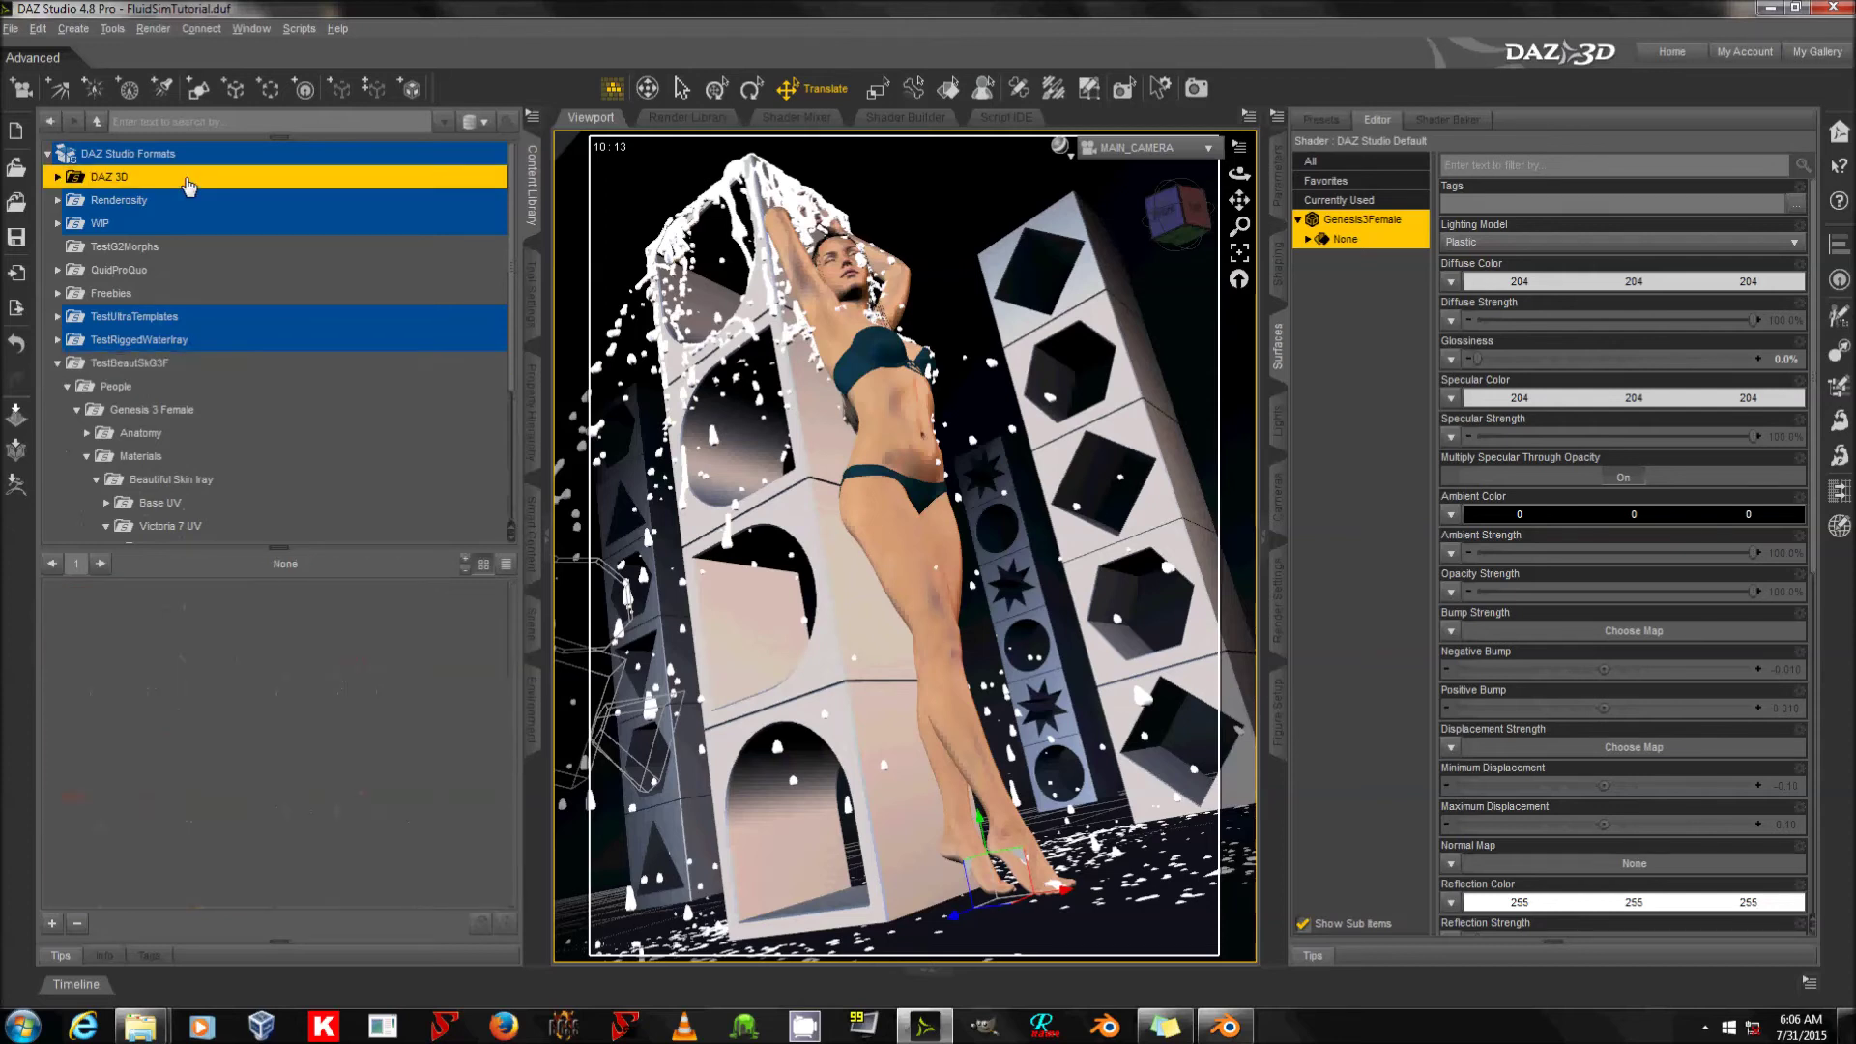
scroll(296, 271, down, 5)
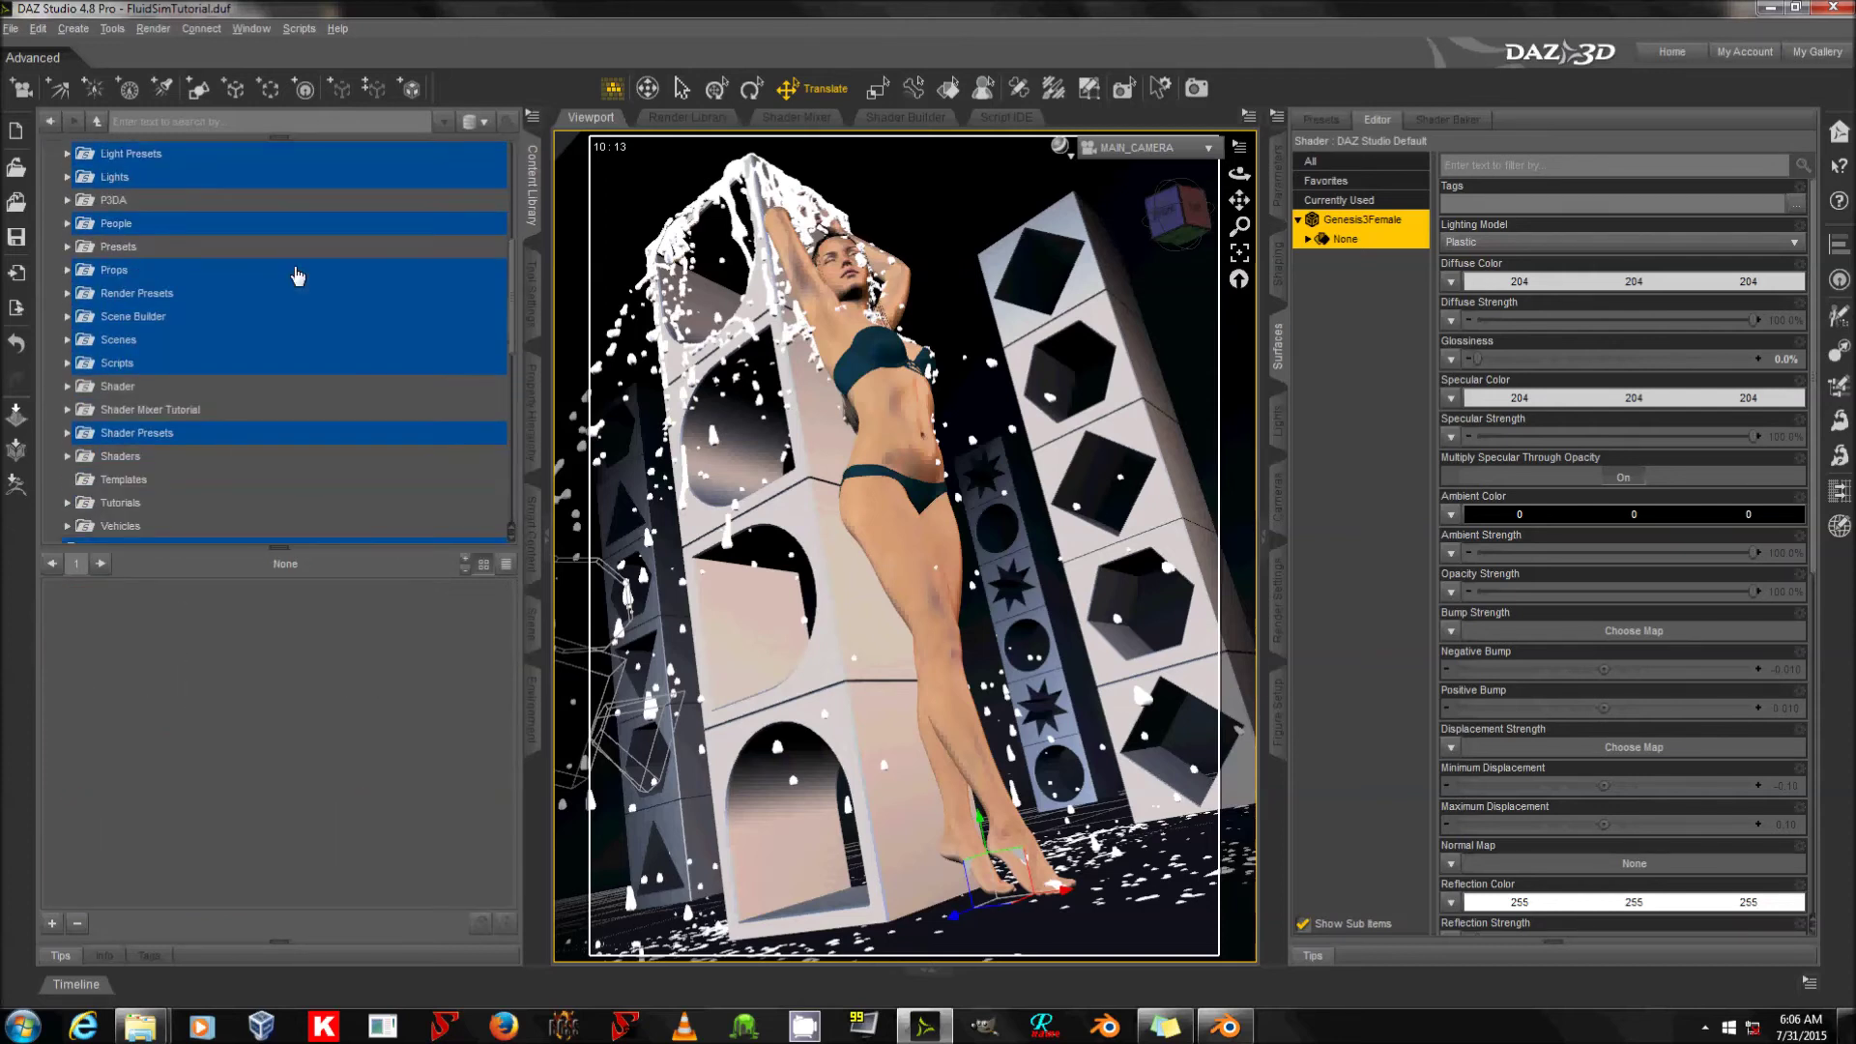
click(245, 428)
double_click(253, 421)
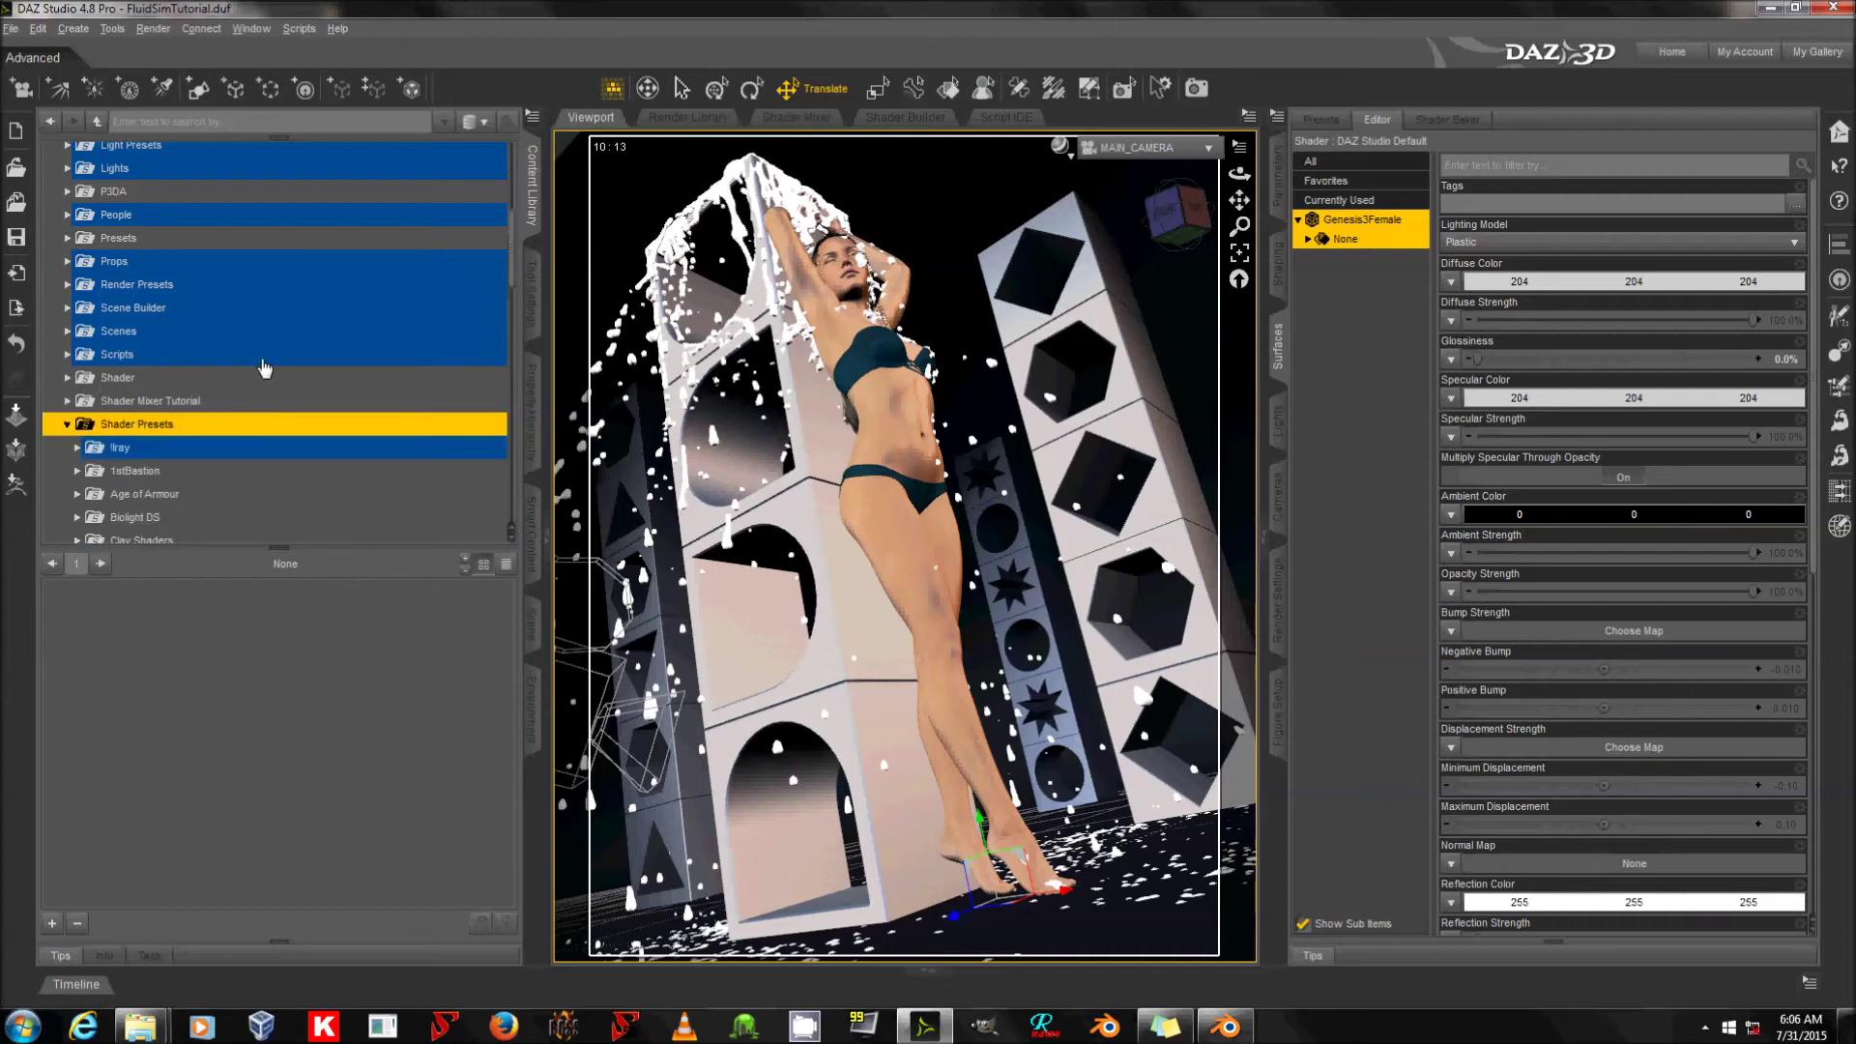
Apply the Water shader from the Iray DAZ Uber presets to the imported fluid mesh.
scroll(270, 347, down, 2)
scroll(237, 348, down, 2)
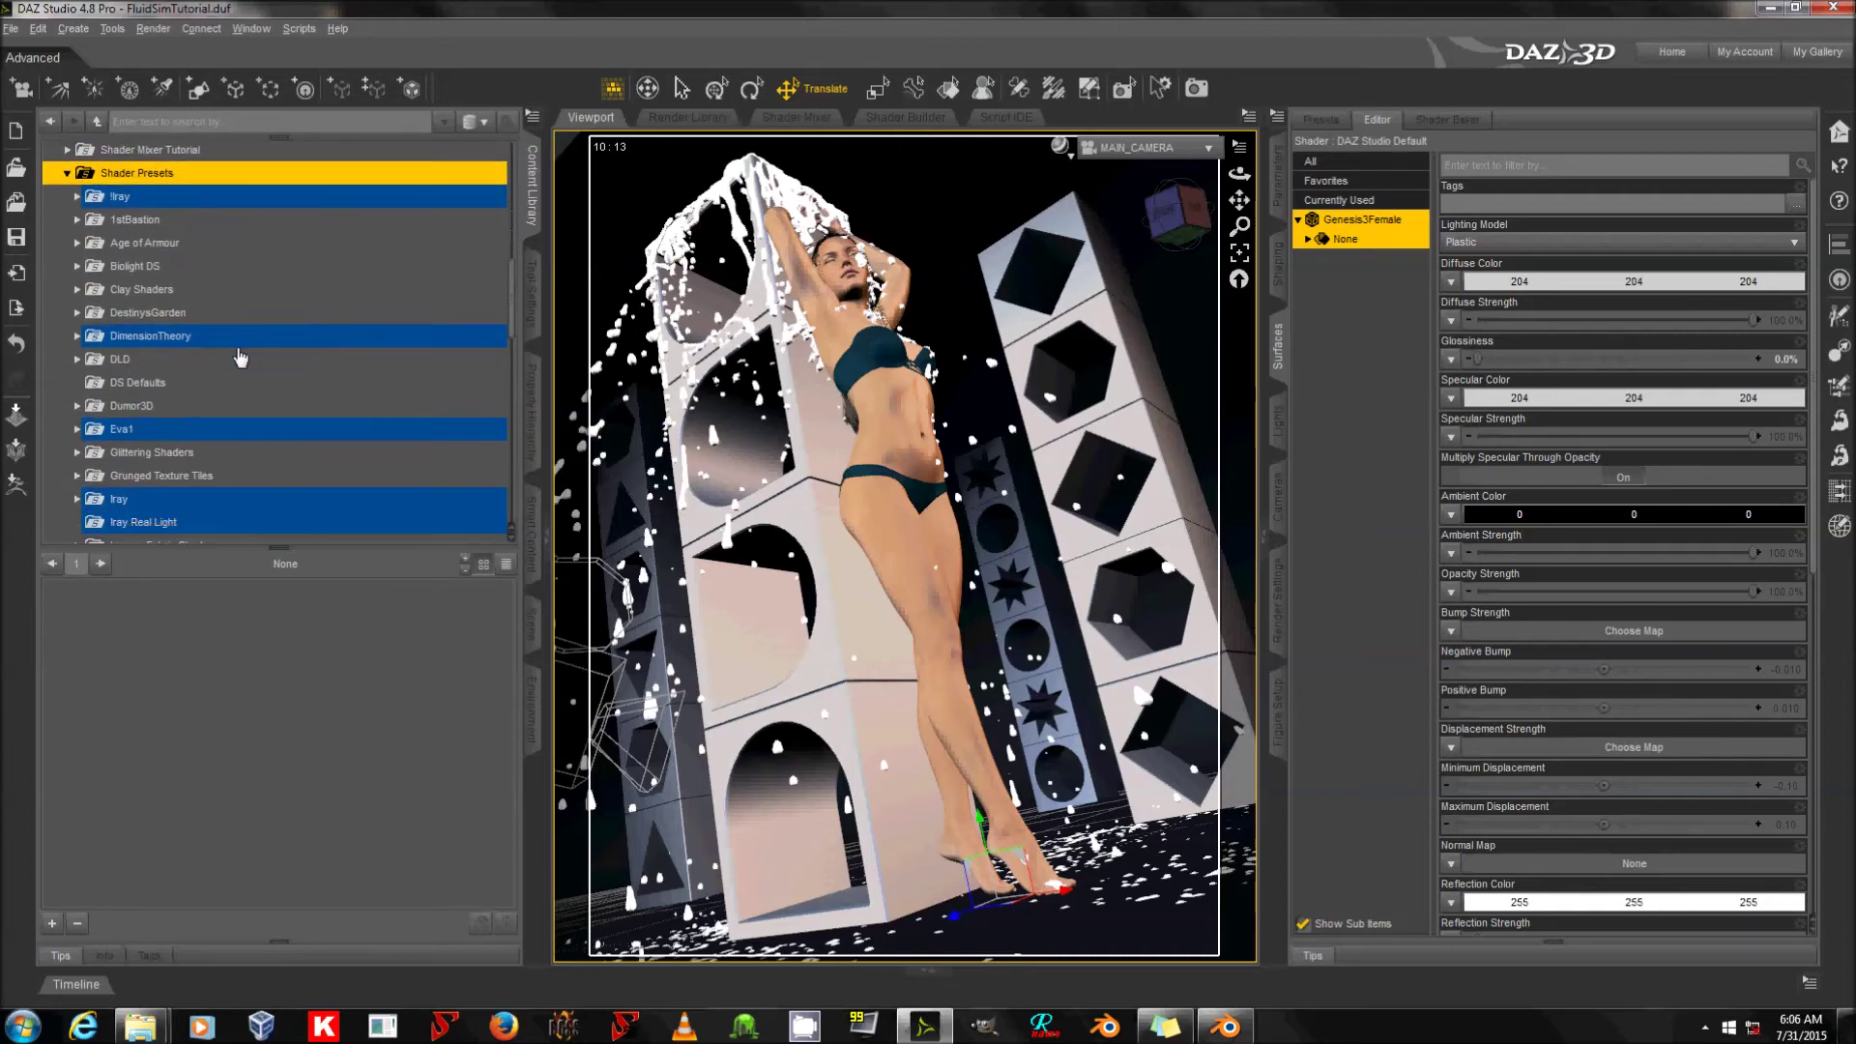
scroll(218, 382, down, 2)
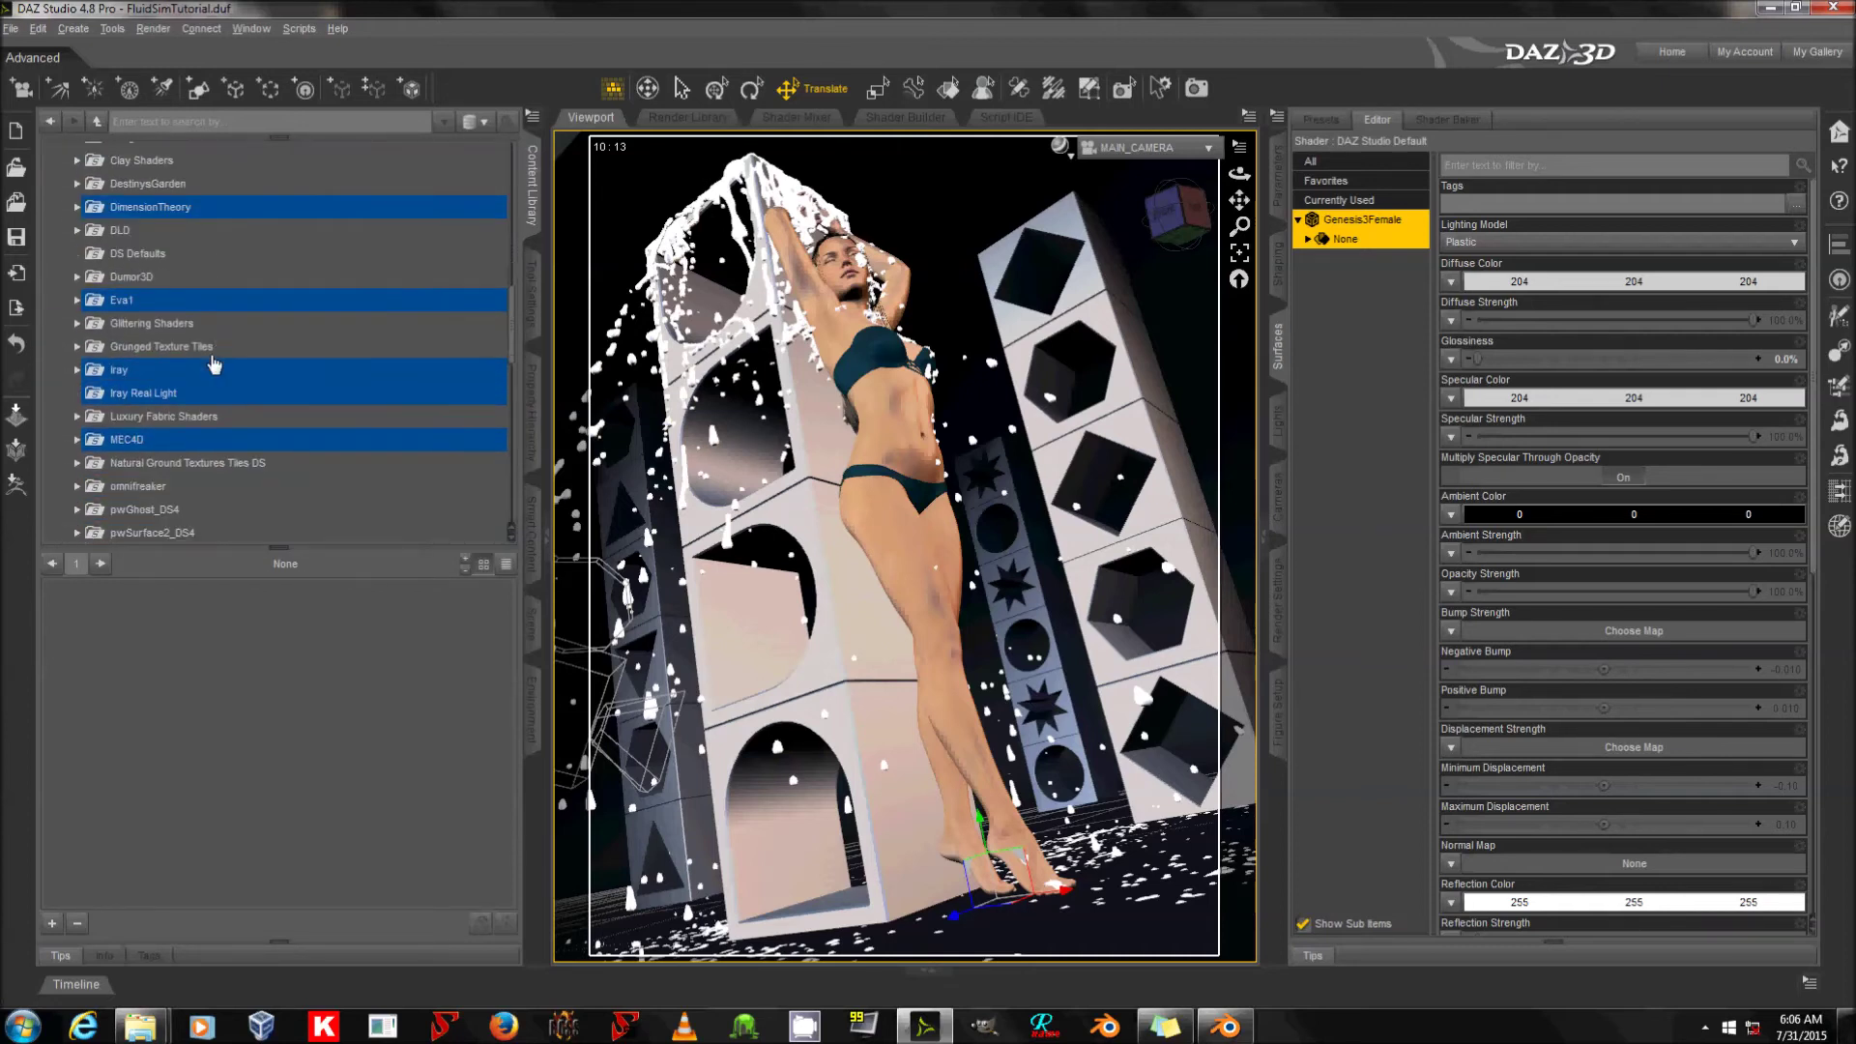
click(210, 371)
click(205, 350)
double_click(205, 350)
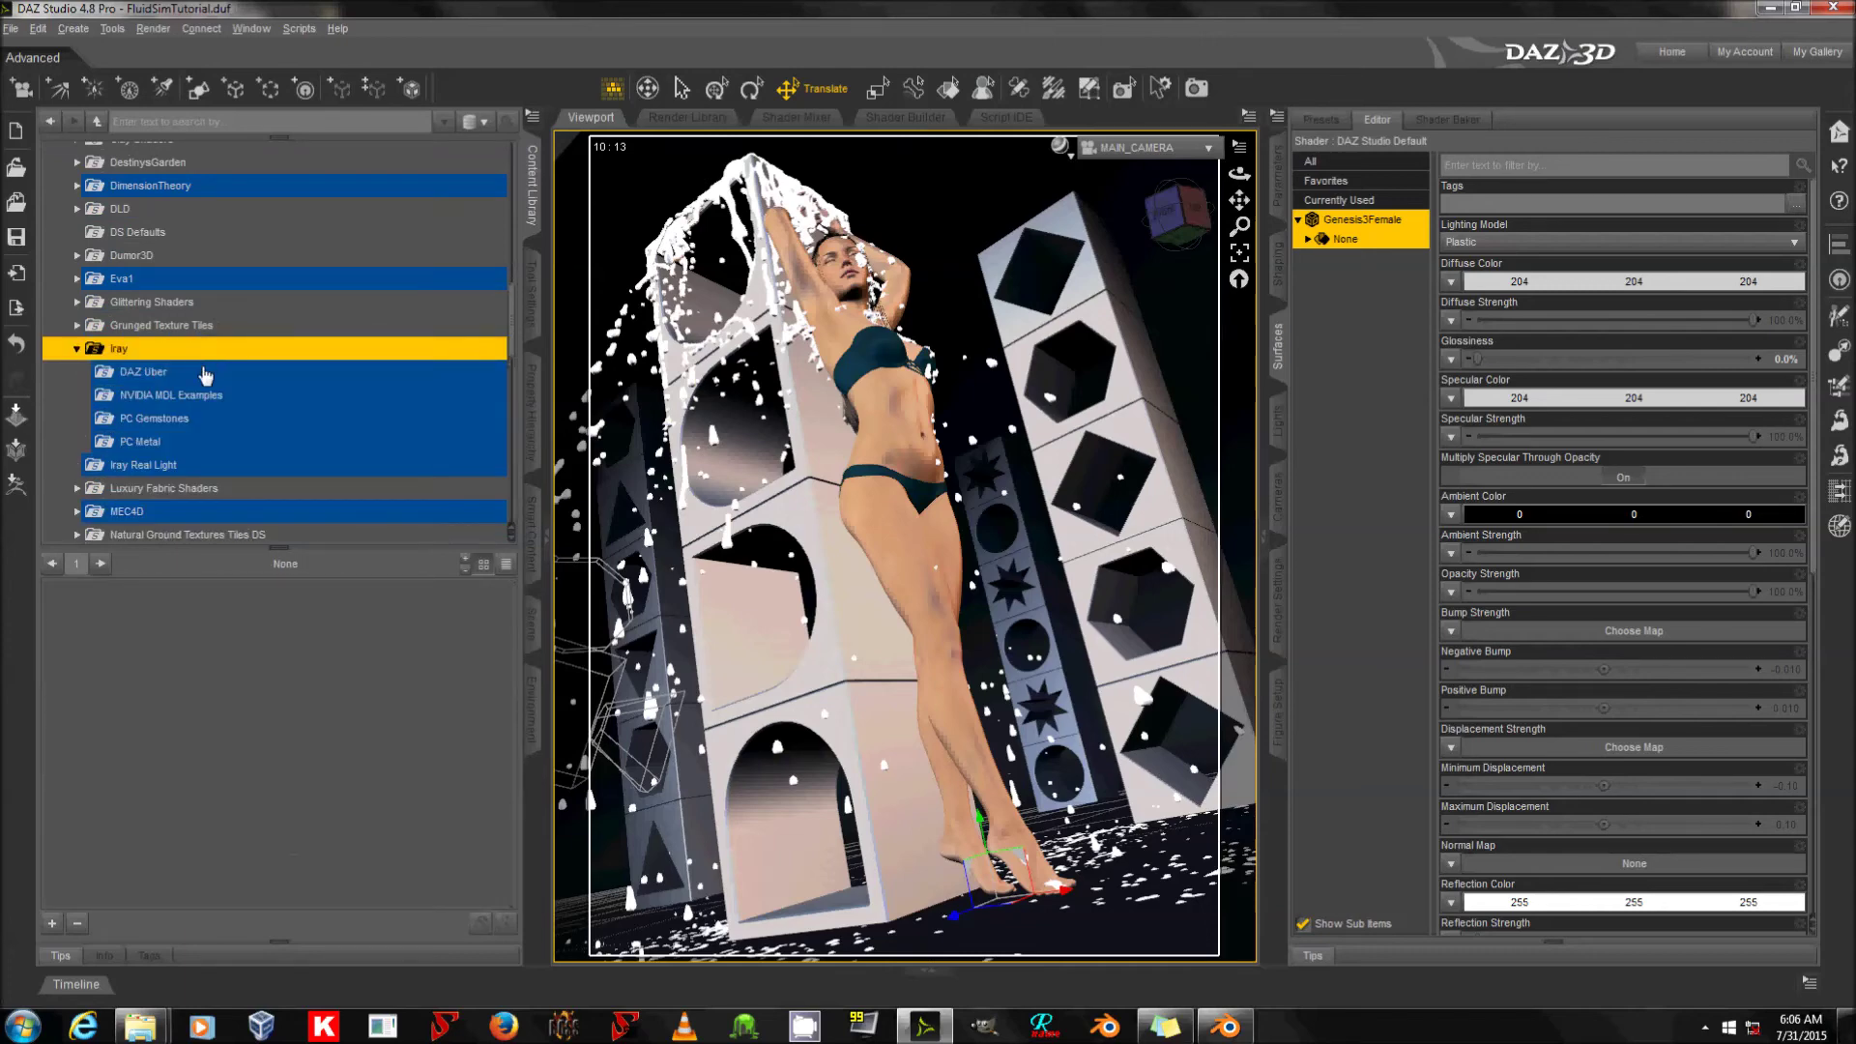
click(203, 371)
scroll(237, 781, down, 5)
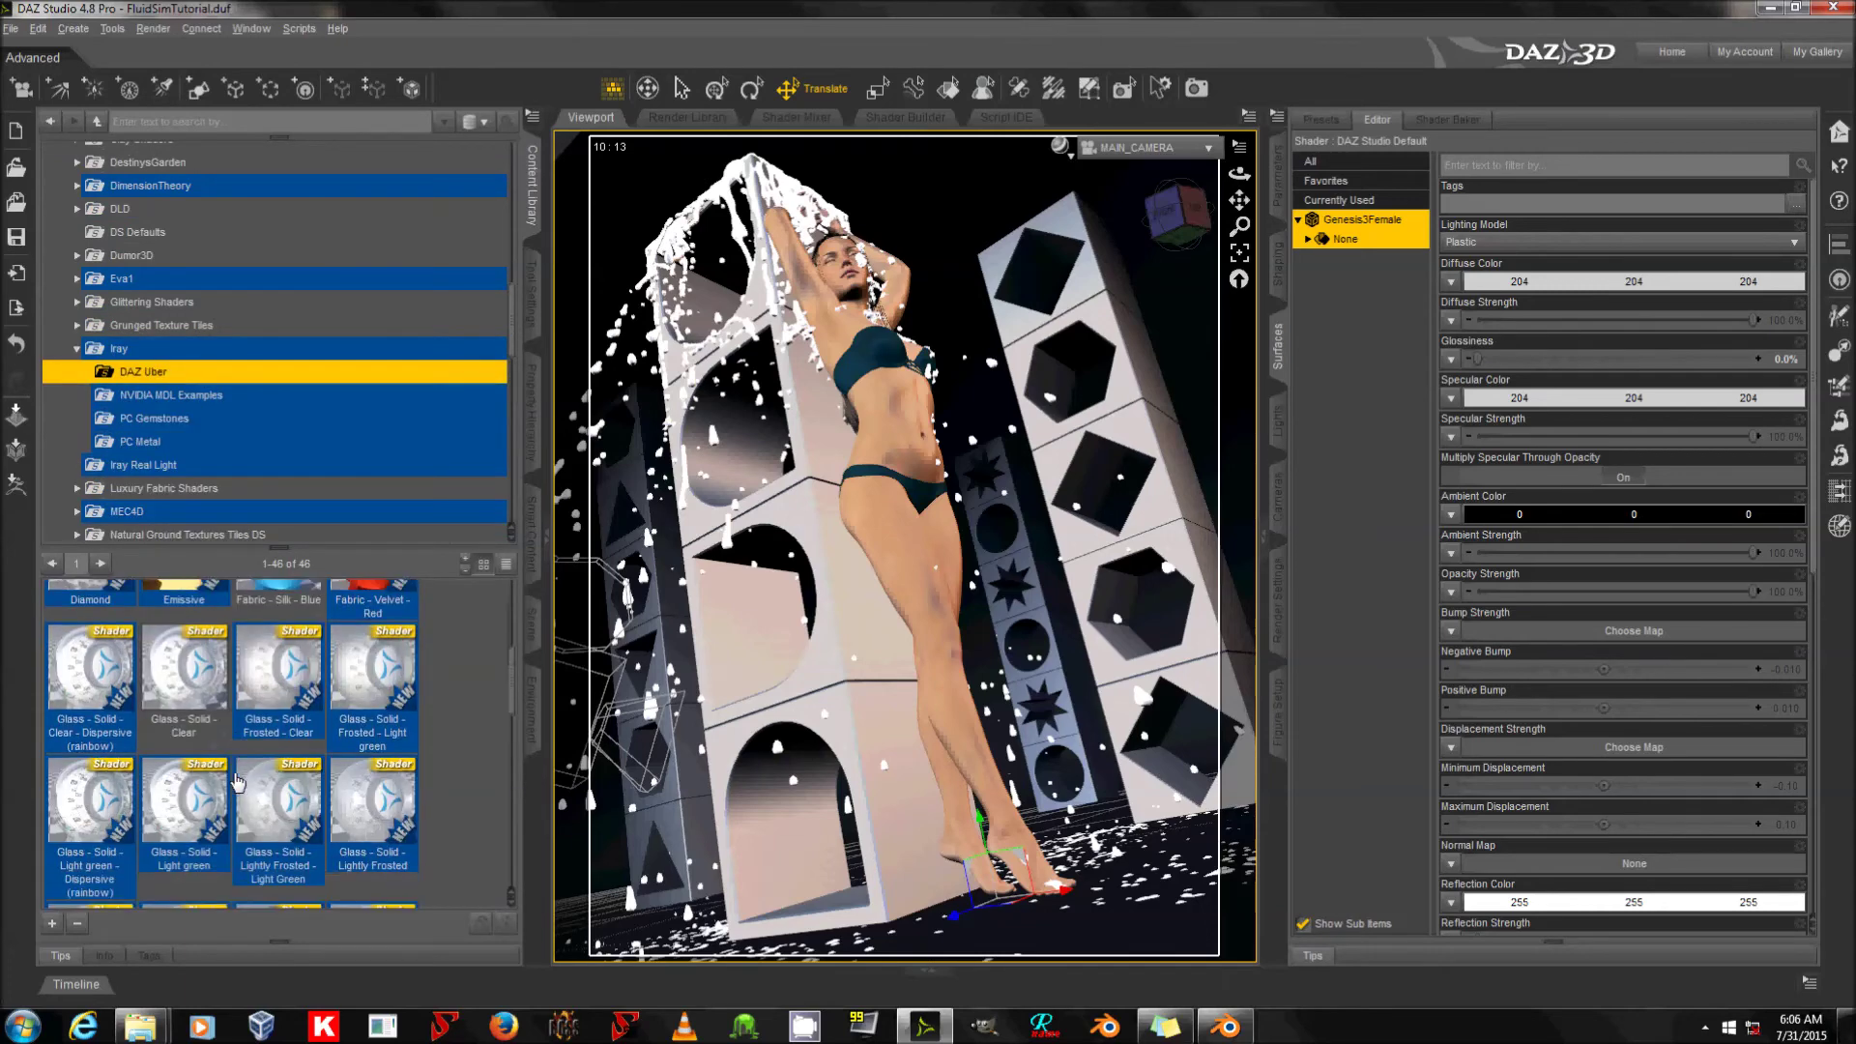
scroll(238, 781, down, 5)
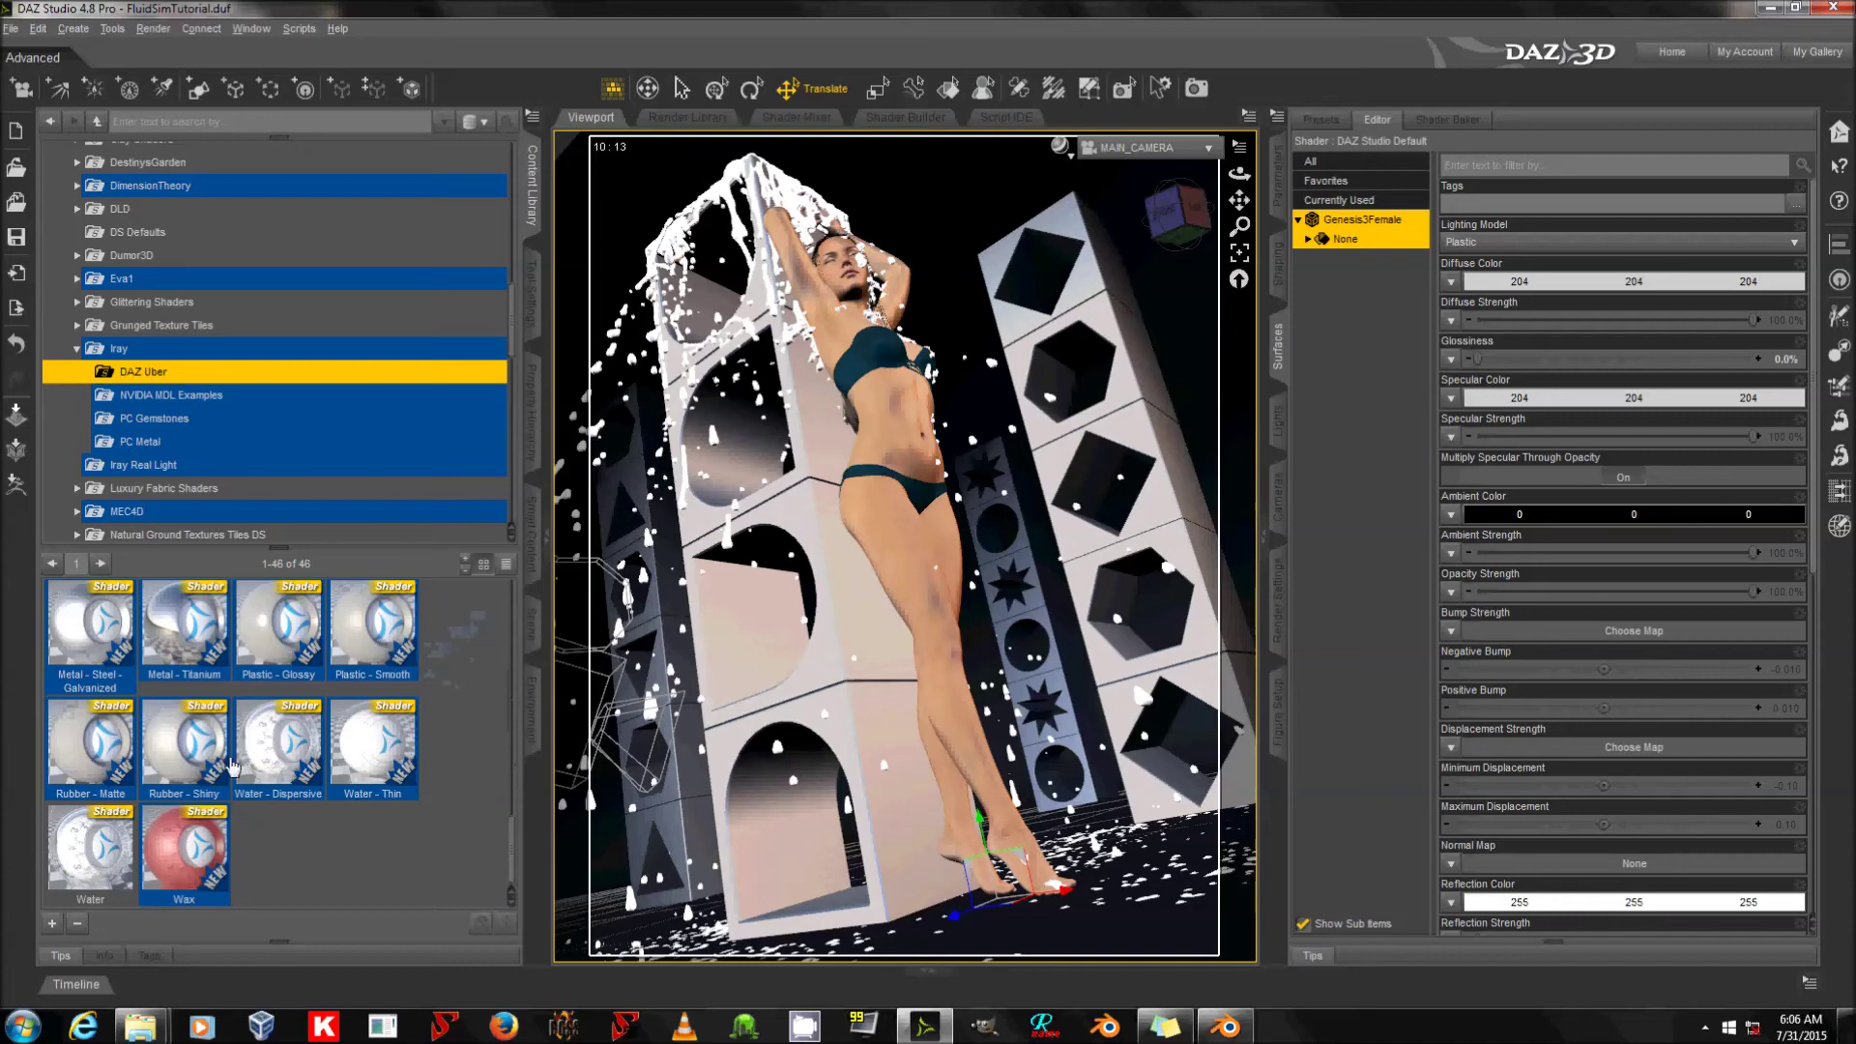
double_click(89, 871)
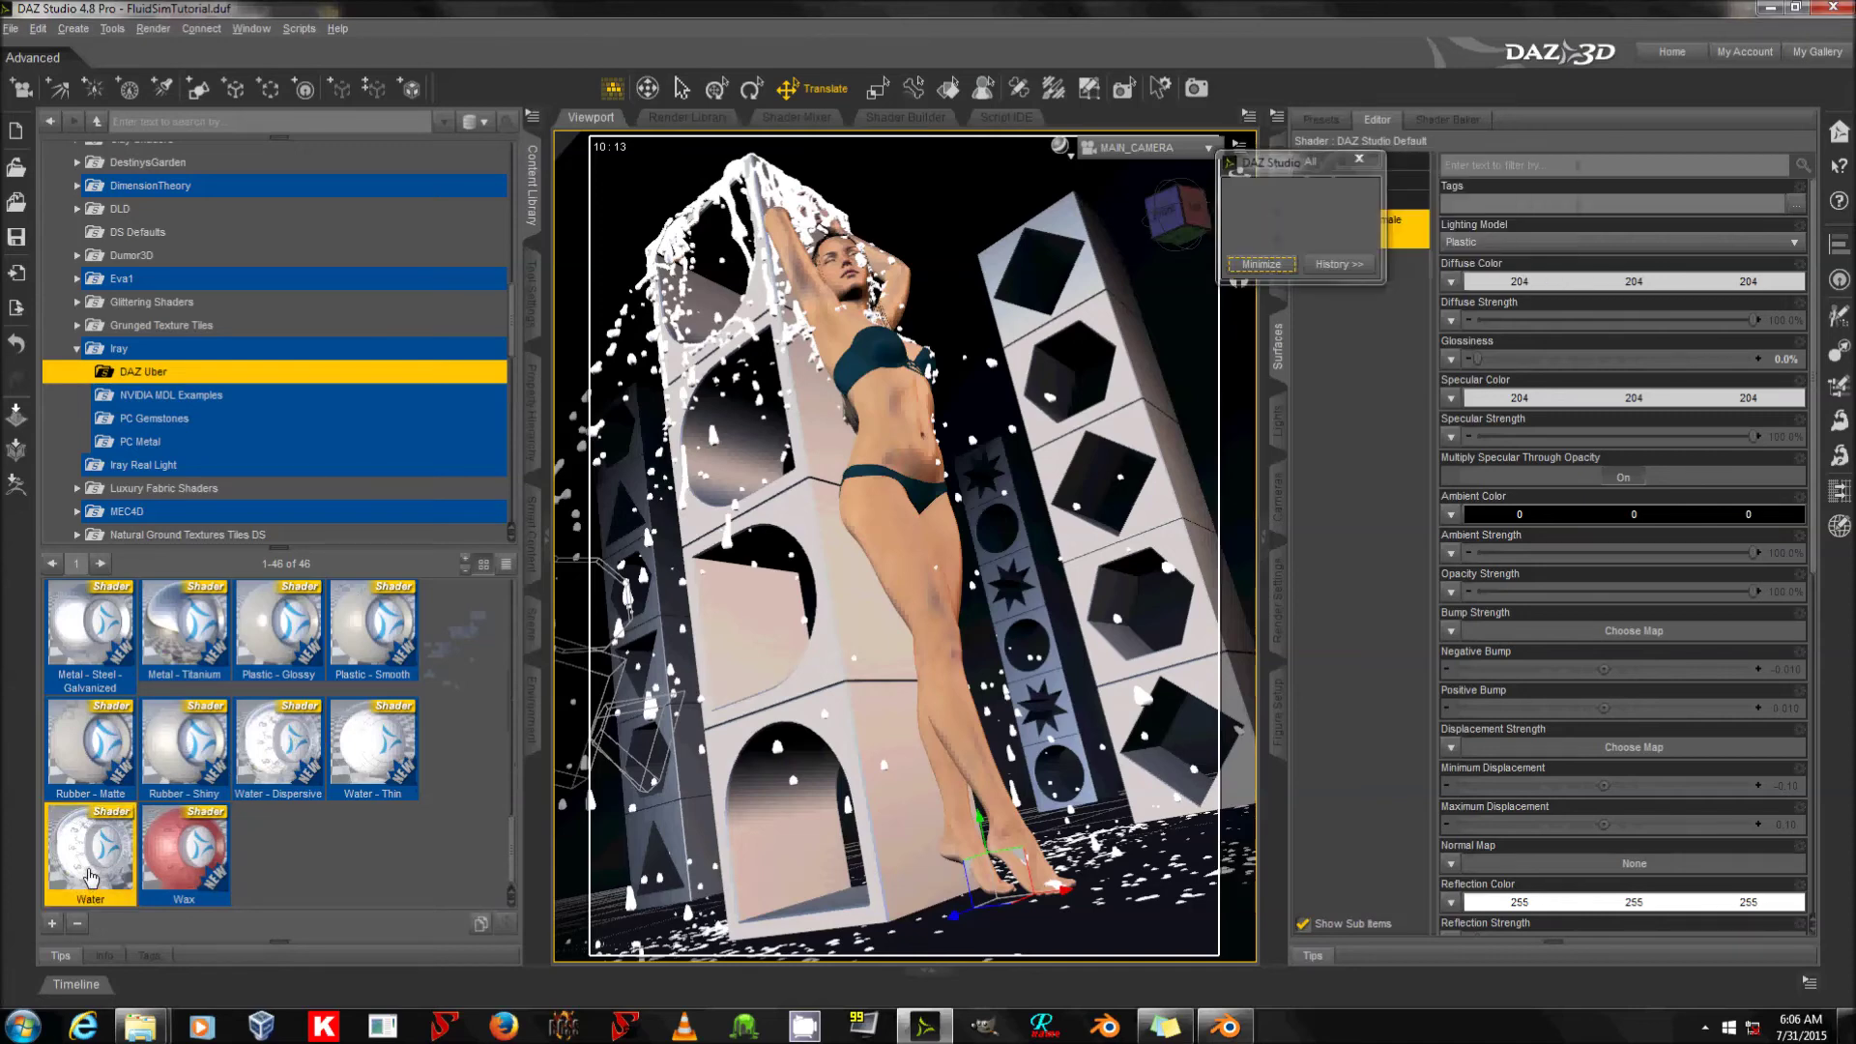
Set the general render pixel width to 500 with proportions constrained.
click(1277, 584)
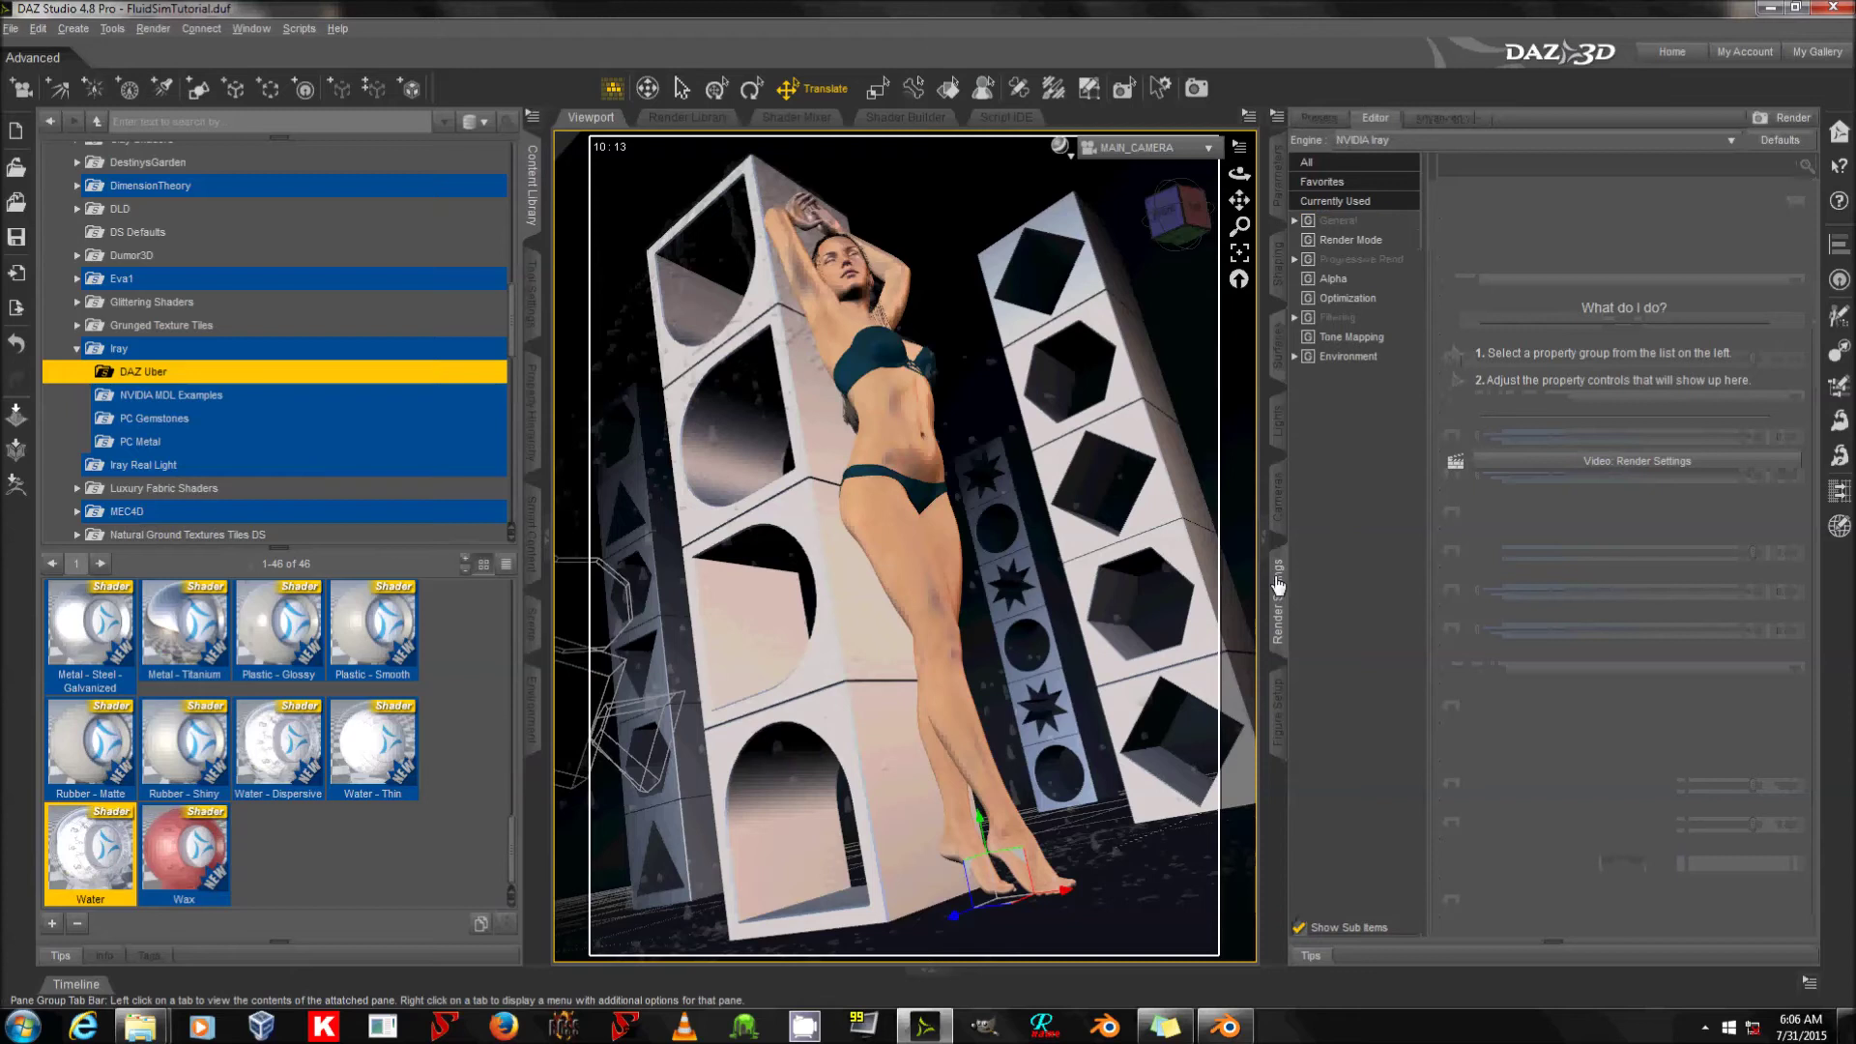
click(1338, 220)
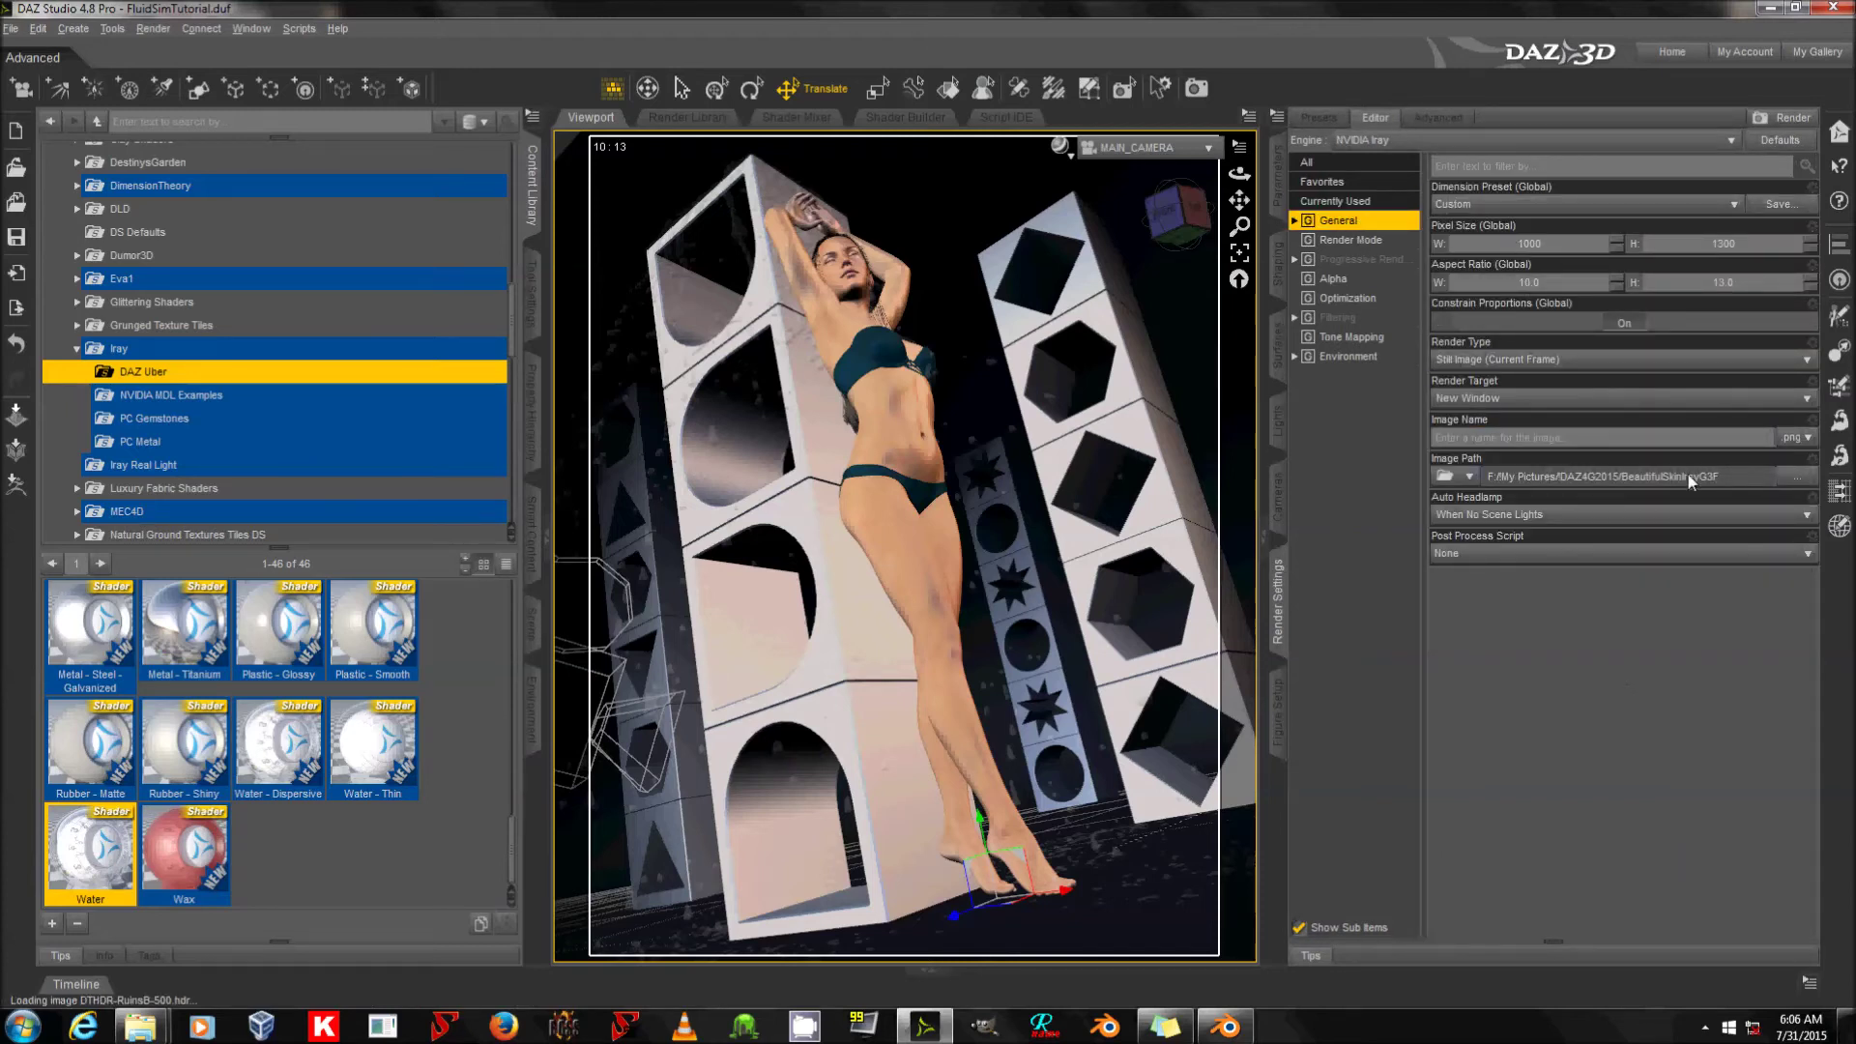
double_click(1563, 247)
text(500)
key(Return)
Run an Iray test render in an enlarged render window and cancel it once the water can be judged.
key(ctrl+r)
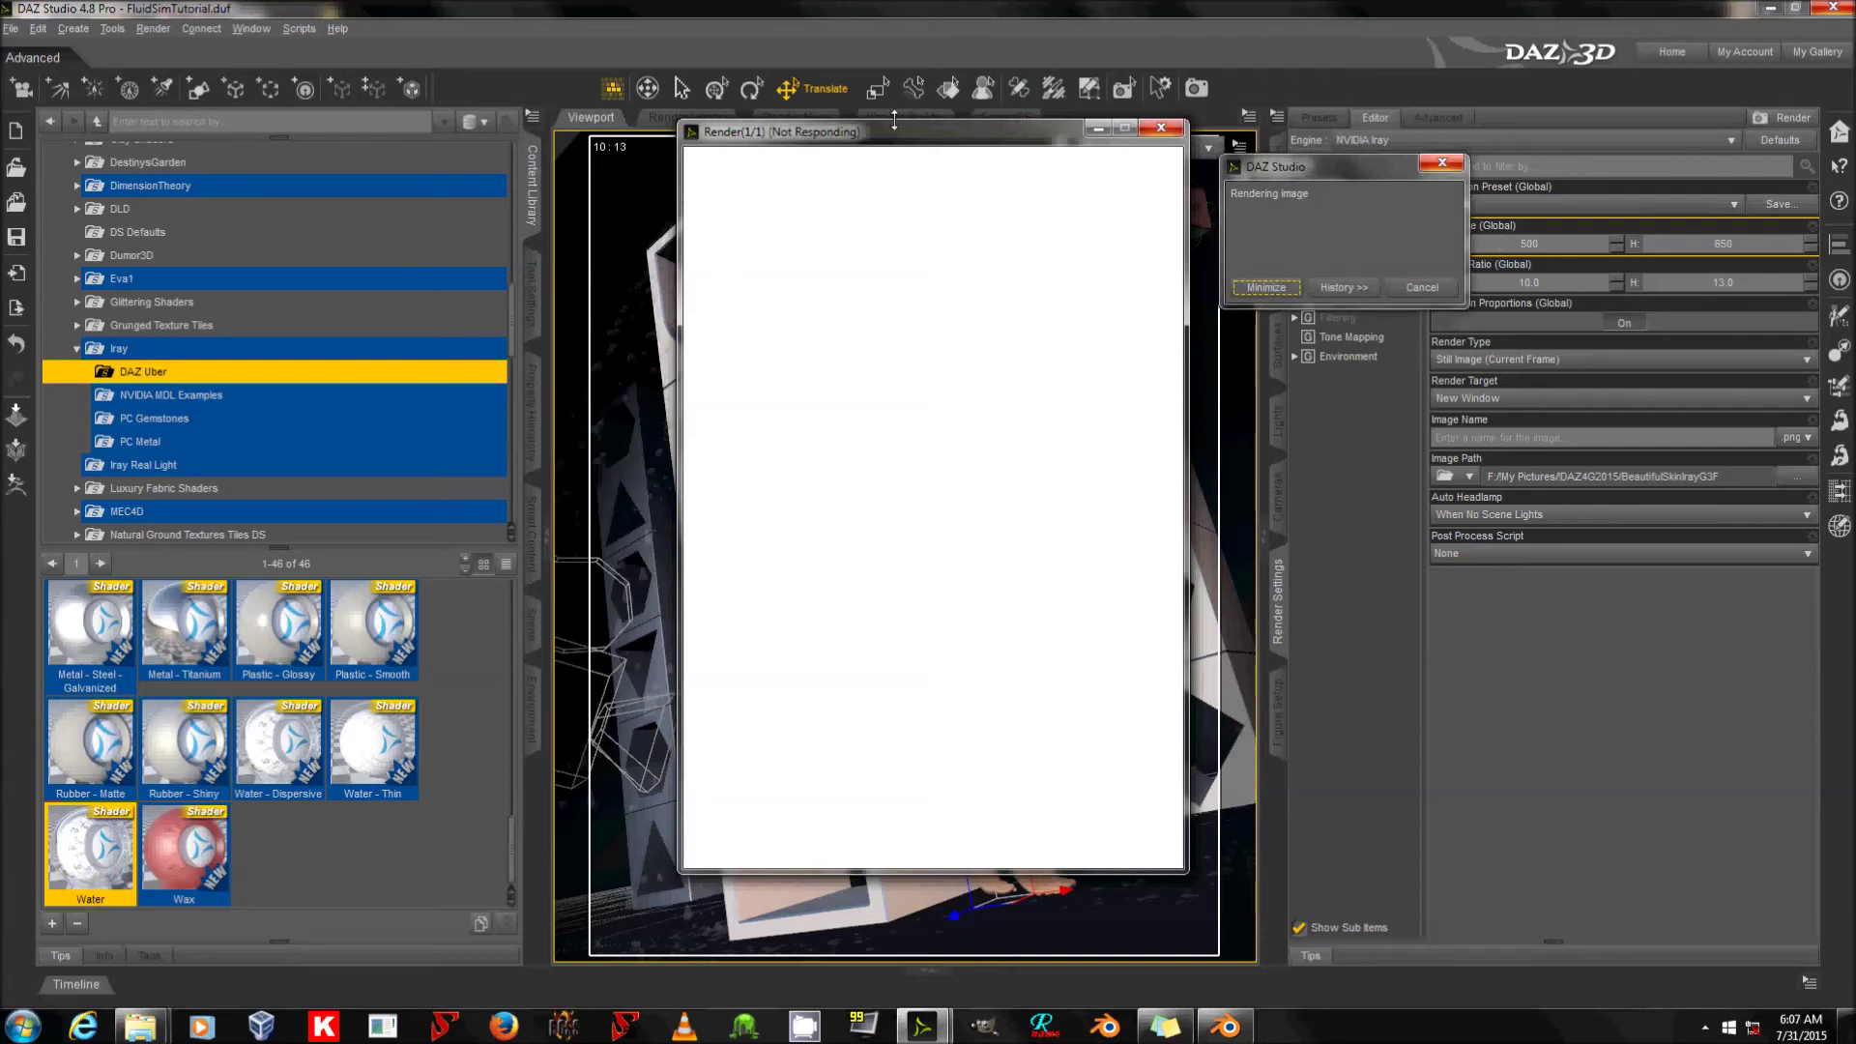
drag(922, 140, 725, 66)
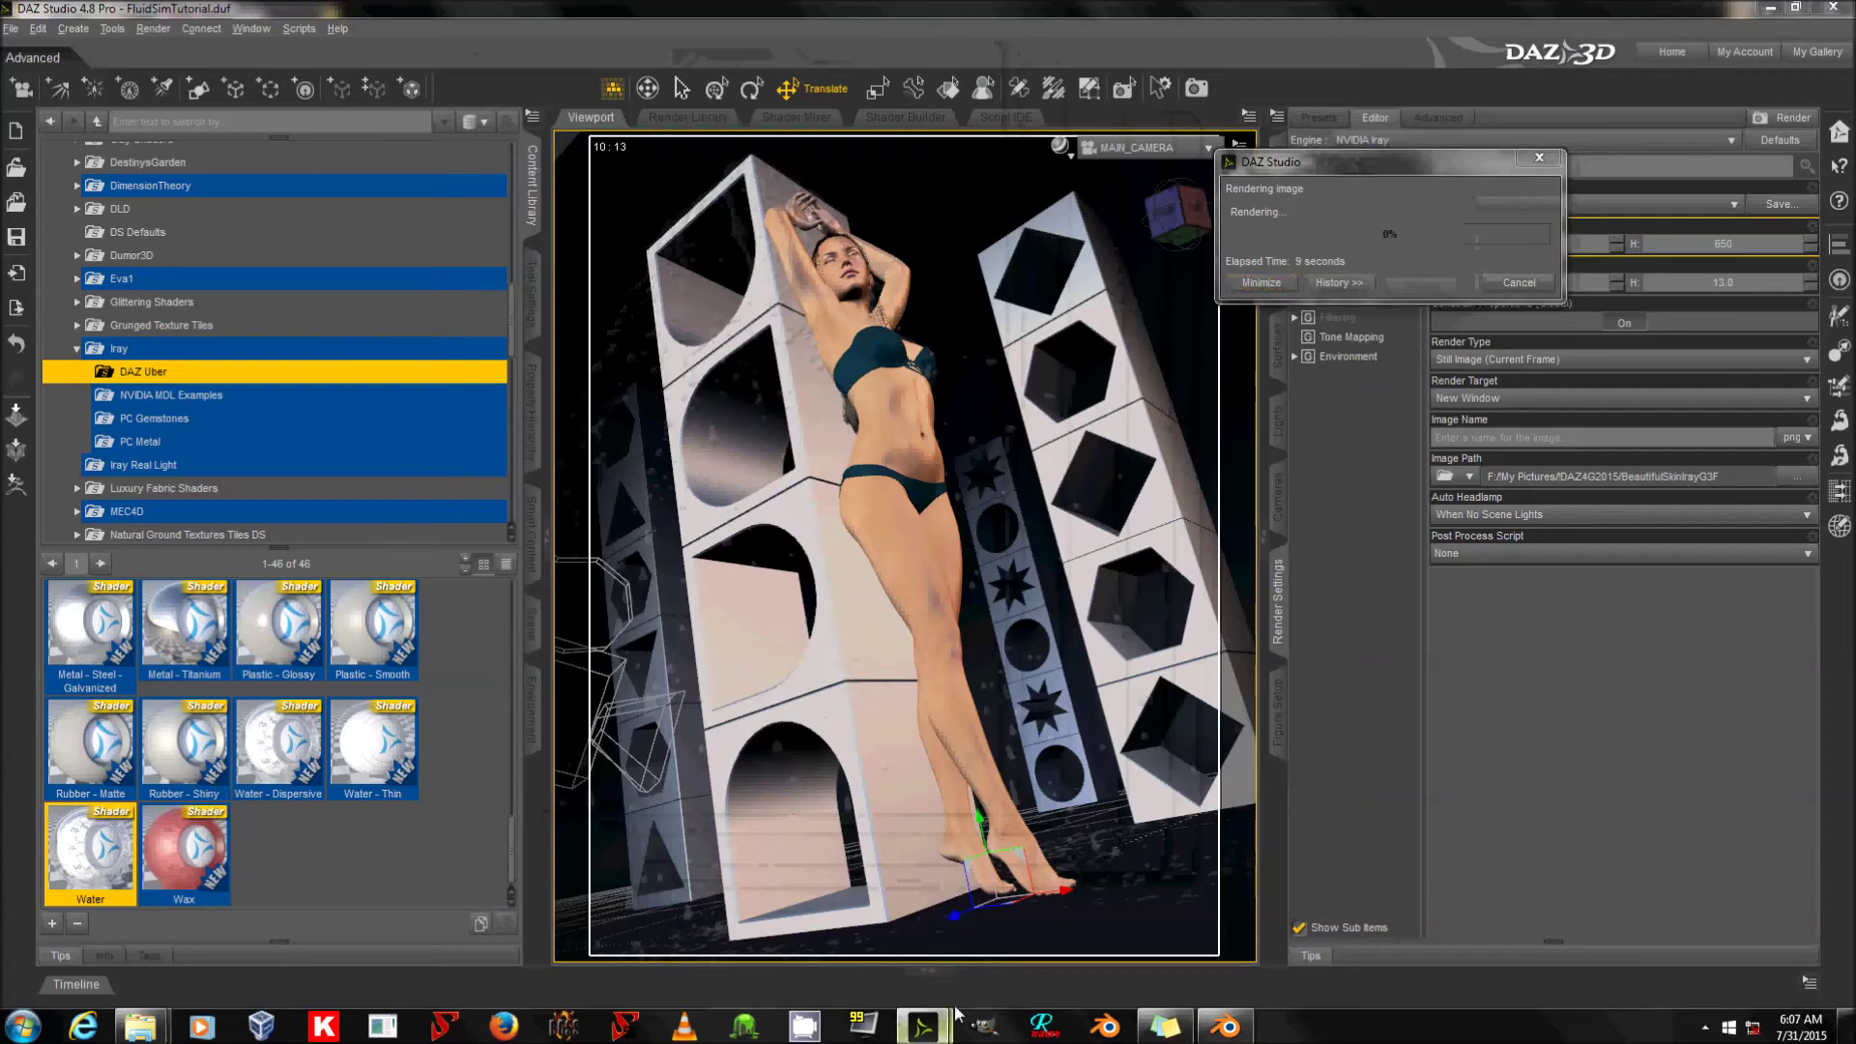
mouse_move(921, 1027)
click(1001, 945)
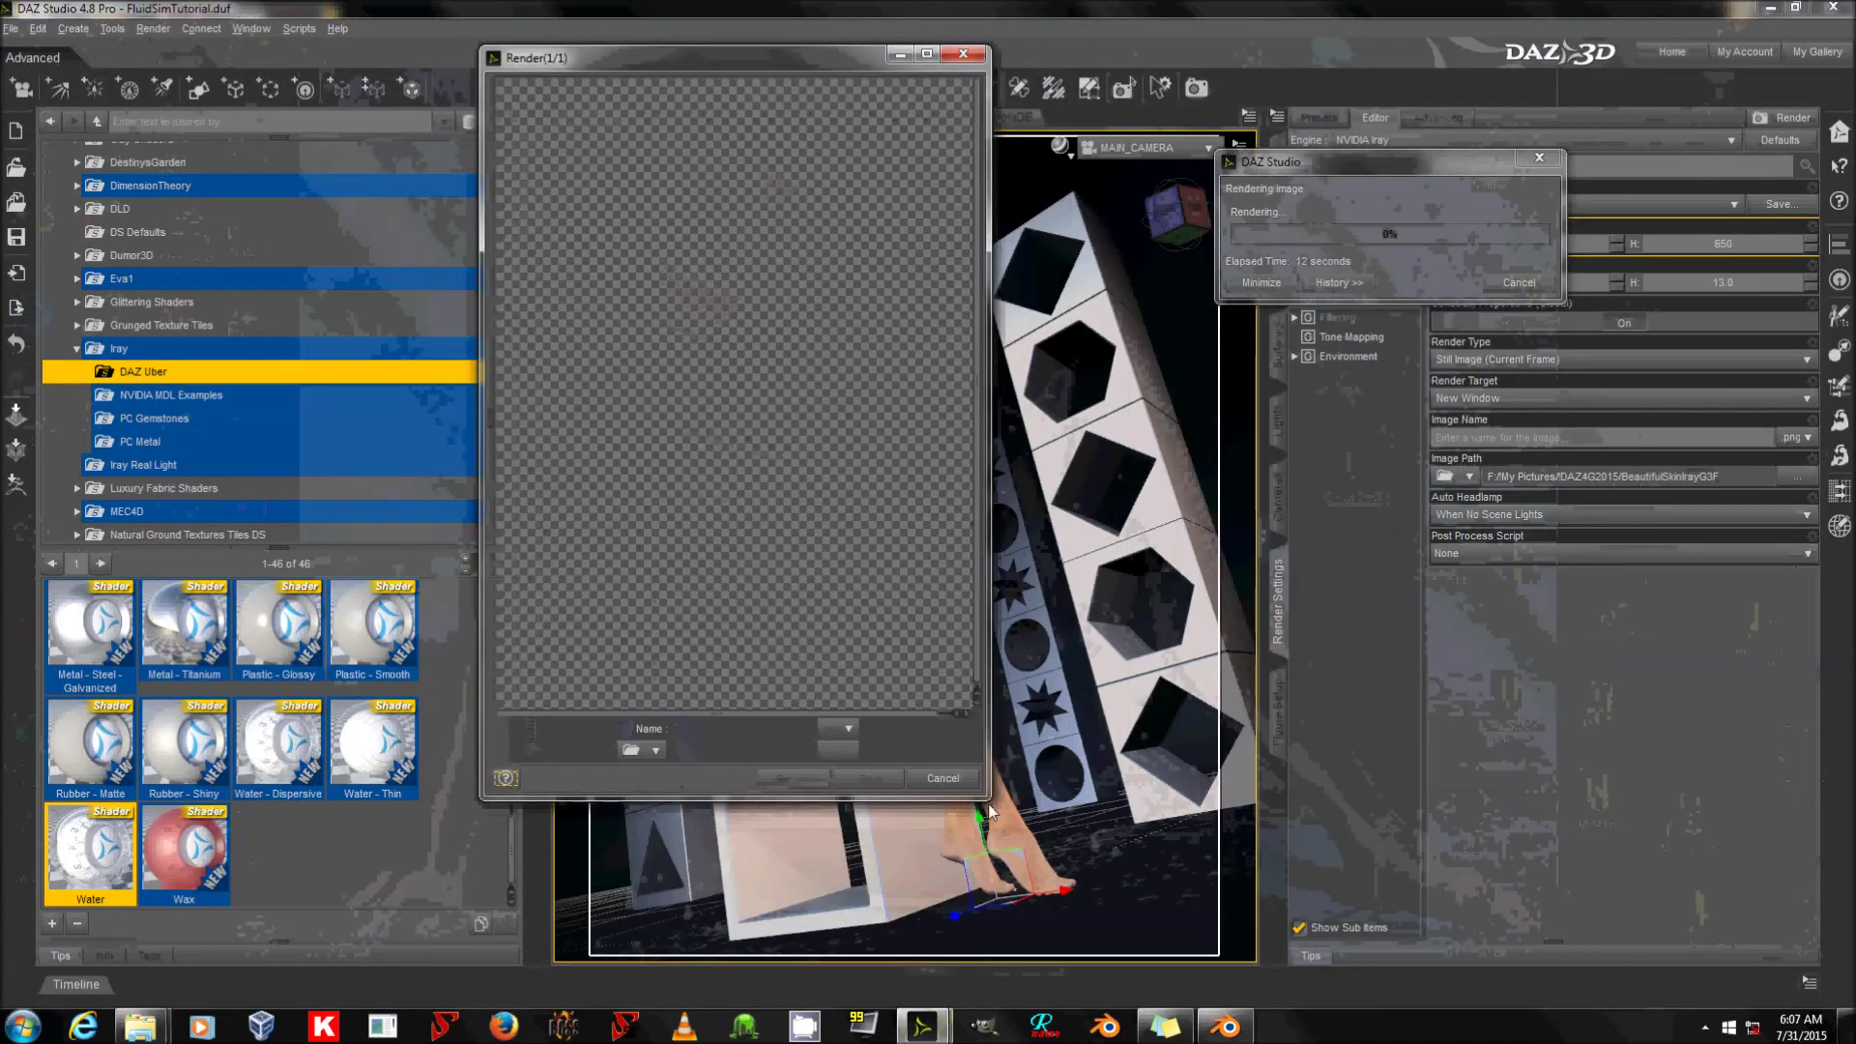
drag(988, 800, 1032, 849)
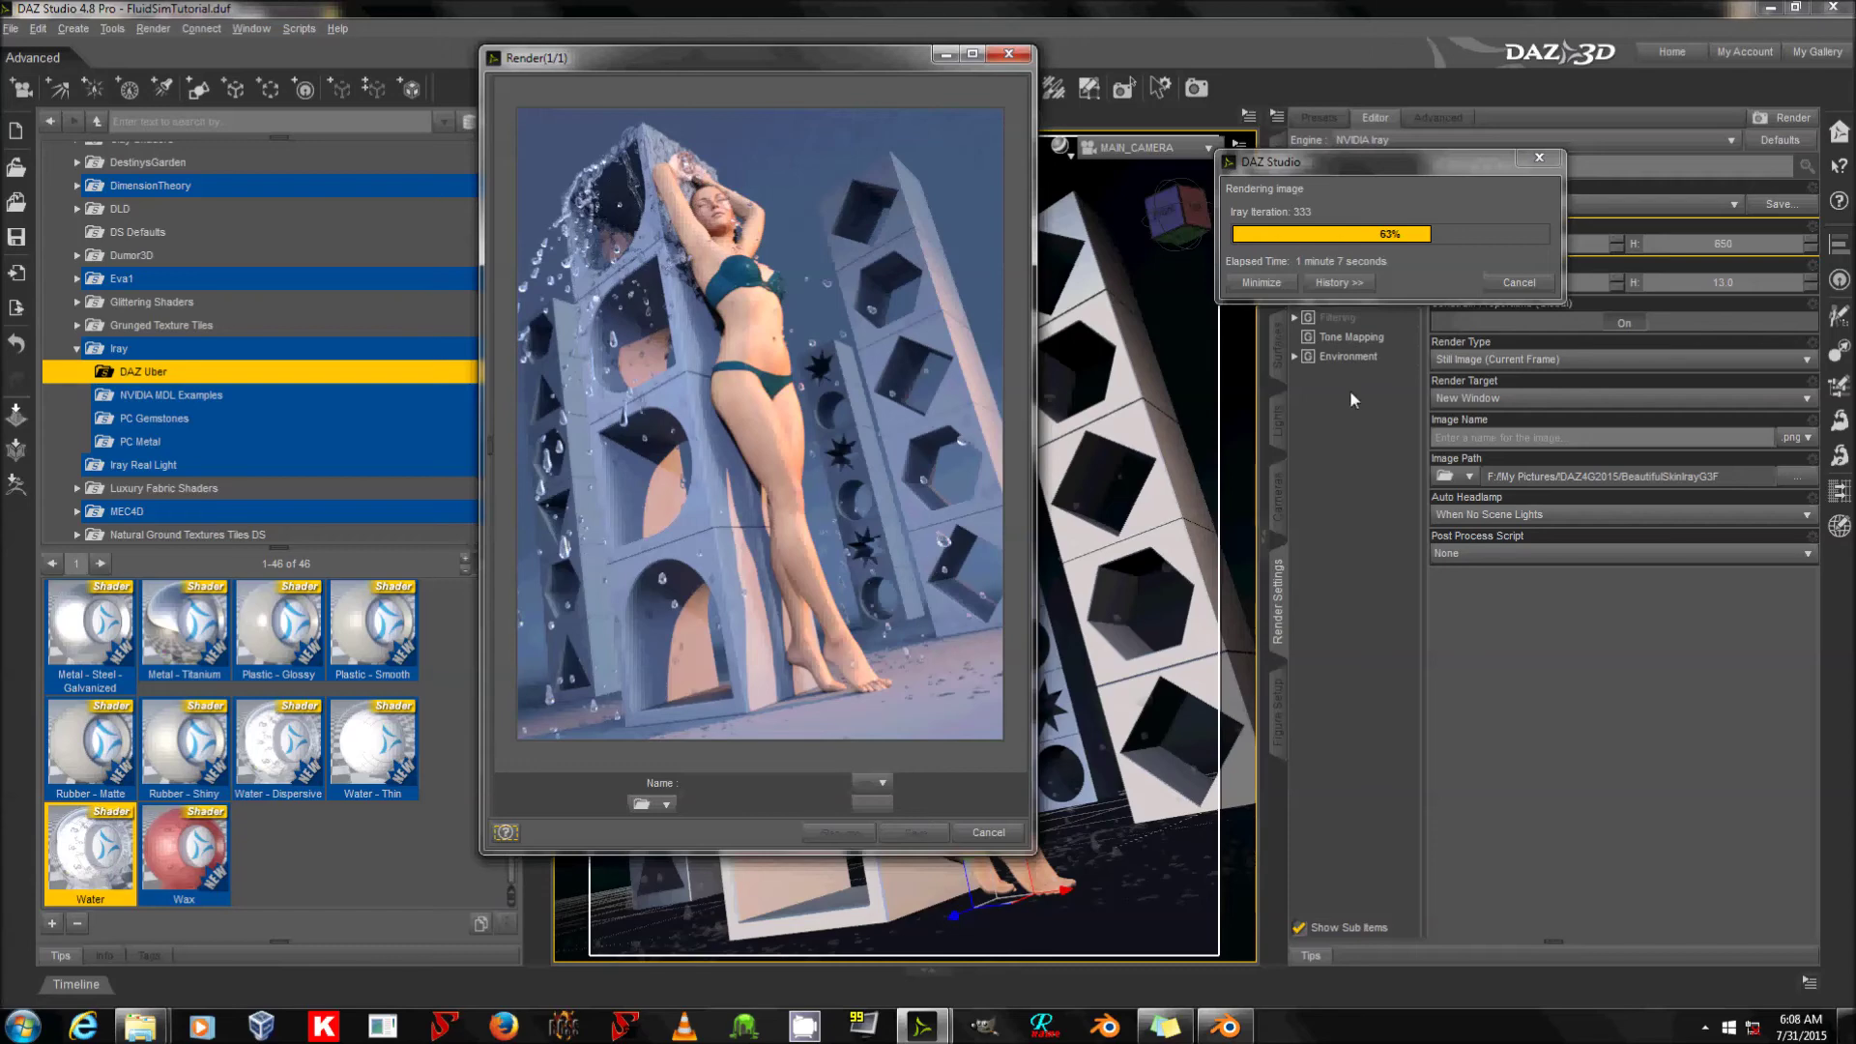
click(1519, 282)
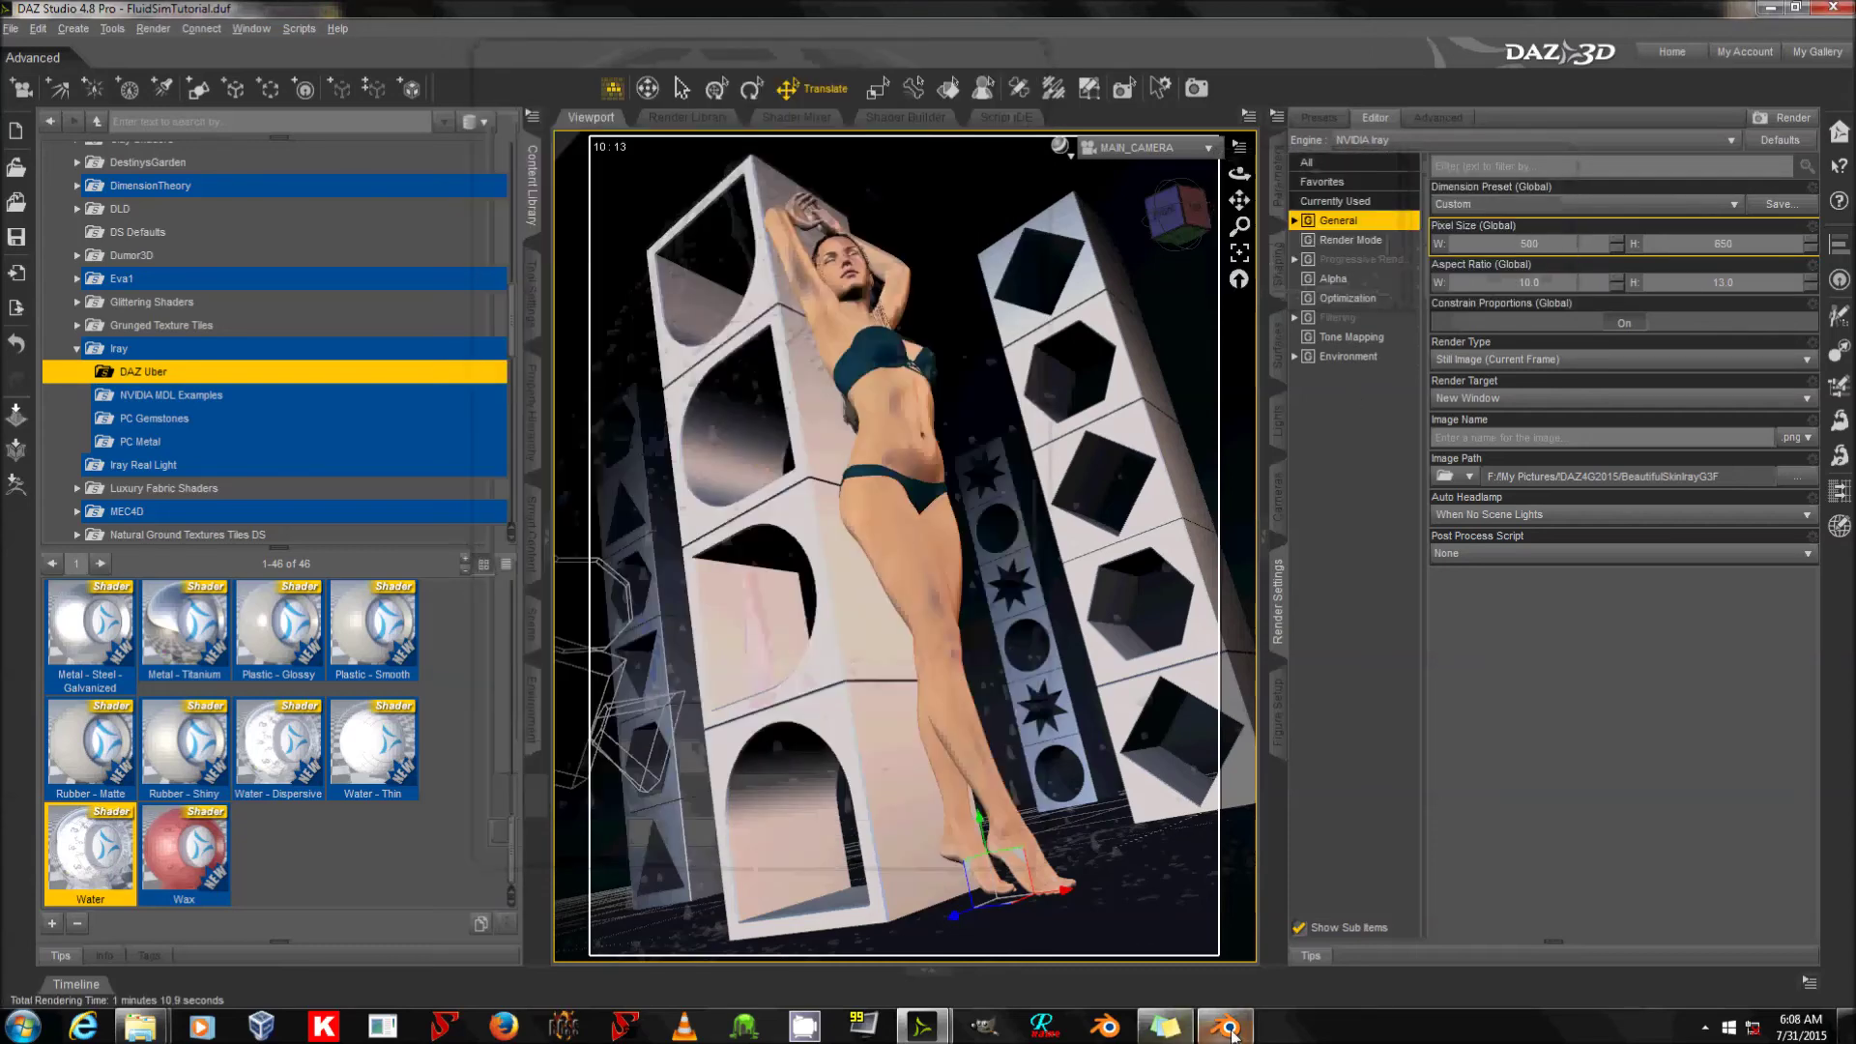
Switch to Blender and examine the geometry of the applied fluid mesh in Edit Mode.
click(1231, 1030)
middle_drag(888, 549, 925, 553)
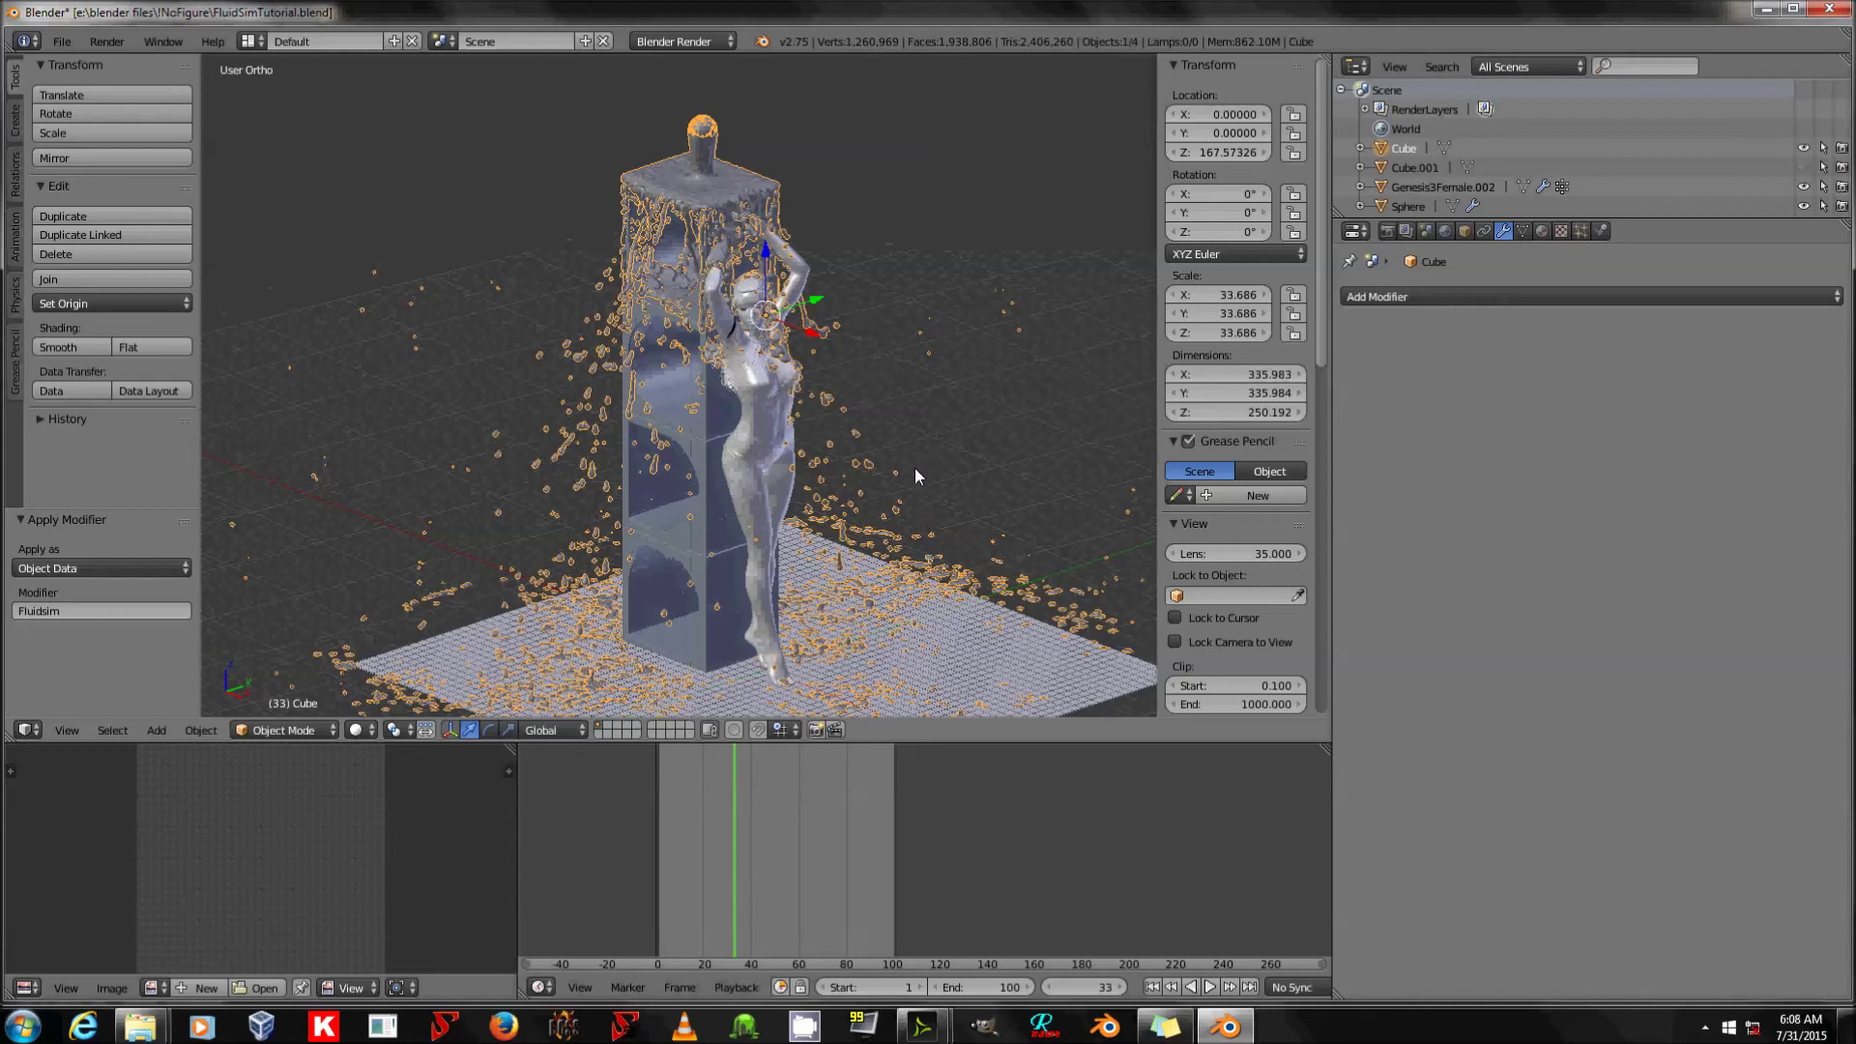
key(g)
key(Escape)
right_click(703, 127)
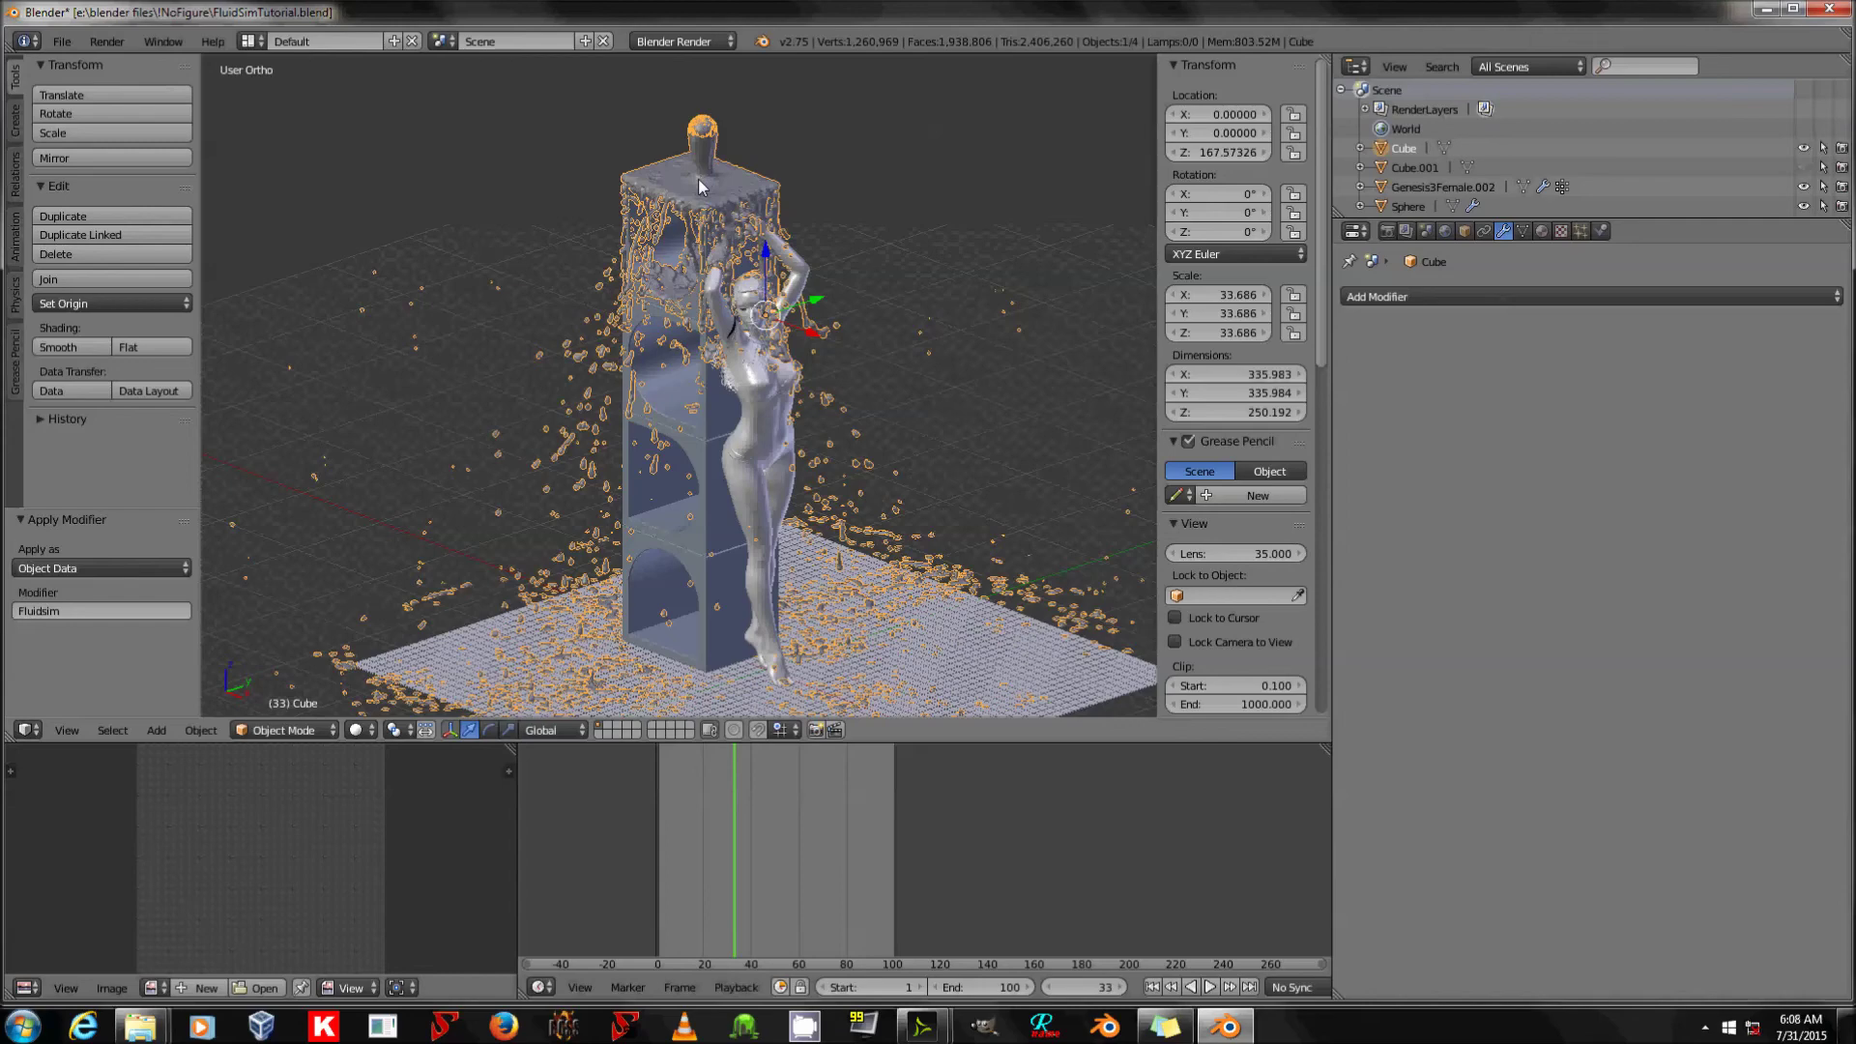
right_click(591, 375)
key(Tab)
scroll(882, 395, down, 3)
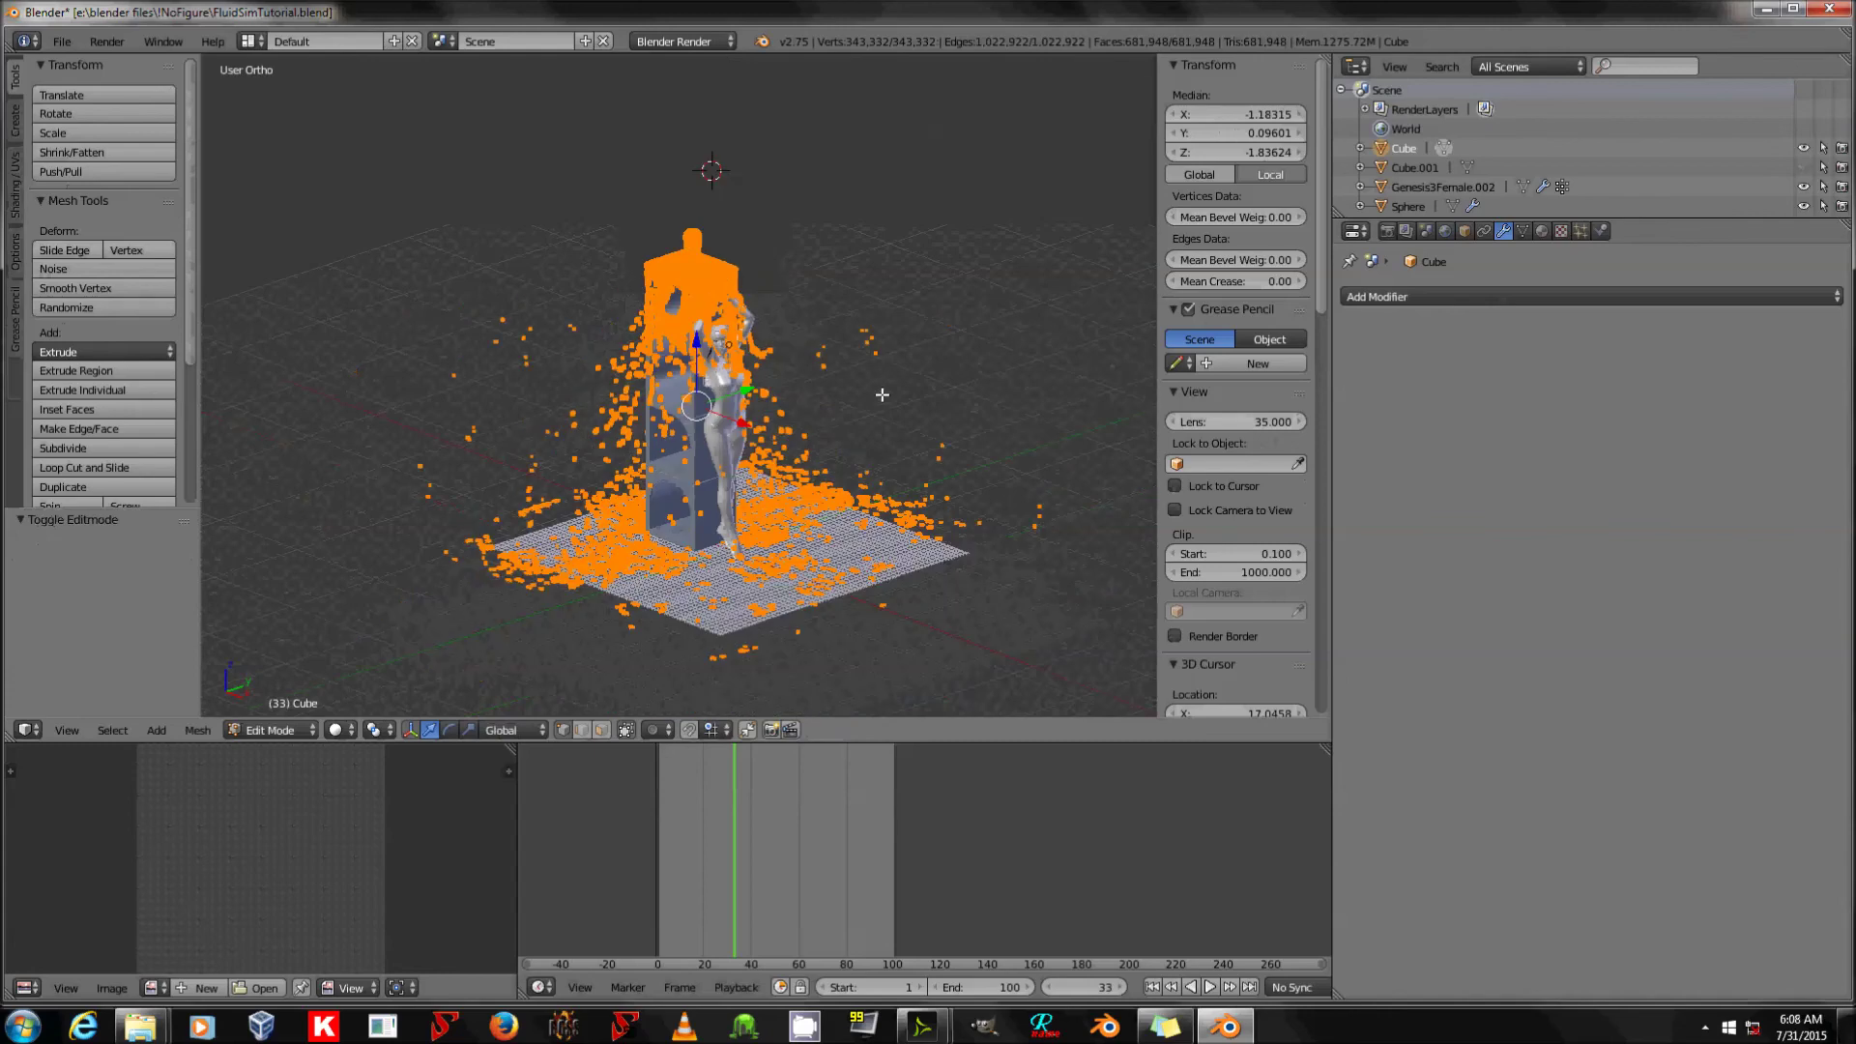
key(Tab)
scroll(882, 394, up, 4)
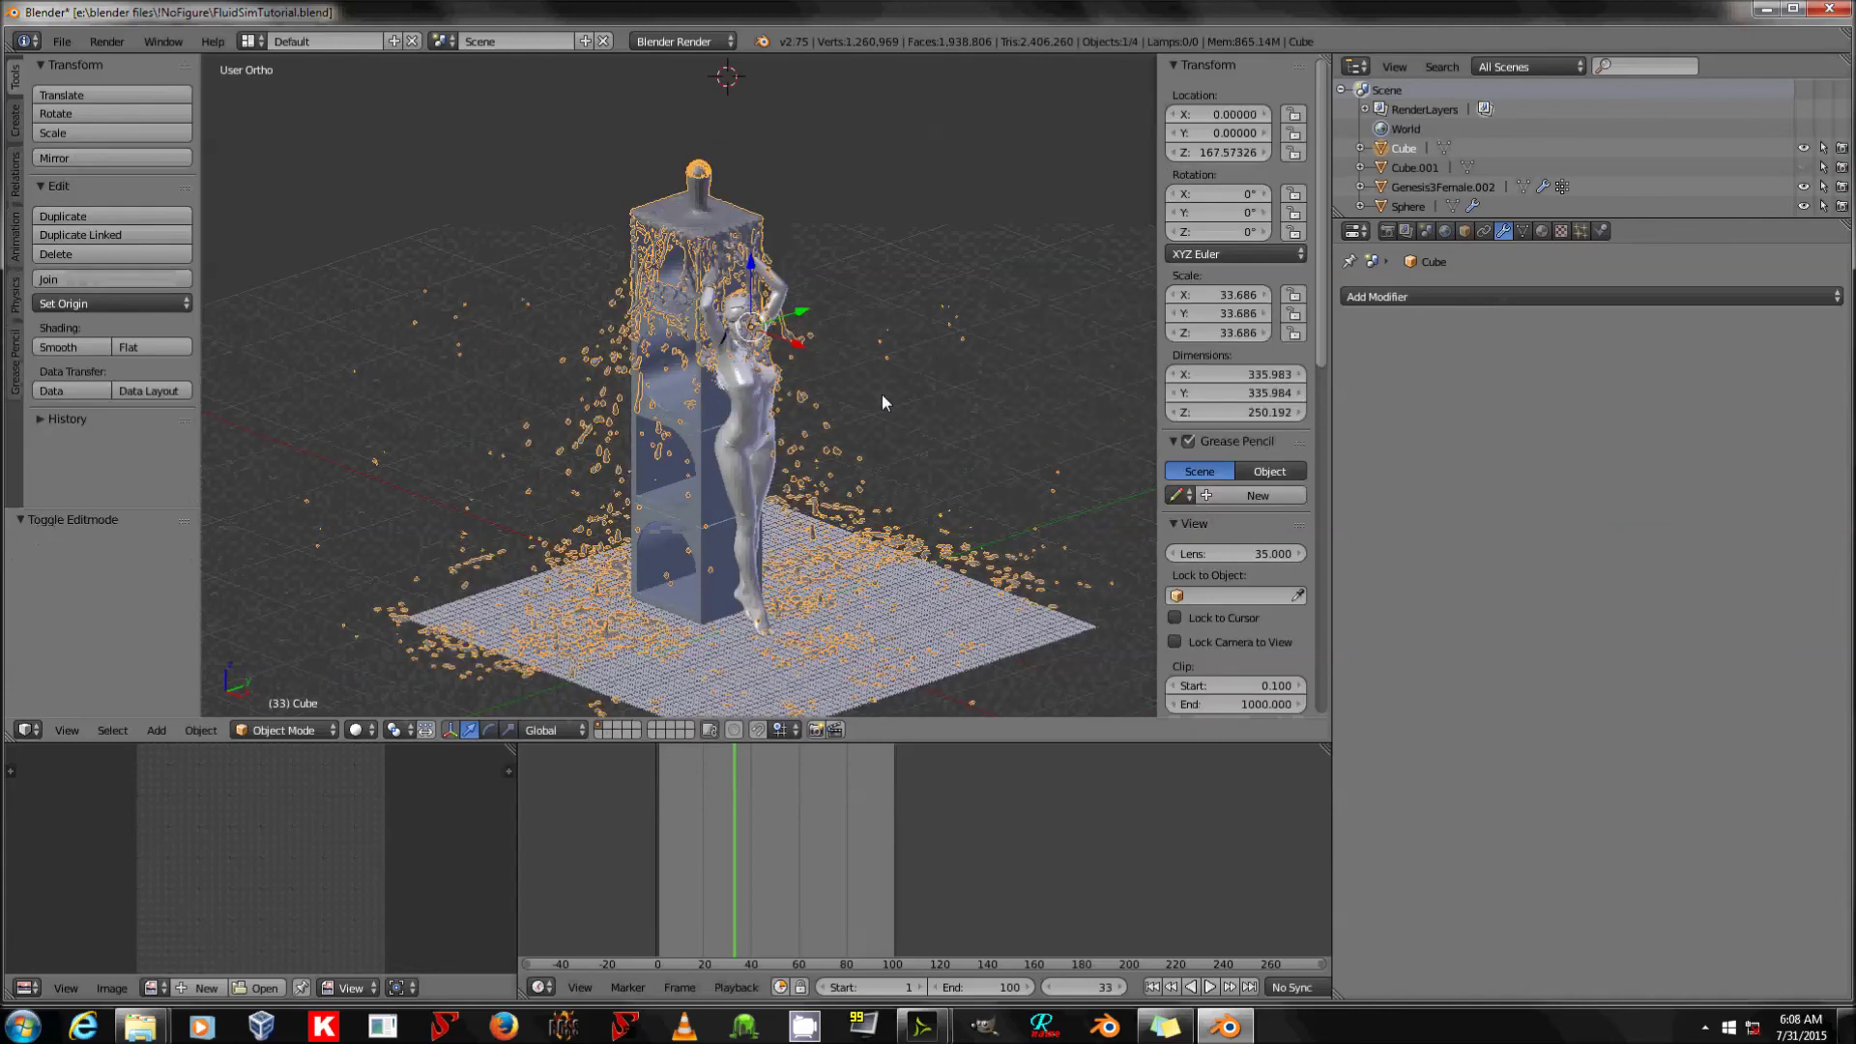
Reopen the recently saved FluidSimTutorial.blend file.
click(62, 40)
mouse_move(106, 103)
click(319, 104)
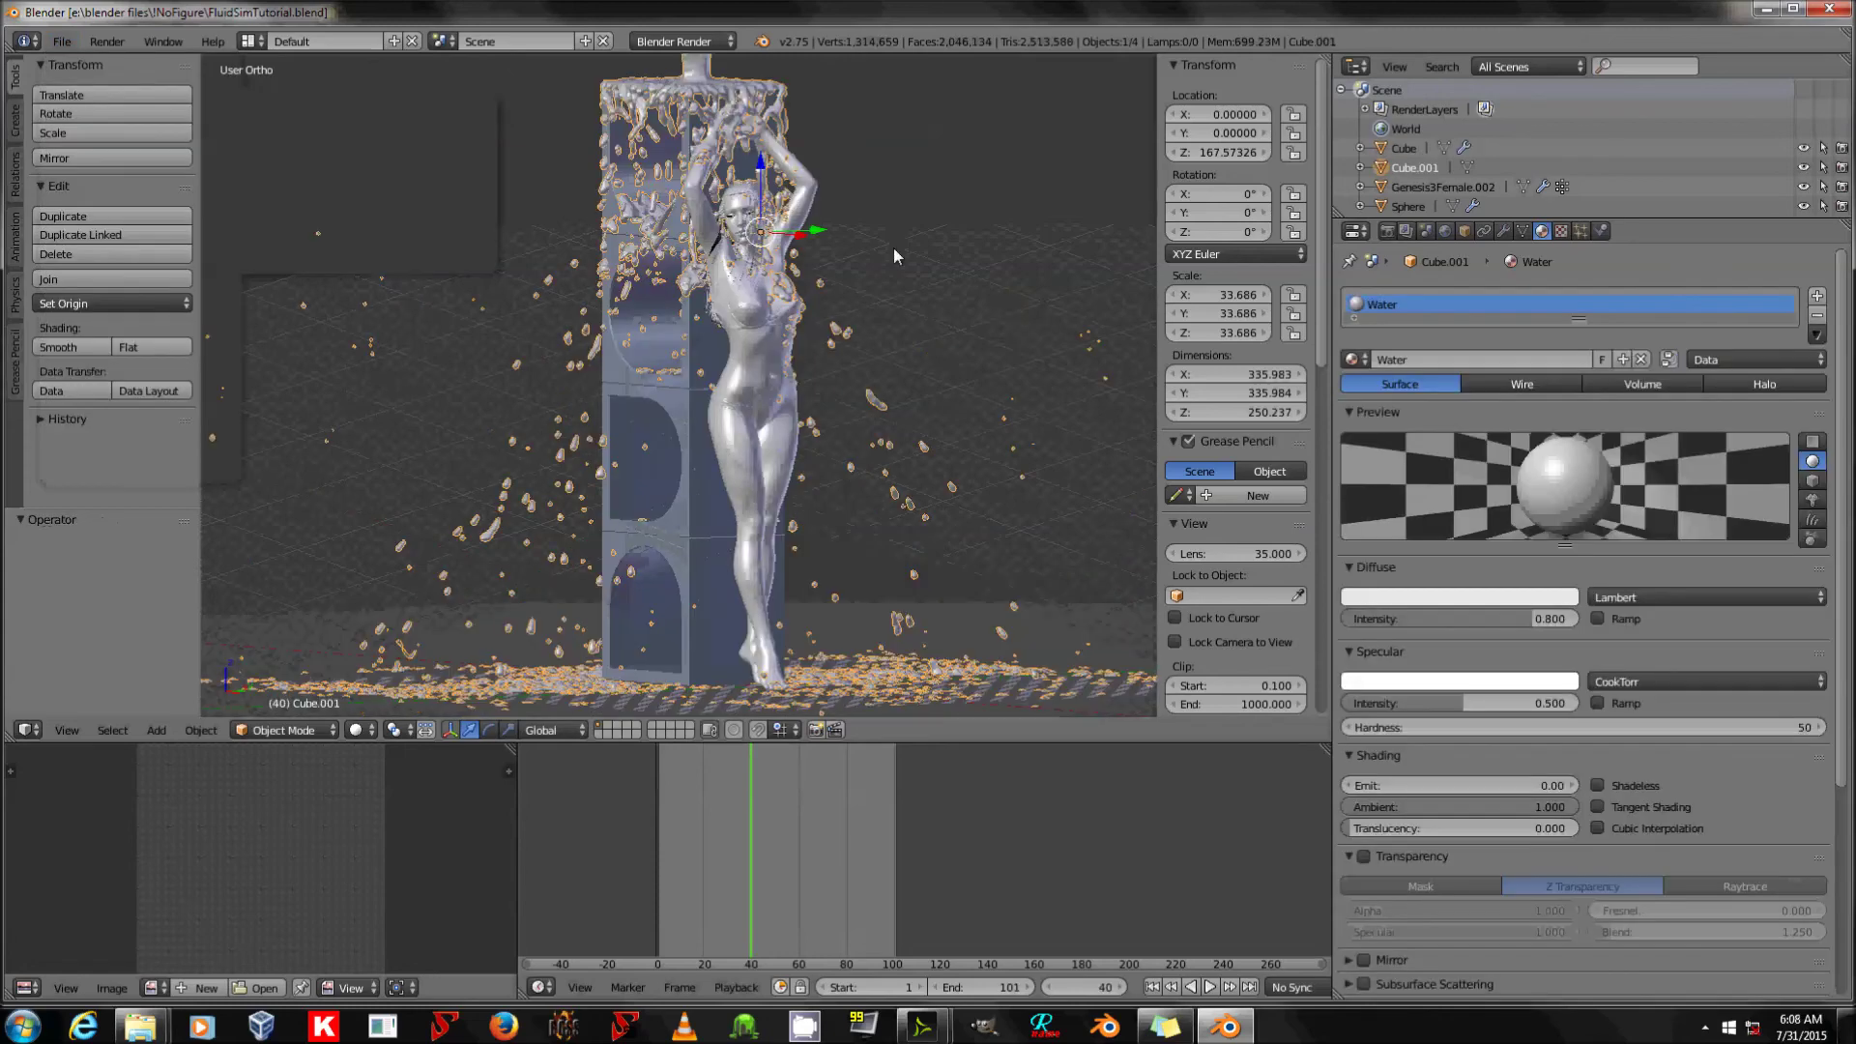
Examine the inflow sphere above the column and the frozen Cube.001 water mesh, checking its geometry in Edit Mode.
middle_drag(874, 218, 682, 77)
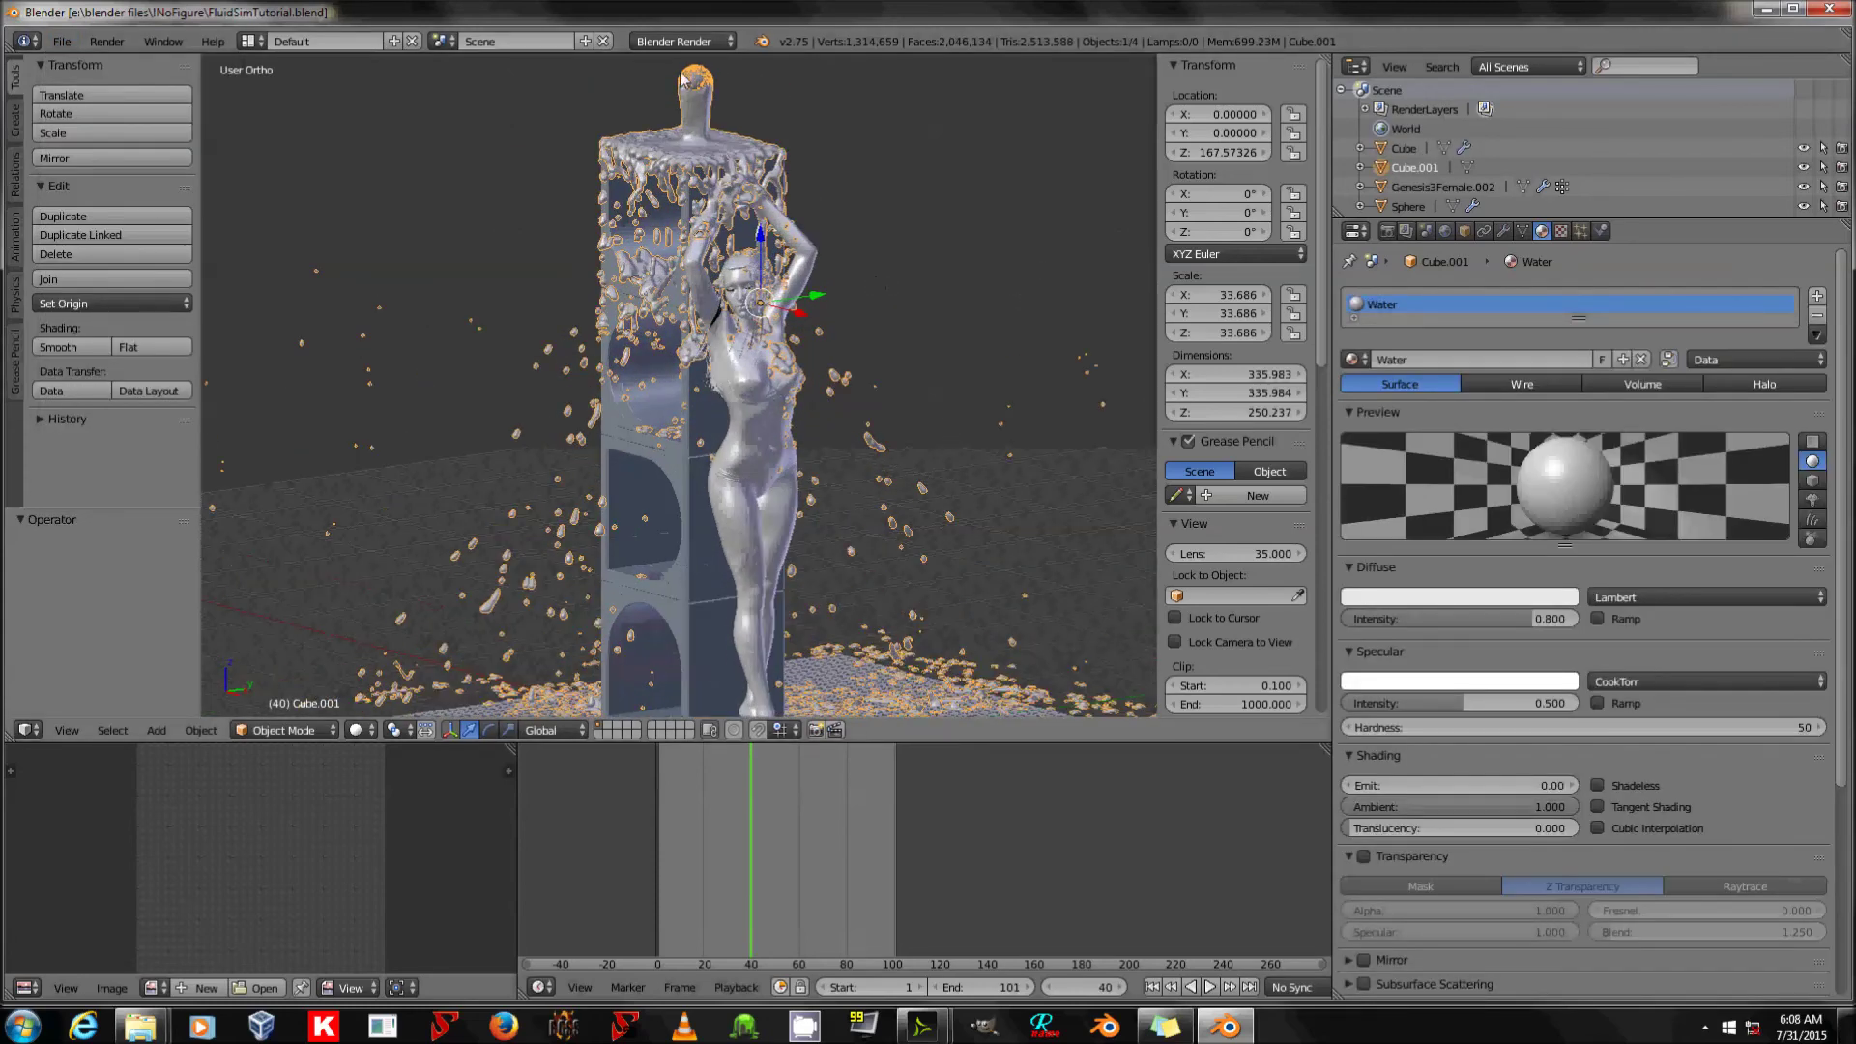
right_click(848, 188)
key(g)
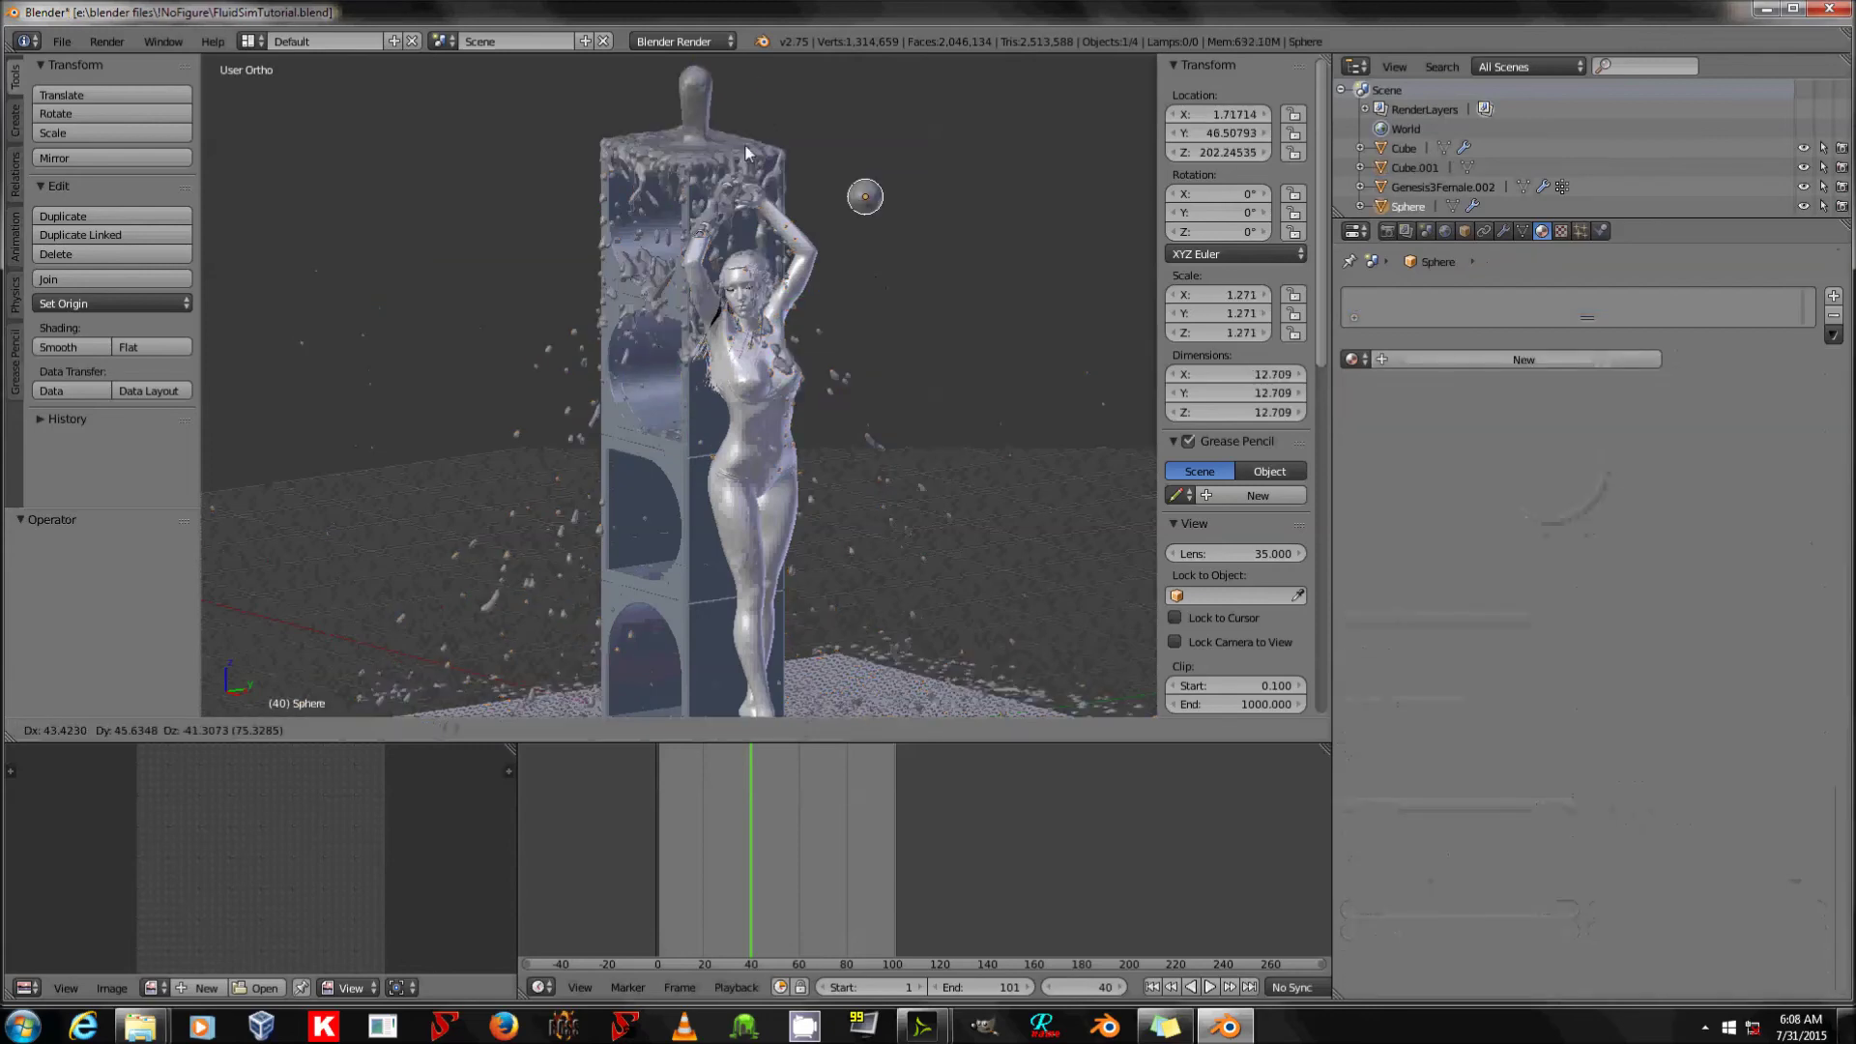
key(Escape)
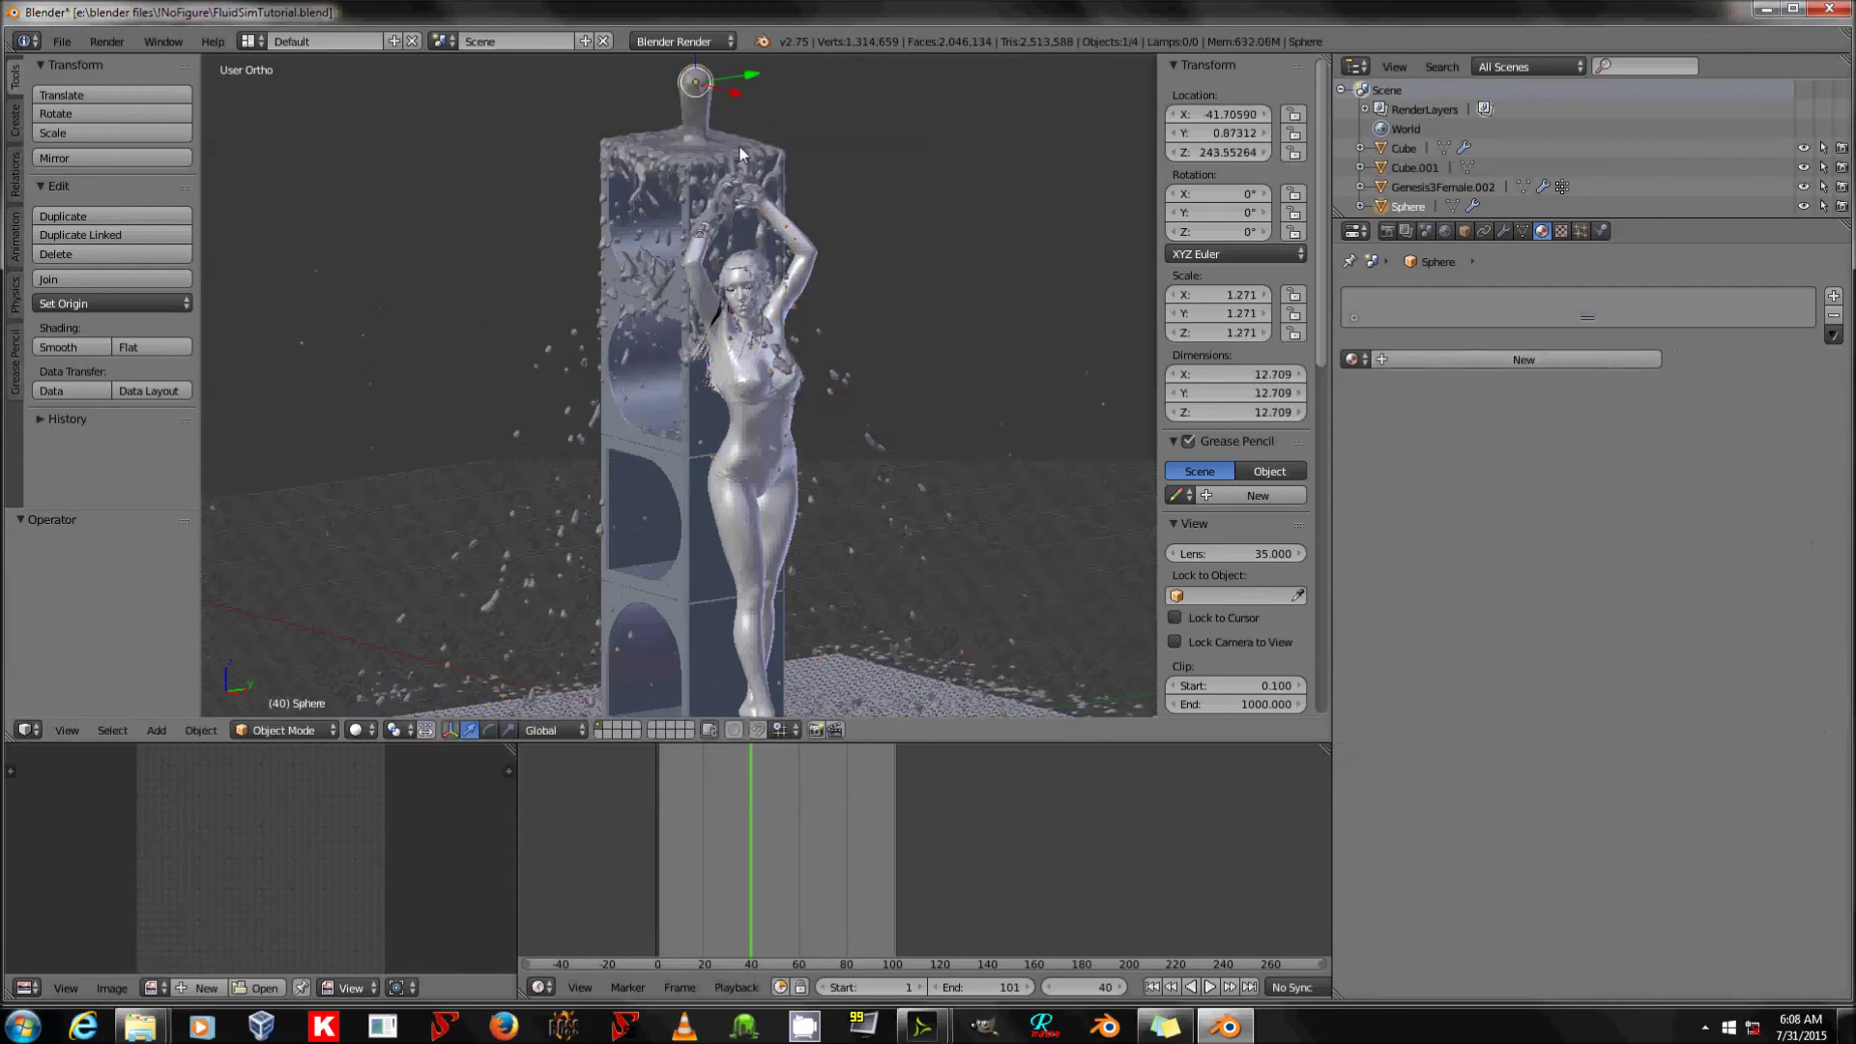
right_click(741, 152)
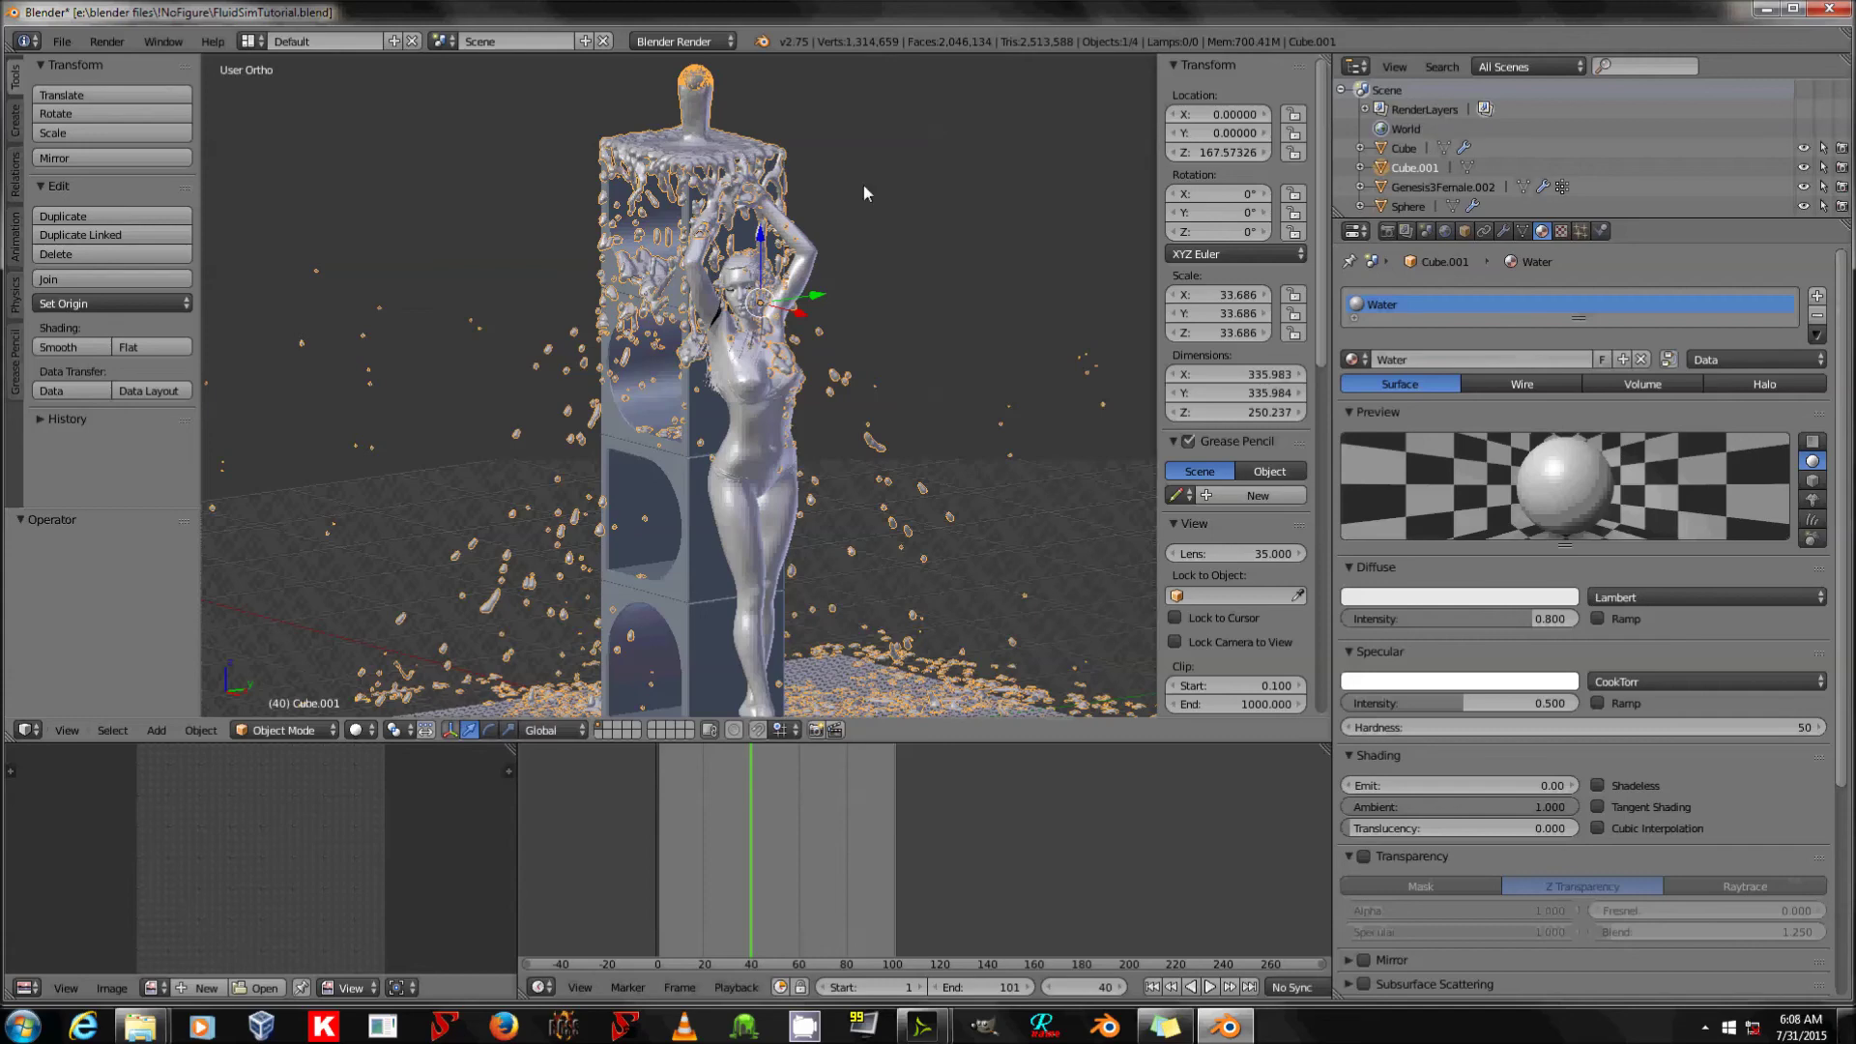
scroll(862, 212, down, 3)
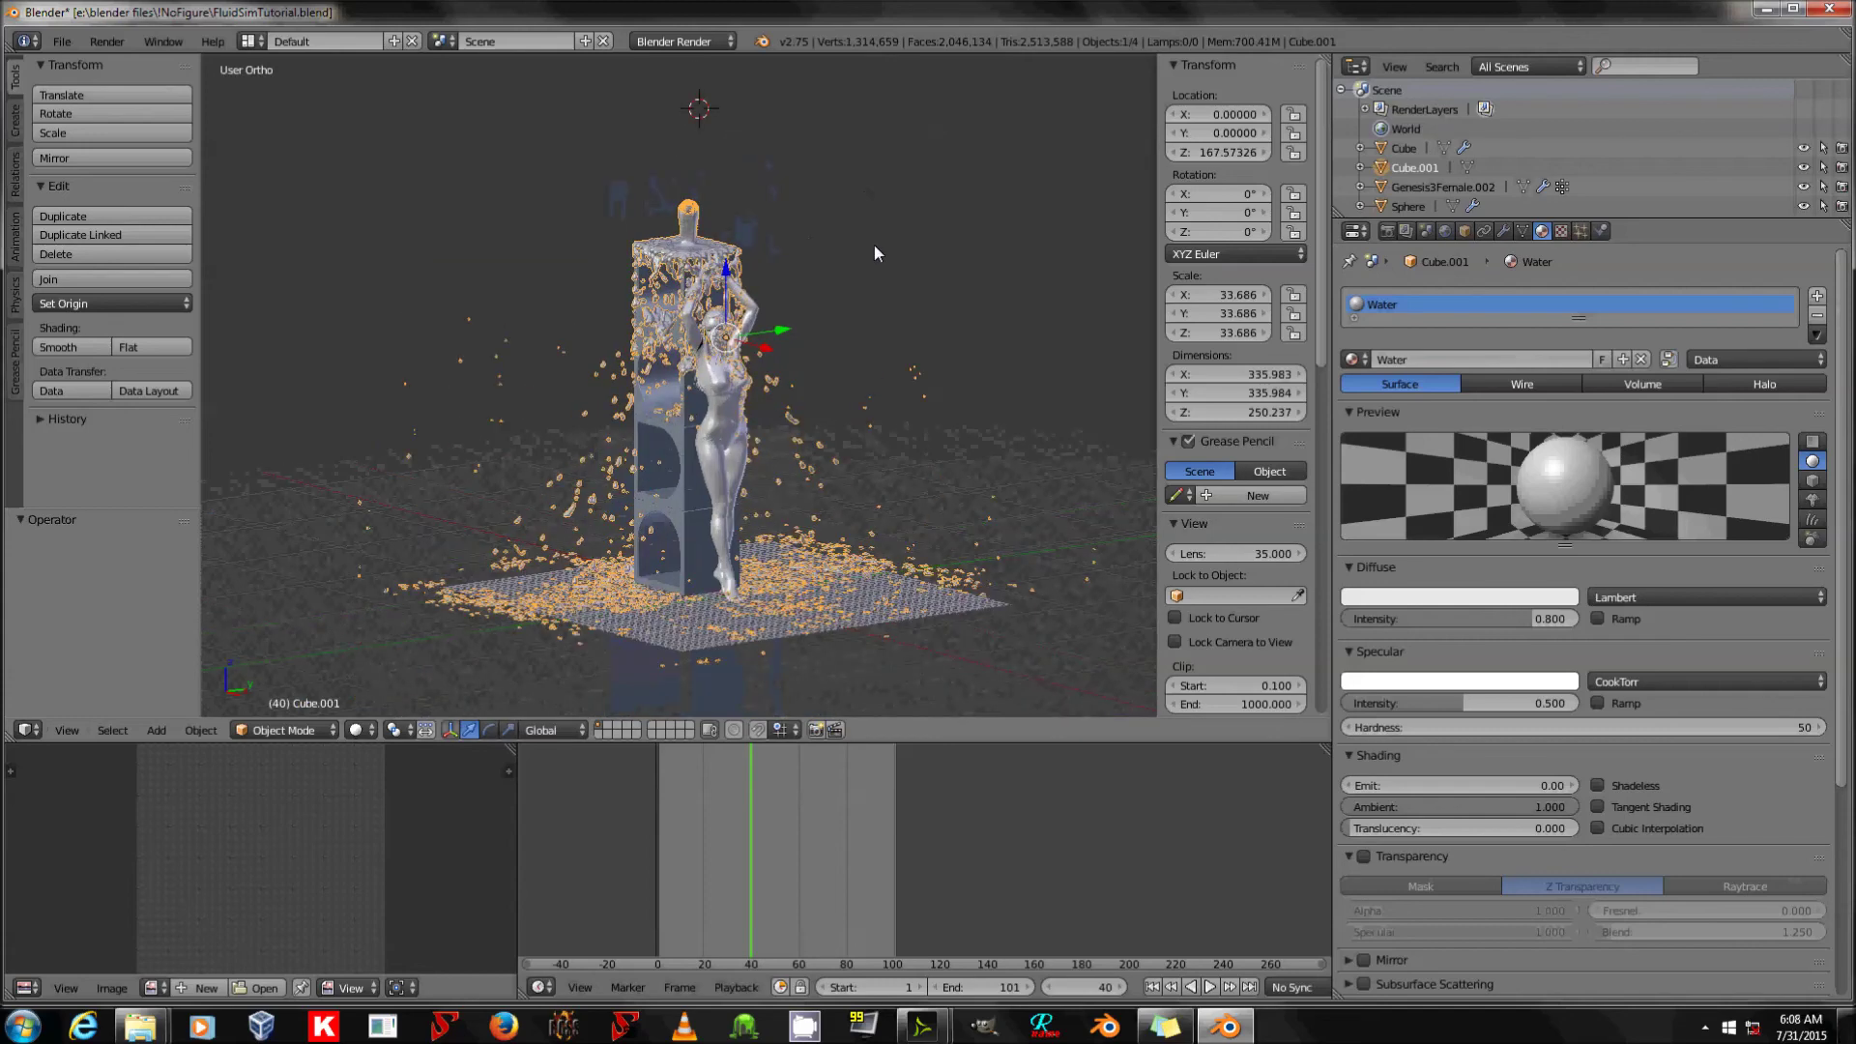
key(Tab)
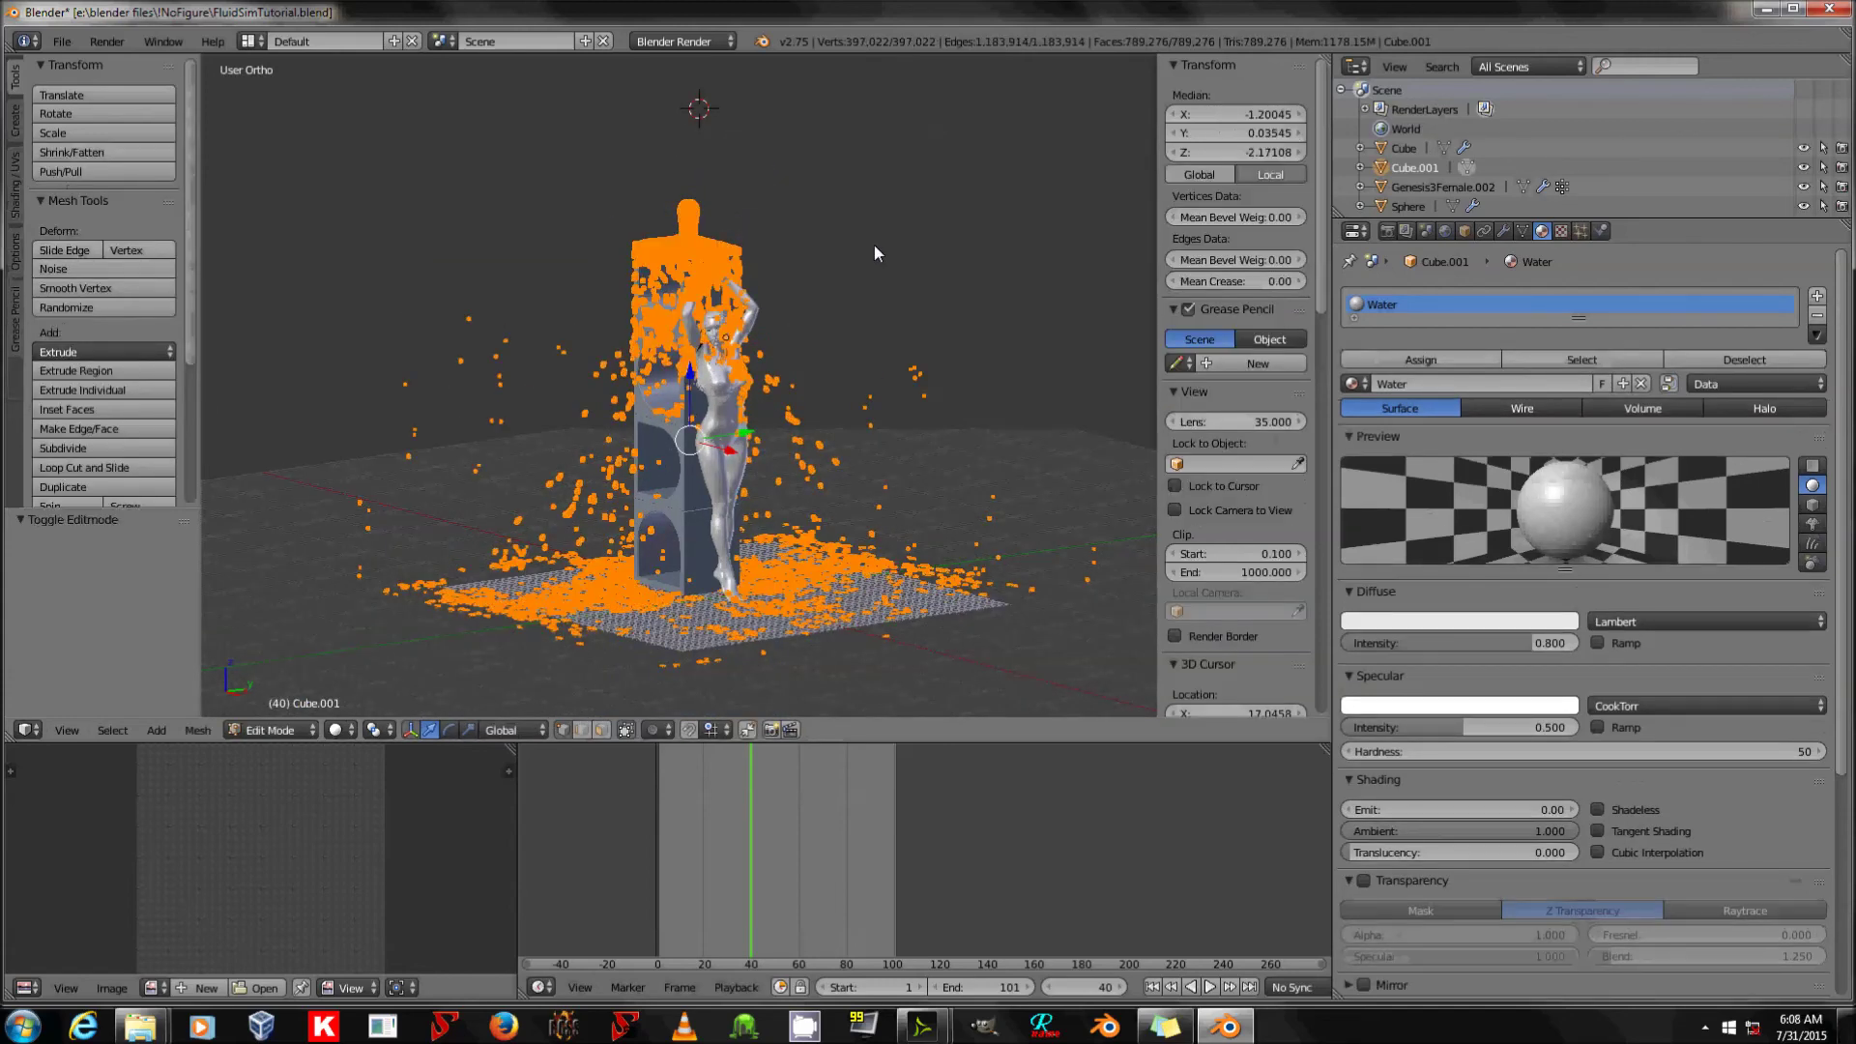
key(Tab)
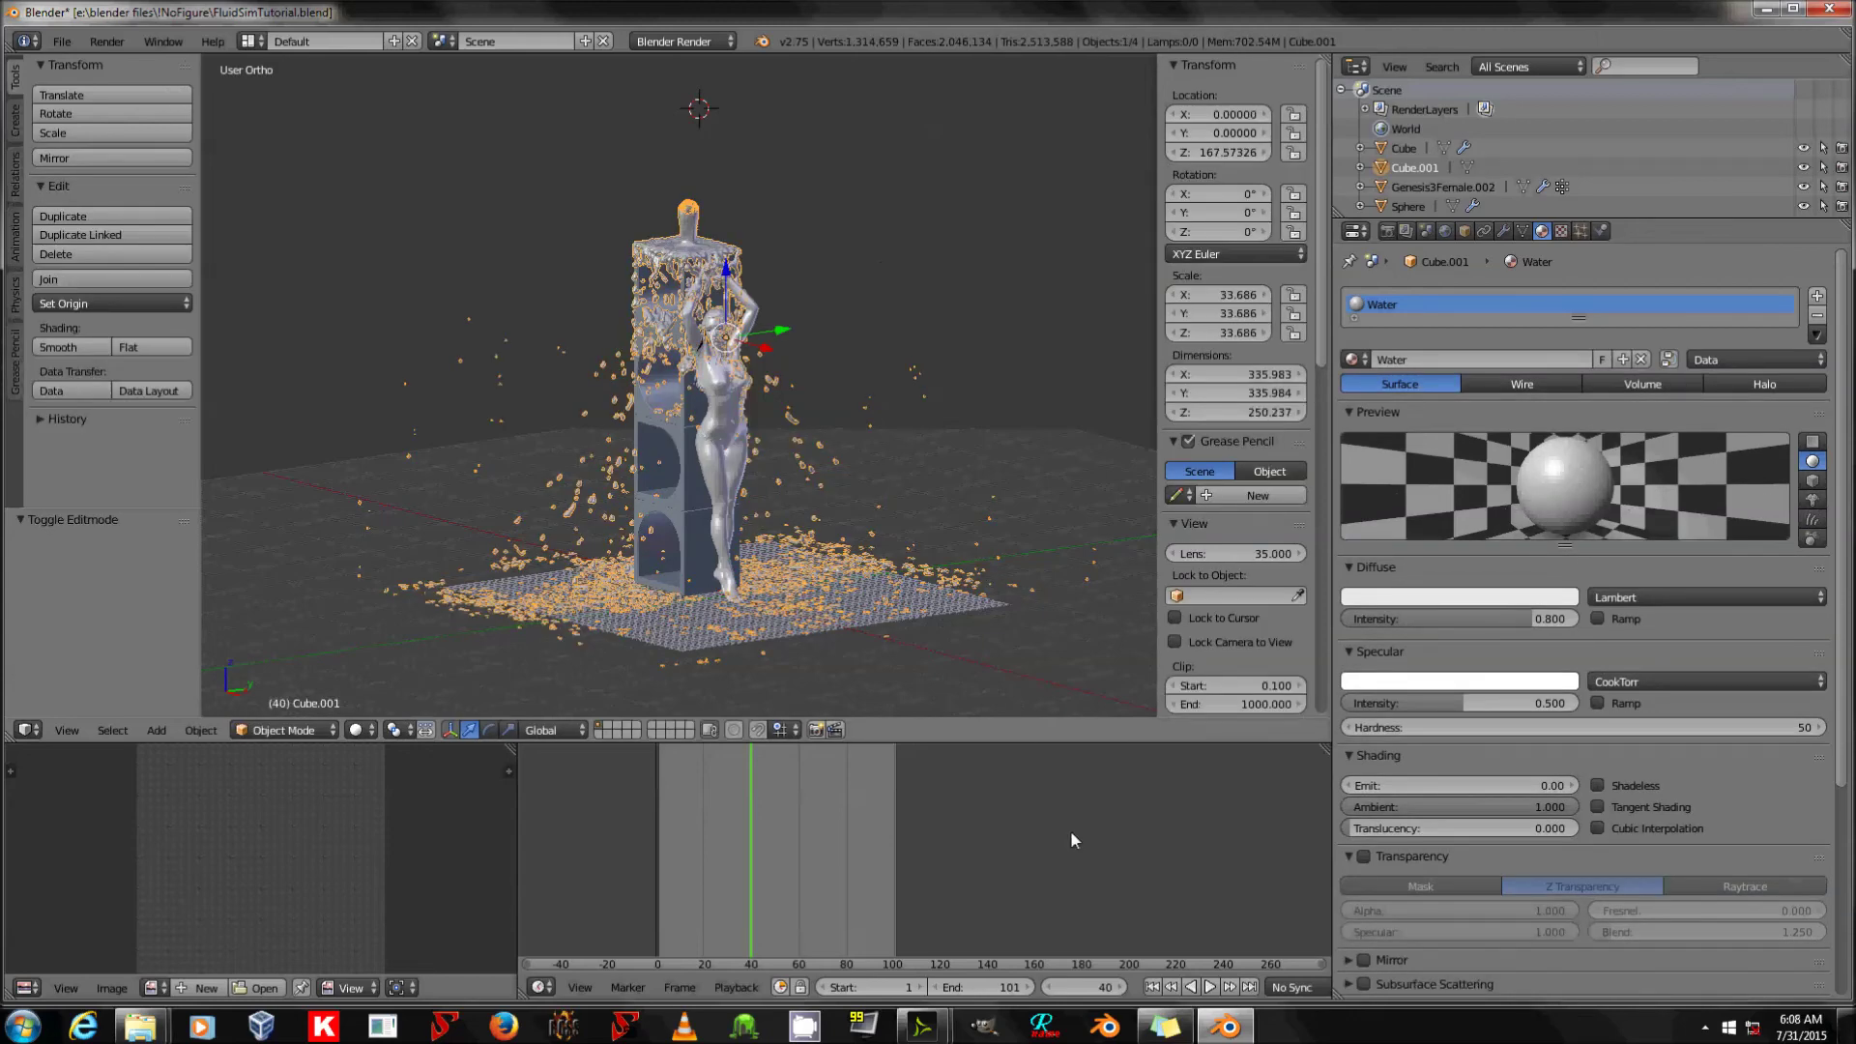
Go to frame 1 and hide the frozen Cube.001 water mesh.
click(1102, 987)
text(1)
key(Return)
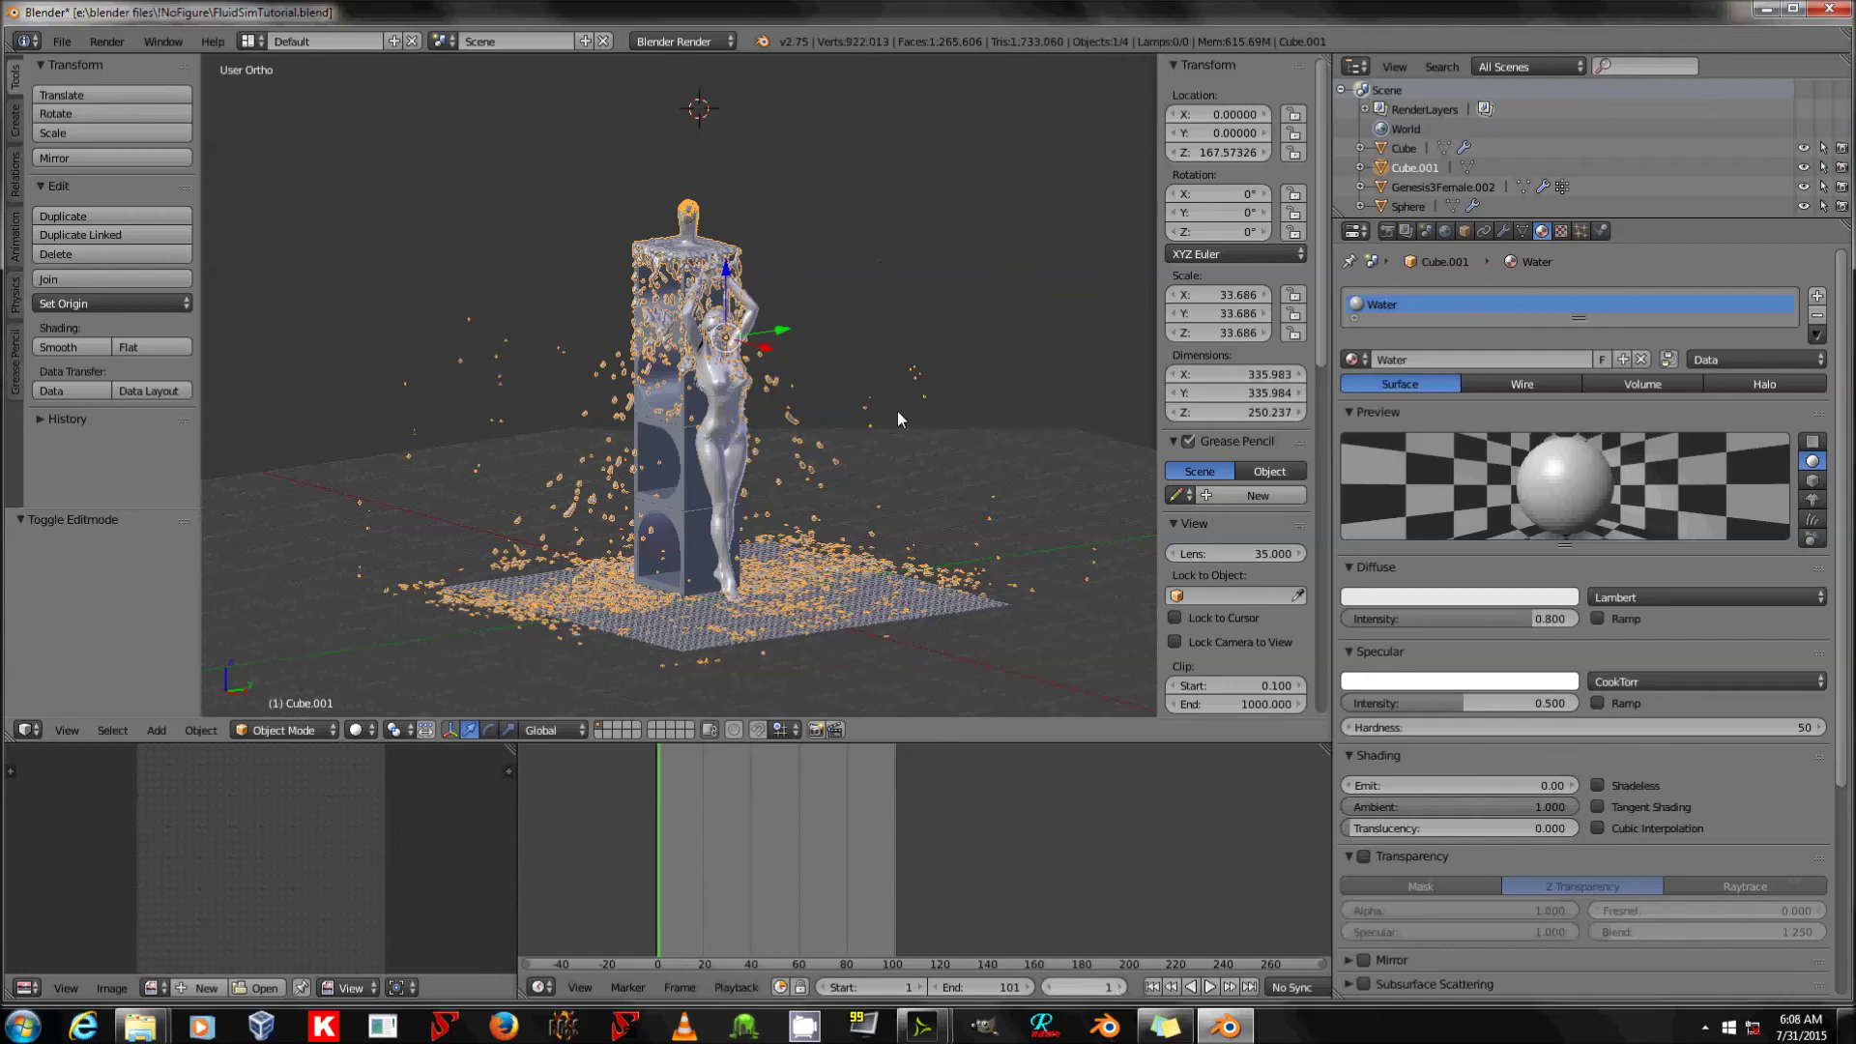
key(h)
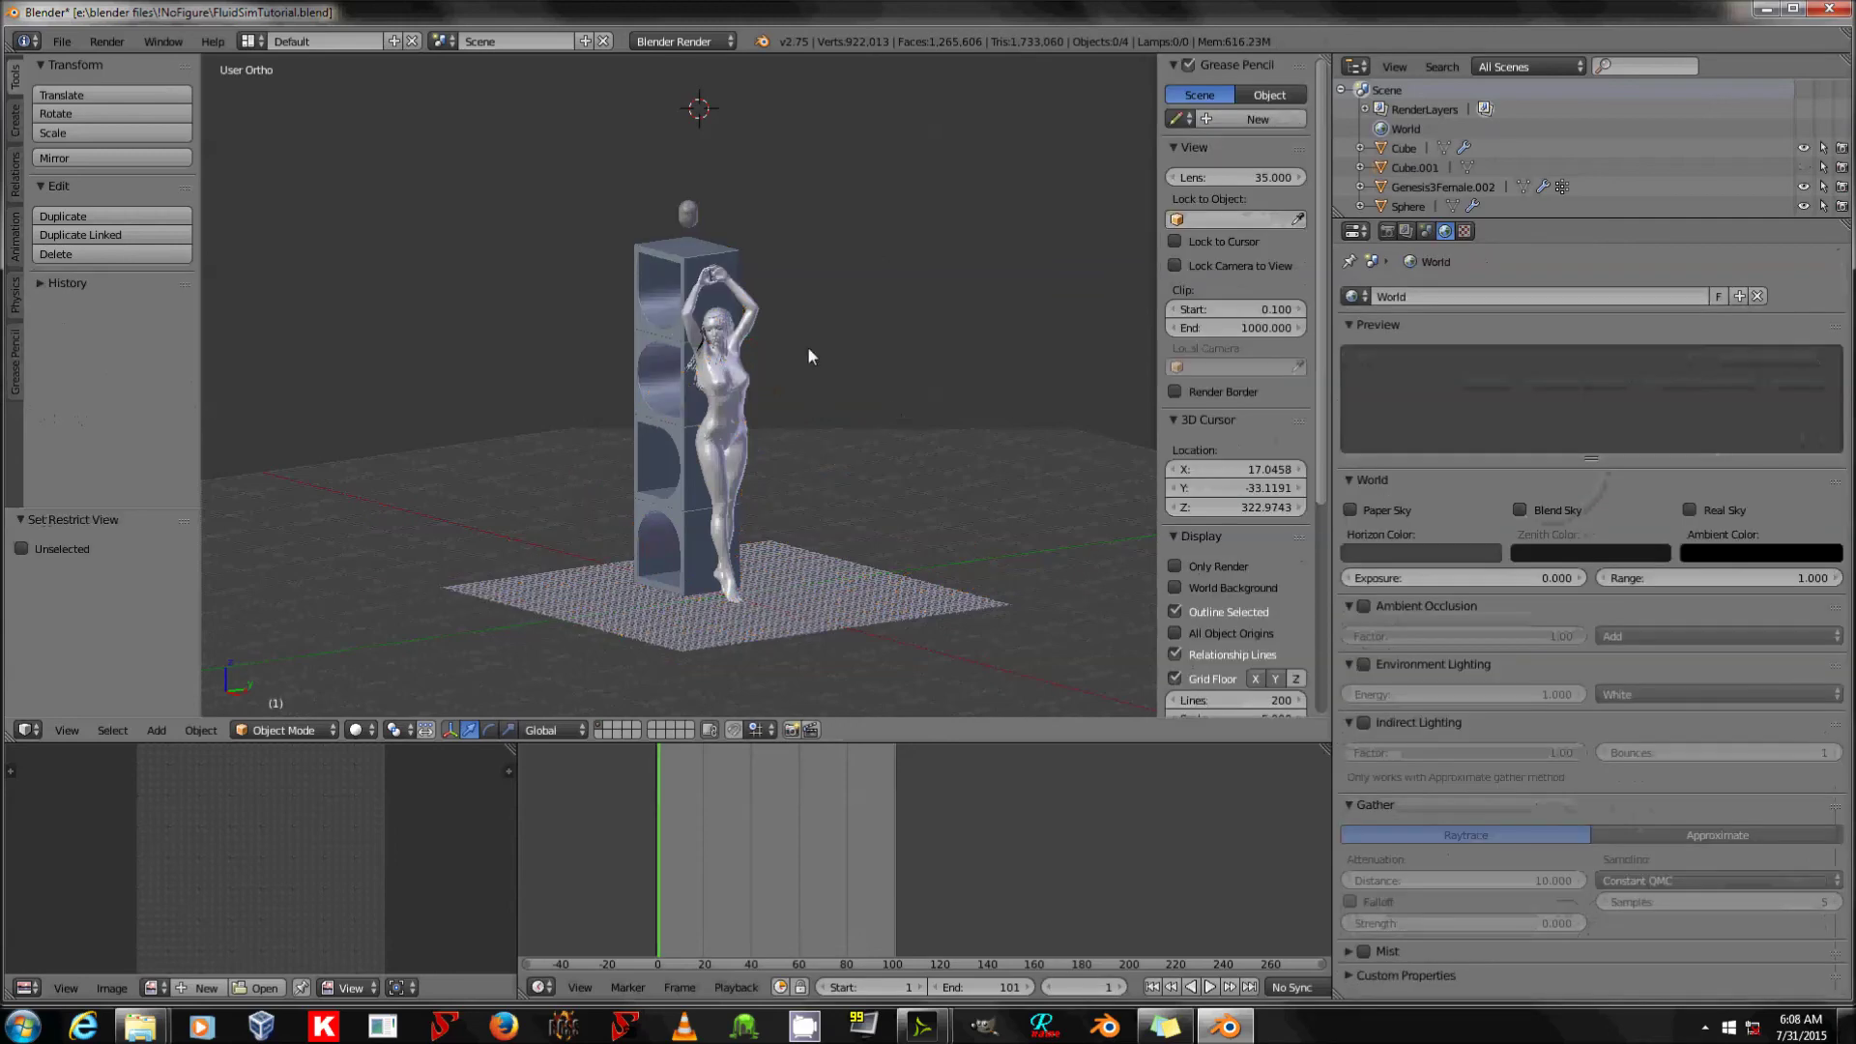
Examine the fluid domain cube around the figure and column in wireframe Edit Mode.
right_click(689, 214)
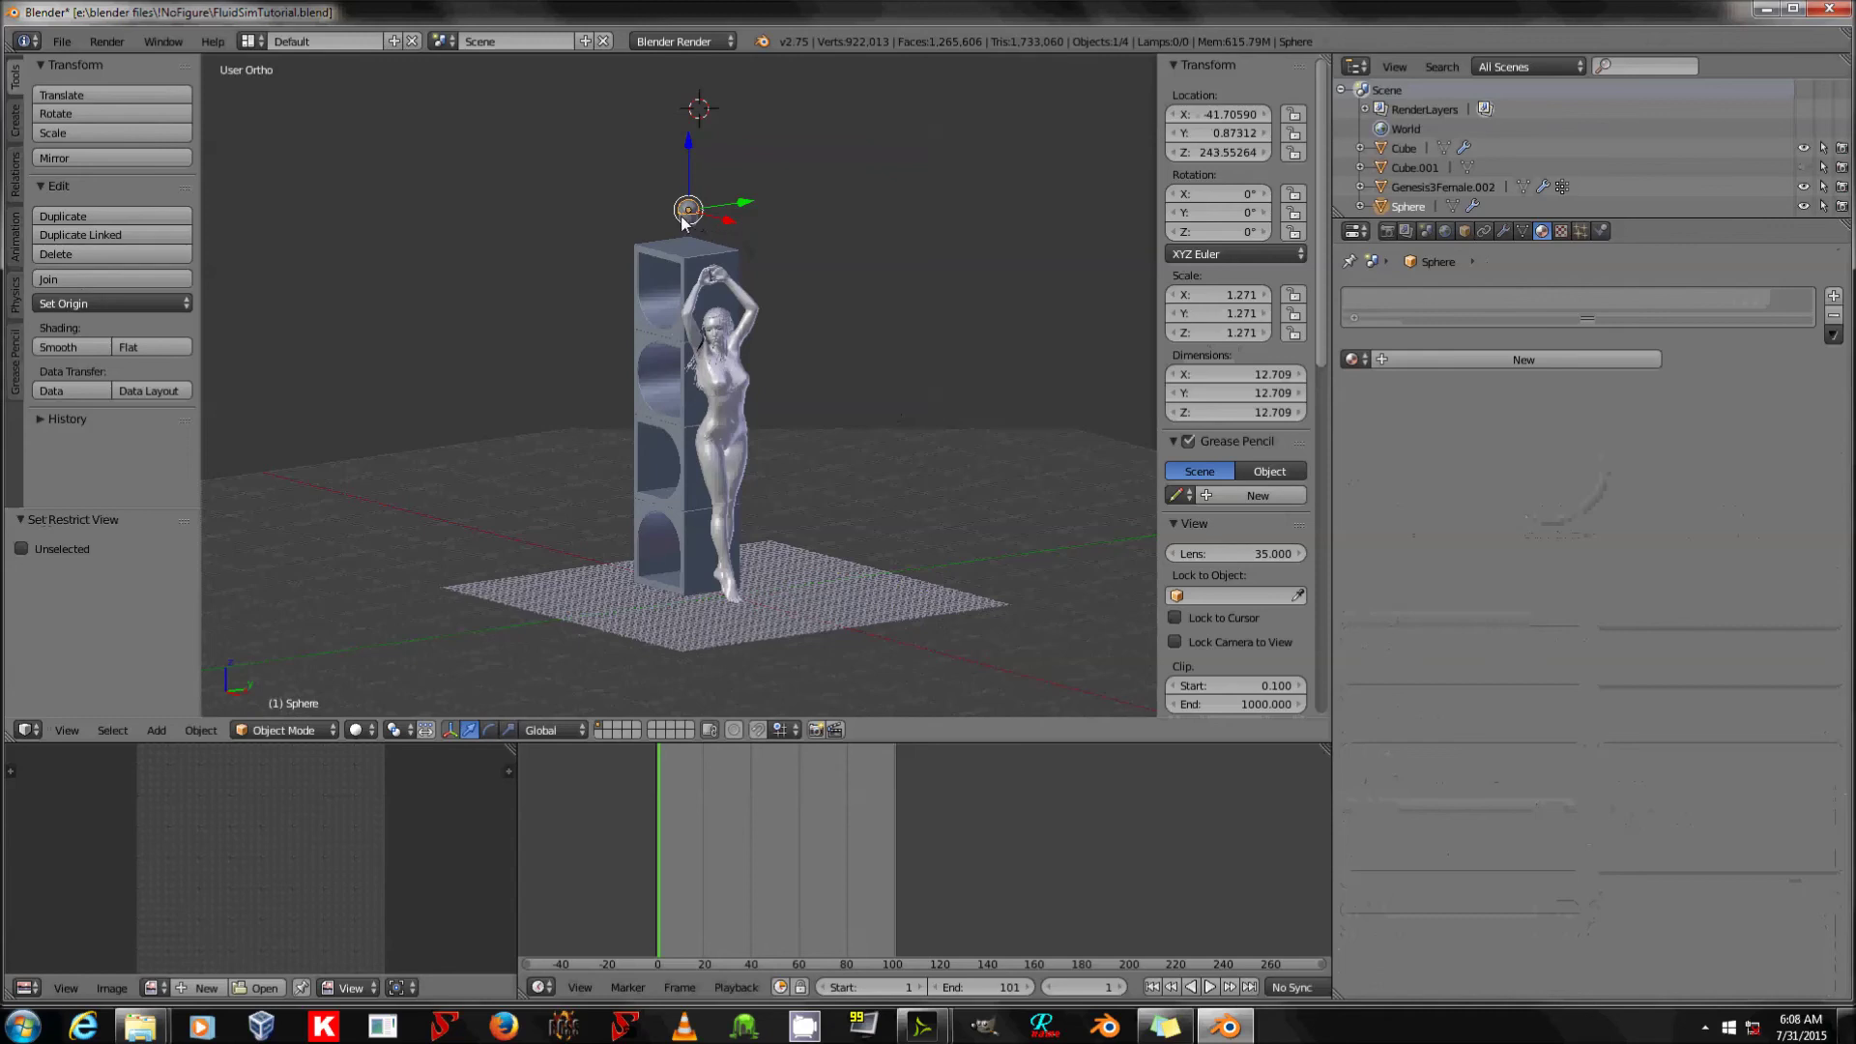
right_click(907, 369)
key(Tab)
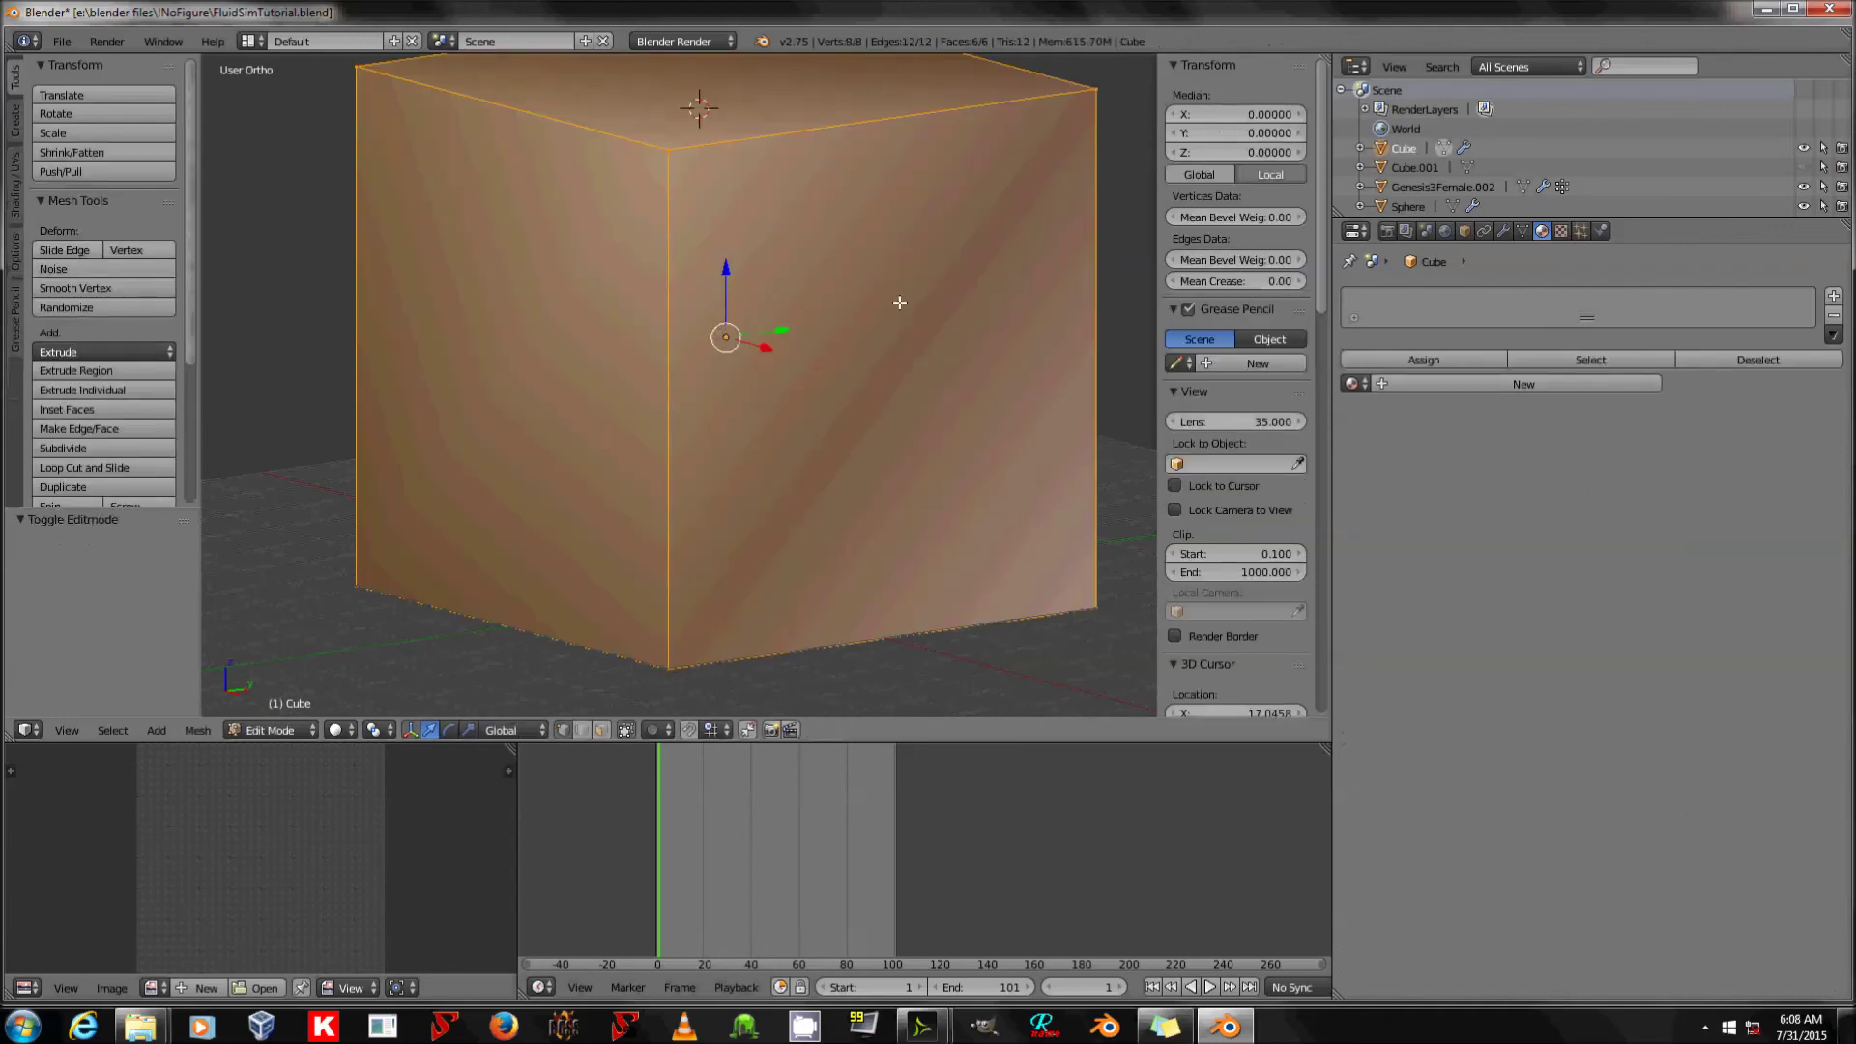
shift+middle_drag(898, 299, 900, 325)
key(z)
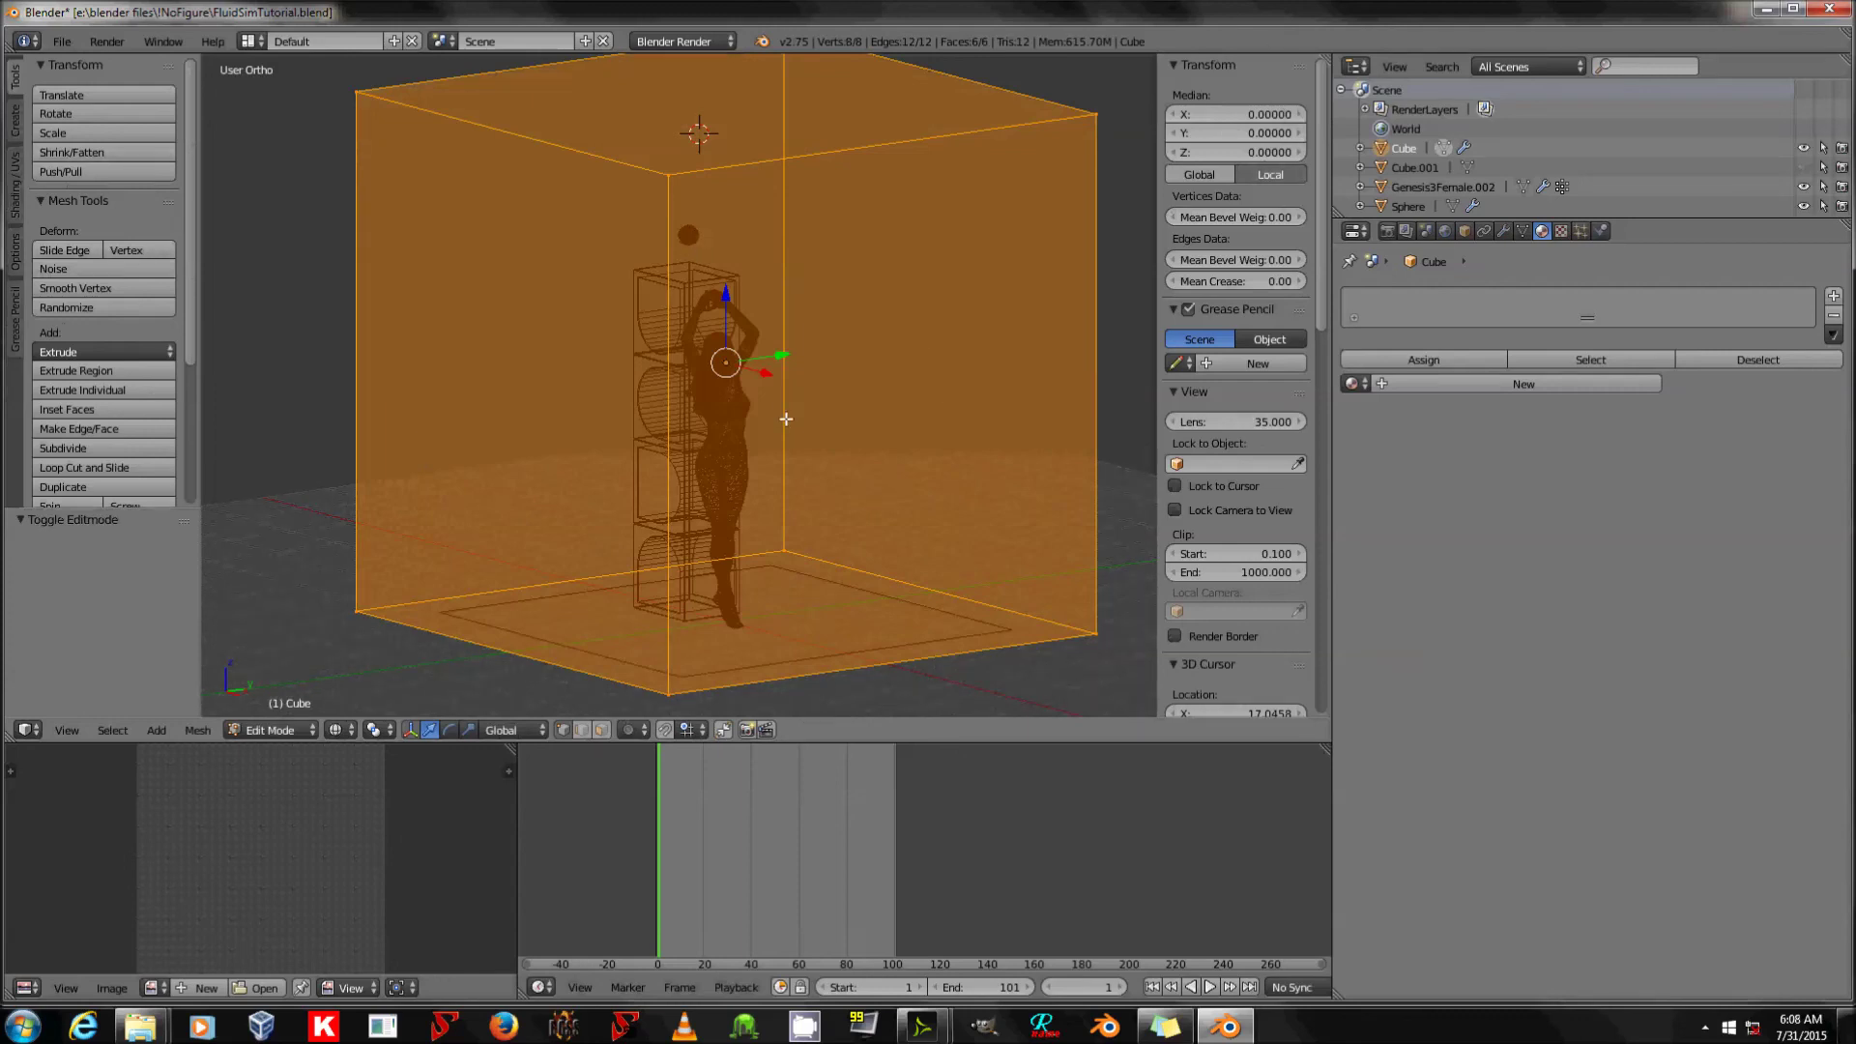
key(Tab)
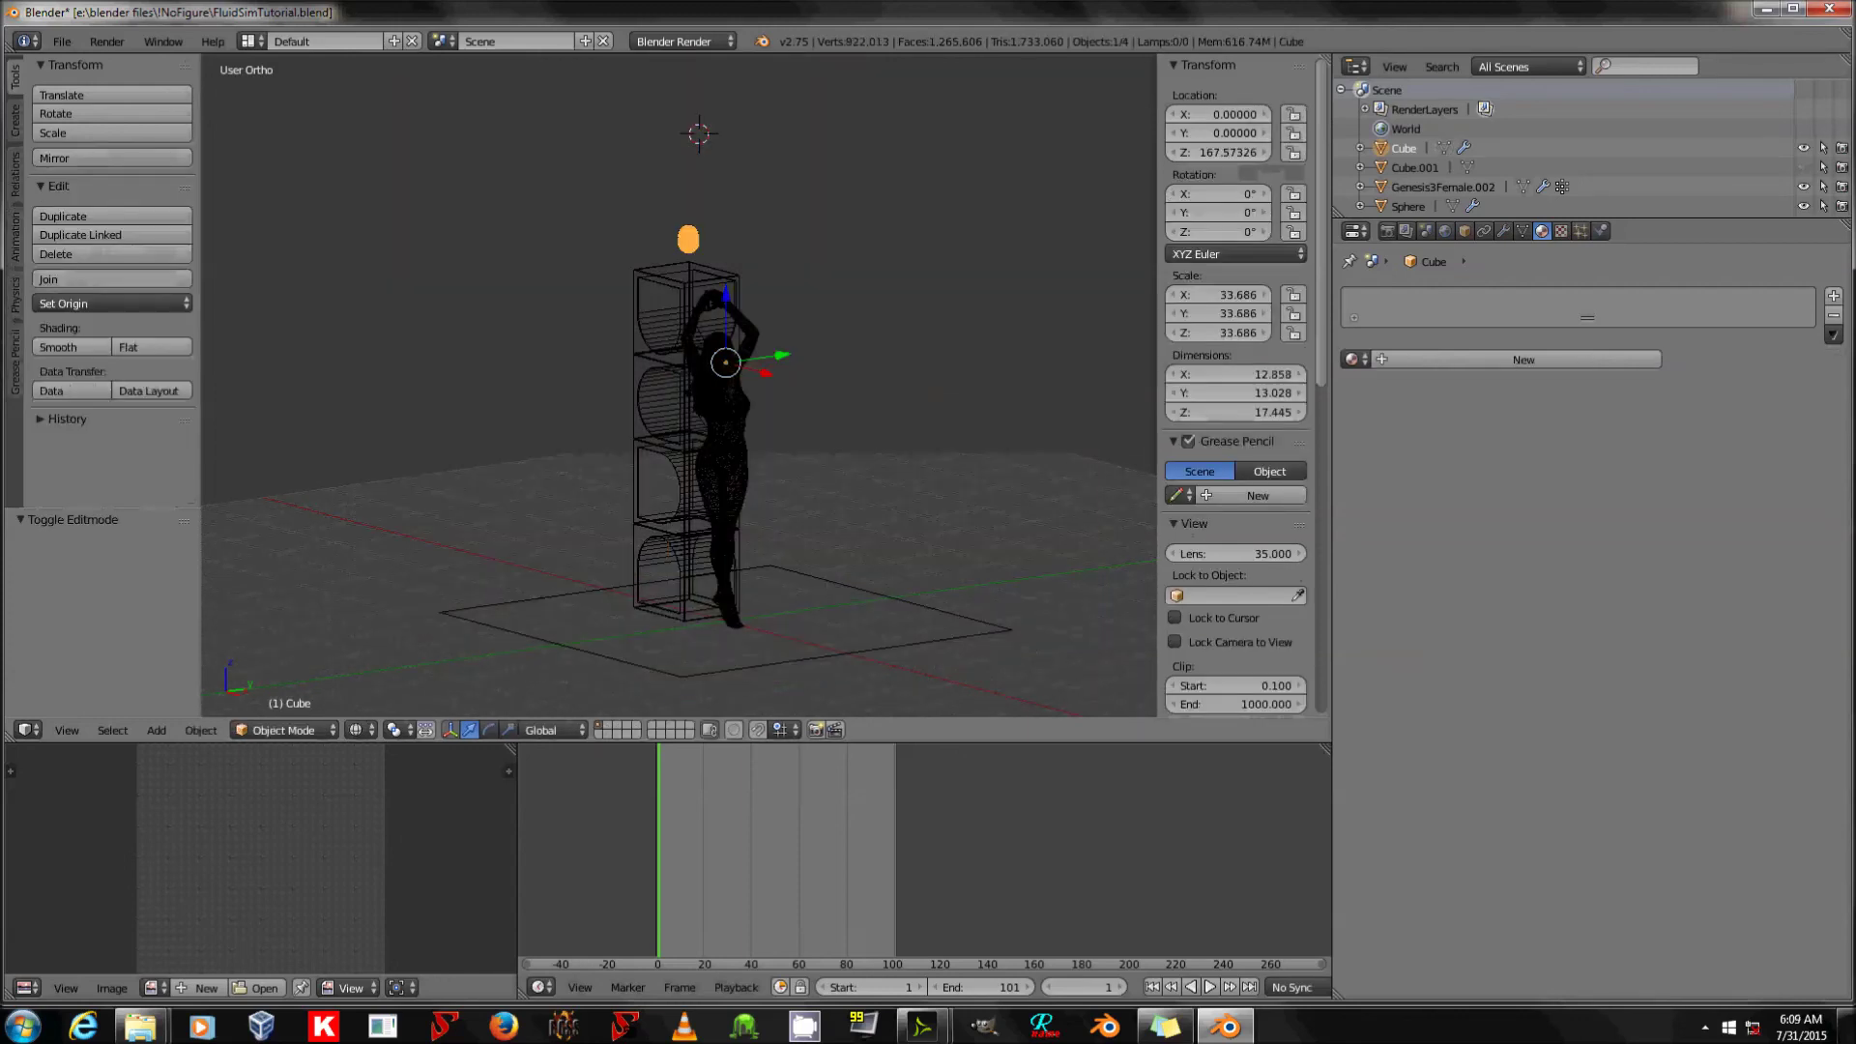
key(z)
Compare the fluid physics settings of the inflow sphere and the domain cube.
right_click(689, 230)
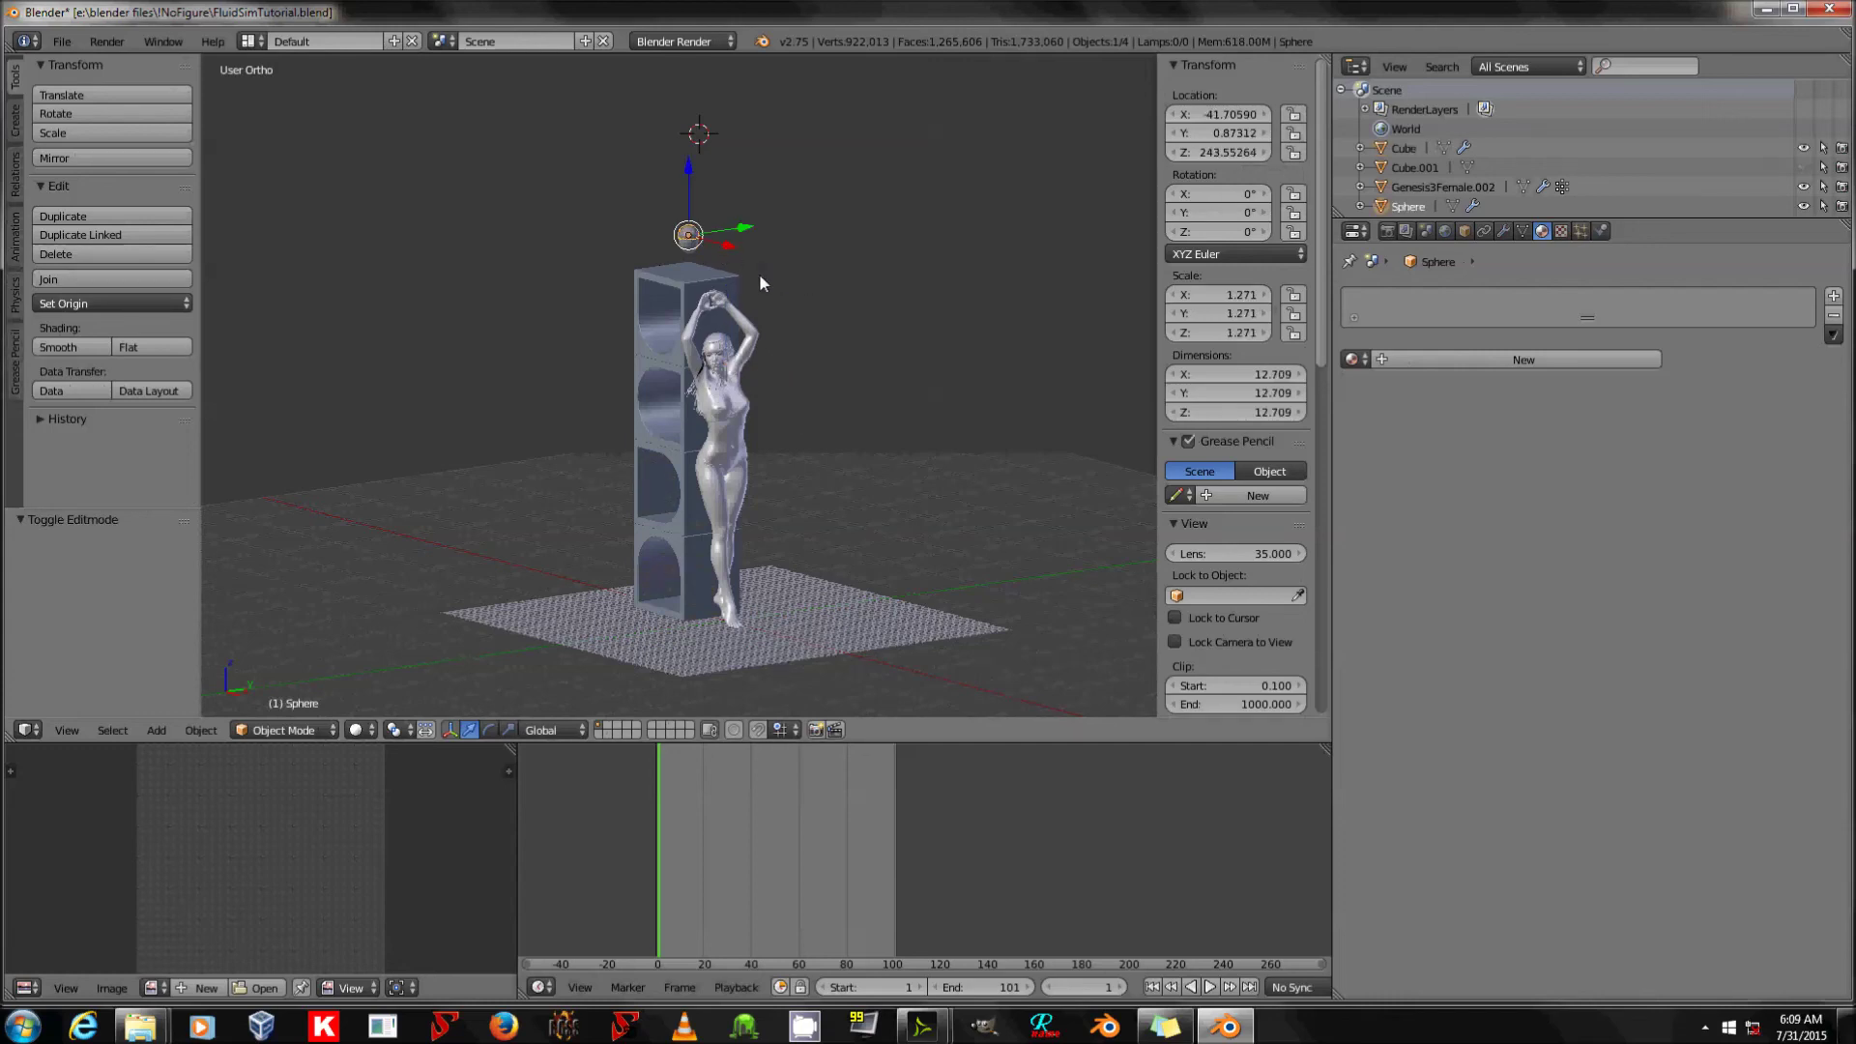
click(1602, 232)
right_click(680, 247)
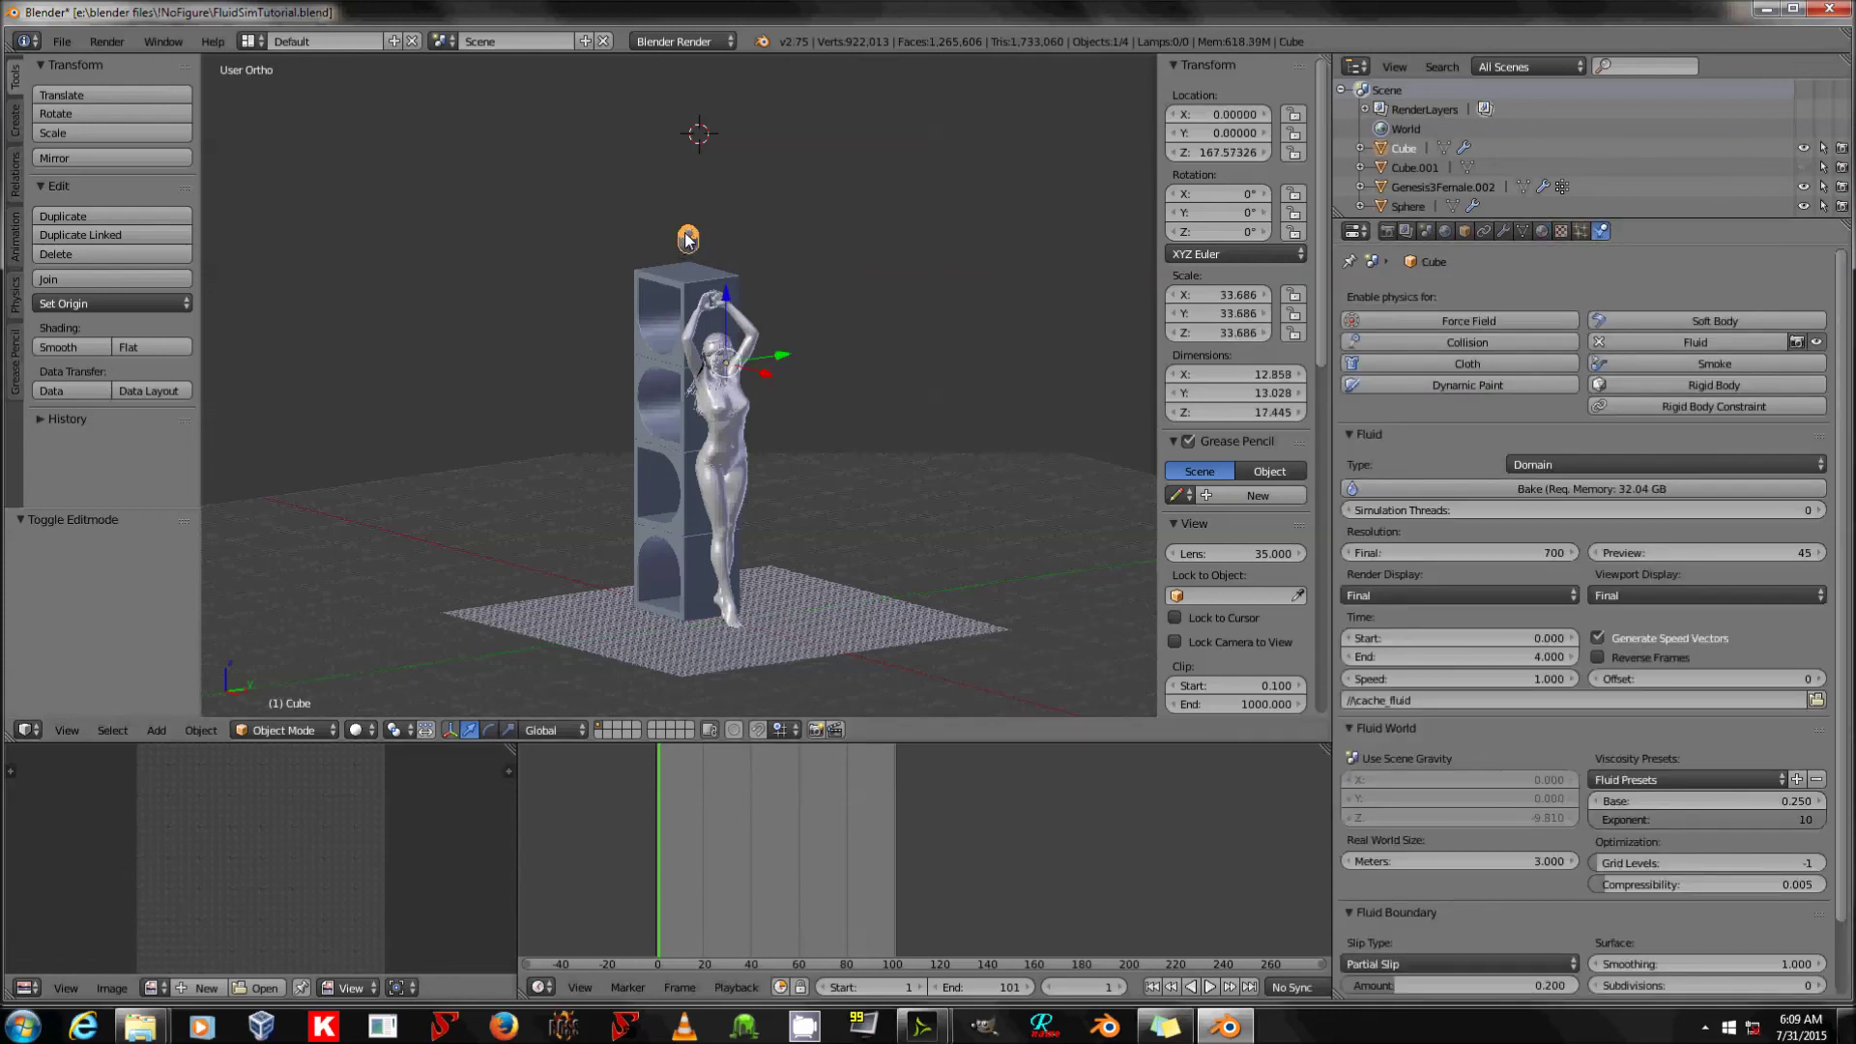
right_click(687, 239)
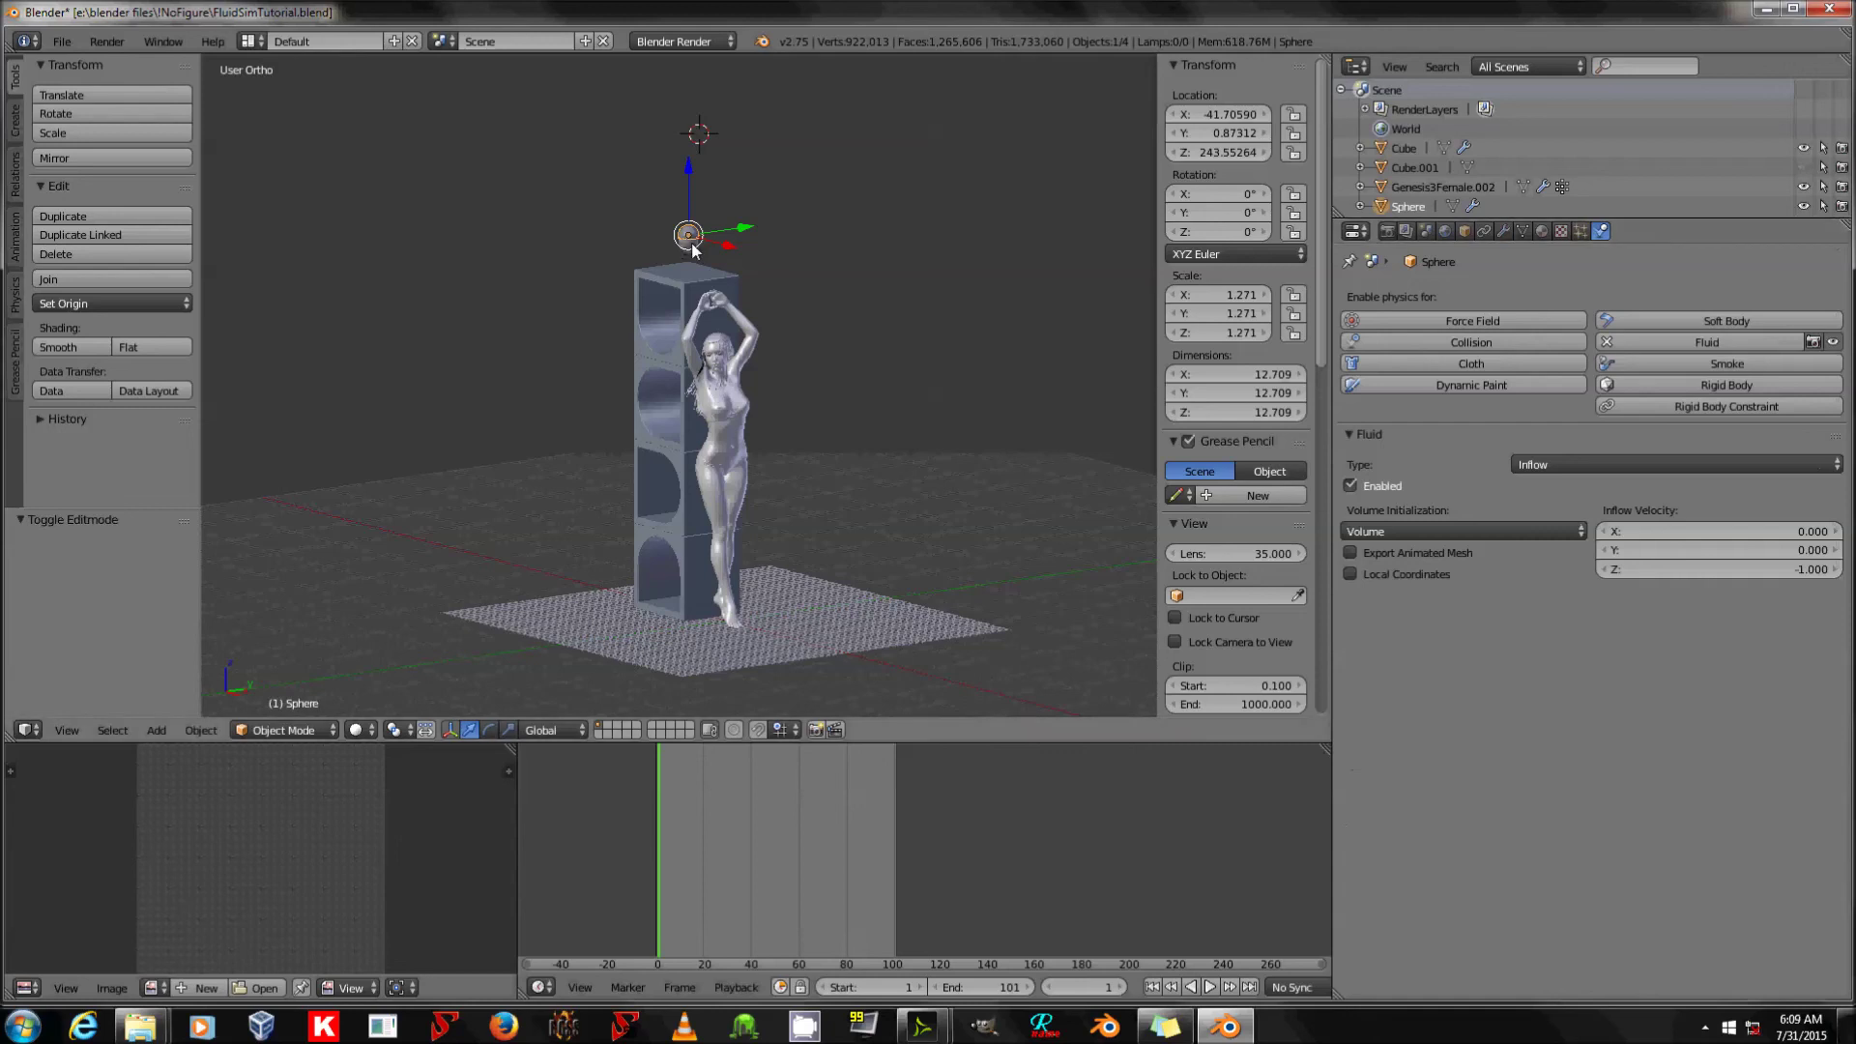
right_click(689, 240)
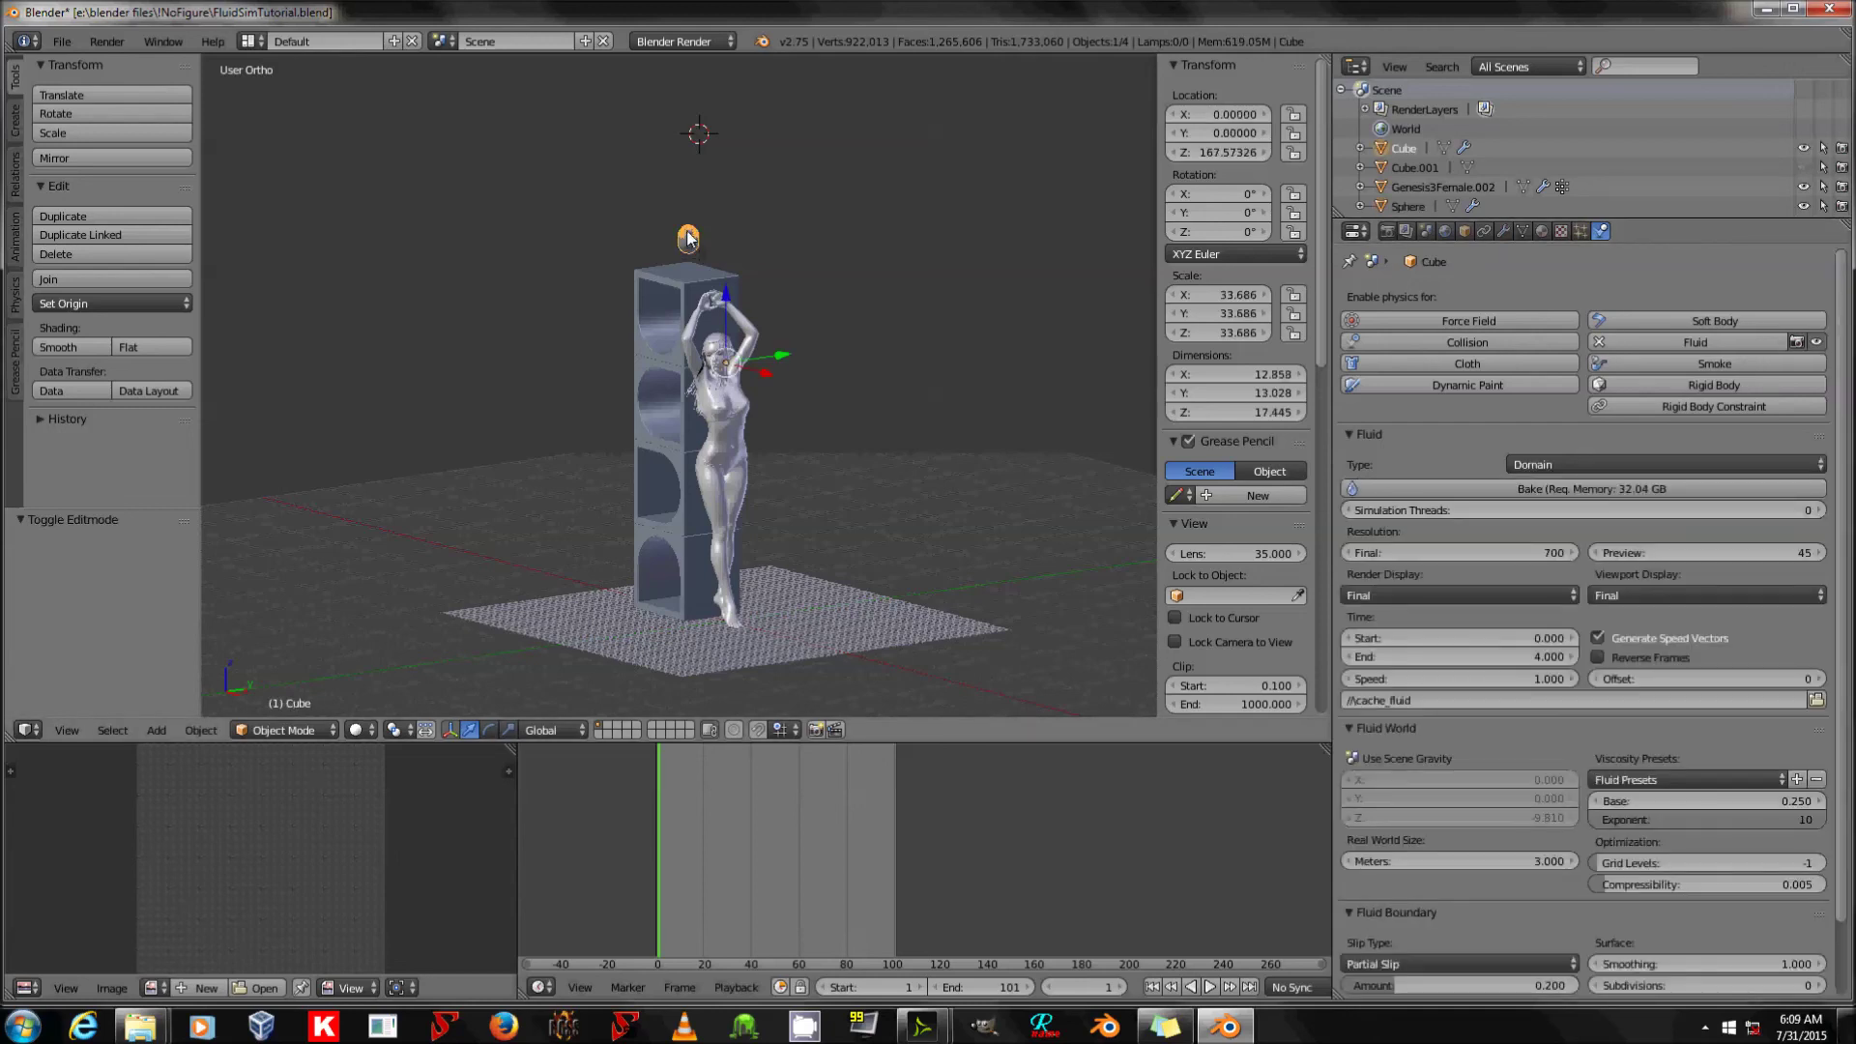
Scale the inflow sphere down uniformly by a factor of about 0.35.
right_click(687, 239)
key(s)
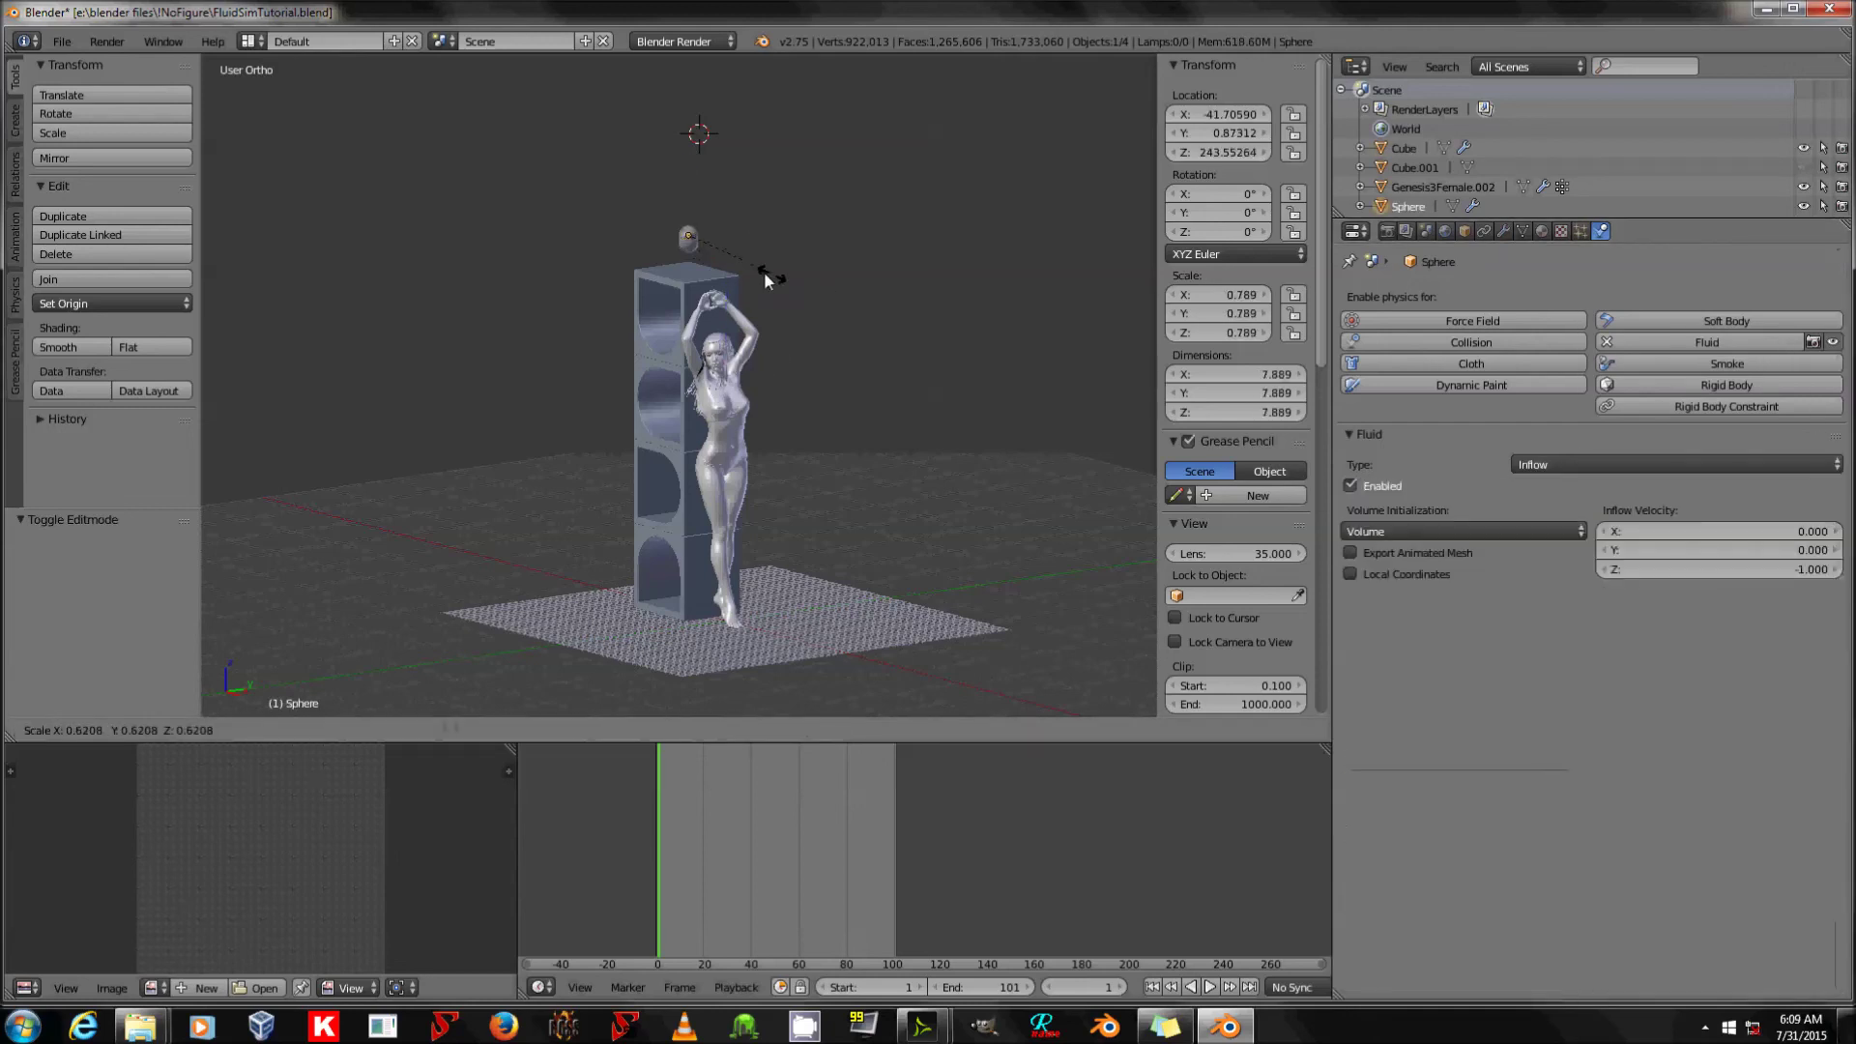
click(731, 263)
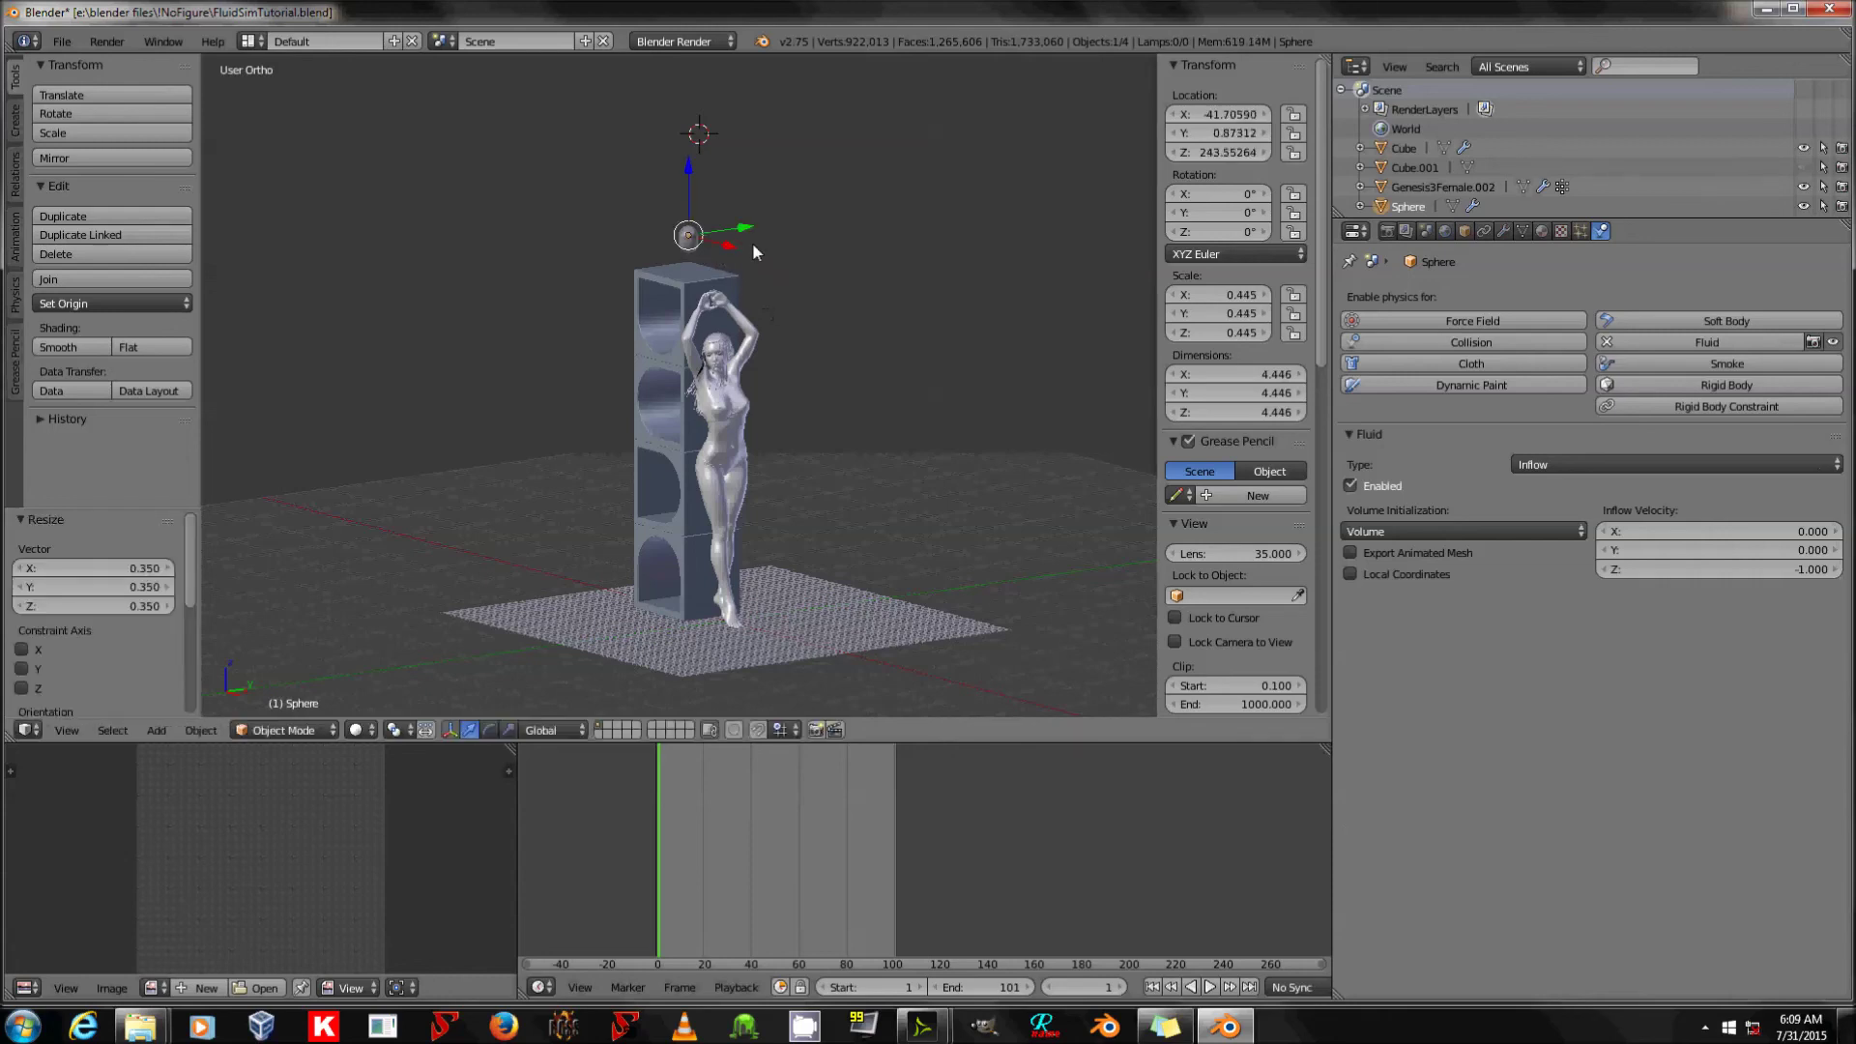
Set the fluid domain's final resolution to 50.
right_click(690, 249)
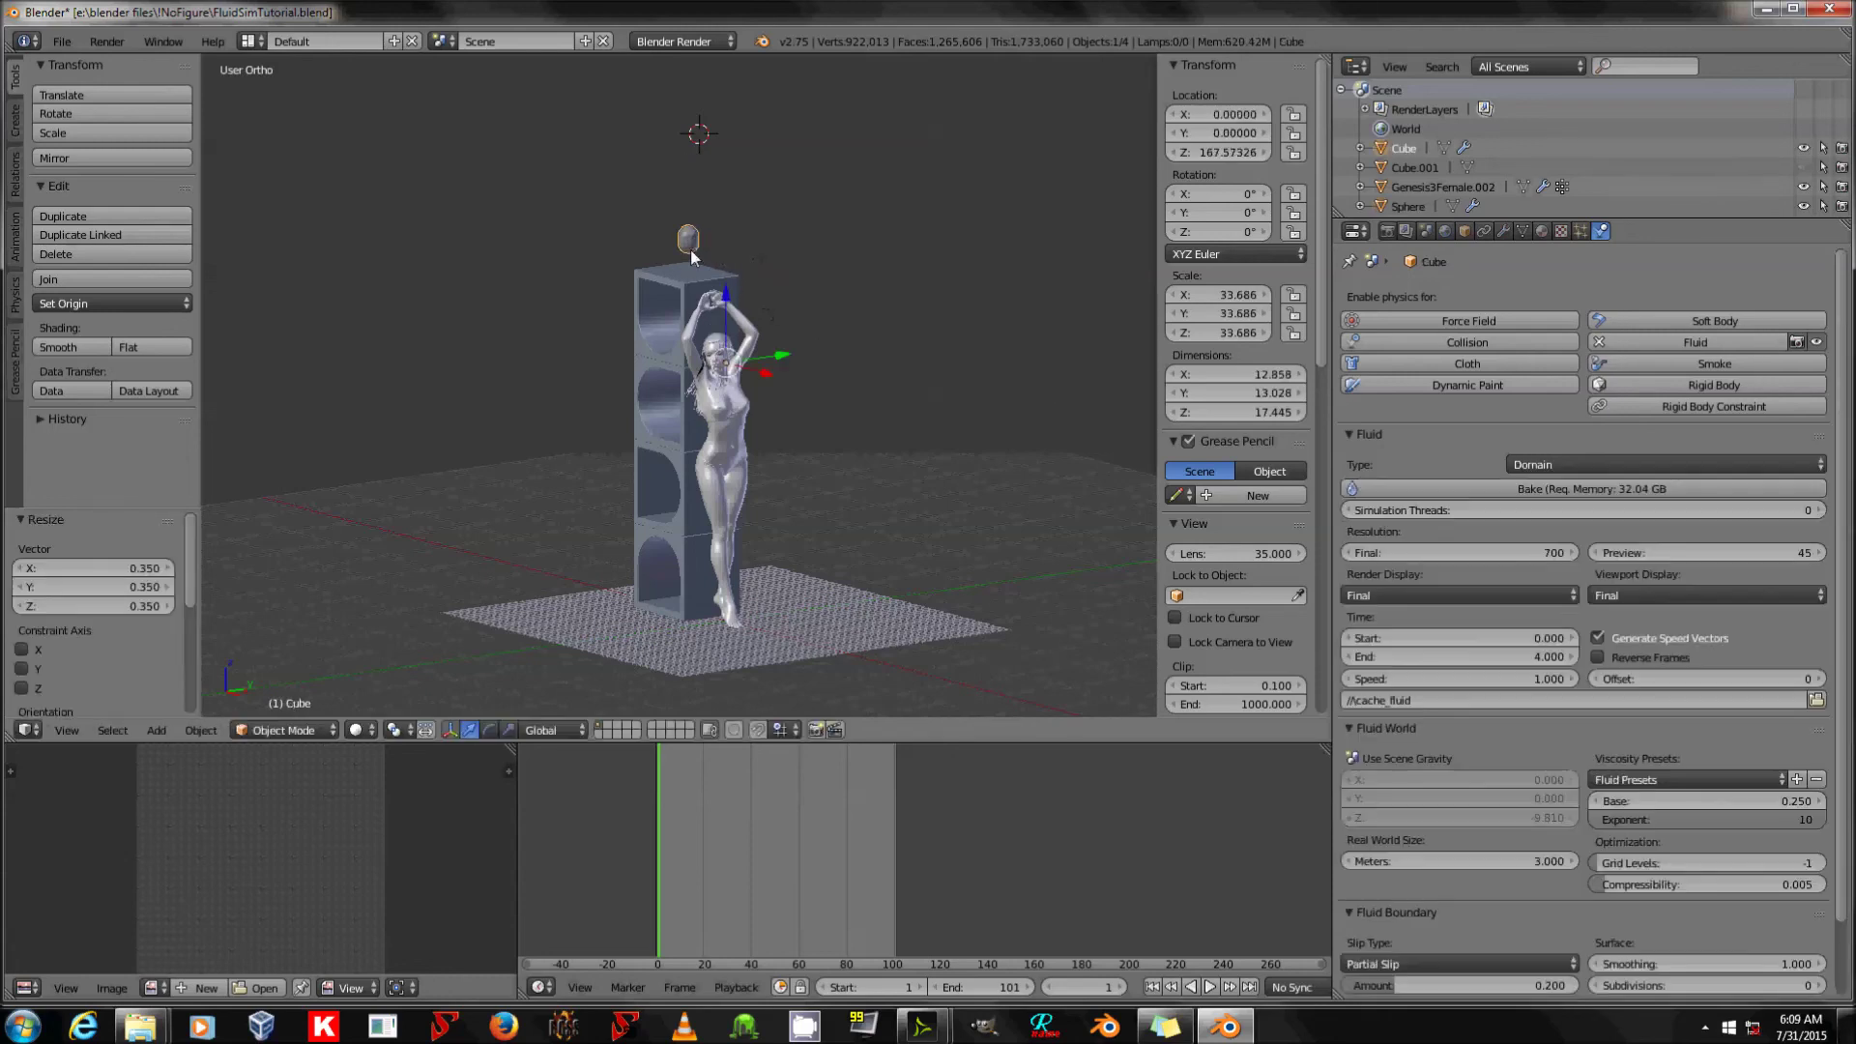
click(1558, 555)
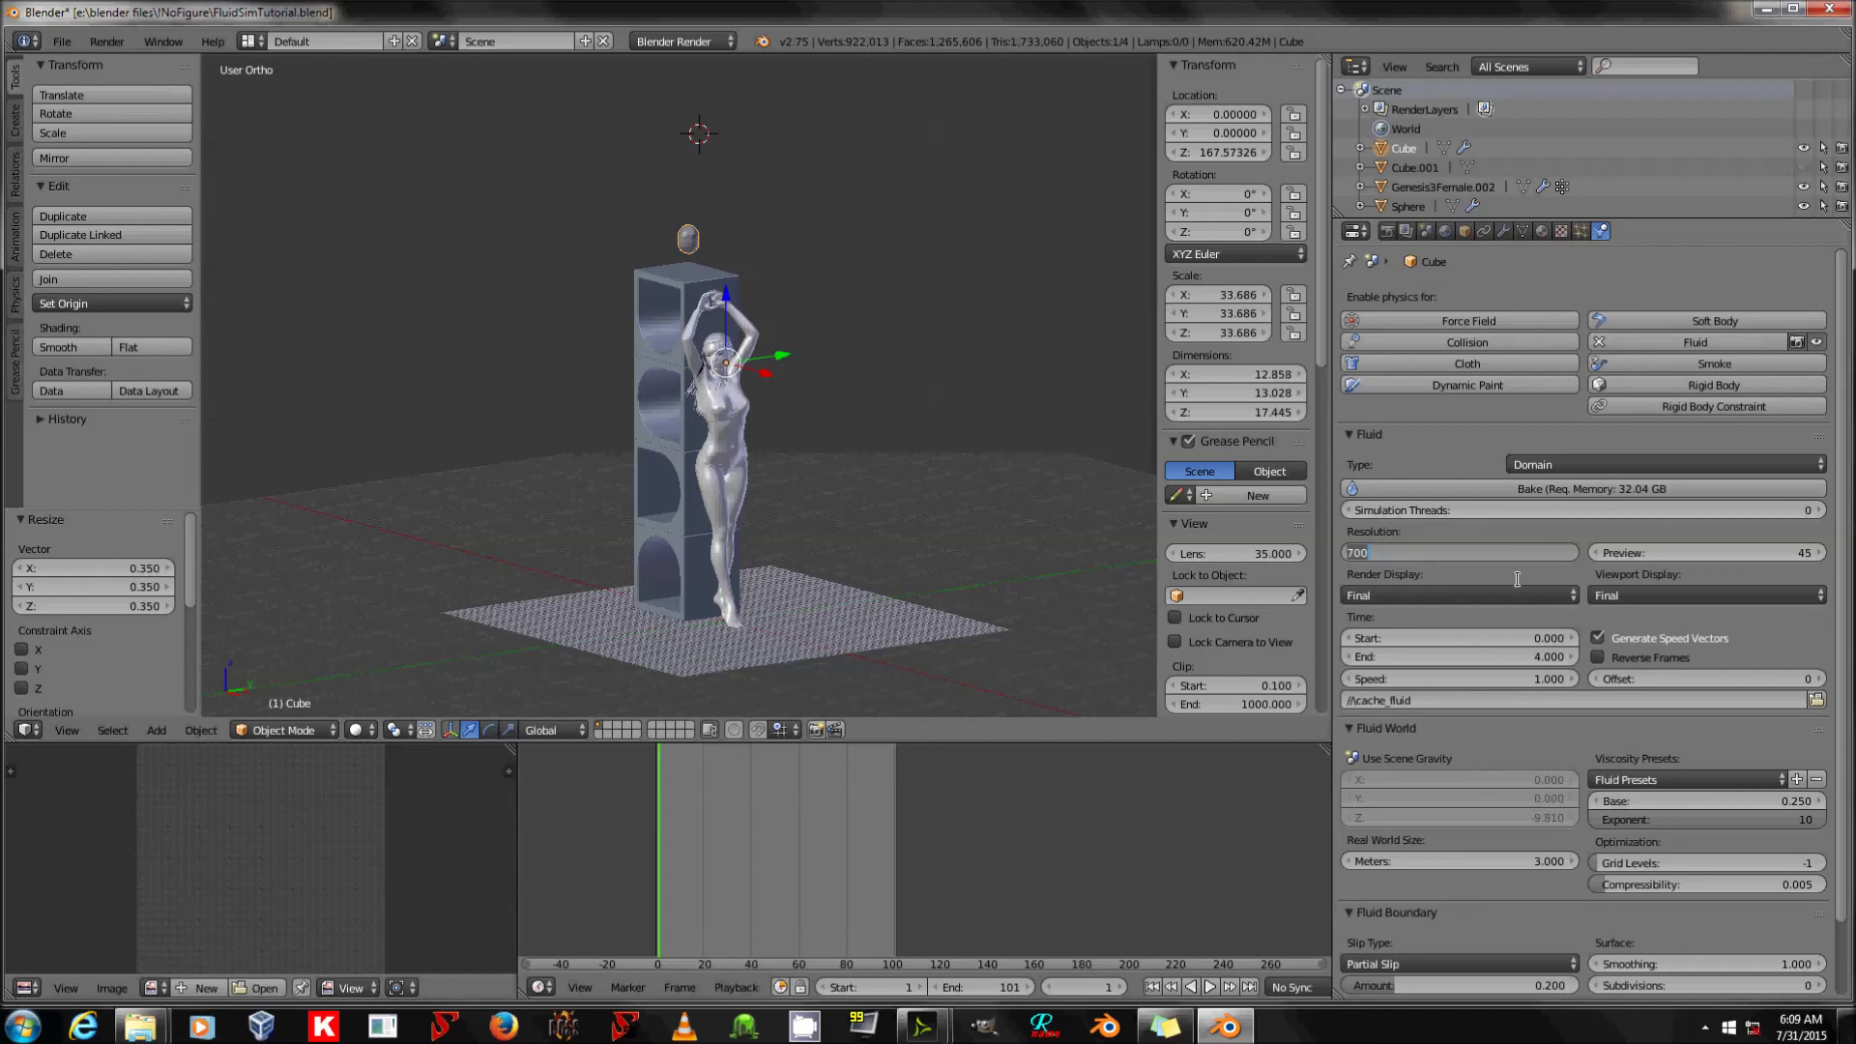
text(50)
key(Return)
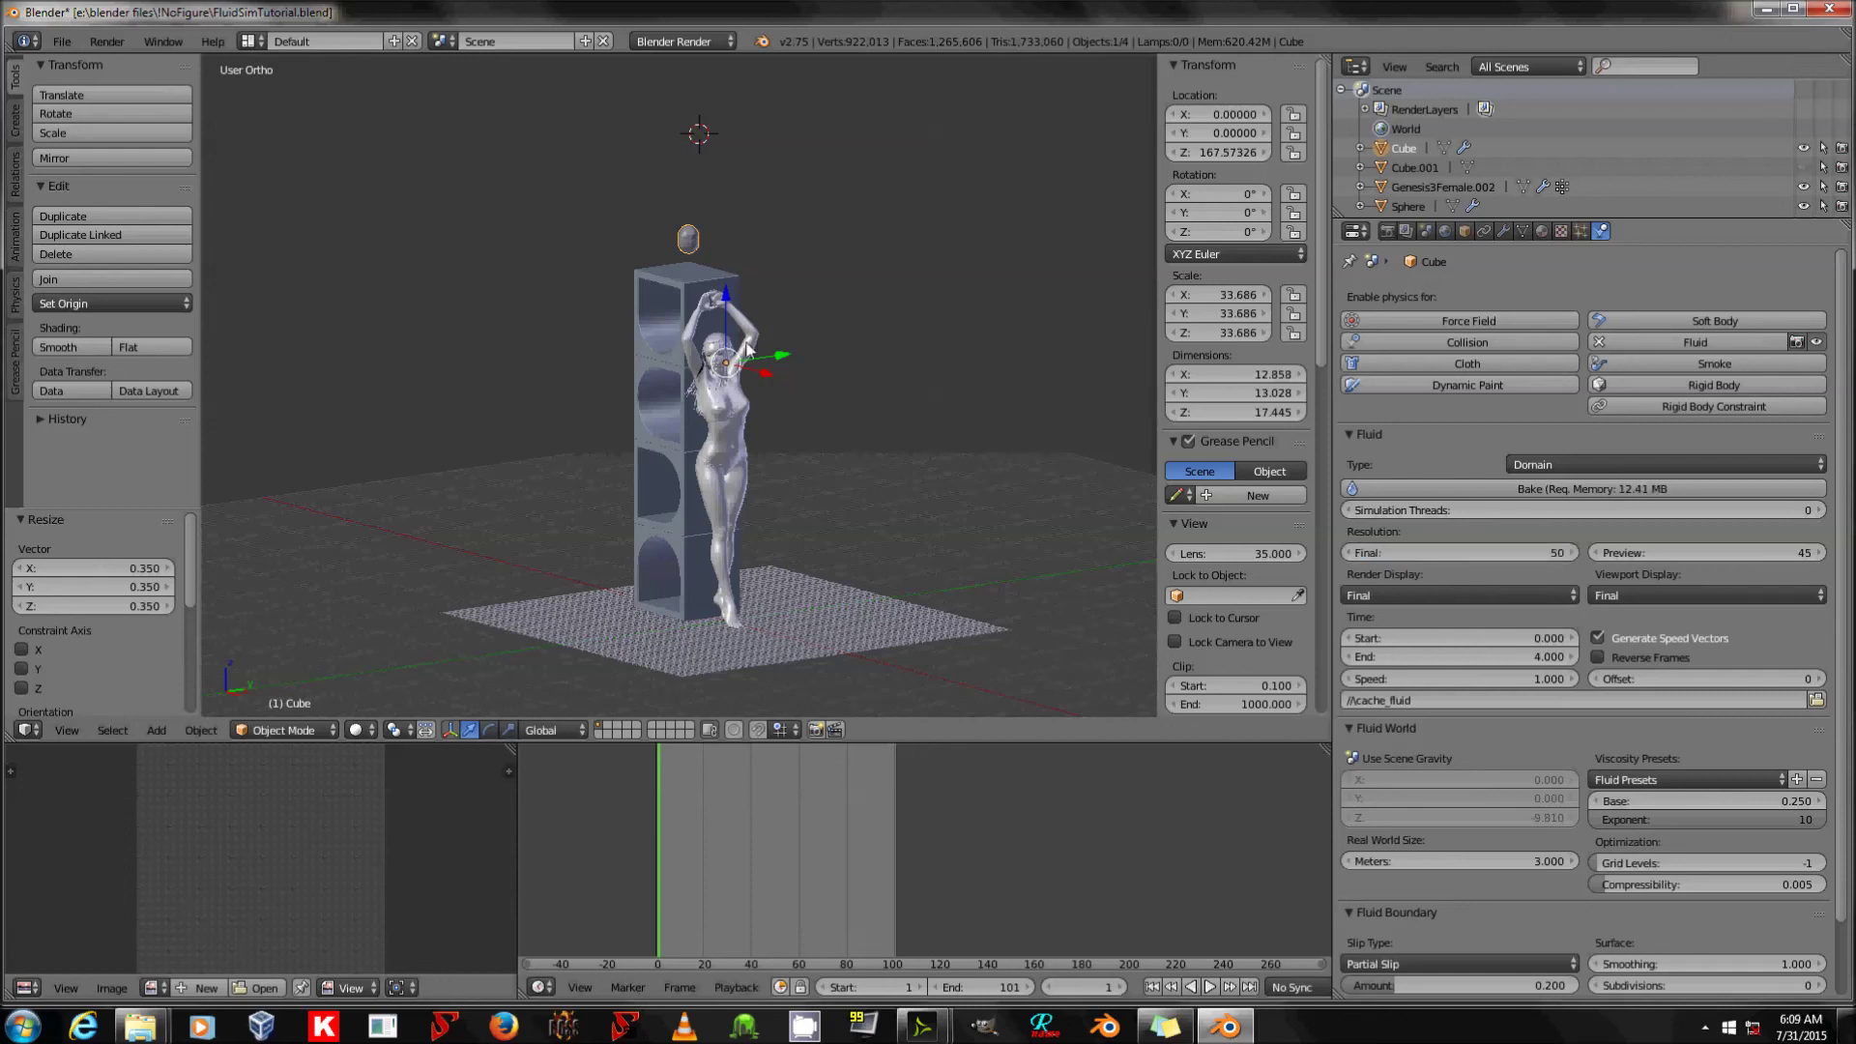
key(g)
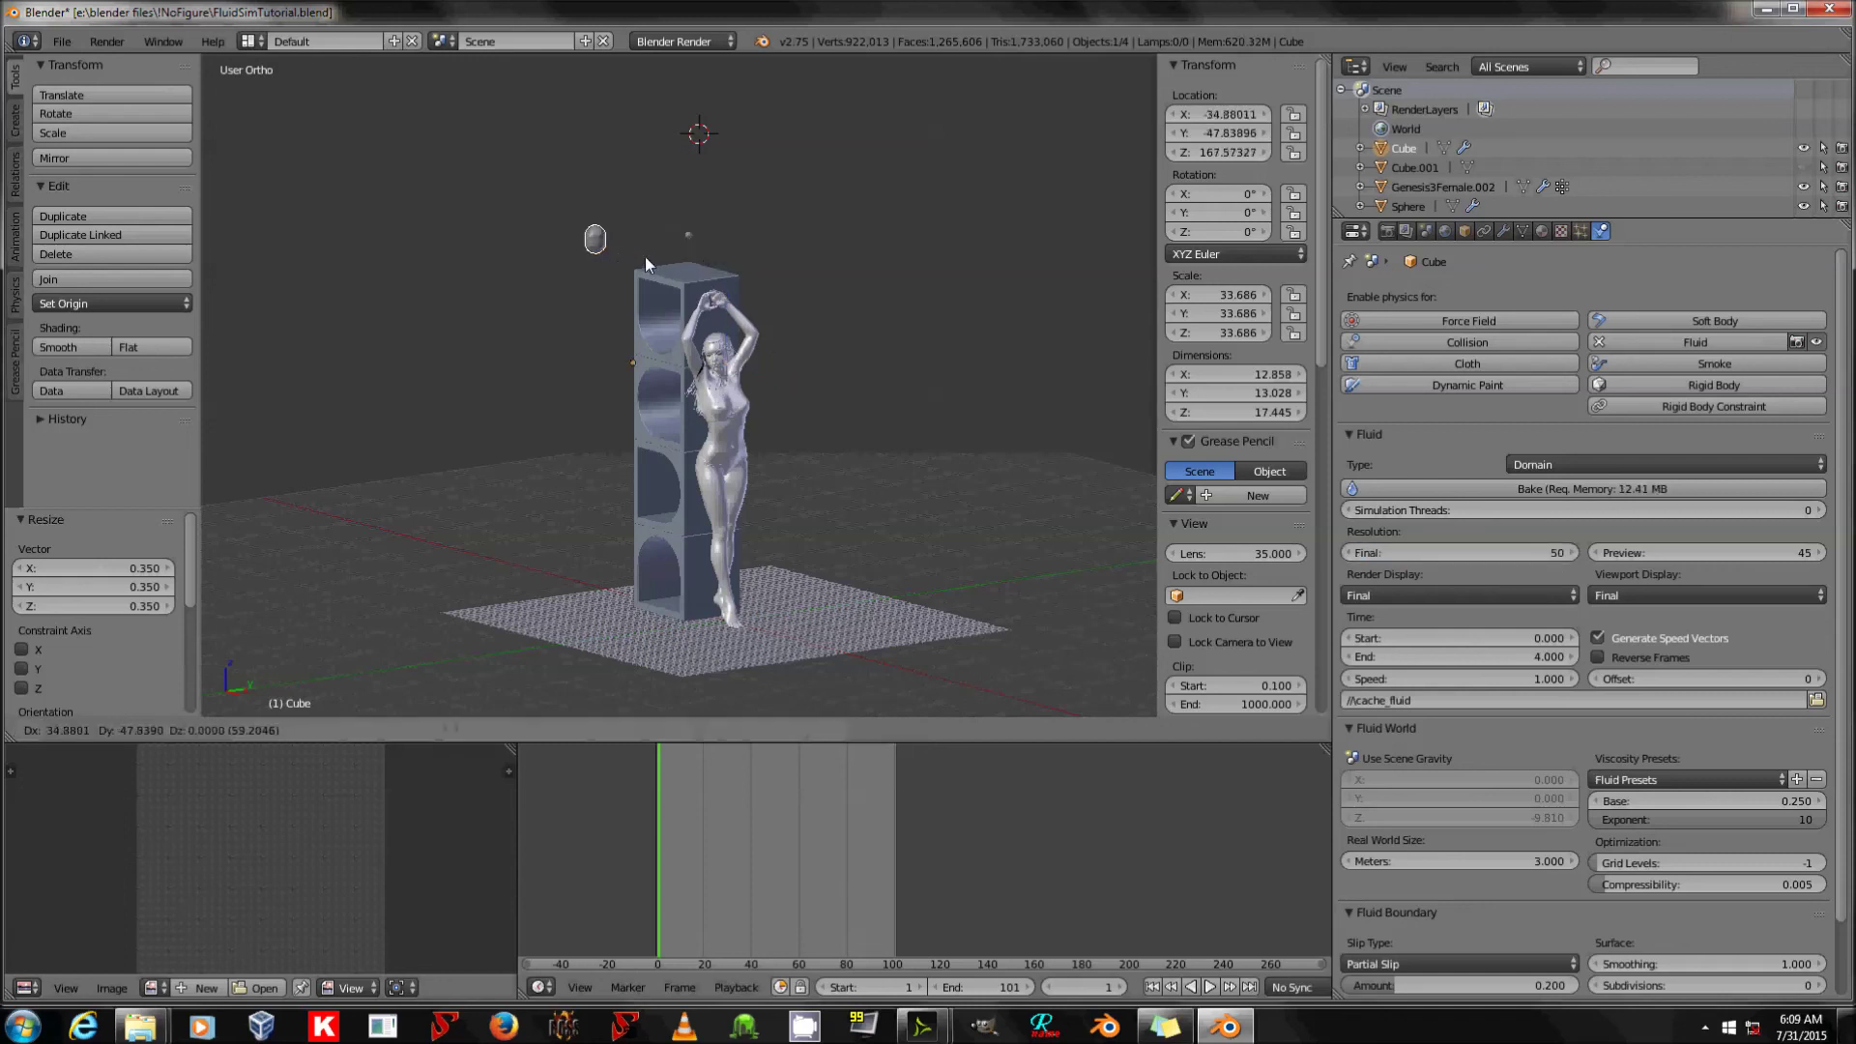
key(Escape)
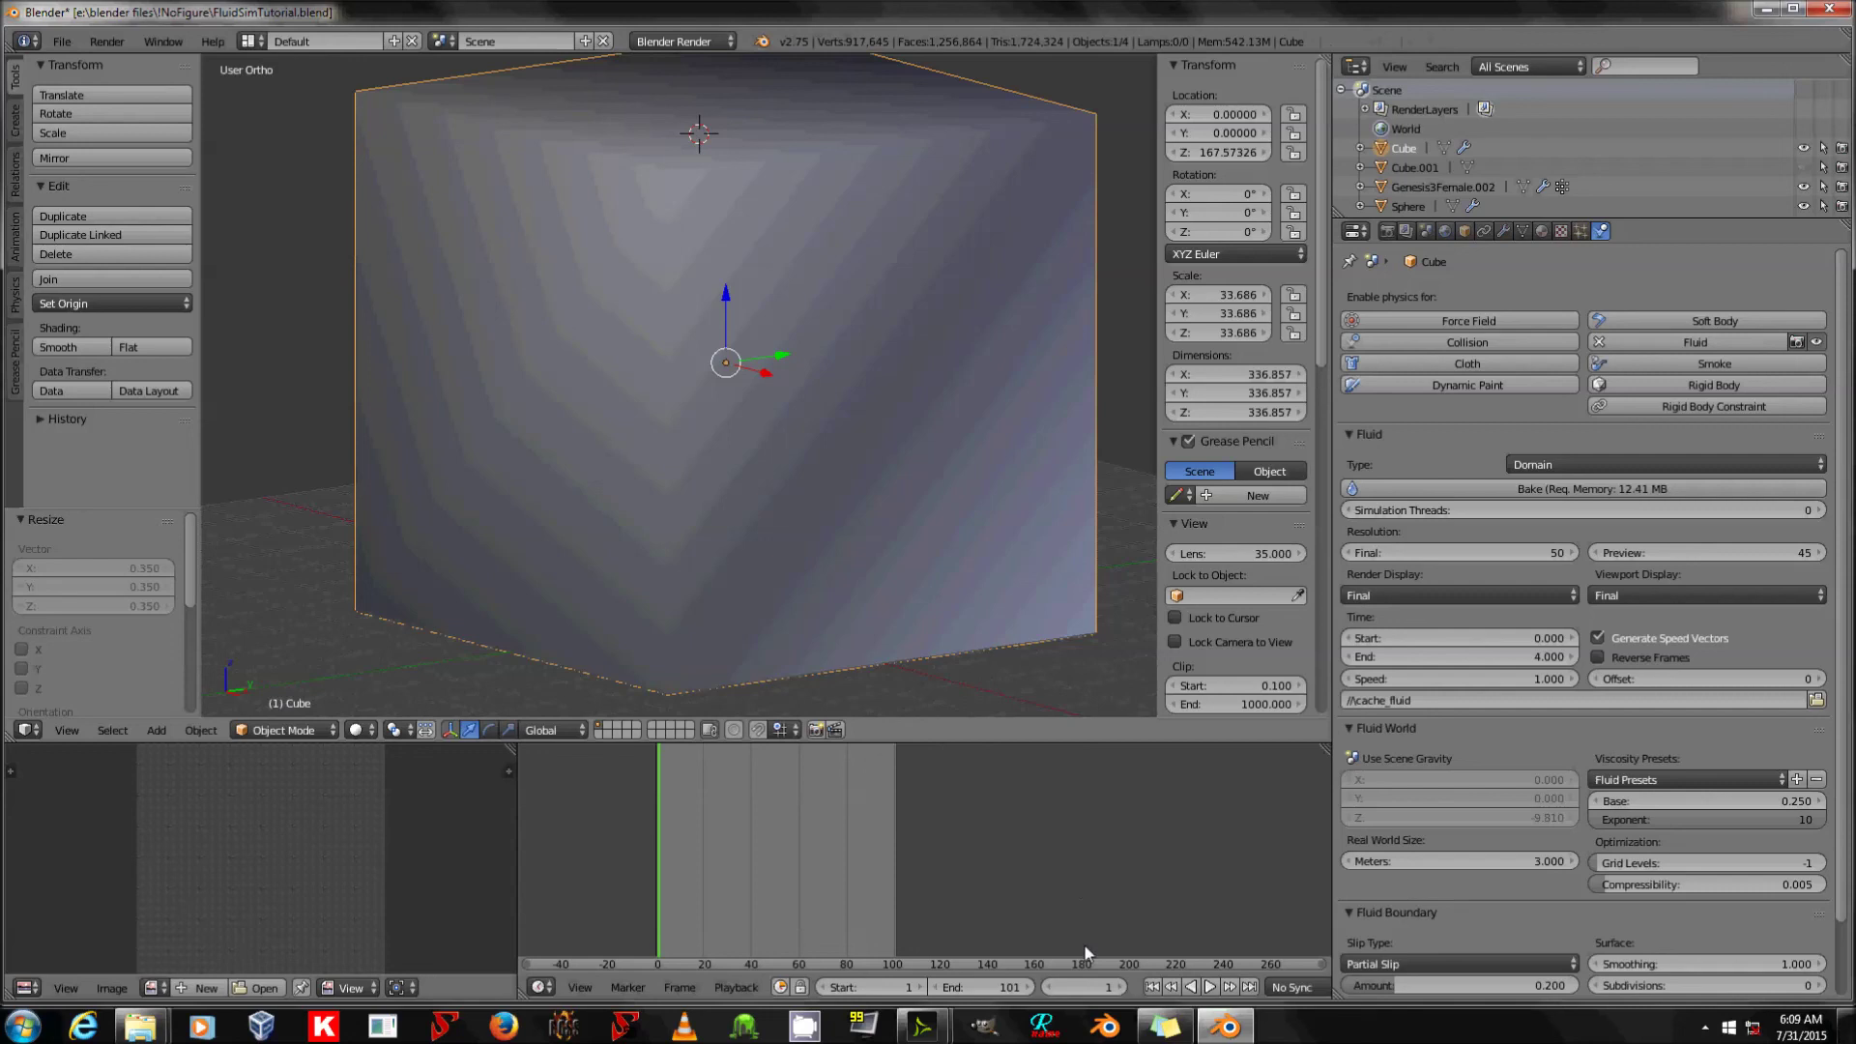
Step through the first simulation frames to check the fluid, and return to frame 1.
click(1119, 988)
click(1119, 990)
click(1119, 989)
click(1119, 990)
click(1119, 988)
click(1083, 987)
text(1)
key(Return)
Hide the fluid domain cube after checking it in wireframe Edit Mode, and select the inflow sphere above the column.
key(Tab)
key(z)
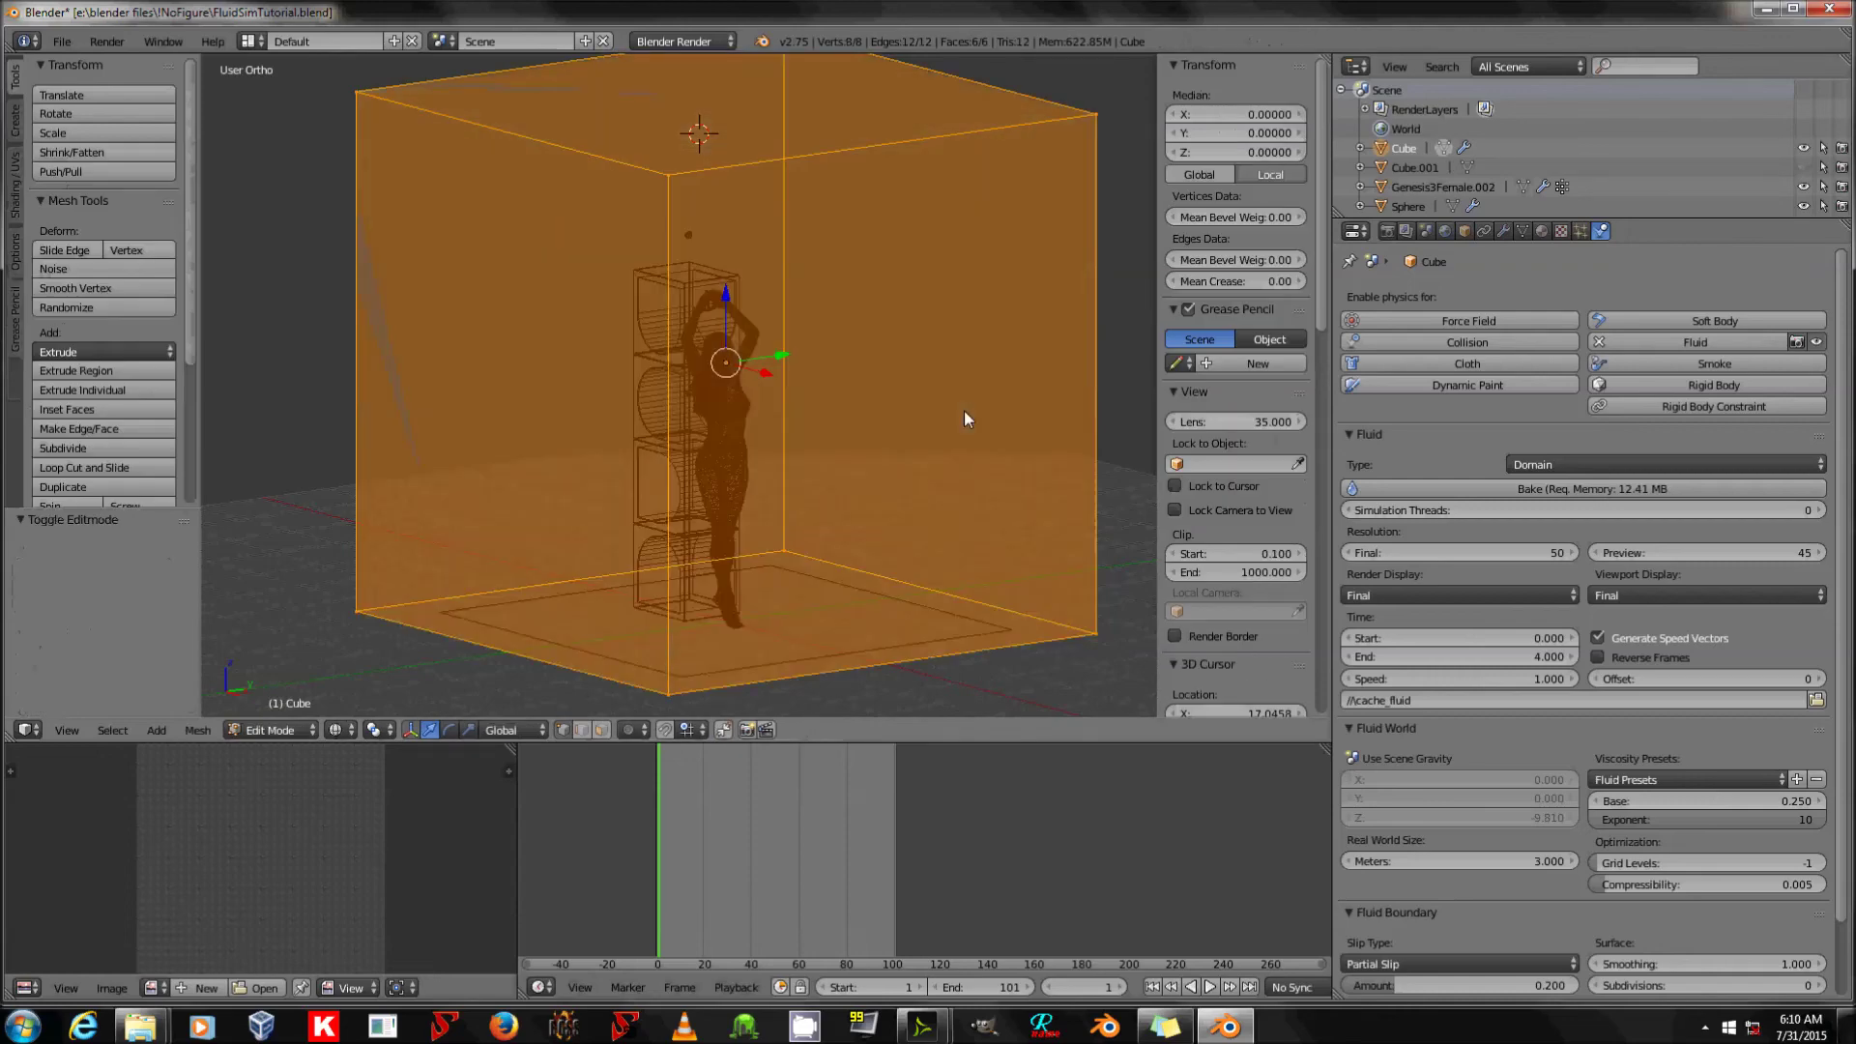
key(z)
key(Tab)
key(h)
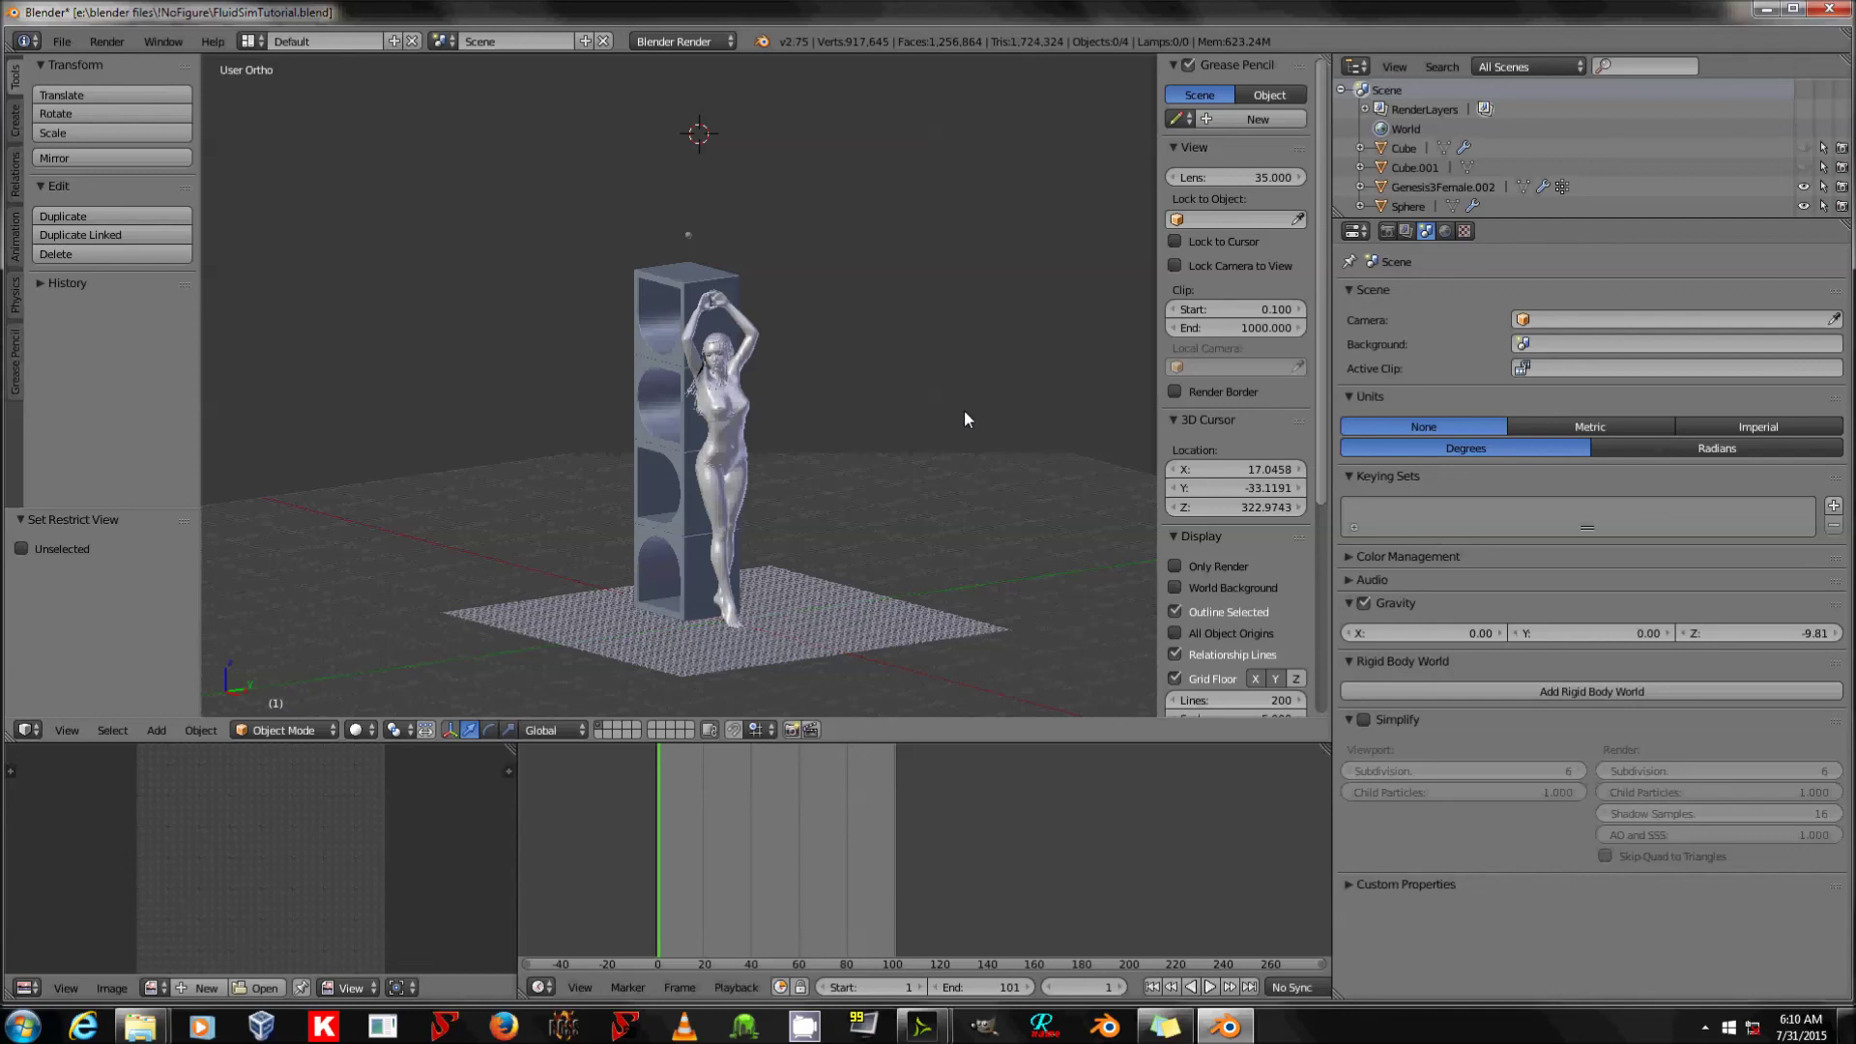
click(688, 235)
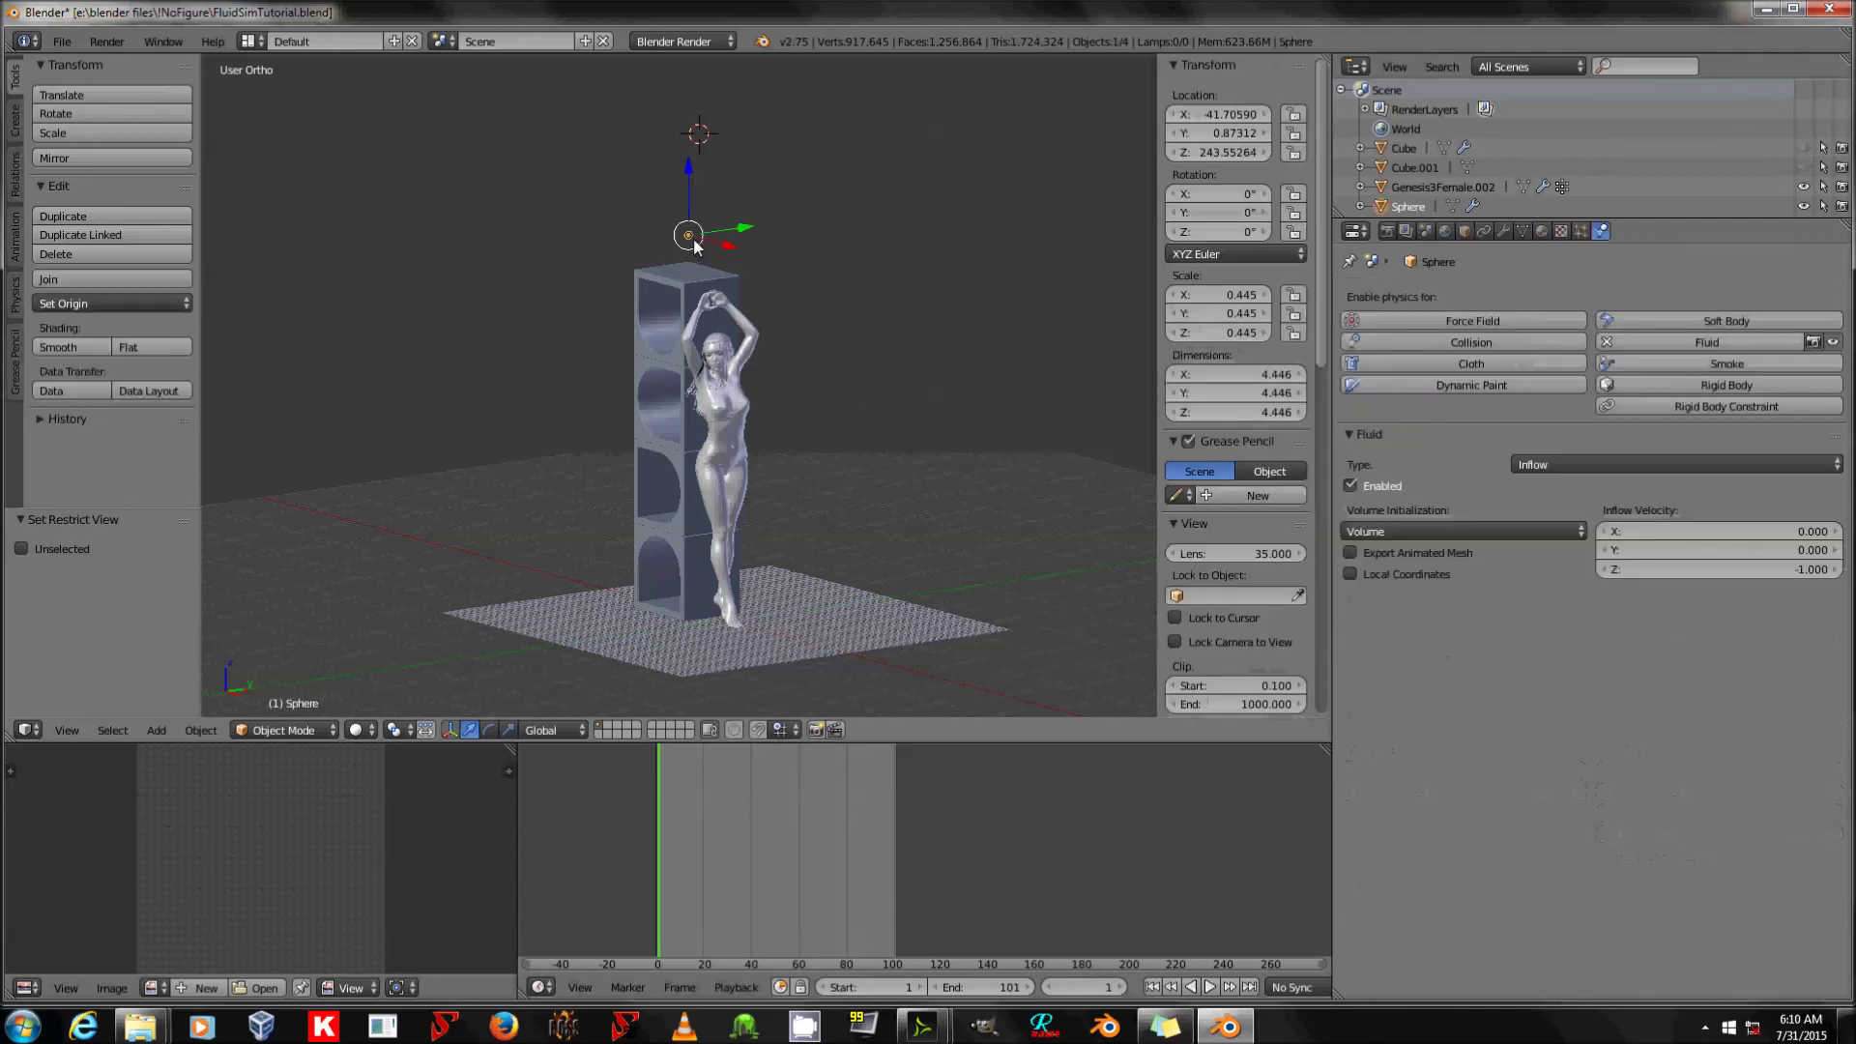